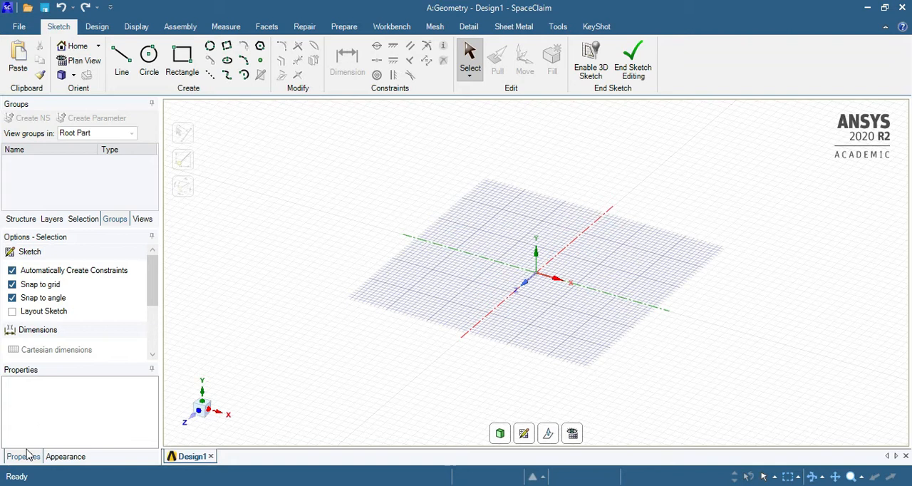
click(65, 456)
click(26, 457)
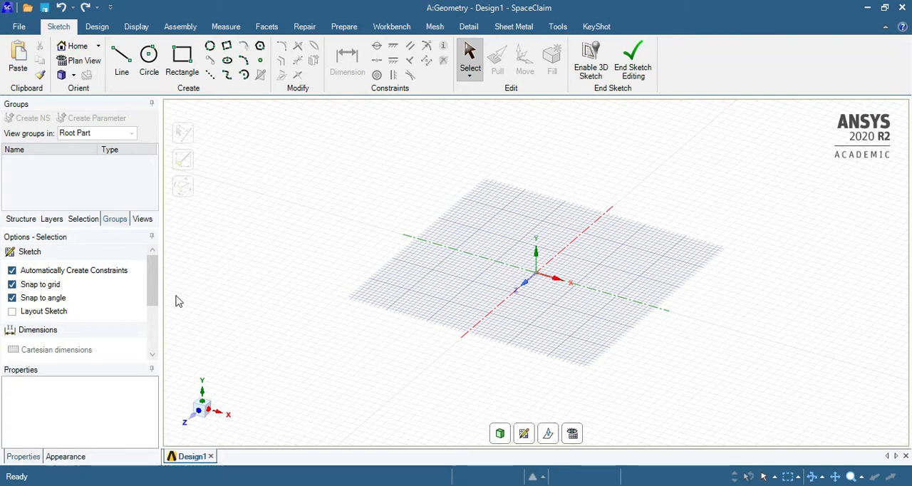
click(21, 218)
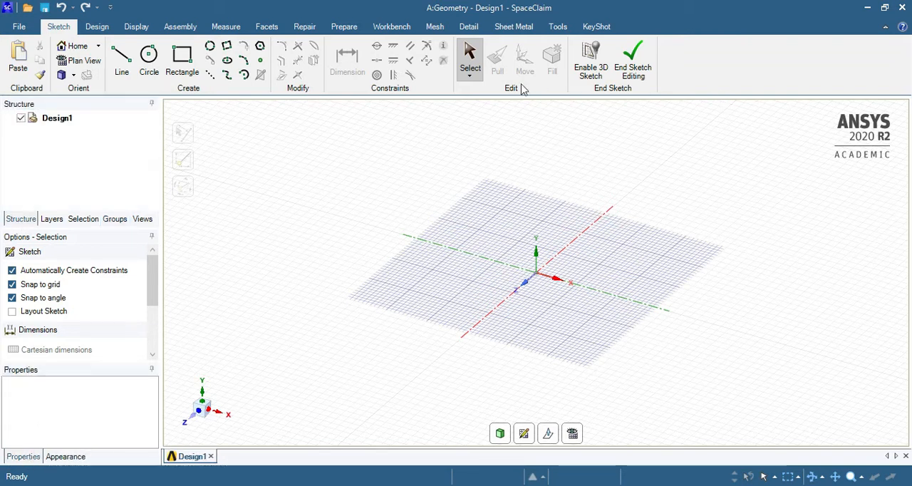
Open the geometry file geomCC.scdoc from the 6_nonPremixed_combustion folder
click(23, 30)
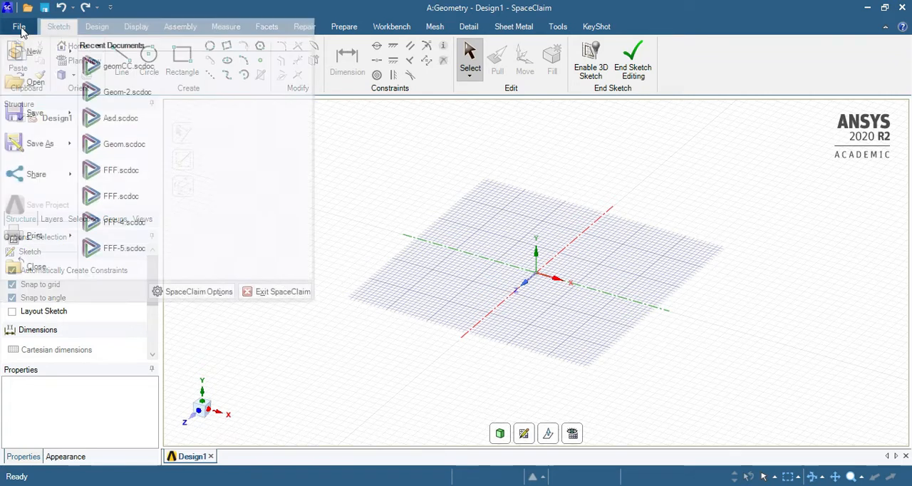
click(59, 81)
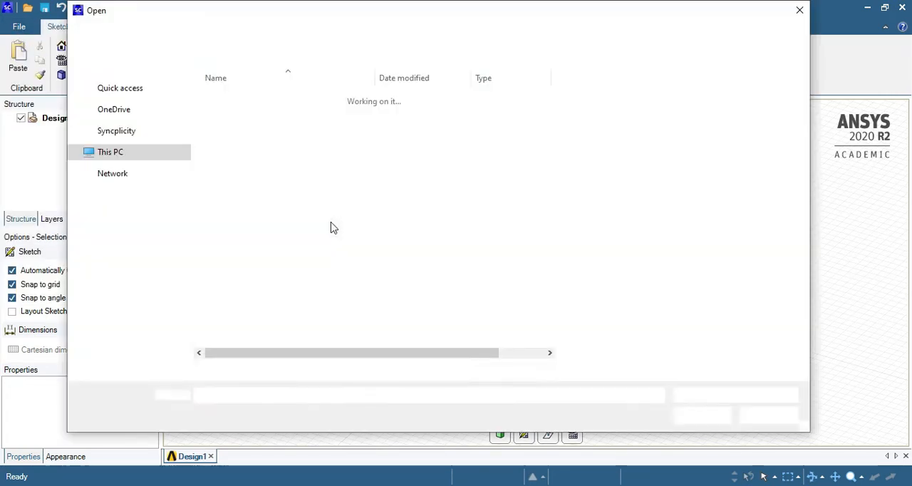
click(447, 39)
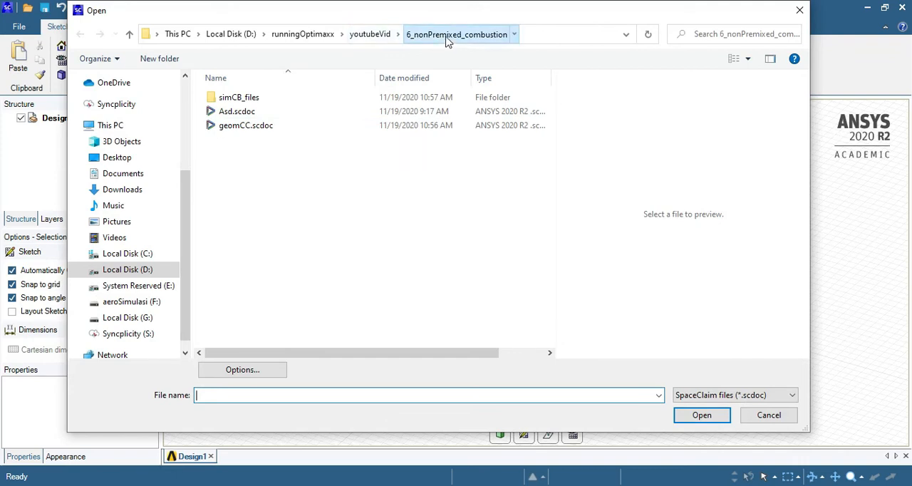
click(257, 127)
click(703, 415)
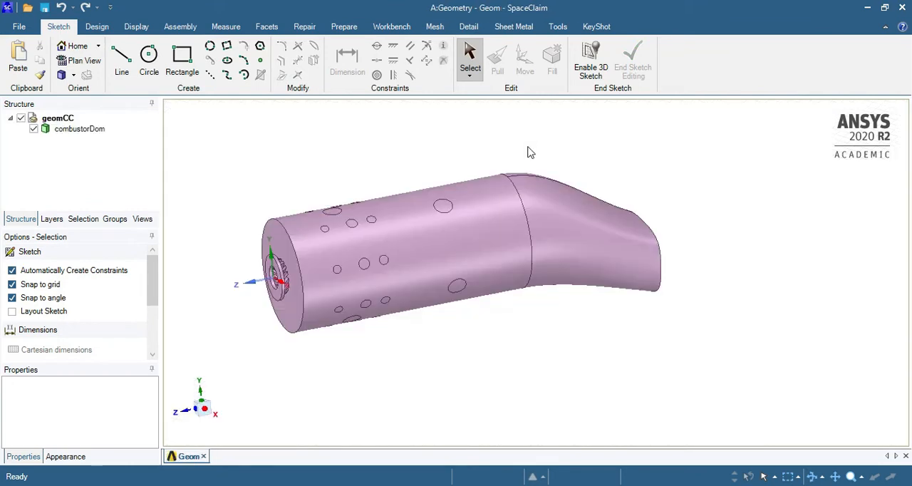
Delete all existing named selections of the combustor, from the air inlets and outlet to inlet-fuel, and clear the face selection
scroll(305, 284, up, 3)
scroll(356, 278, down, 3)
click(385, 286)
middle_drag(387, 286, 495, 269)
key(Escape)
click(115, 220)
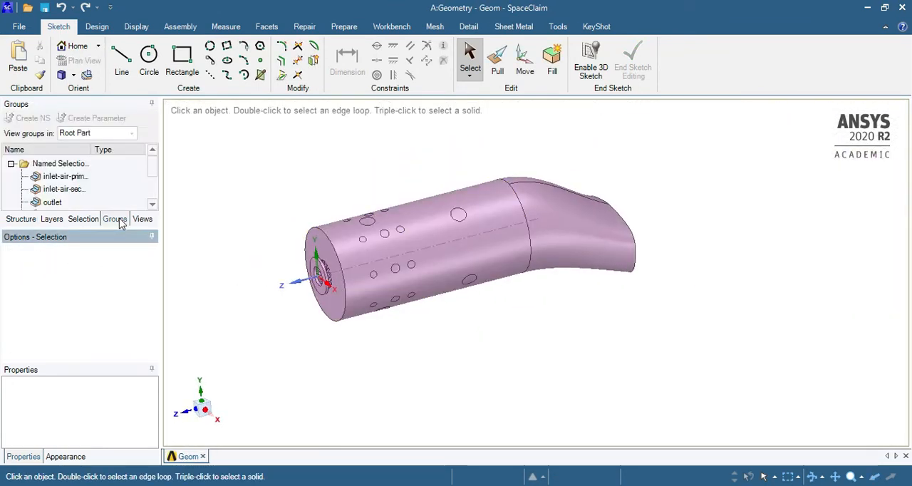
scroll(89, 195, down, 1)
scroll(93, 188, up, 1)
scroll(80, 179, down, 2)
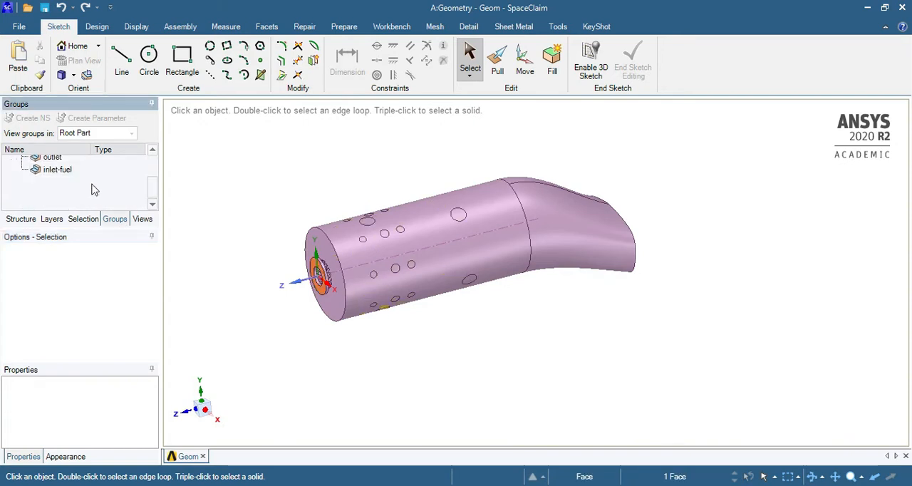
click(66, 170)
right_click(68, 170)
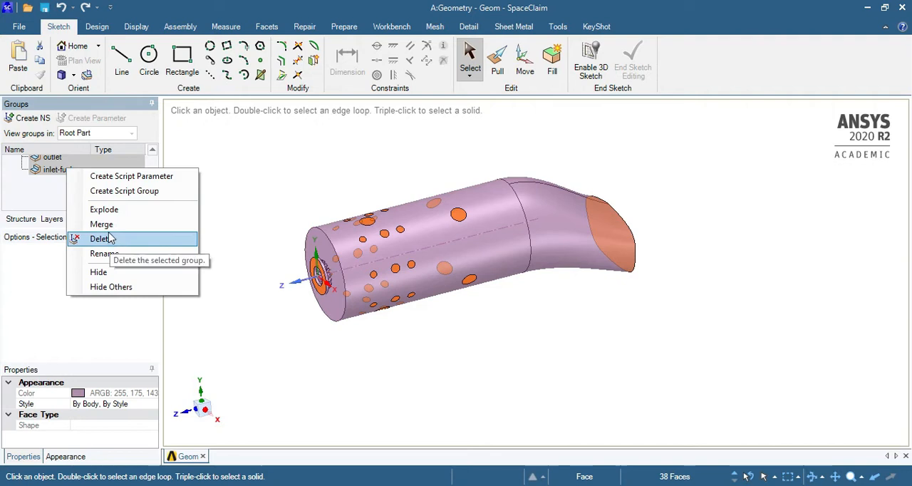
click(121, 242)
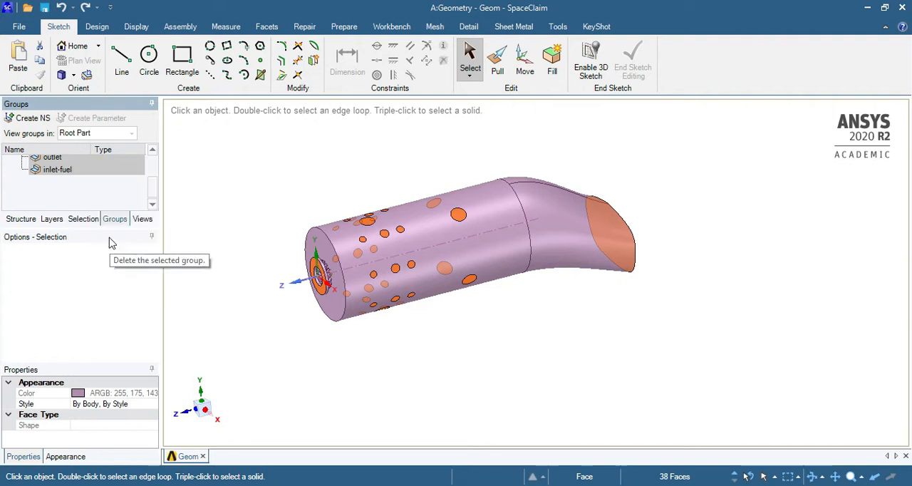
click(270, 220)
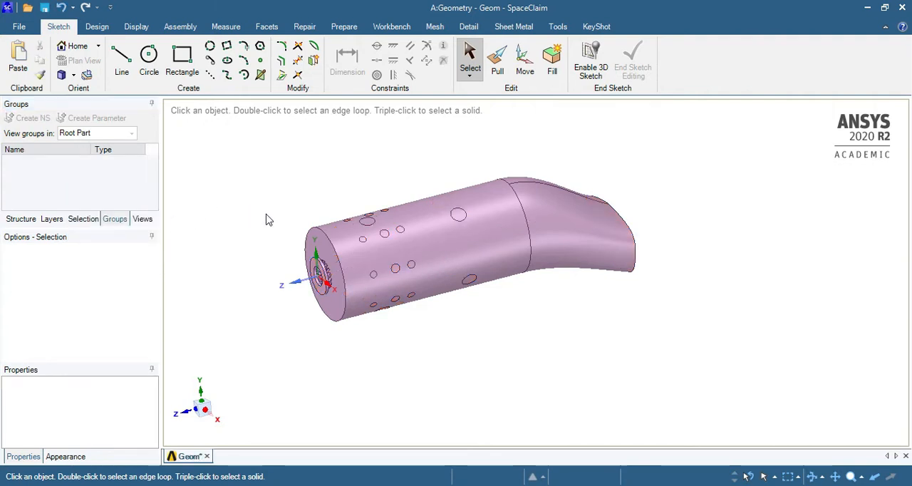
Return to the structure tree and inspect the flat annular inlet face at the combustor's front end
click(27, 222)
scroll(271, 269, up, 3)
scroll(348, 272, down, 5)
middle_drag(466, 228, 424, 273)
scroll(458, 259, up, 5)
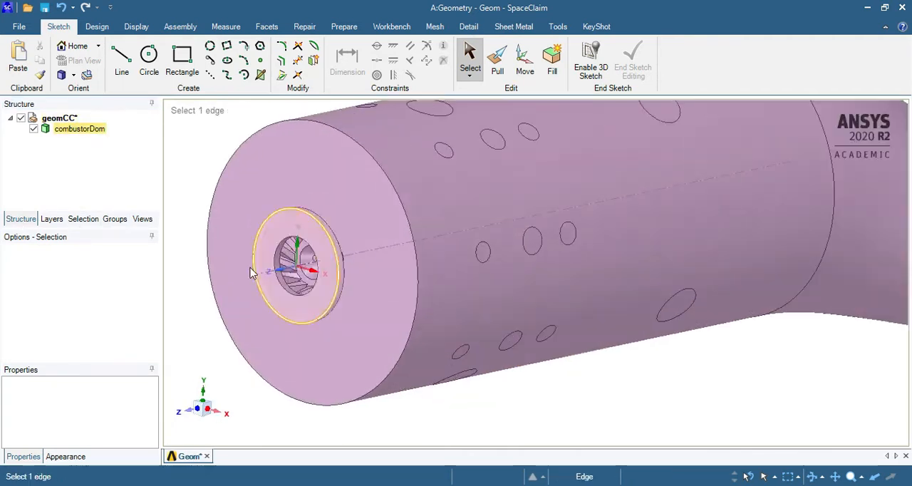
middle_drag(338, 284, 317, 256)
scroll(328, 248, up, 5)
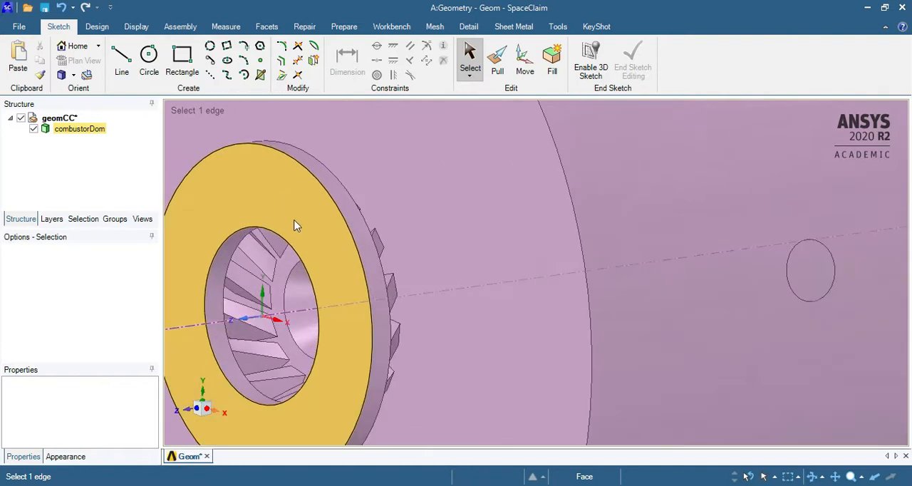
click(293, 220)
Examine the swirler vanes behind the annular inlet face and how they connect to the combustor's front wall
middle_drag(316, 214, 276, 211)
mouse_move(377, 260)
middle_down()
mouse_move(413, 251)
mouse_move(350, 288)
mouse_move(379, 282)
mouse_move(350, 279)
mouse_move(373, 257)
middle_up()
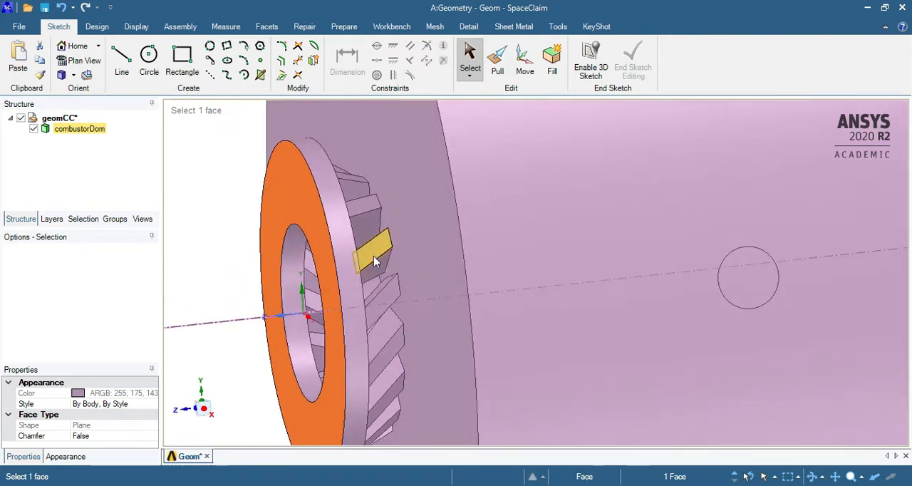
scroll(299, 279, down, 5)
scroll(303, 239, up, 5)
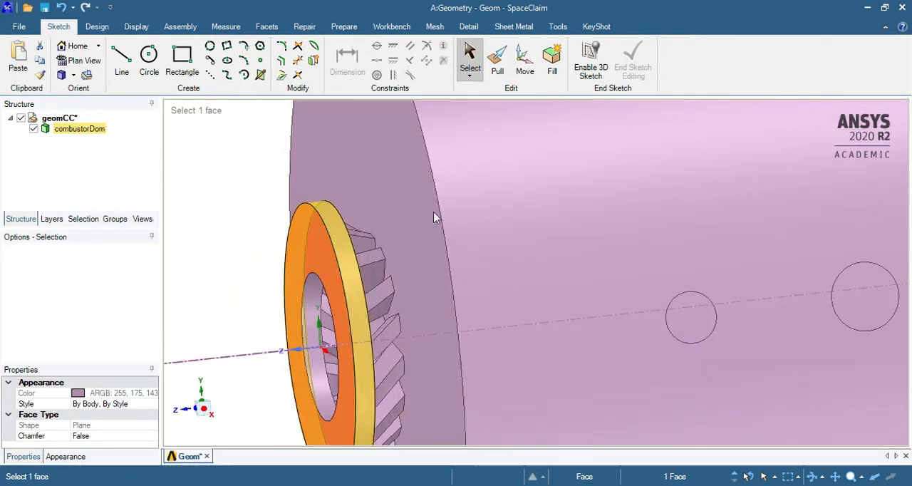
scroll(407, 260, down, 5)
scroll(407, 264, up, 5)
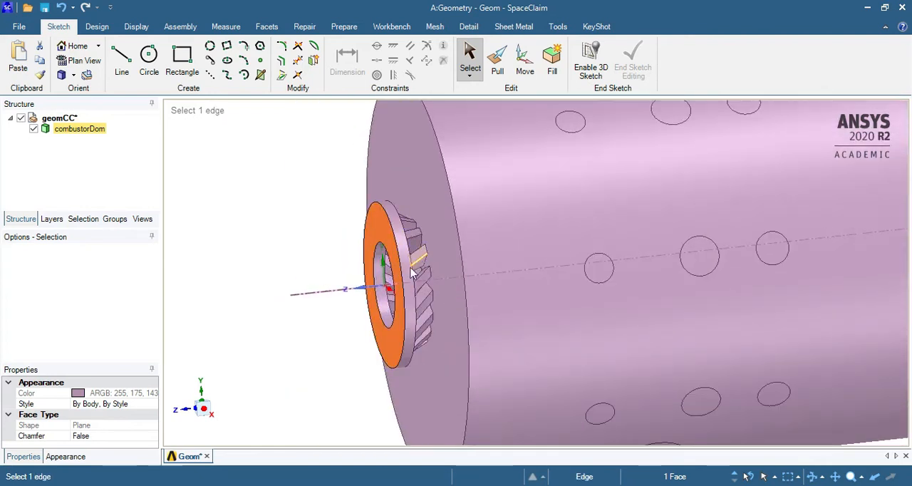
scroll(410, 272, up, 3)
scroll(419, 308, down, 5)
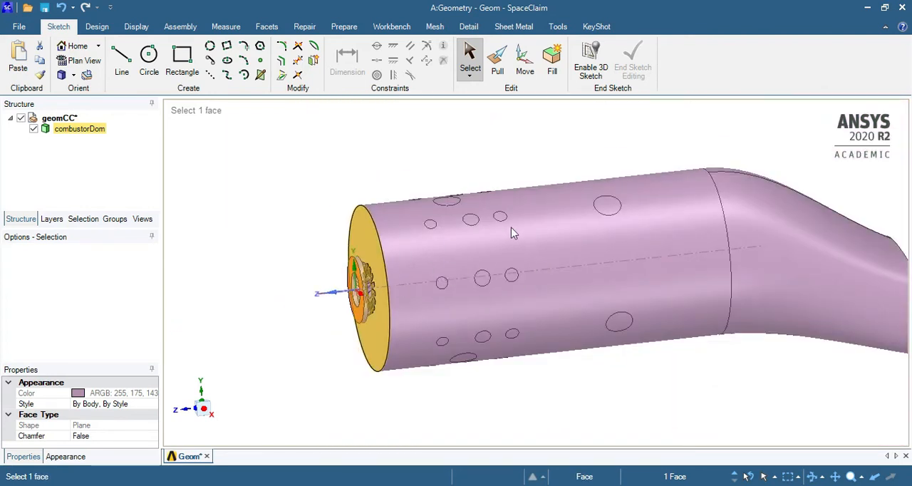
scroll(365, 296, up, 10)
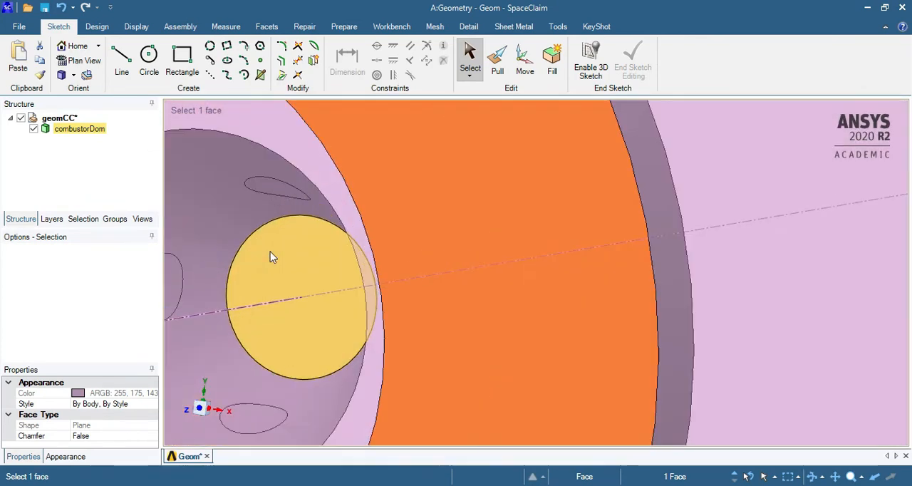
Inspect the small fuel inlet faces on the conical surface inside the swirler, selecting them one after another
middle_drag(280, 242, 357, 236)
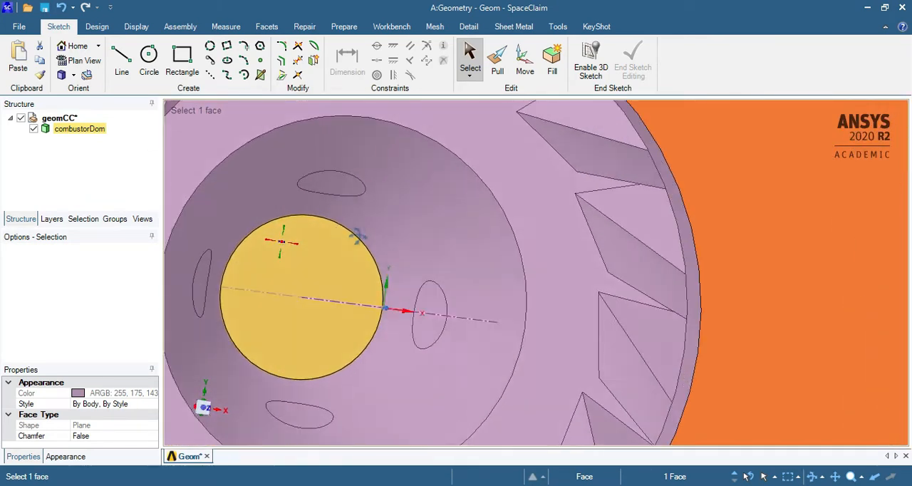
scroll(353, 215, down, 5)
scroll(341, 196, up, 3)
middle_drag(333, 181, 337, 169)
click(358, 249)
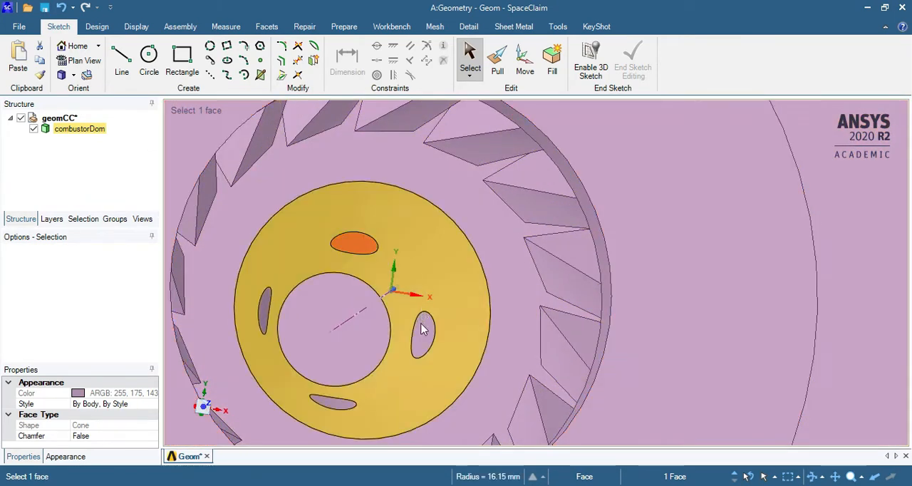
click(422, 328)
middle_drag(334, 403, 345, 250)
click(345, 249)
click(410, 329)
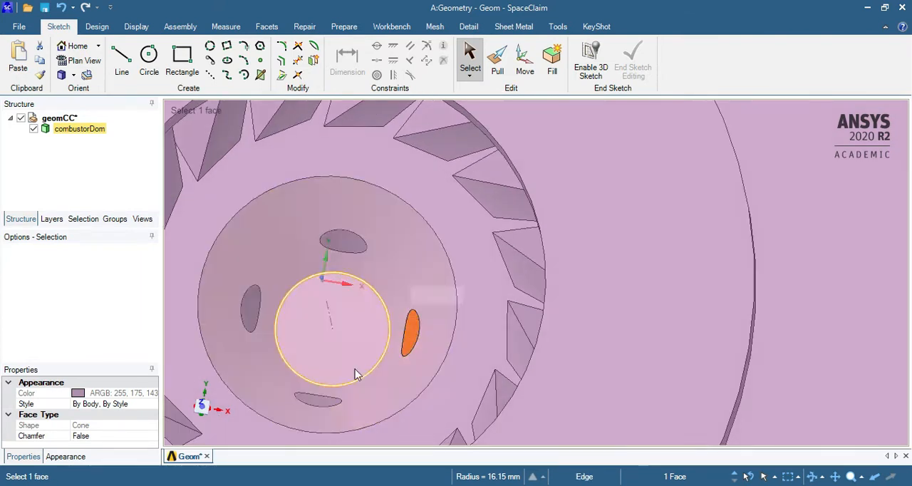
click(318, 404)
click(307, 399)
click(249, 308)
Review the combustor body from several angles and identify the annular air inlet face on the swirler again
scroll(282, 290, down, 10)
scroll(283, 290, down, 4)
middle_drag(283, 290, 227, 287)
scroll(260, 293, up, 5)
middle_drag(464, 293, 525, 289)
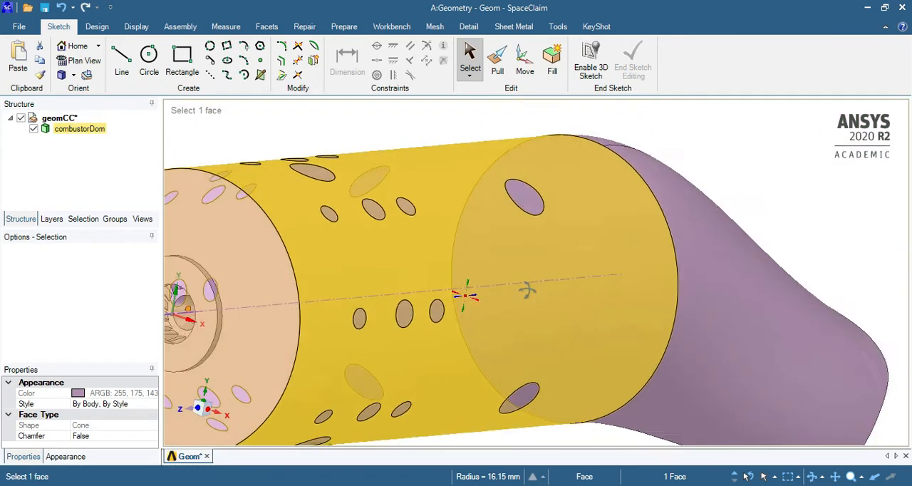
scroll(525, 289, down, 4)
scroll(342, 296, up, 7)
scroll(448, 308, up, 5)
middle_drag(447, 309, 374, 316)
scroll(395, 313, down, 7)
middle_drag(435, 287, 397, 284)
scroll(397, 283, up, 5)
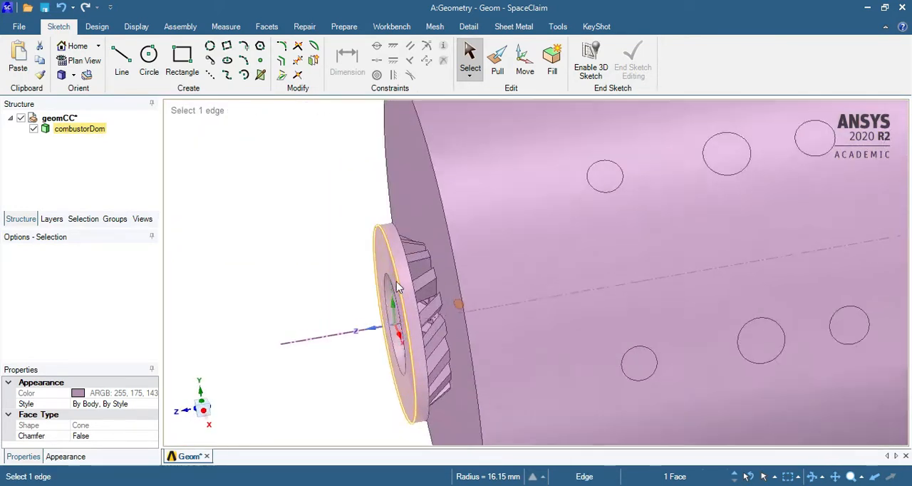
click(377, 249)
scroll(322, 285, down, 5)
scroll(324, 286, down, 5)
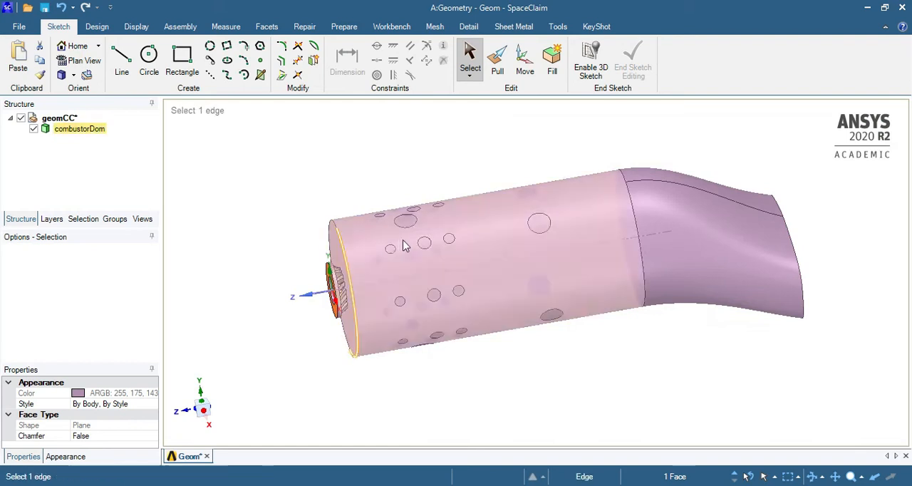
Examine the air inlet hole faces in the upstream part of the combustor's cylindrical wall
click(364, 254)
scroll(252, 273, up, 3)
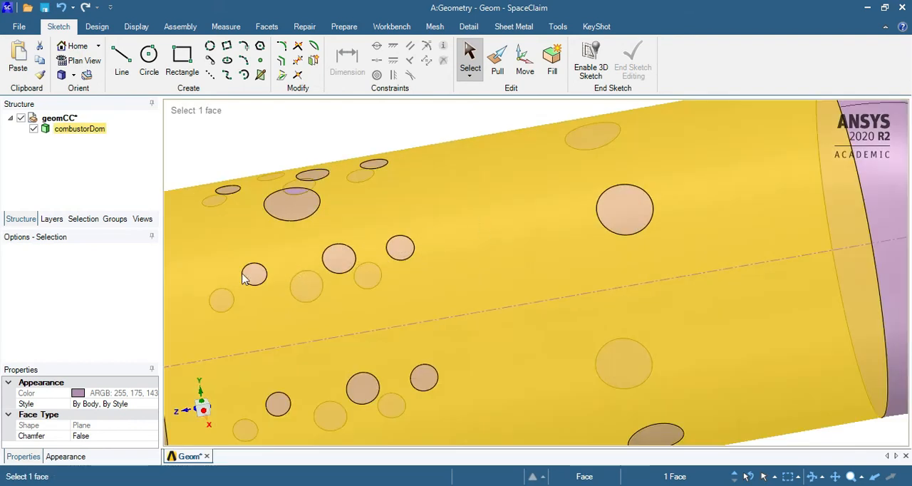
scroll(279, 283, down, 5)
scroll(332, 273, up, 3)
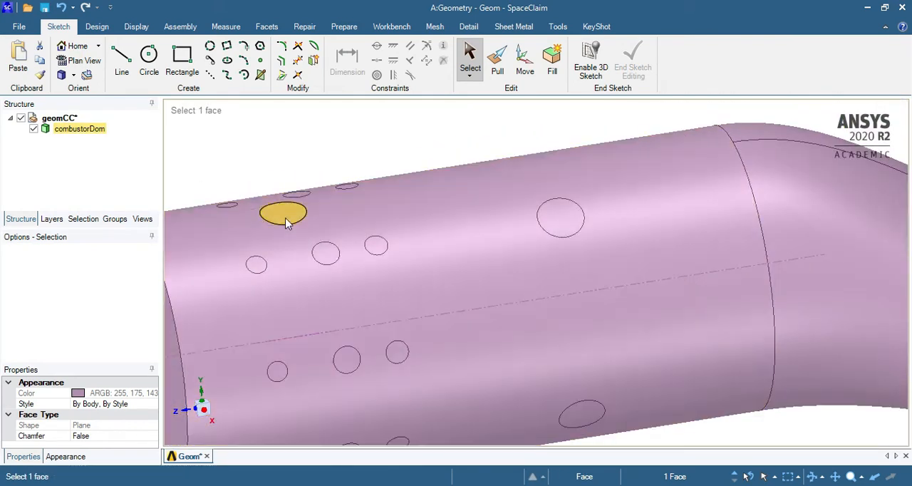
click(286, 216)
middle_drag(492, 245, 465, 245)
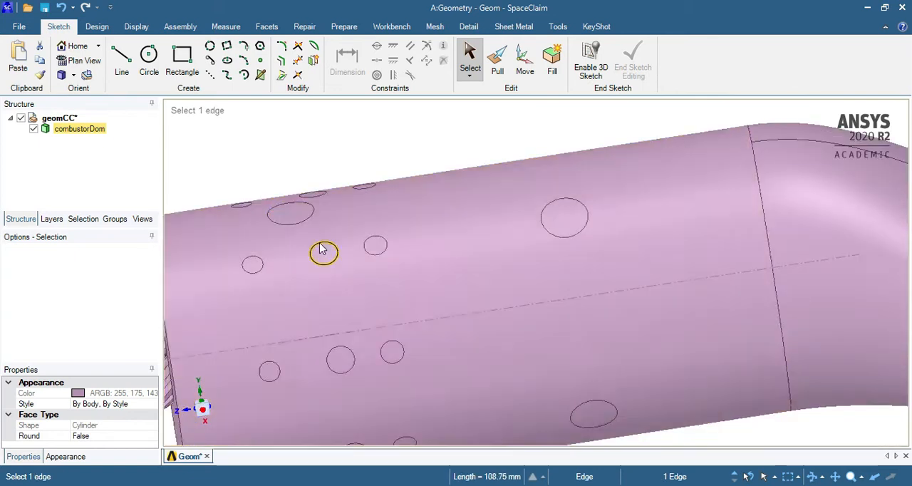
click(375, 245)
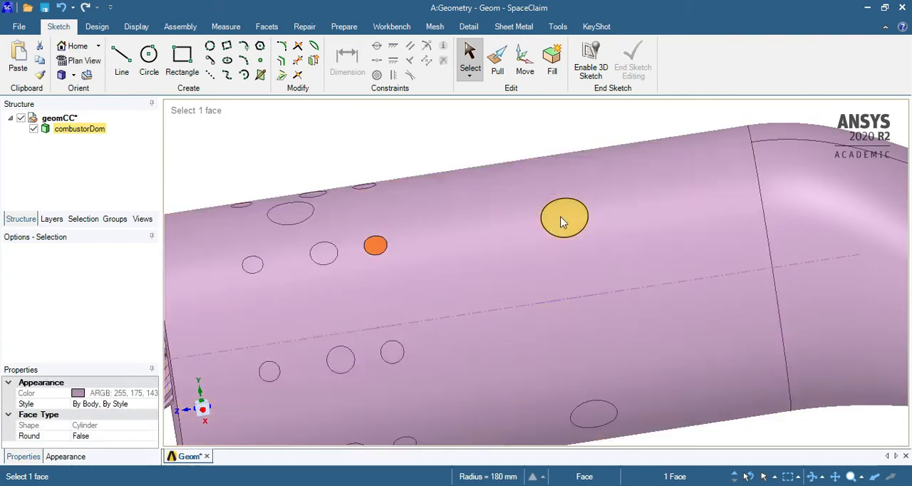
Inspect the large air inlet hole faces on the cylindrical wall near the transition duct from different sides
click(562, 219)
scroll(331, 249, down, 5)
scroll(329, 253, up, 4)
middle_drag(327, 234, 348, 251)
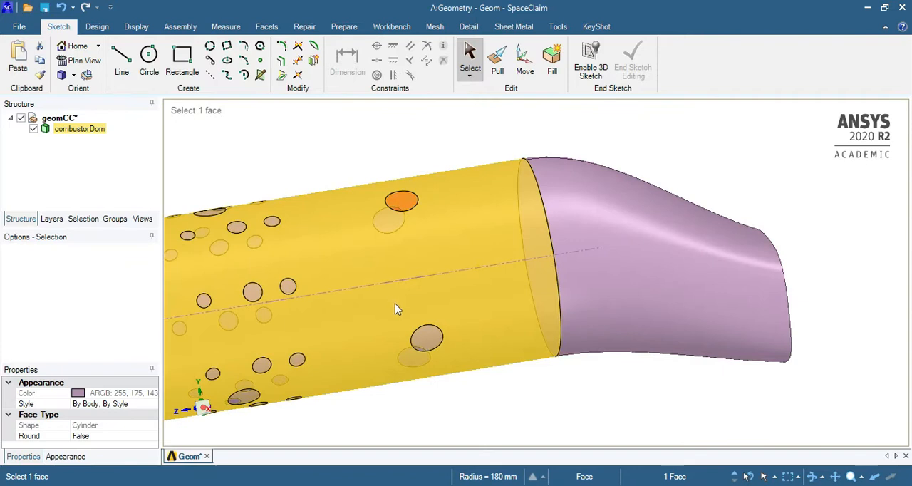
click(429, 340)
scroll(310, 276, down, 5)
scroll(317, 238, up, 4)
middle_drag(474, 250, 366, 235)
click(366, 230)
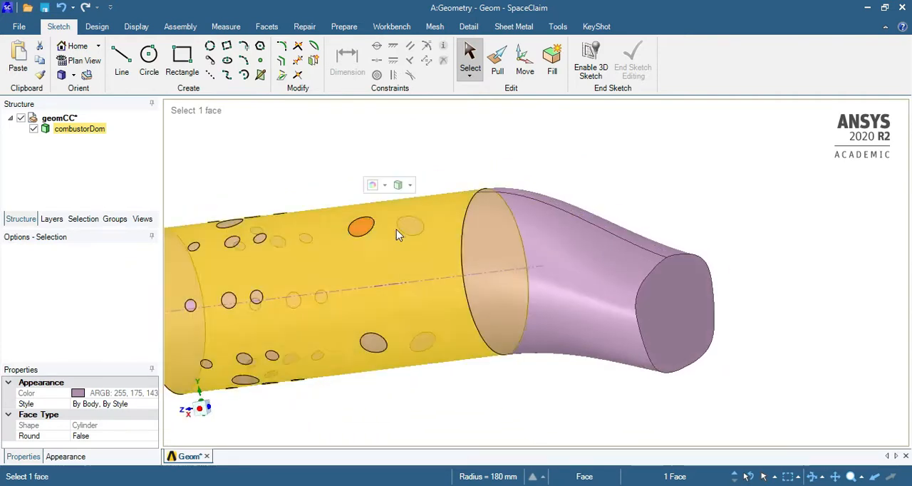
scroll(396, 234, down, 4)
scroll(306, 275, up, 4)
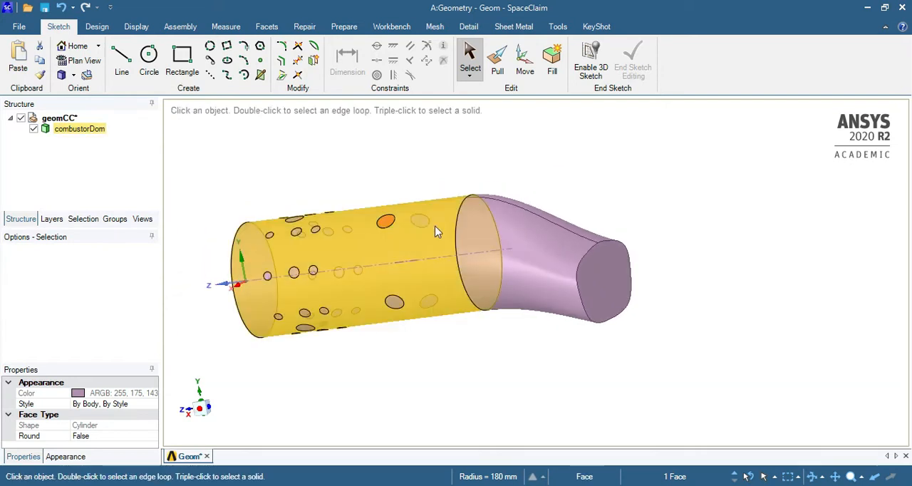
scroll(385, 212, up, 3)
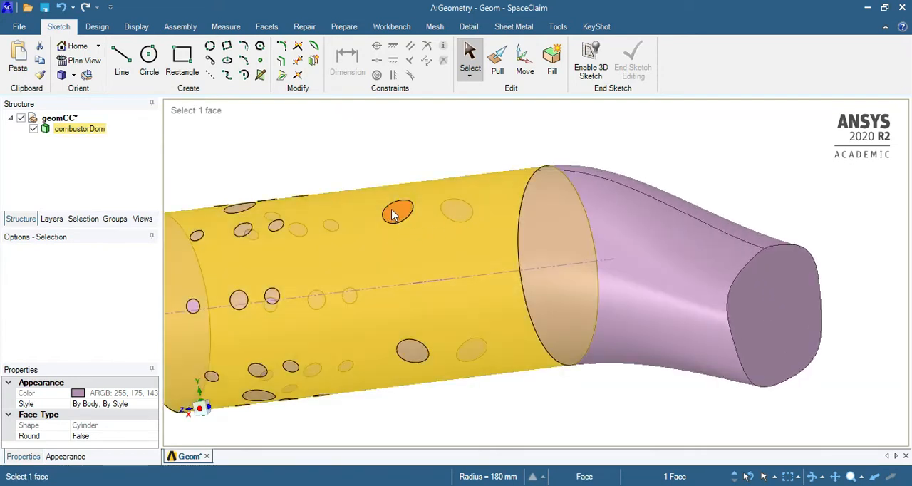
scroll(390, 246, down, 4)
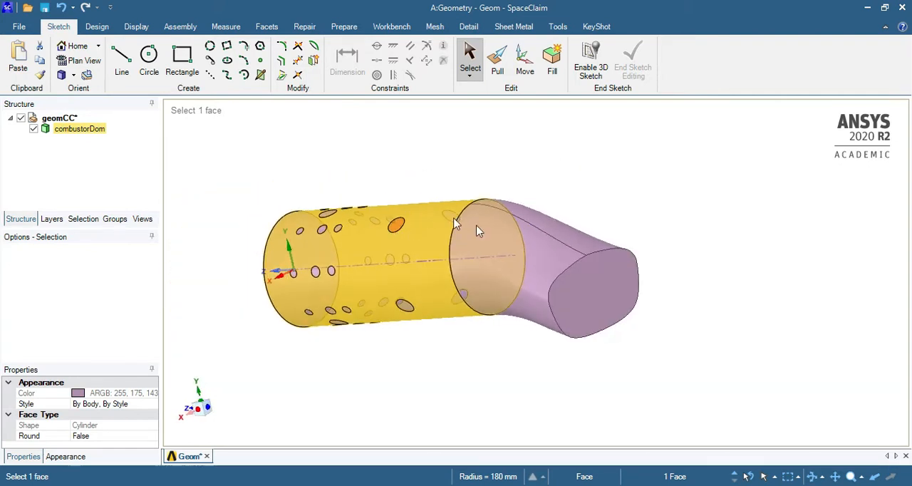
Select the flat end face of the transition duct and inspect it as the combustor's outlet
click(583, 286)
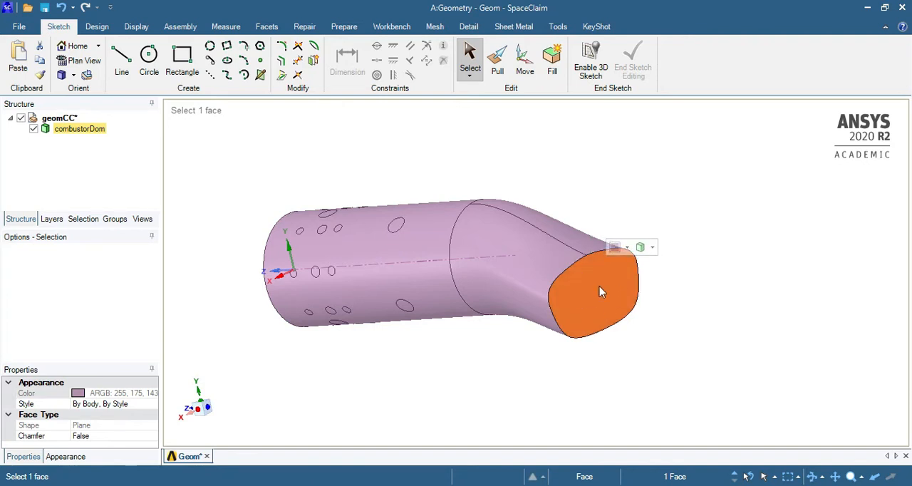
scroll(600, 291, up, 3)
scroll(632, 290, down, 1)
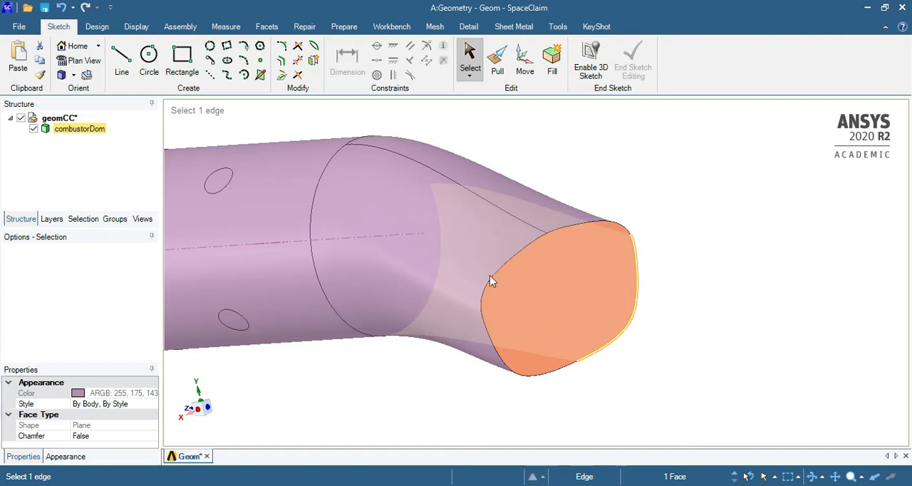
Examine the transition duct's outlet face and the hole faces along the combustor's cylindrical wall from several sides
scroll(562, 306, down, 3)
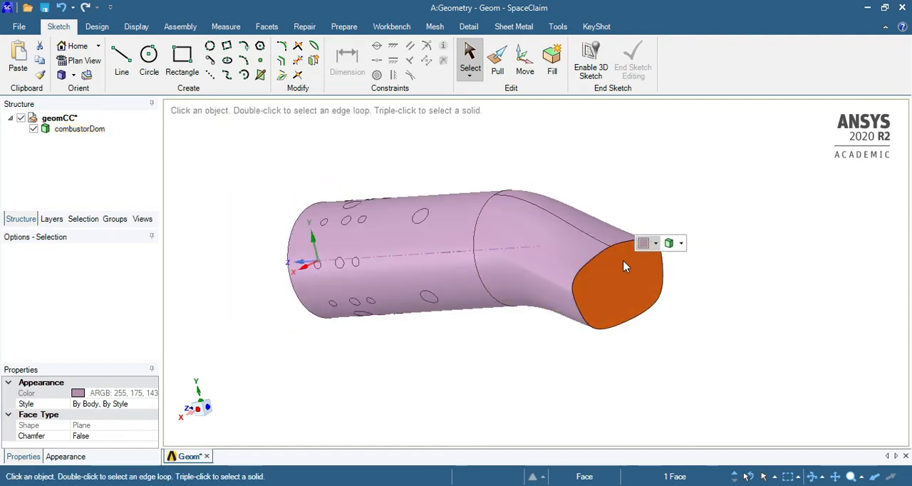
middle_drag(624, 266, 394, 259)
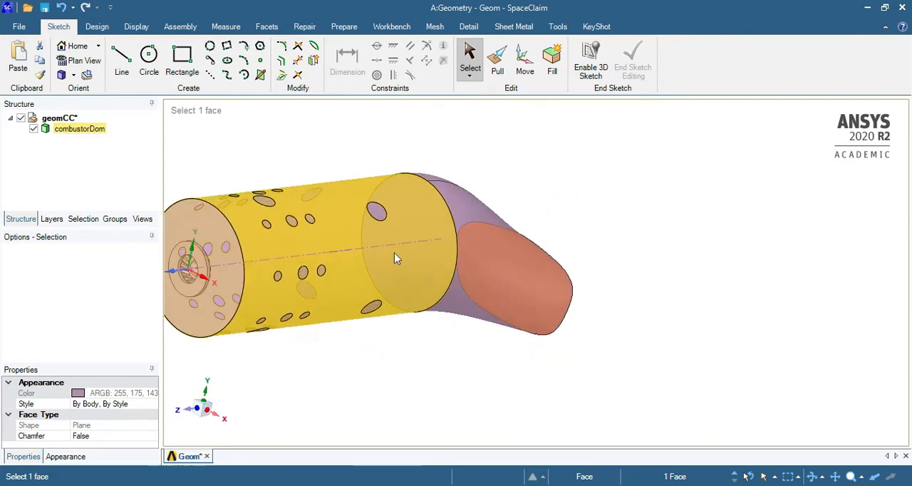
scroll(466, 301, up, 4)
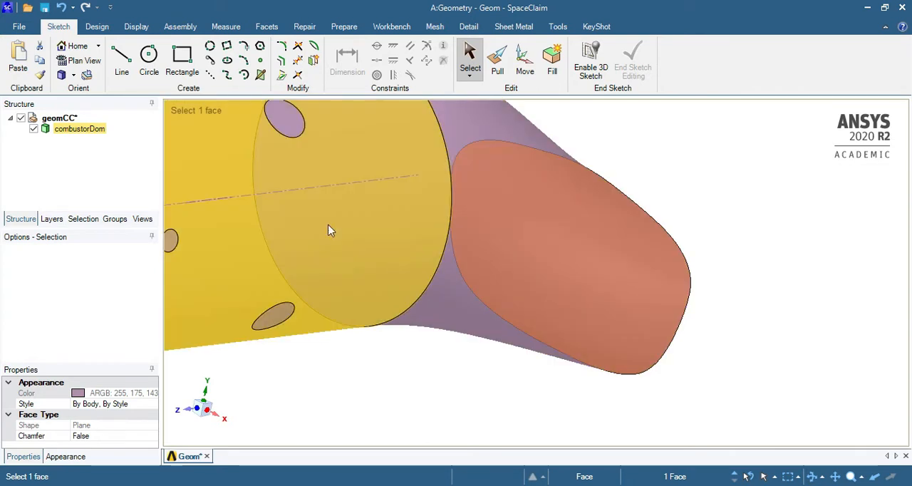
scroll(425, 261, down, 5)
scroll(314, 221, up, 5)
middle_drag(641, 265, 412, 226)
scroll(406, 225, down, 5)
middle_drag(494, 240, 554, 223)
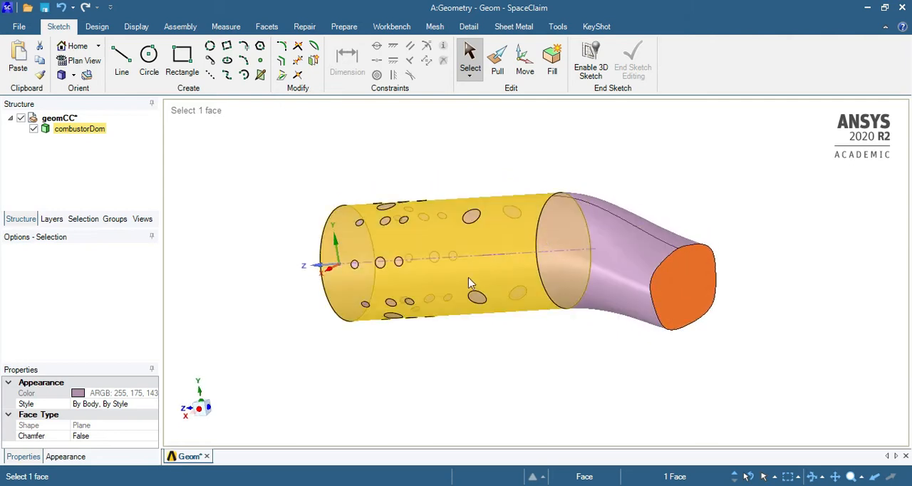
scroll(445, 243, up, 5)
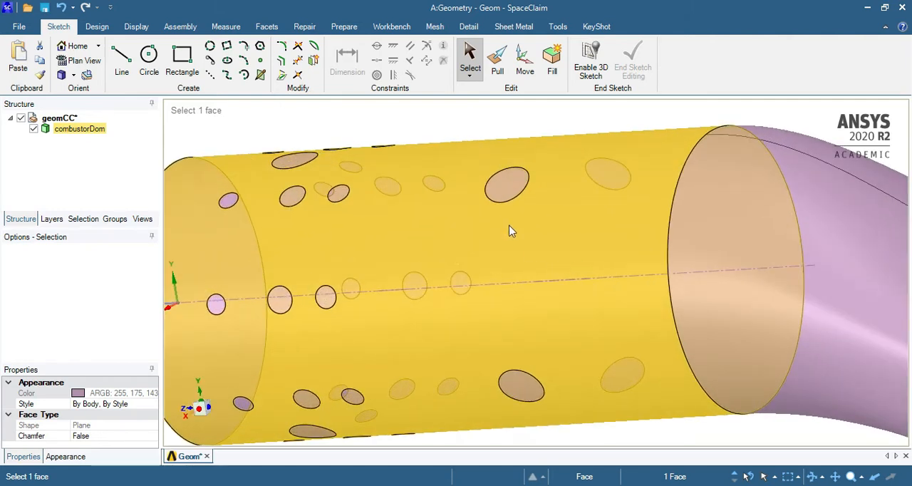
scroll(546, 248, down, 5)
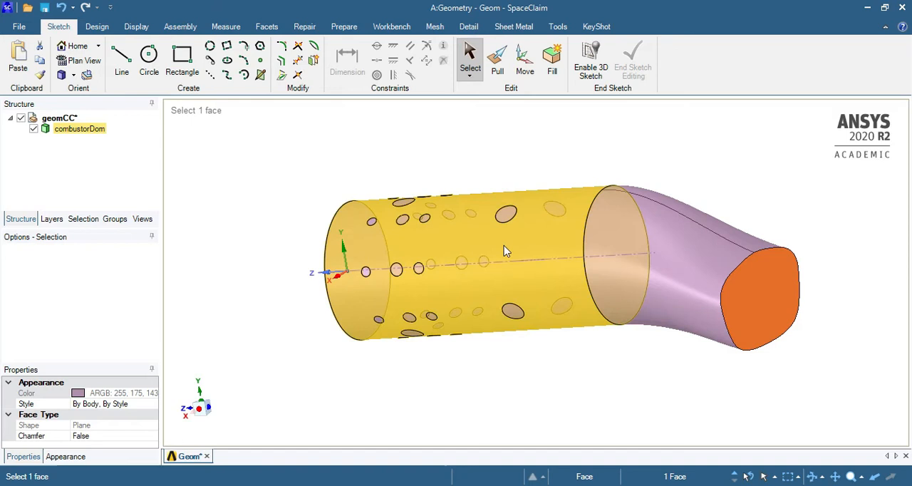
scroll(596, 228, up, 5)
scroll(589, 224, down, 5)
middle_drag(497, 228, 484, 283)
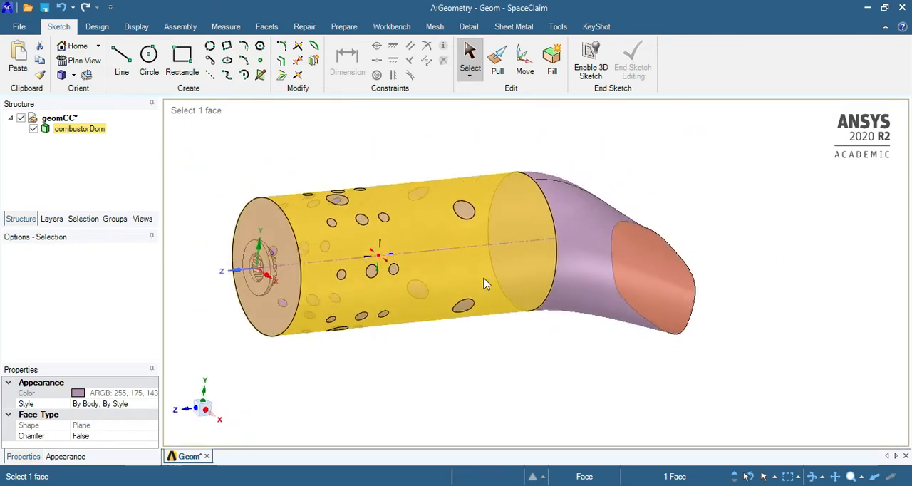
Clear the face selection and display the model's groups
click(426, 360)
click(114, 221)
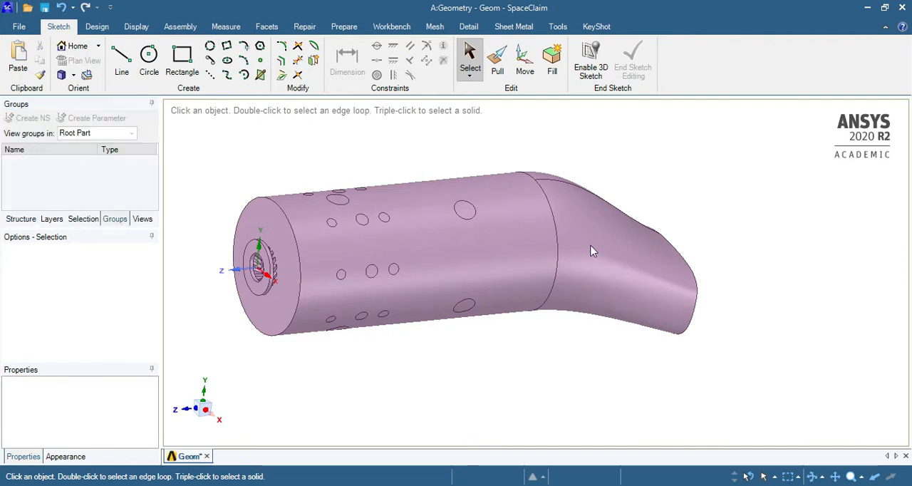
middle_drag(590, 250, 696, 315)
click(373, 309)
click(336, 364)
Create a named selection called primary-air-inlet from the flat annular face around the swirler opening
scroll(303, 250, up, 5)
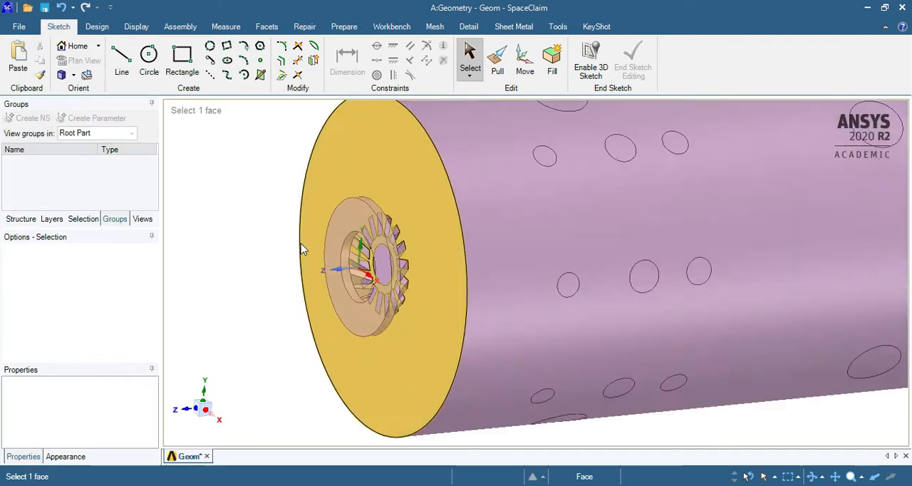
scroll(328, 330, down, 4)
middle_drag(513, 292, 638, 274)
scroll(363, 296, up, 4)
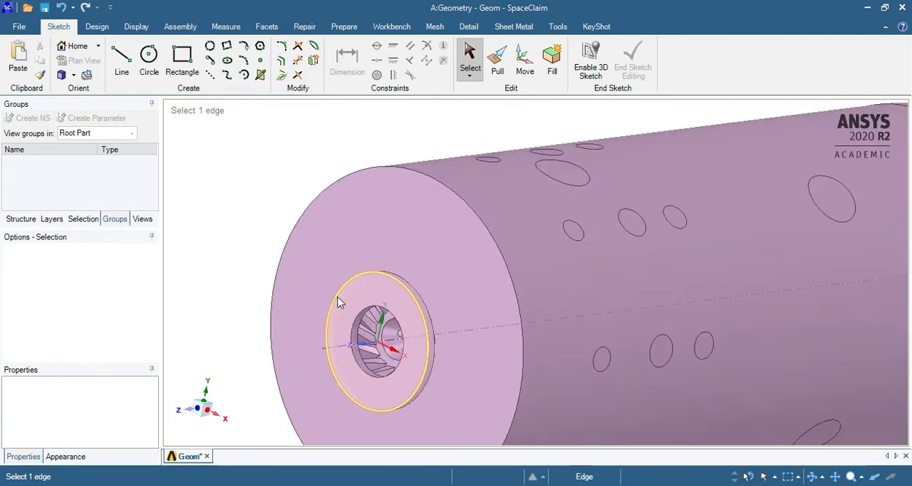
click(339, 302)
click(257, 195)
click(377, 299)
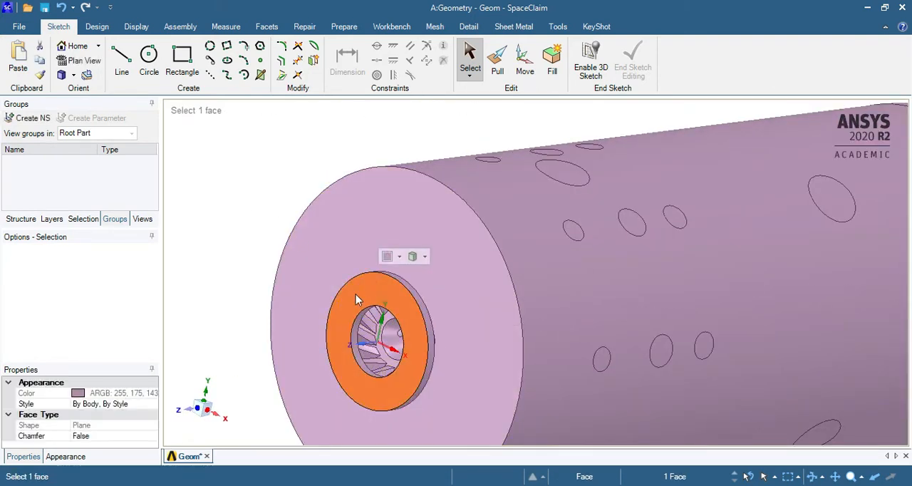
click(30, 118)
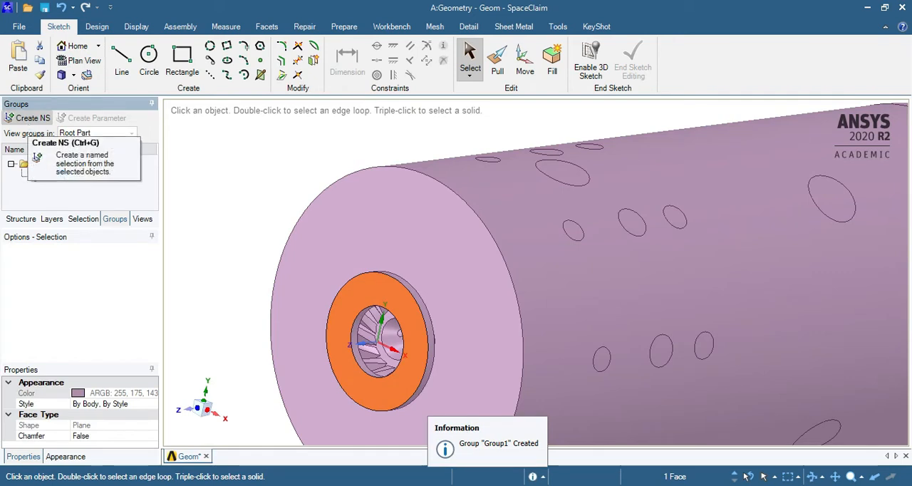
text(pri)
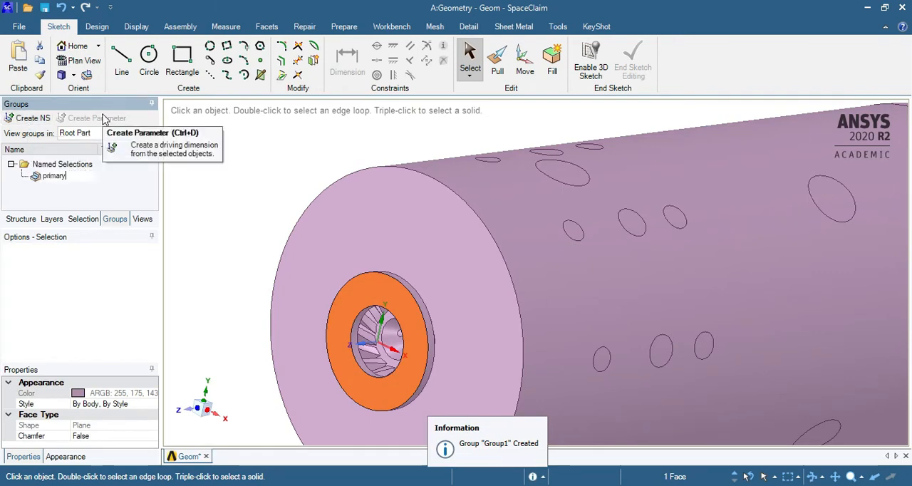
text(mary)
key(Return)
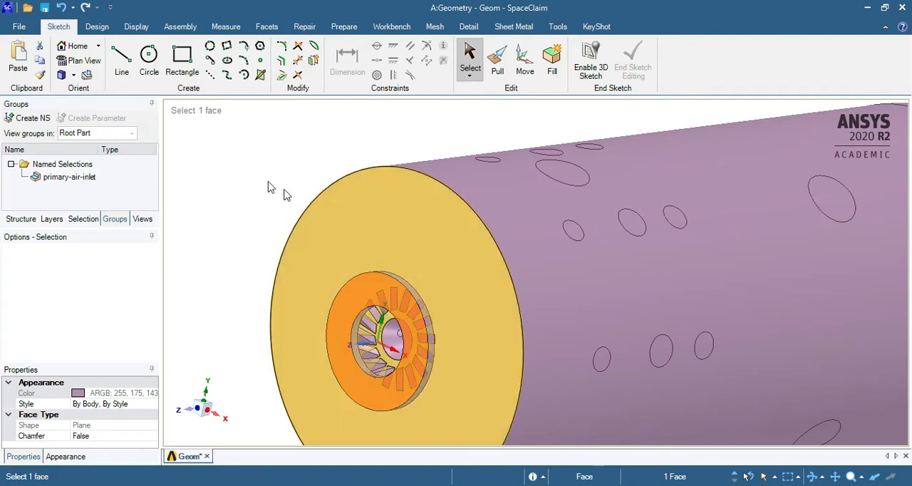
Clear the face selection and check the primary-air-inlet named selection on the model
click(220, 183)
scroll(220, 184, down, 4)
scroll(220, 183, up, 3)
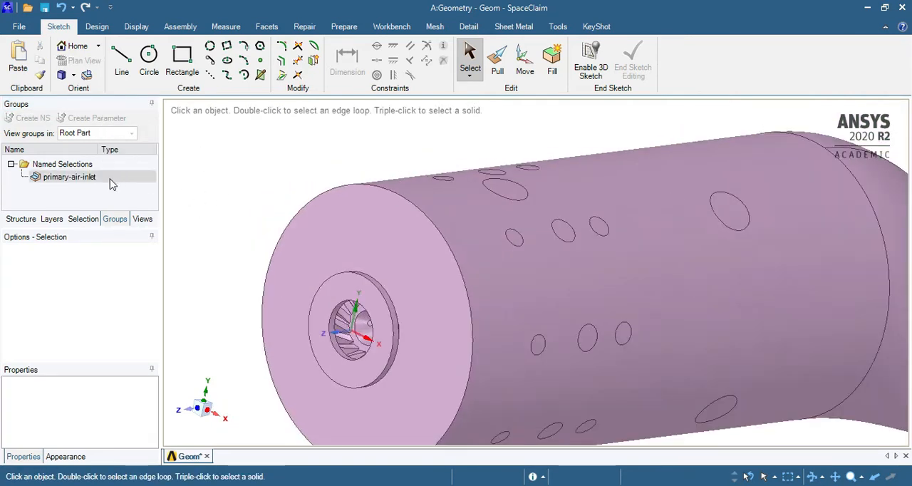
click(68, 180)
click(322, 156)
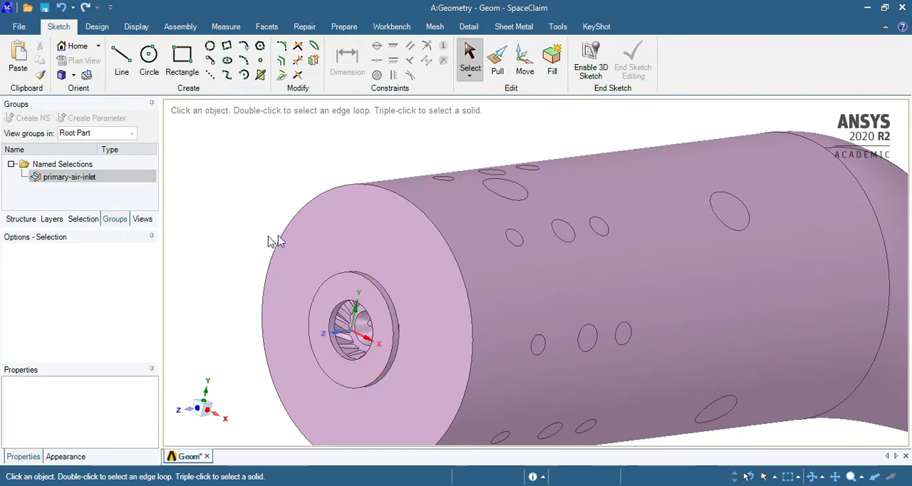
Create a named selection called fuel-inlet from the four small hole faces on the conical surface inside the swirler
scroll(278, 238, down, 4)
scroll(291, 271, up, 6)
middle_drag(290, 270, 332, 263)
scroll(325, 264, up, 4)
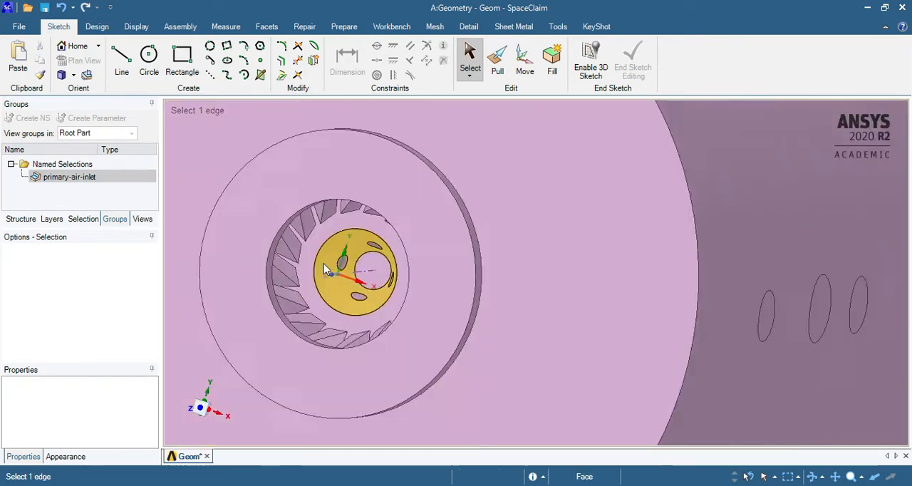
scroll(323, 264, up, 6)
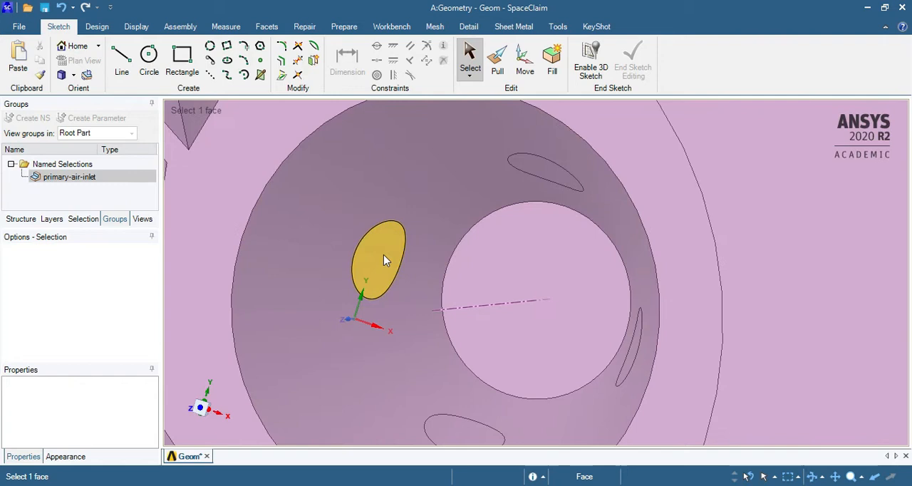
click(382, 256)
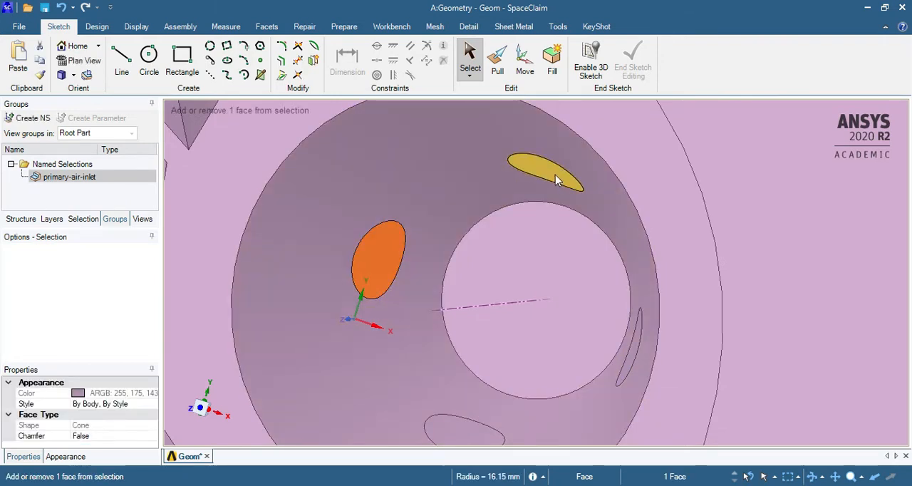
ctrl+click(554, 174)
ctrl+click(656, 356)
ctrl+click(472, 436)
middle_drag(477, 309, 433, 283)
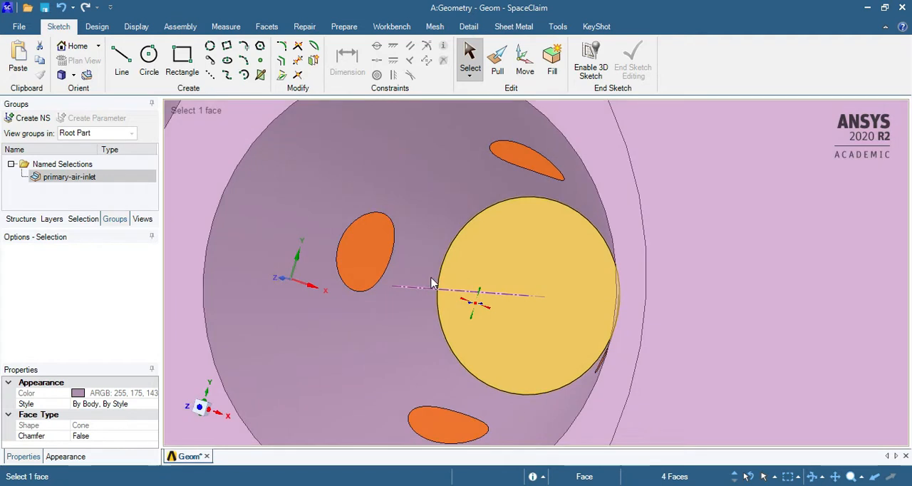
click(28, 118)
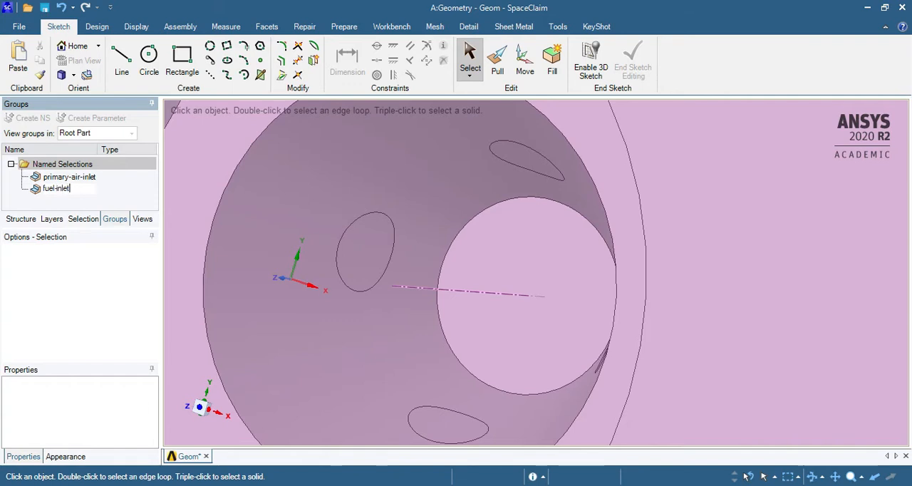
click(57, 190)
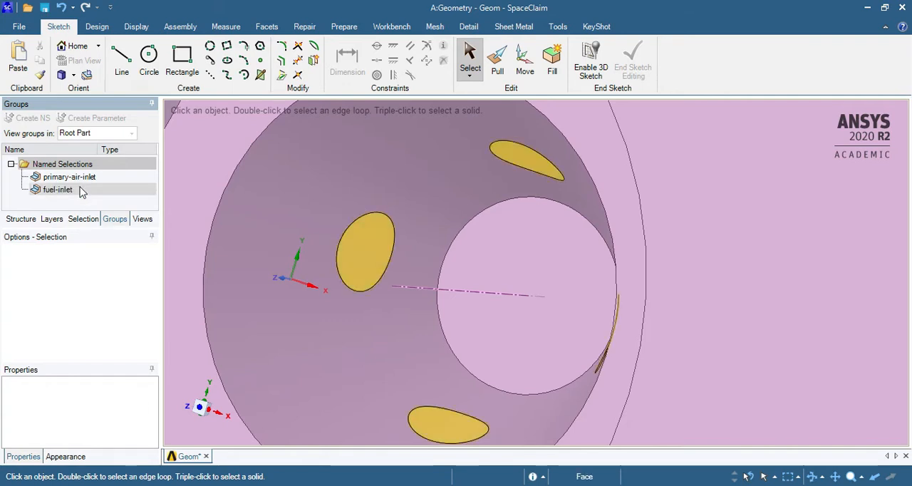
Box-select the air inlet hole faces on one side of the combustor's cylindrical wall in a side view
scroll(311, 211, up, 5)
scroll(337, 235, down, 9)
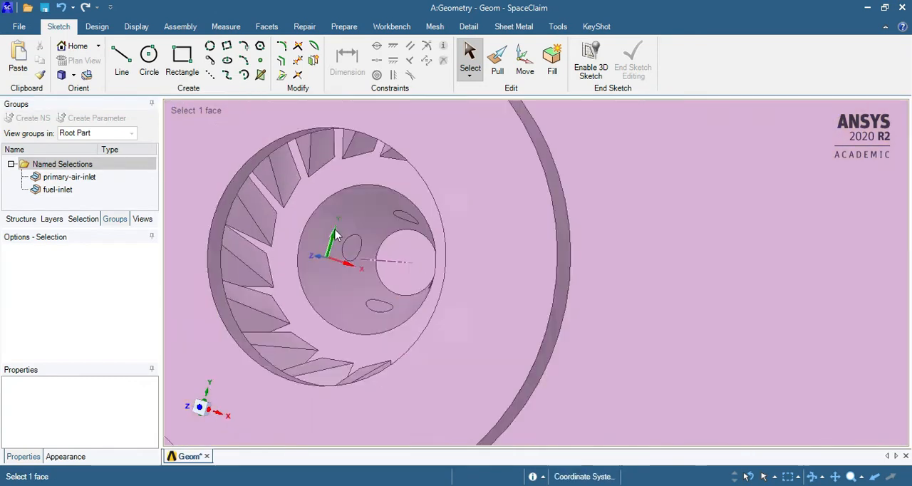
scroll(338, 237, down, 10)
middle_drag(433, 278, 392, 282)
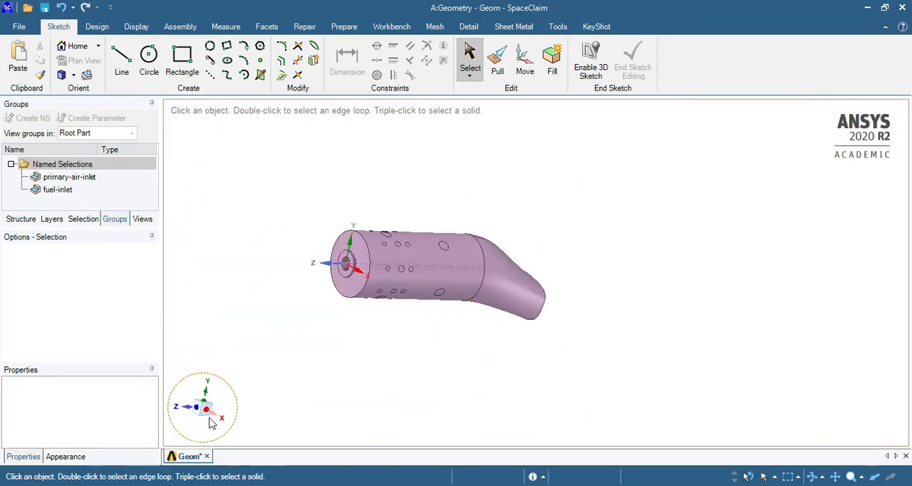
click(212, 424)
scroll(349, 313, up, 3)
drag(323, 222, 582, 427)
middle_drag(388, 373, 224, 440)
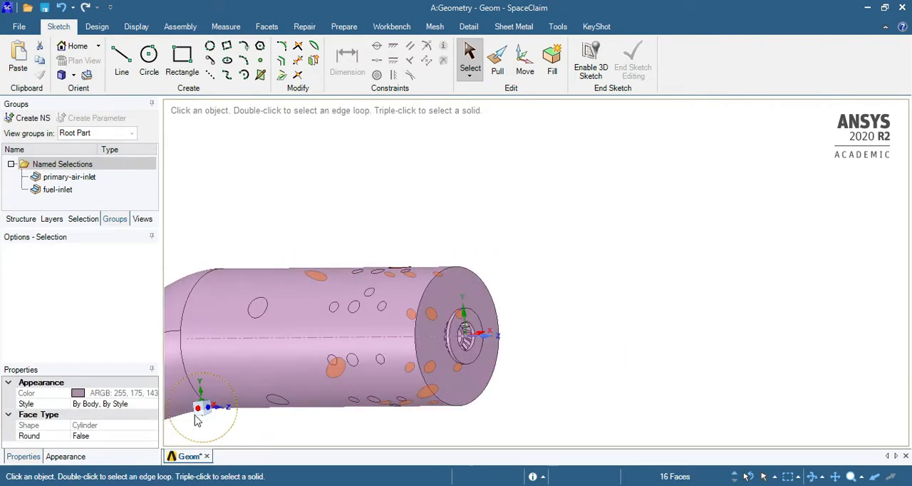
Add the air inlet hole faces on the opposite side of the cylindrical wall to the selection and check them all
click(199, 412)
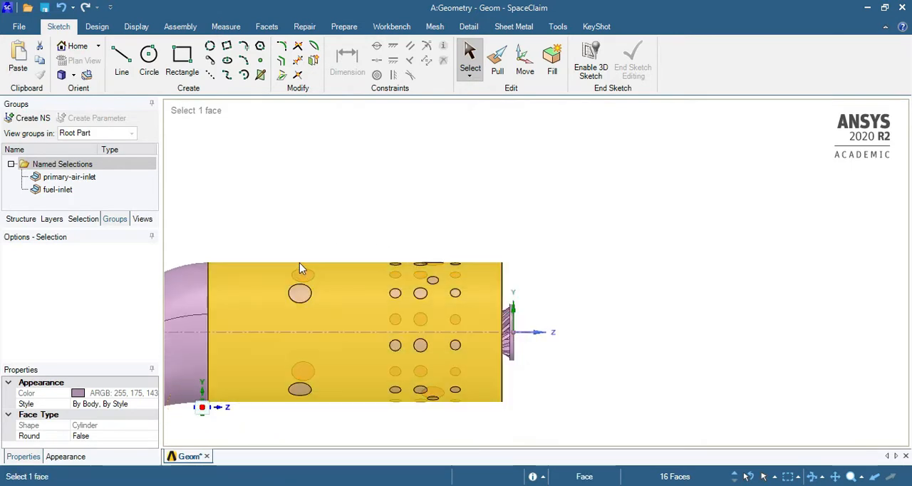
ctrl+drag(258, 206, 488, 436)
middle_drag(629, 320, 344, 353)
scroll(700, 275, down, 5)
scroll(560, 283, up, 7)
middle_drag(585, 243, 536, 218)
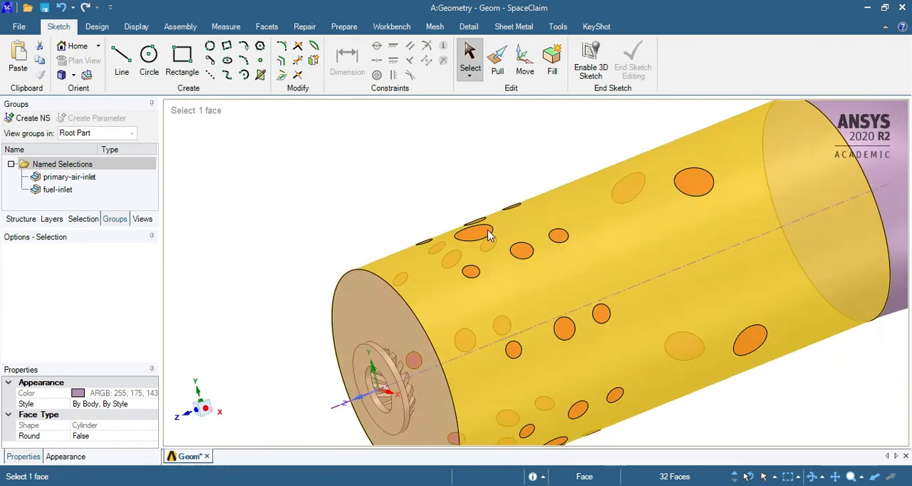
scroll(575, 257, down, 4)
middle_drag(606, 251, 541, 246)
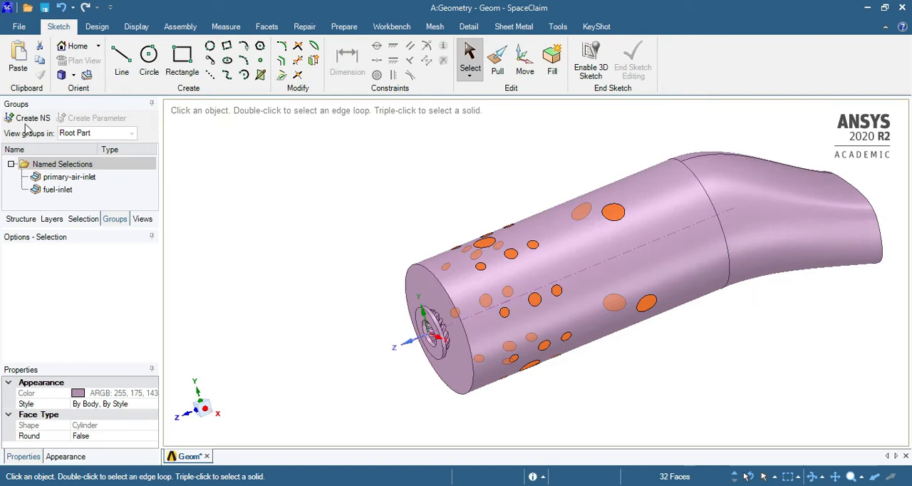
Create a named selection for the secondary air inlet from the selected wall hole faces
click(29, 117)
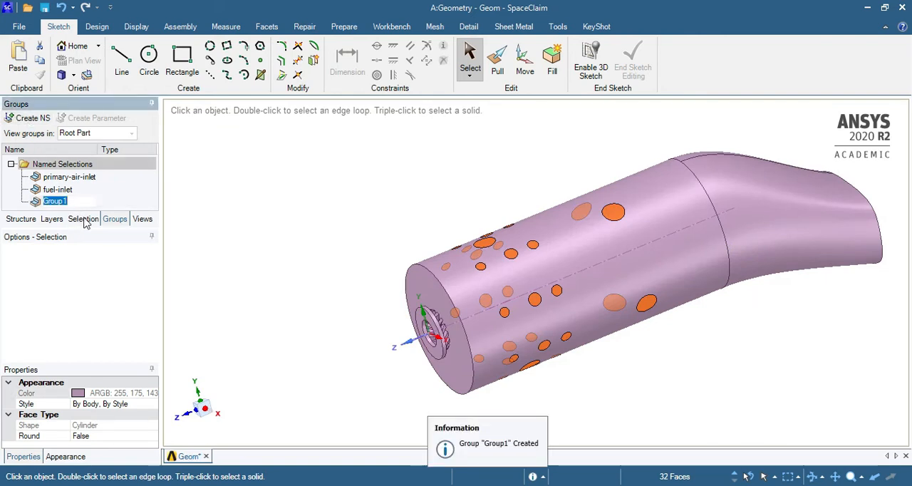
text(secondary)
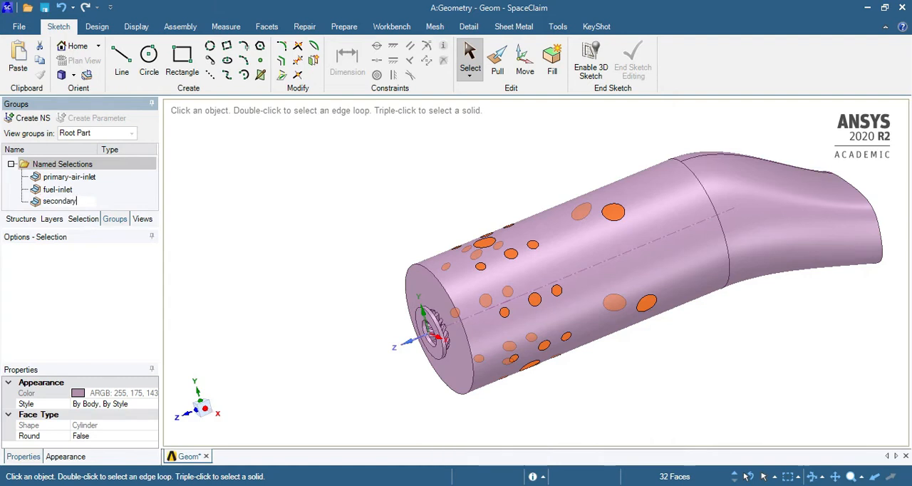
key(Return)
Create a named selection called outlet from the flat end face of the transition duct
key(Return)
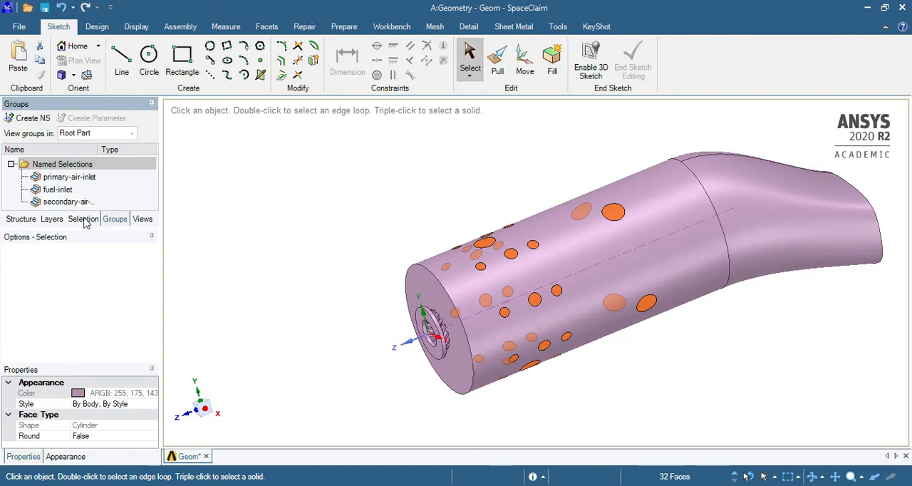
scroll(609, 407, down, 2)
click(609, 408)
middle_drag(755, 314, 641, 306)
scroll(810, 305, up, 5)
click(708, 307)
click(33, 118)
text(outlet)
key(Return)
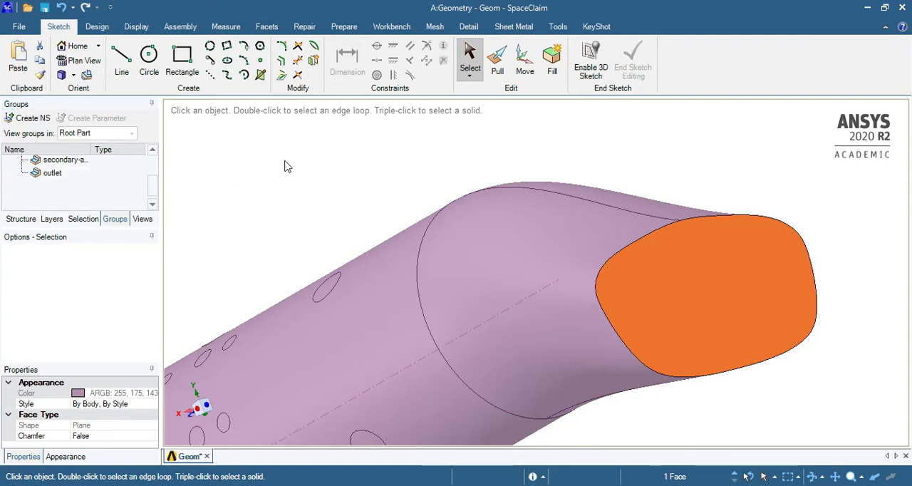
Clear the face selection and review the finished named selections, starting with the primary air inlet
click(287, 168)
middle_drag(503, 229, 518, 265)
scroll(518, 270, down, 5)
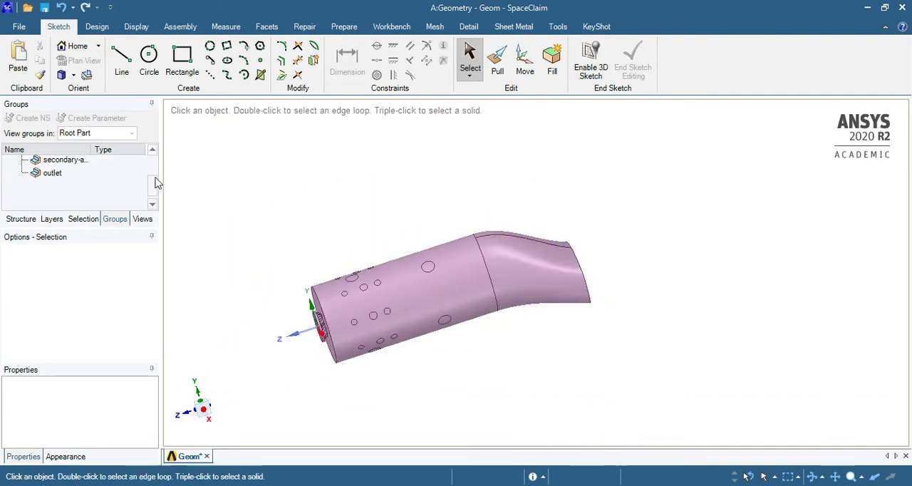
scroll(78, 178, up, 3)
click(64, 176)
middle_drag(371, 185, 442, 337)
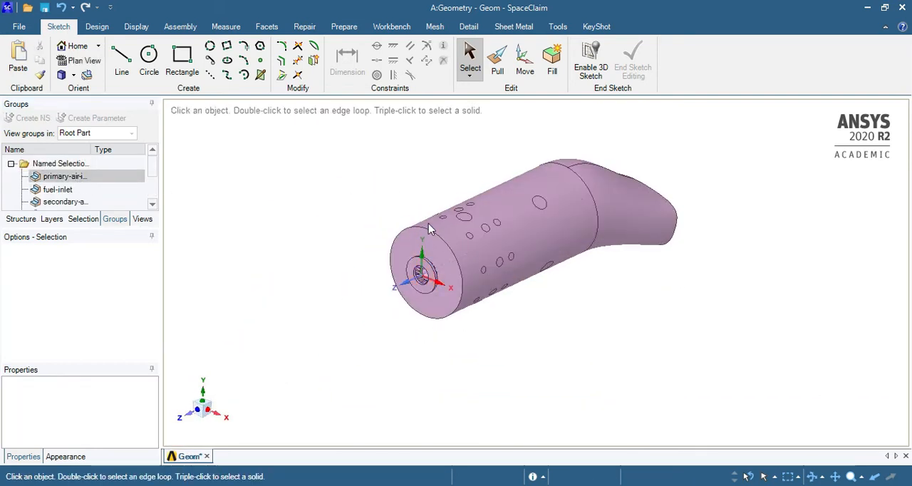
Select the remaining unnamed faces of the combustor body and transition duct individually to inspect its walls
scroll(490, 249, up, 5)
click(688, 255)
scroll(688, 255, down, 3)
click(634, 336)
click(544, 265)
click(592, 243)
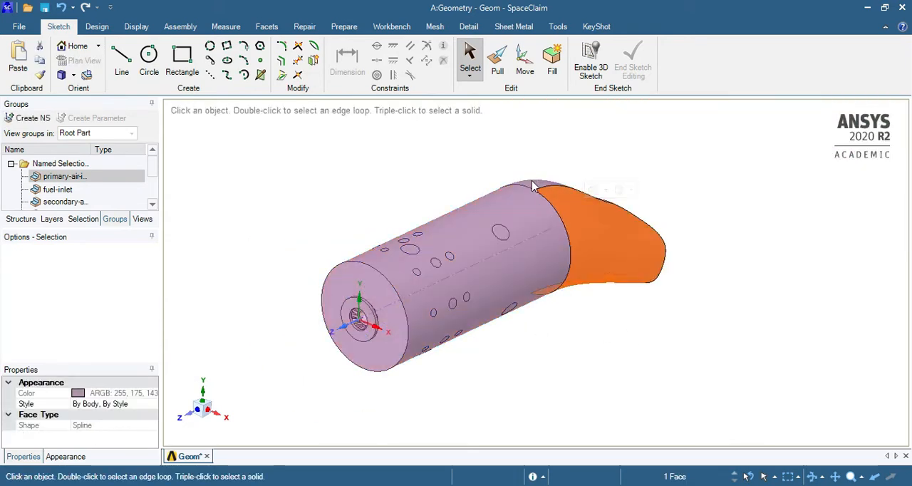
Clear the face selection and examine the combustor's end face, wall holes and transition duct from several angles
click(533, 183)
middle_drag(514, 255, 508, 355)
click(511, 360)
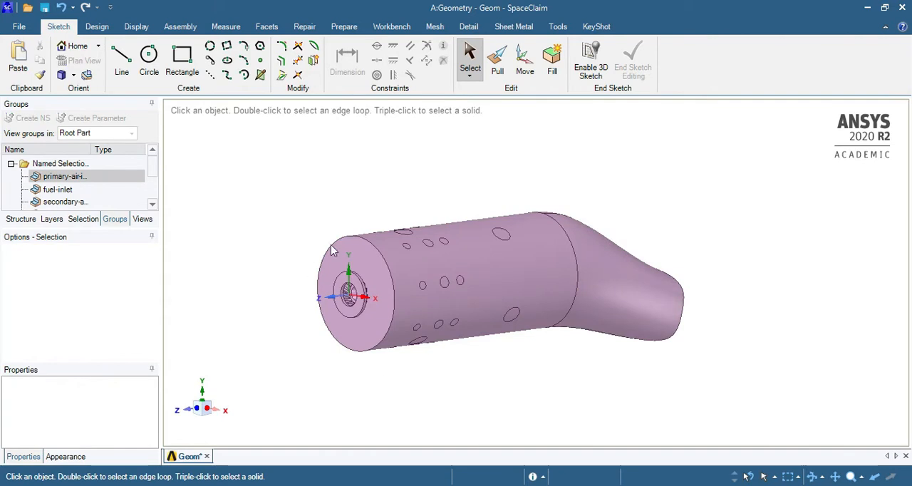
scroll(342, 299, up, 3)
scroll(98, 204, down, 1)
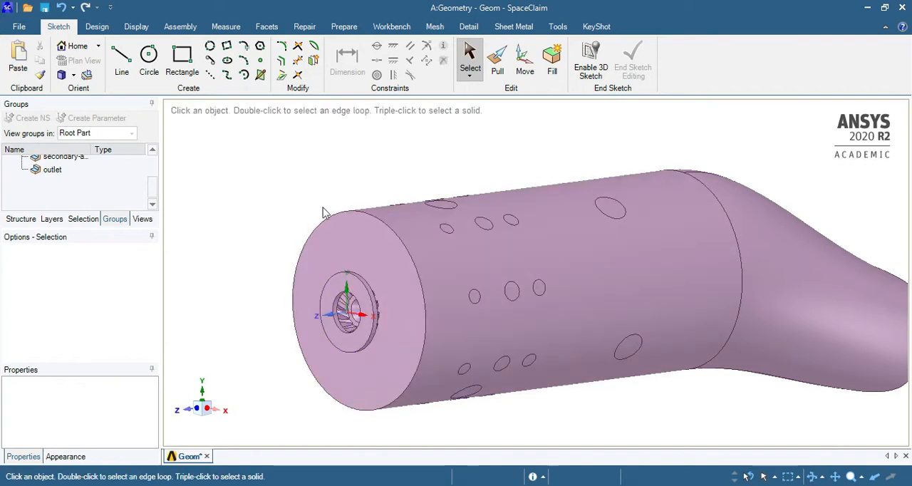
scroll(247, 236, down, 3)
click(395, 246)
click(573, 258)
click(577, 262)
click(449, 358)
Review the faces assigned to the primary air inlet, fuel-inlet, secondary air inlet and outlet named selections
scroll(77, 190, up, 2)
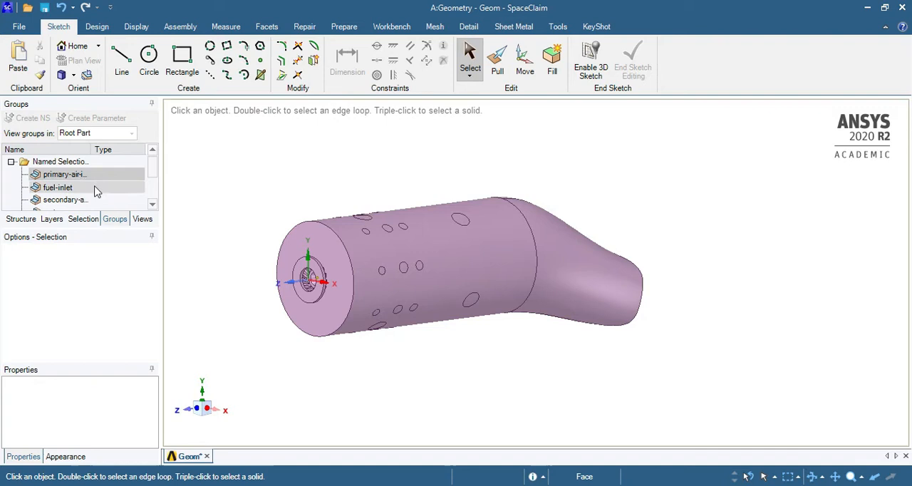
scroll(96, 187, down, 2)
click(67, 174)
scroll(71, 183, up, 2)
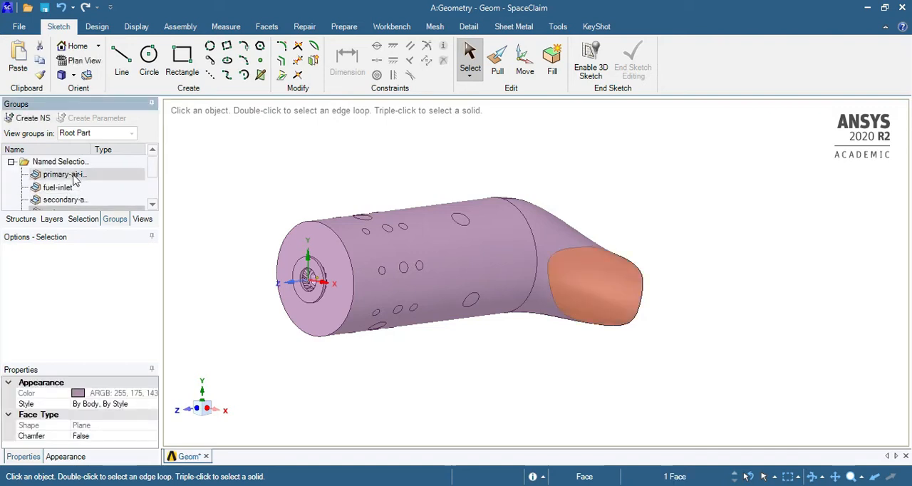
click(68, 175)
click(73, 188)
scroll(77, 174, down, 2)
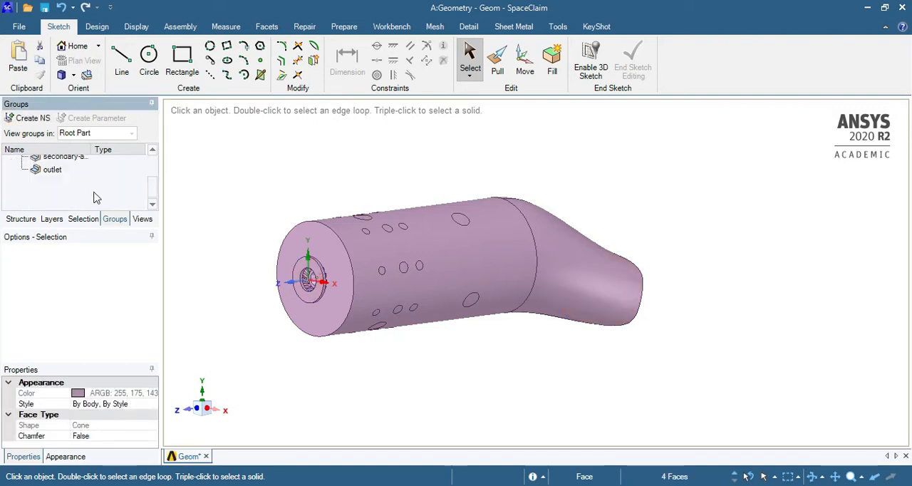
scroll(79, 170, up, 2)
scroll(78, 177, down, 2)
click(75, 158)
scroll(71, 167, up, 2)
click(77, 180)
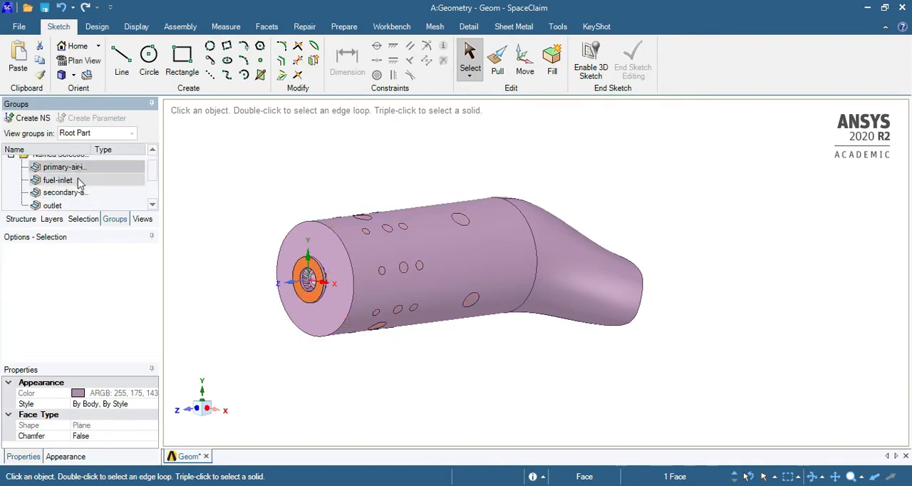
click(83, 193)
scroll(80, 196, down, 2)
click(71, 170)
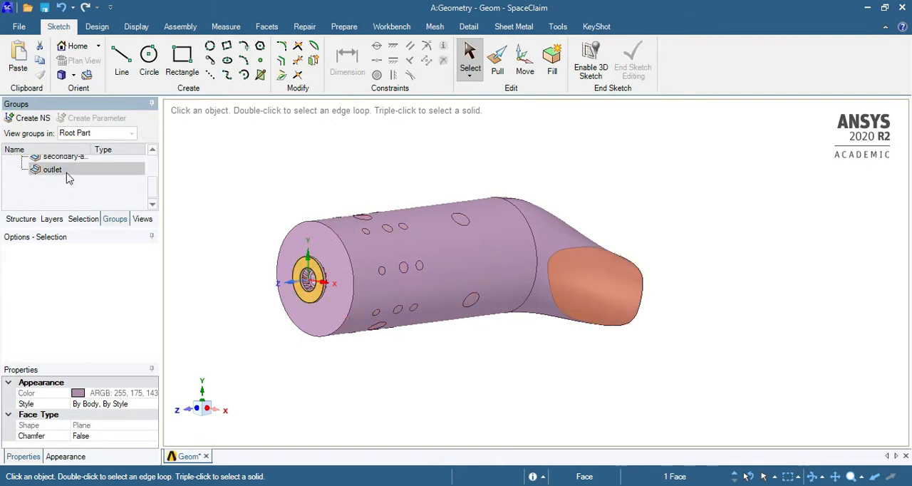
Clear the outlet face selection and close the combustor geometry editor
click(579, 165)
middle_drag(656, 200, 651, 219)
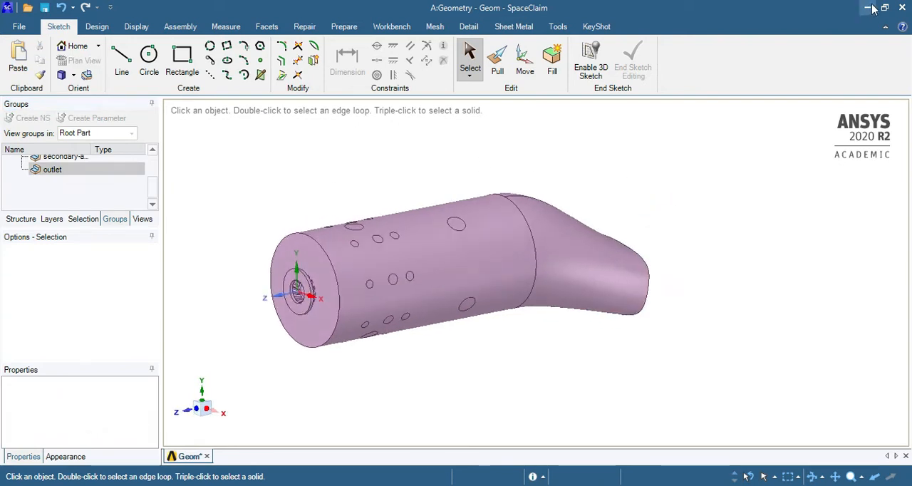
click(903, 9)
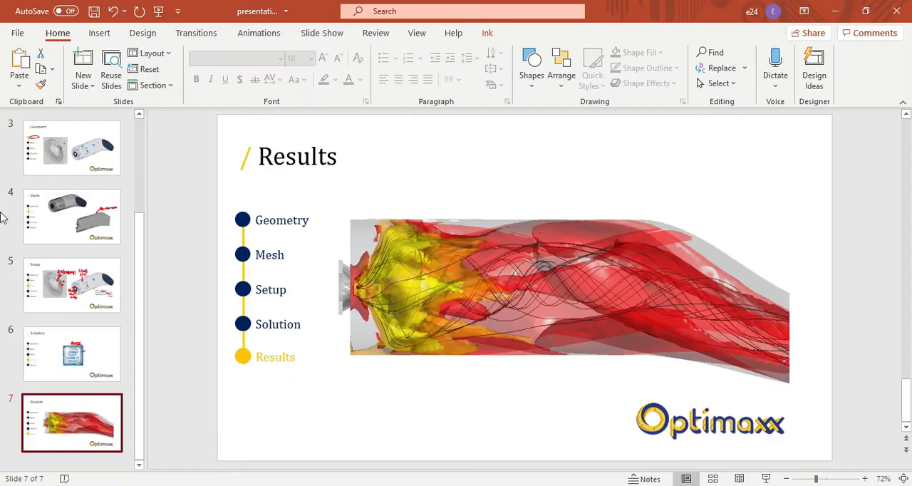
Look through the presentation's simulation scheme, Geometri and Mesh slides in PowerPoint, finishing at the poly-hexcore mesh slide
scroll(72, 373, up, 3)
click(75, 239)
click(79, 299)
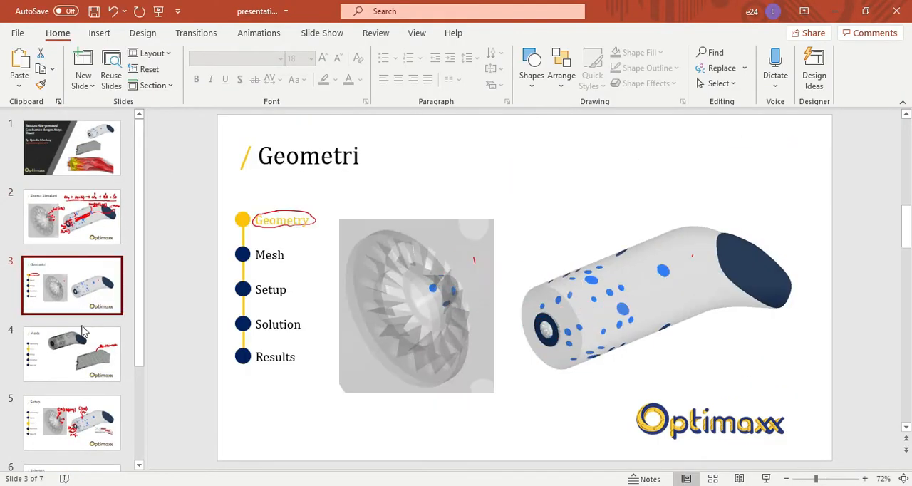
click(76, 377)
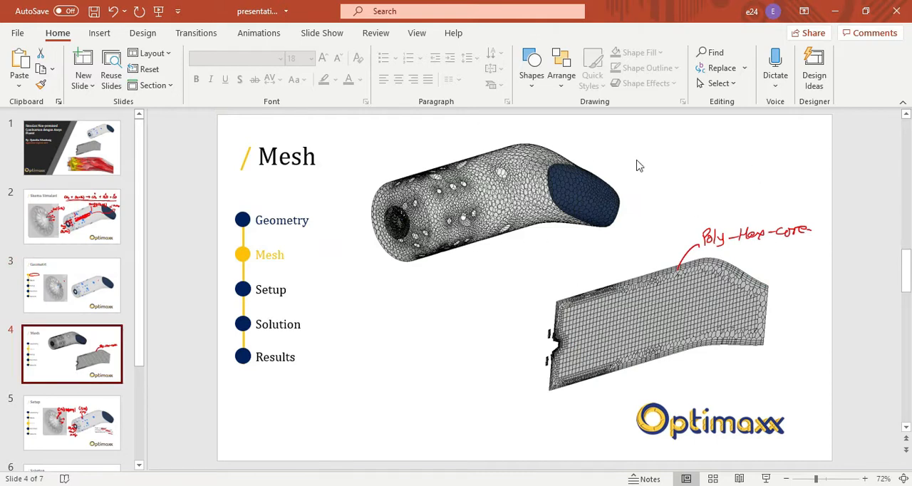
click(843, 14)
In Workbench, add a Fluent (with Fluent Meshing) system and link the existing Geometry cell to its Mesh cell
mouse_move(57, 314)
mouse_down()
mouse_move(220, 267)
mouse_move(136, 271)
mouse_move(61, 311)
mouse_up()
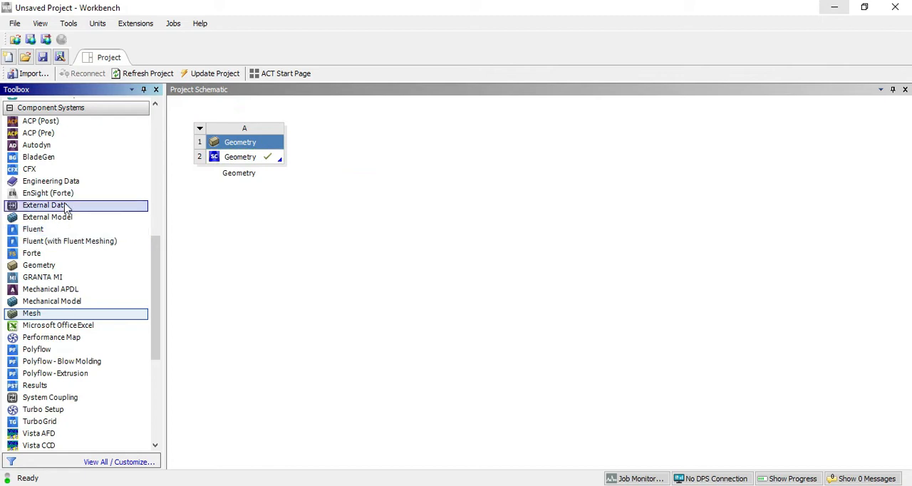
drag(71, 244, 378, 158)
drag(278, 161, 404, 158)
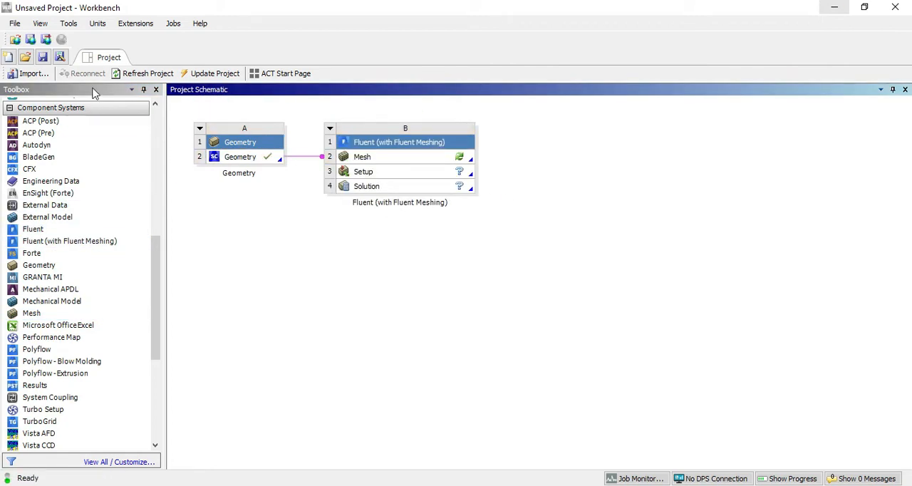
Save the project as vidCC in the 6_nonPremixed_combustion folder
click(44, 60)
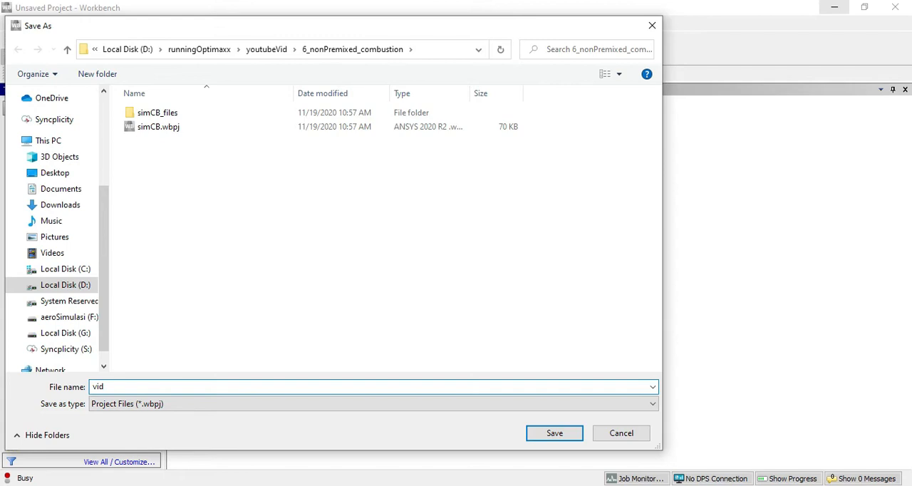
text(vidCC)
click(554, 433)
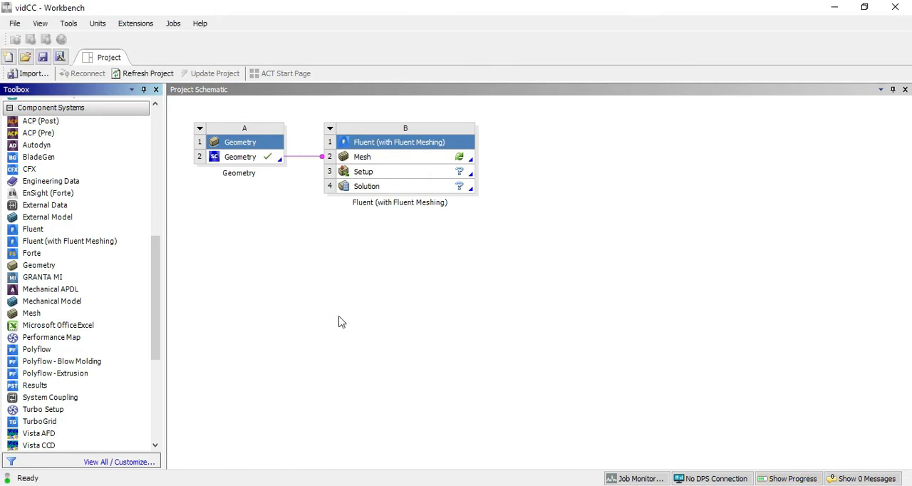
Open the Mesh cell of the Fluent system, set the meshing processes to 4 and start Fluent
double_click(402, 157)
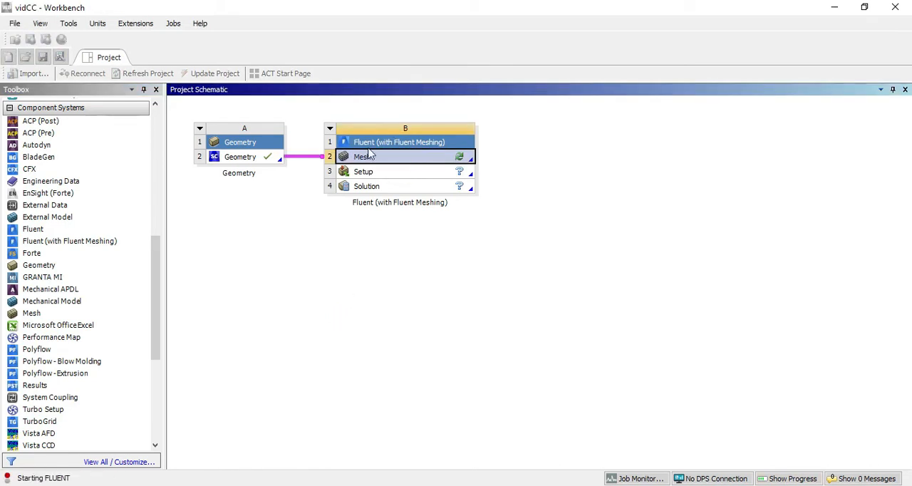
double_click(597, 280)
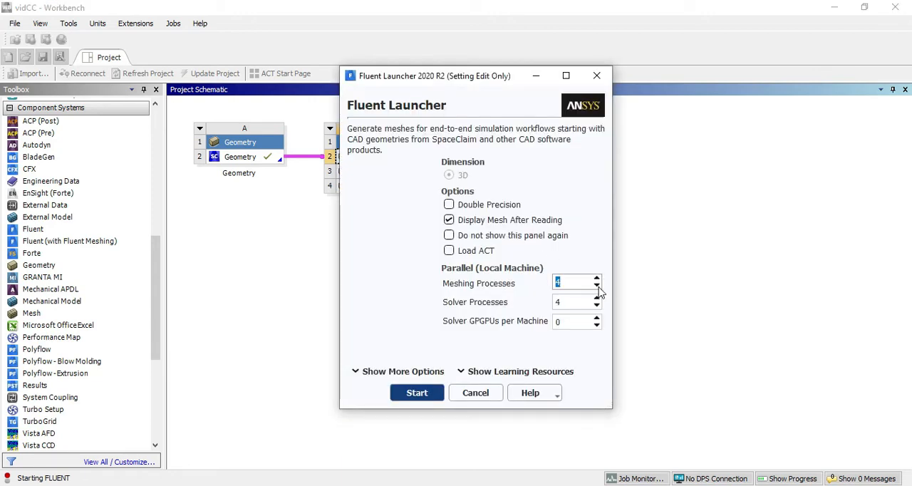
click(425, 395)
click(427, 394)
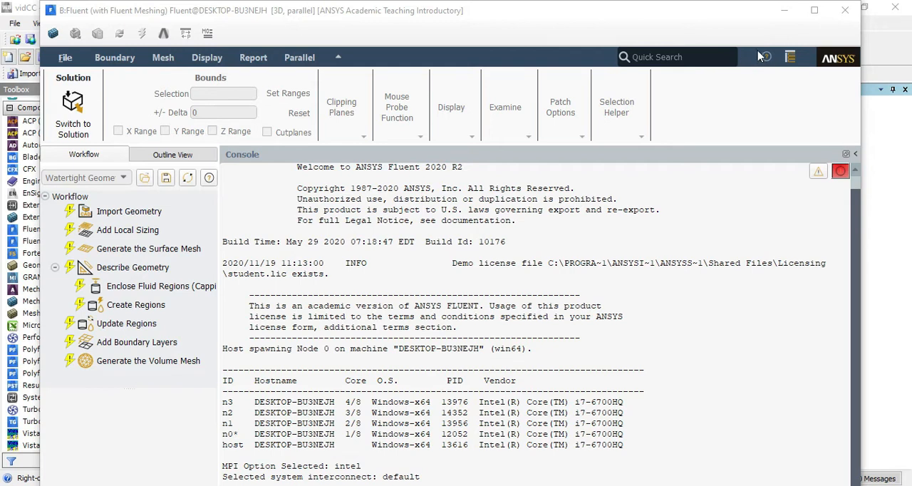
Maximize the Fluent window and import the linked Geom.scdoc geometry through the watertight geometry workflow
click(814, 11)
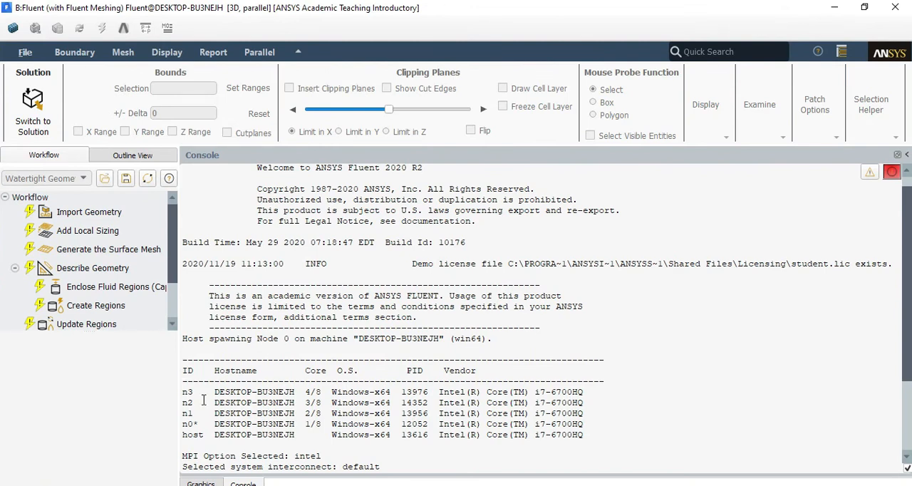
scroll(146, 314, down, 1)
scroll(151, 300, up, 1)
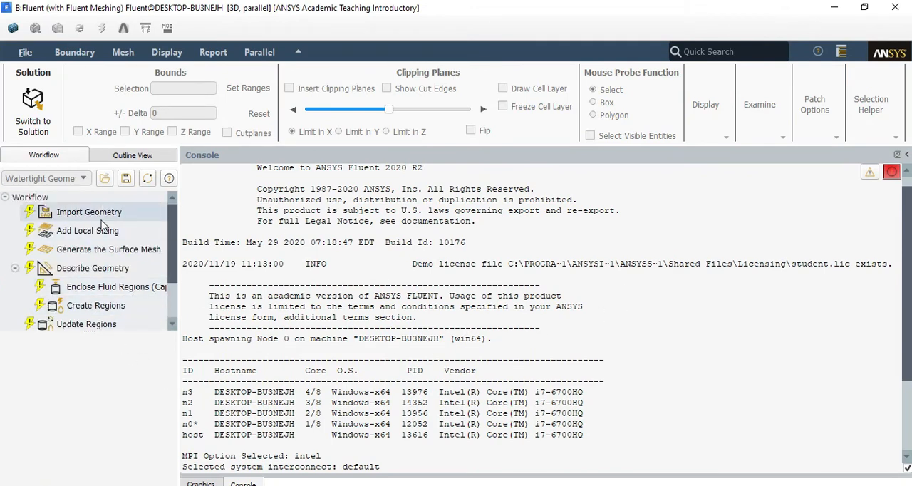
scroll(78, 249, down, 1)
scroll(63, 217, up, 1)
click(84, 212)
click(65, 472)
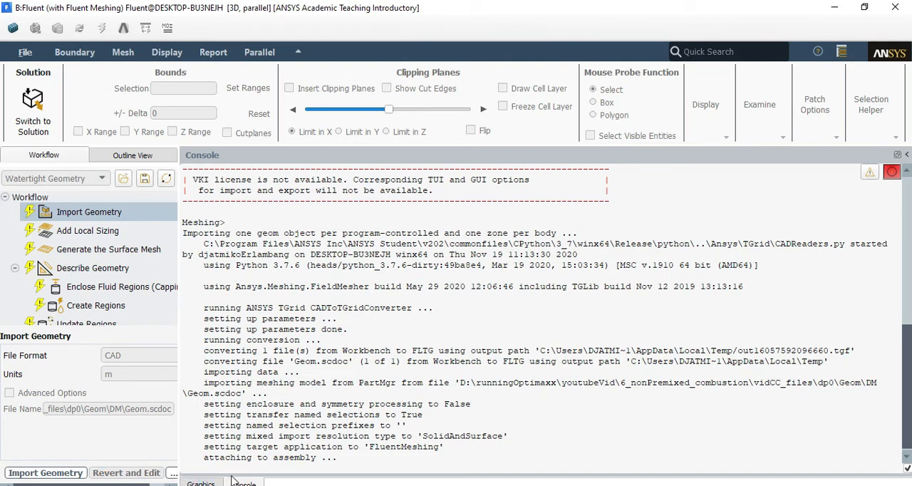
Monitor the geometry import by alternating between the console output and the graphics display
click(202, 483)
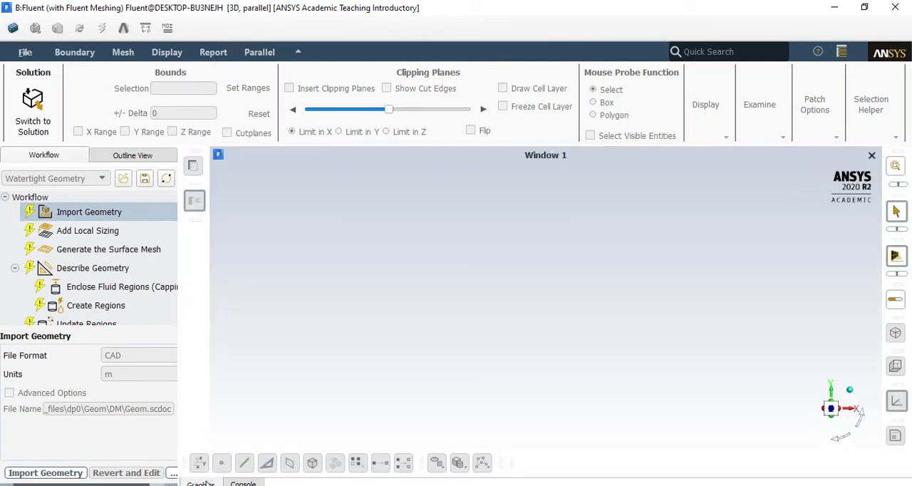
click(242, 483)
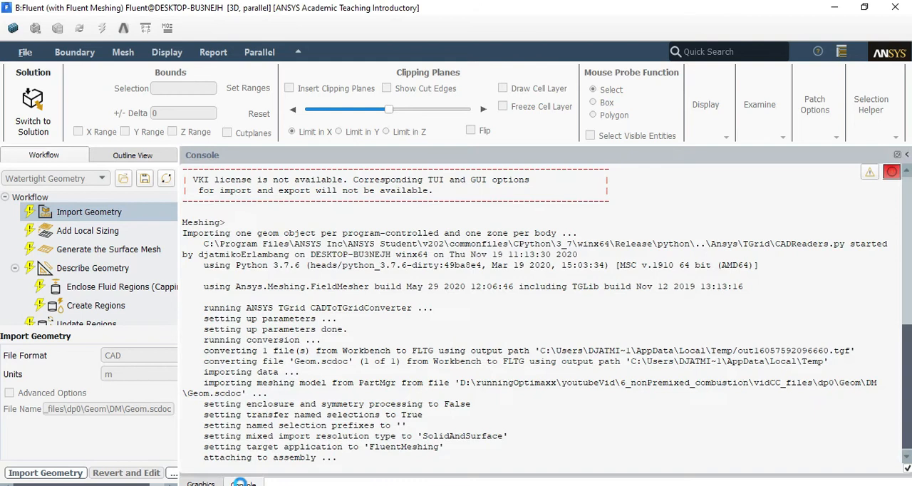
click(201, 483)
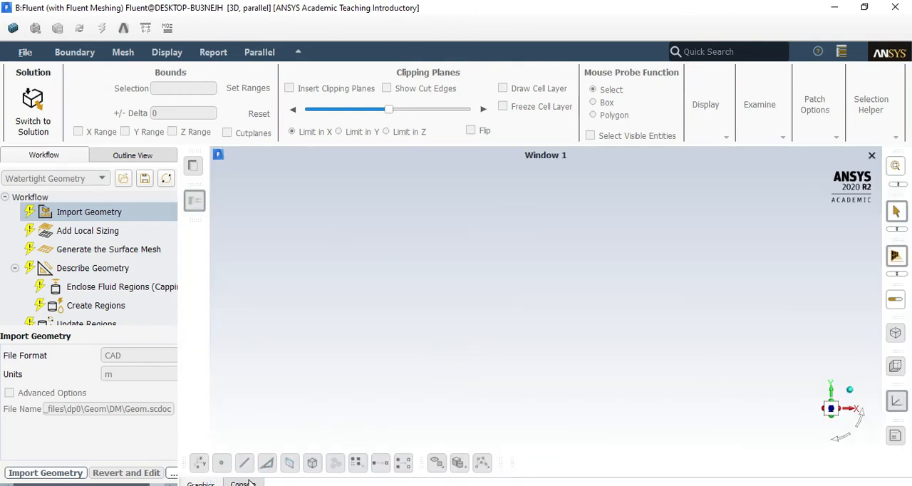
click(242, 483)
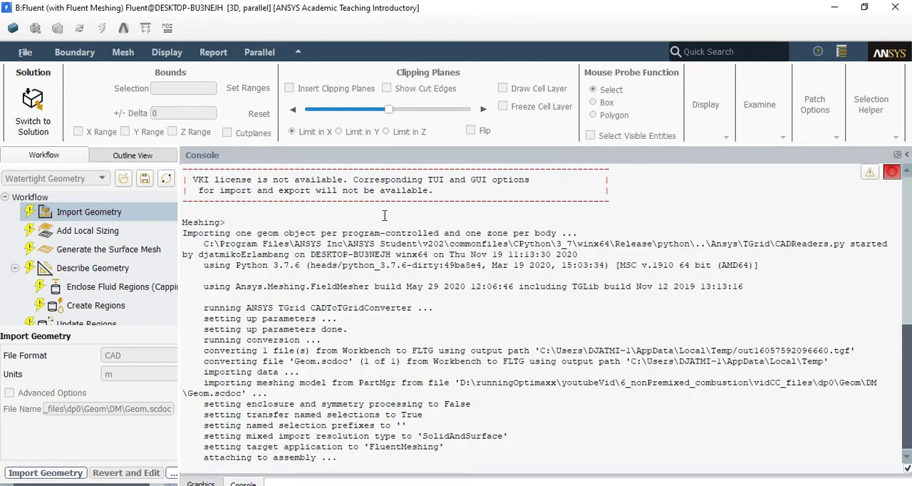
click(202, 482)
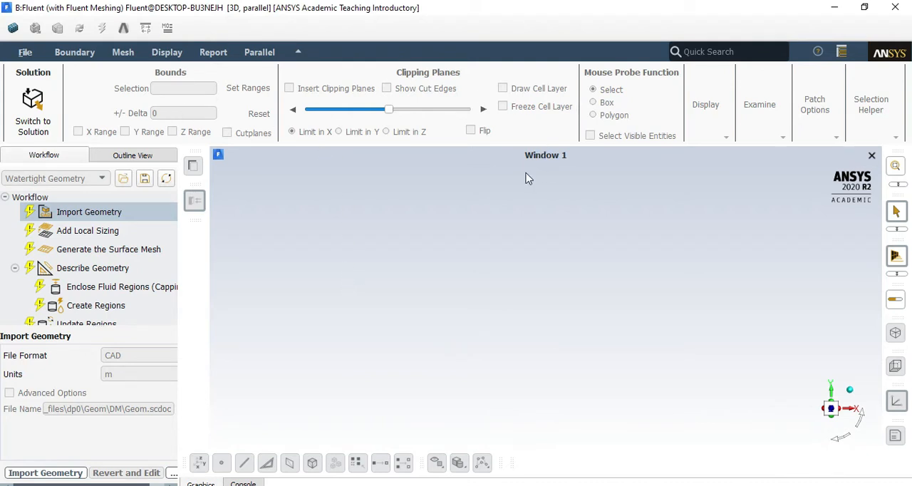
Inspect the imported combustor and complete the local sizing task with no local sizing added
click(75, 232)
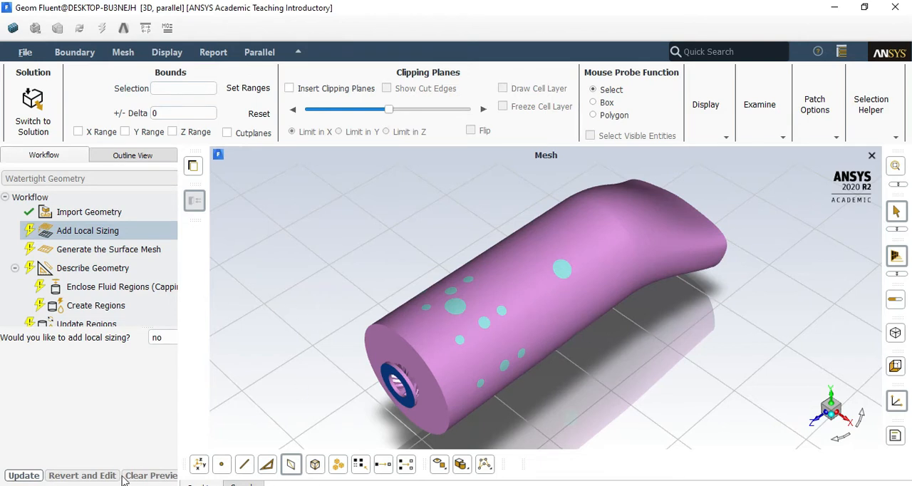
scroll(431, 337, down, 3)
scroll(442, 329, up, 5)
middle_drag(444, 325, 422, 291)
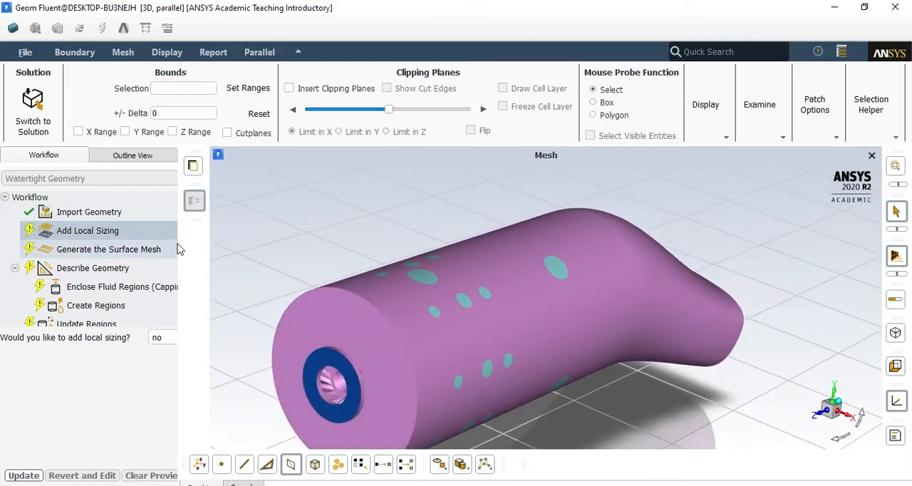
drag(179, 246, 198, 258)
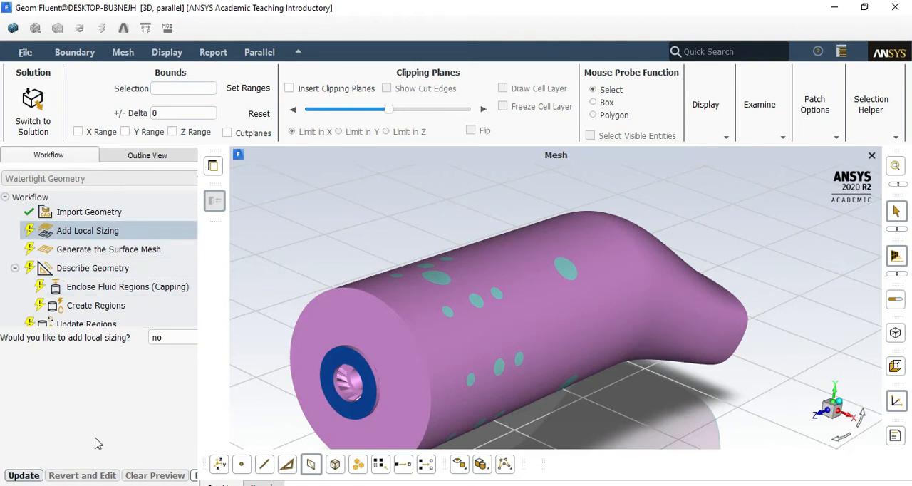
click(23, 475)
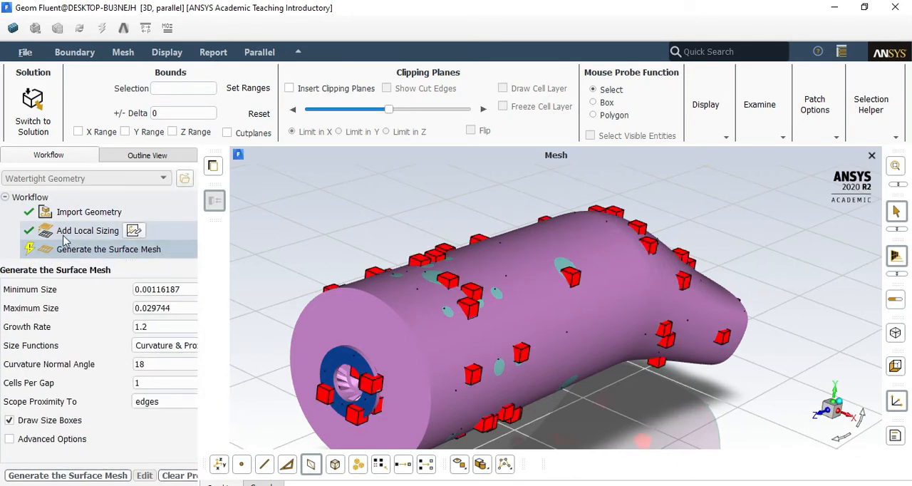
Generate the surface mesh with the default size settings and inspect the triangulated combustor walls
click(36, 475)
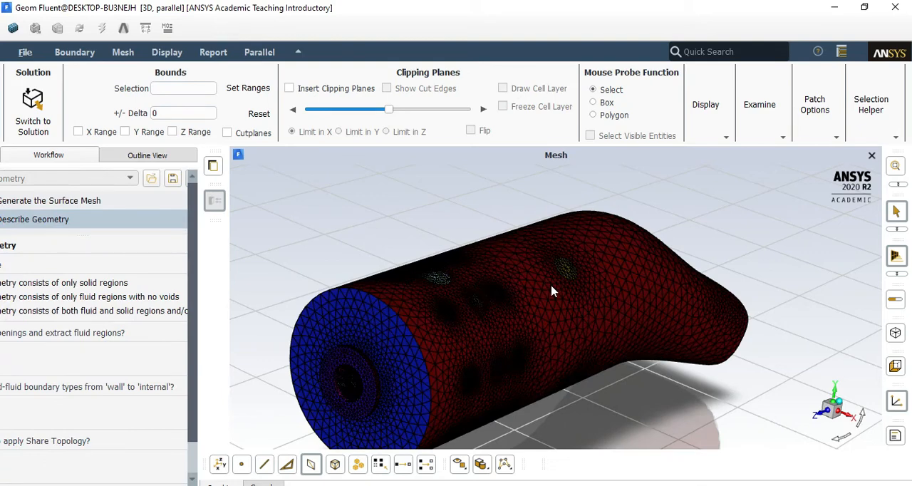
drag(226, 12, 246, 1)
scroll(417, 300, down, 3)
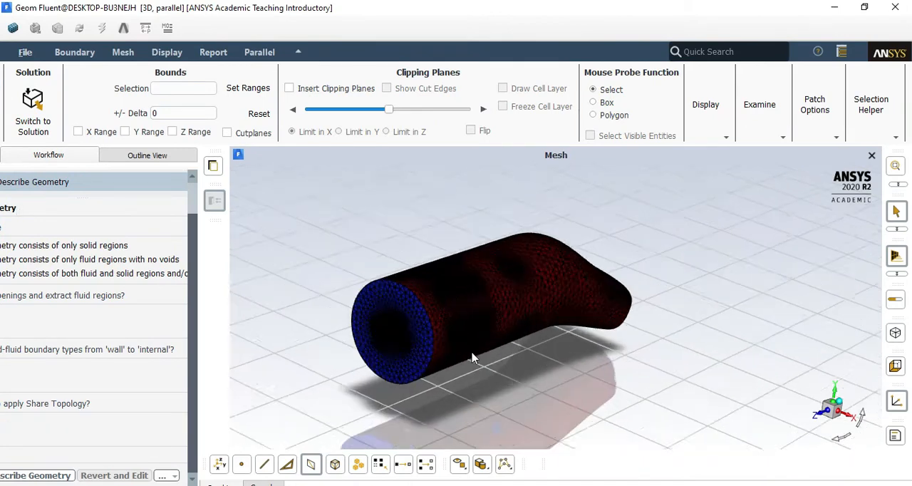
scroll(427, 381, up, 6)
scroll(424, 385, down, 4)
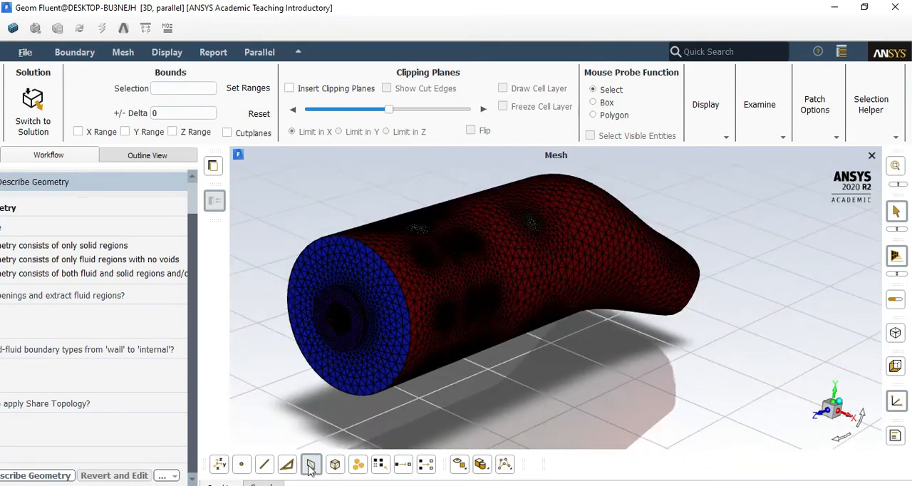
Check the surface mesh skewness report in the console and return to the mesh display around the inlet end
click(274, 484)
scroll(411, 346, down, 1)
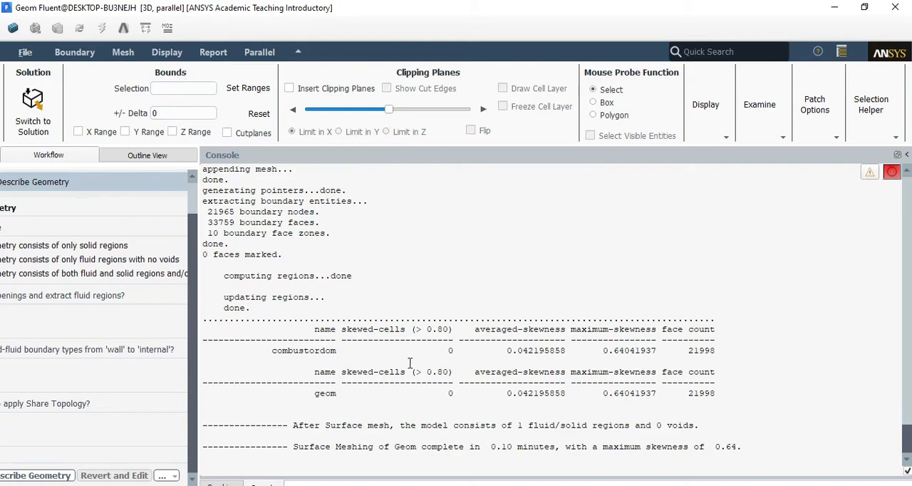
click(230, 483)
scroll(535, 317, down, 3)
scroll(427, 338, up, 8)
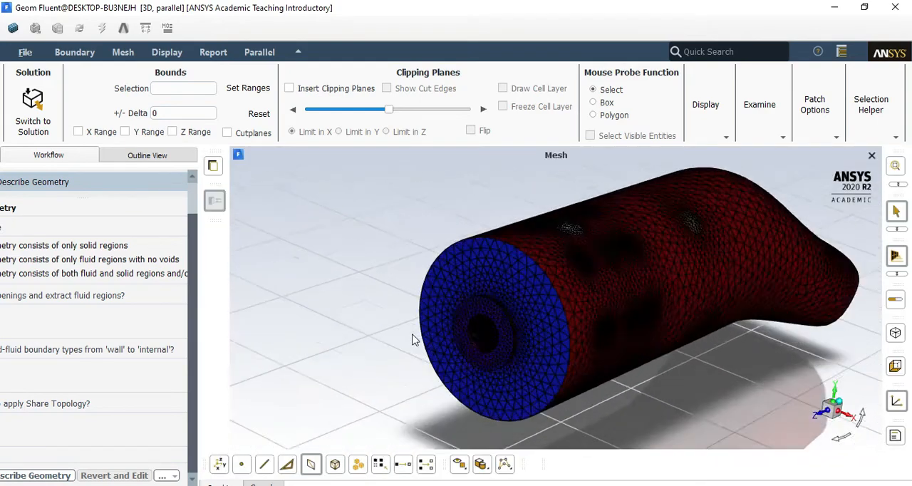
Inspect the surface mesh around the inlet end and the small air holes in the combustor's side wall
scroll(463, 336, up, 3)
scroll(453, 346, down, 8)
middle_drag(609, 241, 668, 227)
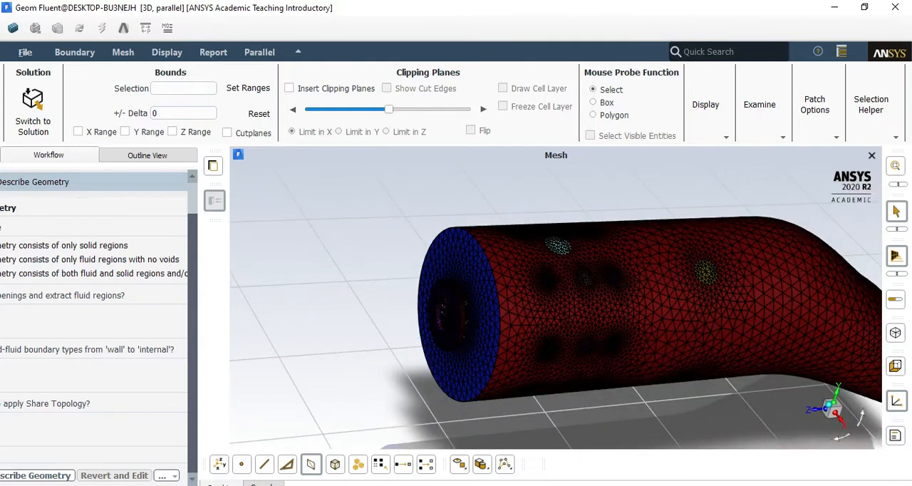
mouse_move(190, 377)
mouse_down()
mouse_move(197, 335)
mouse_move(189, 365)
mouse_up()
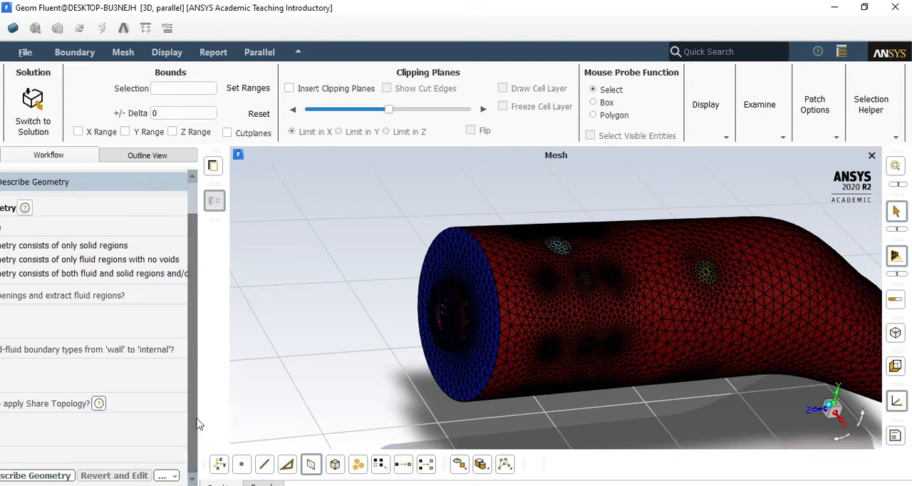
scroll(417, 376, down, 3)
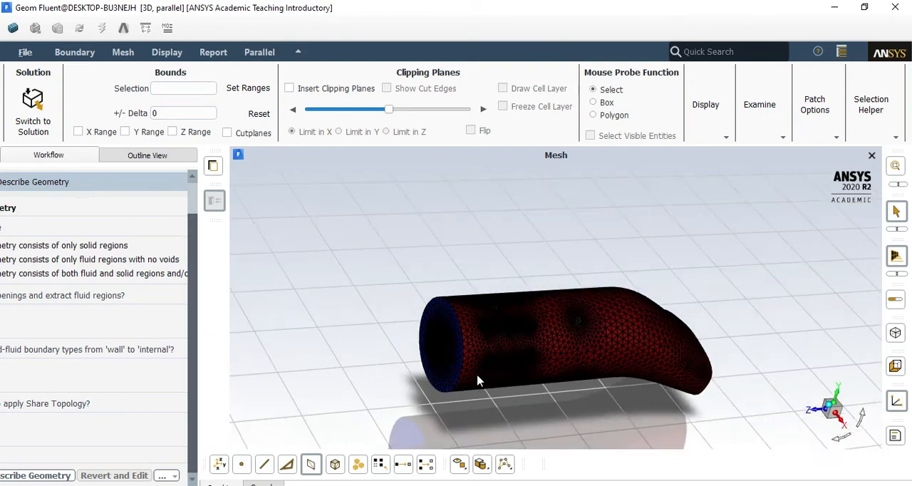
scroll(470, 371, up, 5)
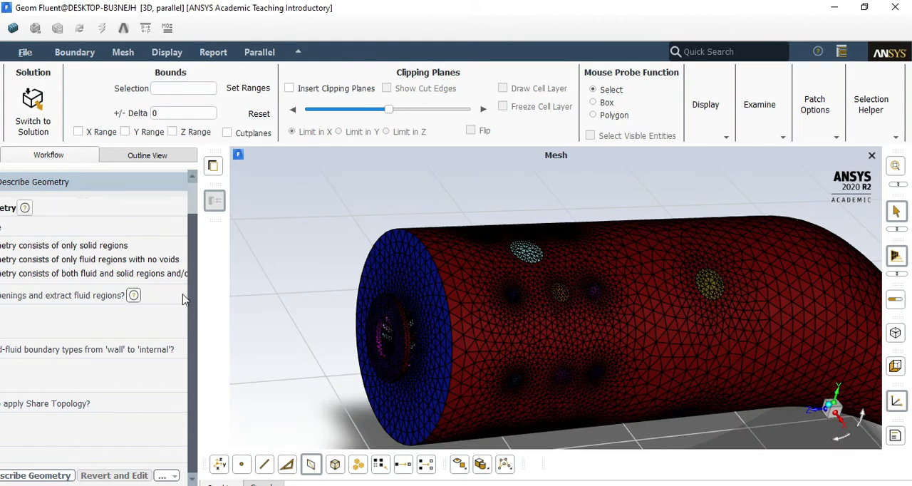
drag(194, 295, 196, 378)
drag(229, 6, 250, 16)
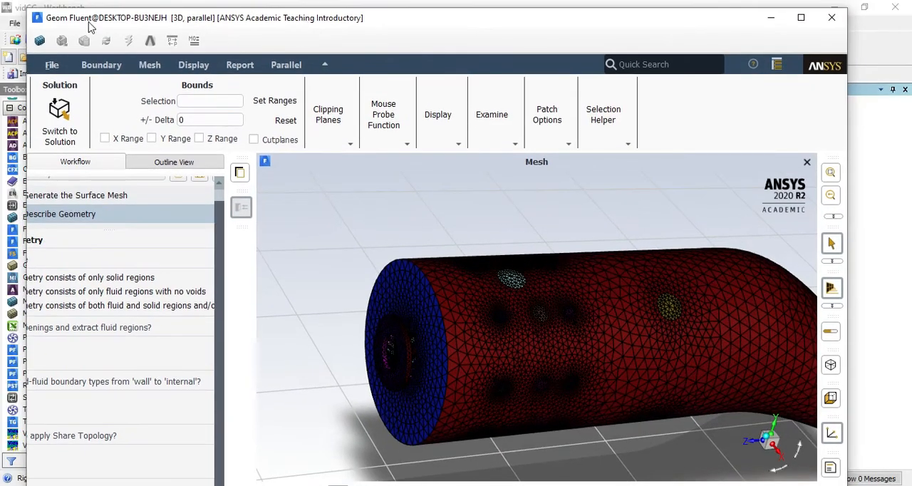
drag(117, 24, 121, 20)
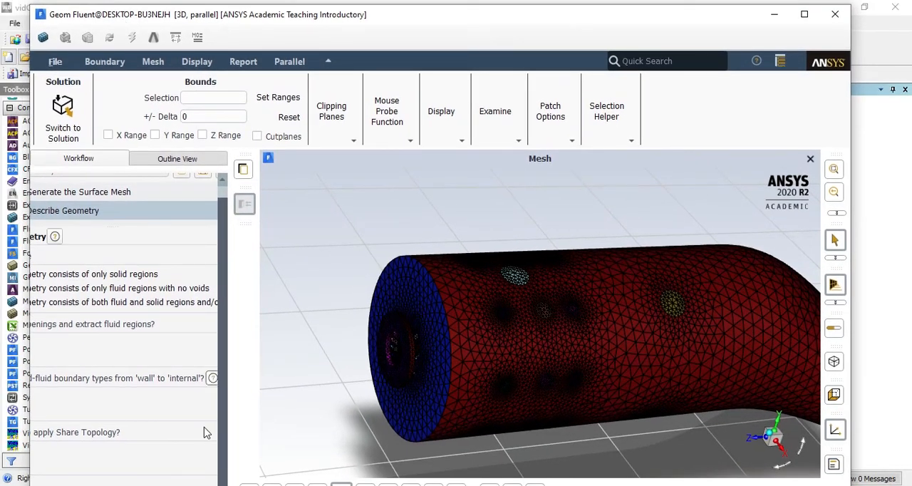
double_click(216, 15)
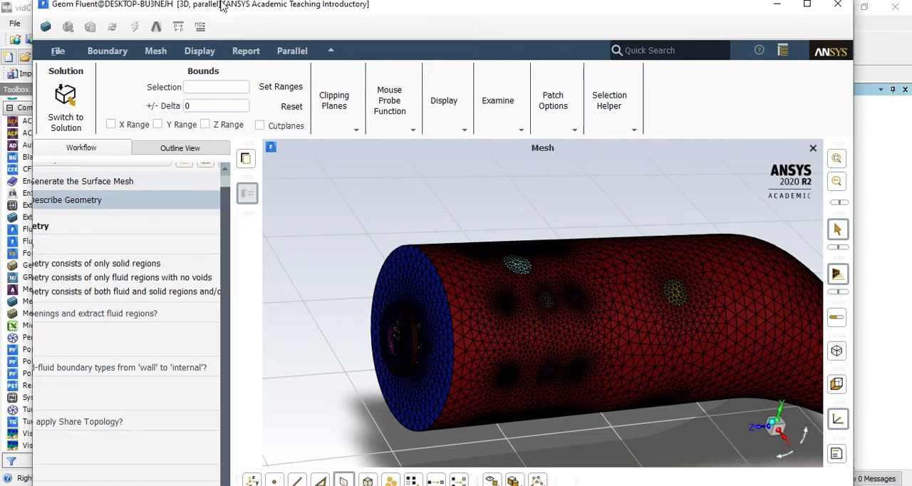
scroll(178, 464, down, 1)
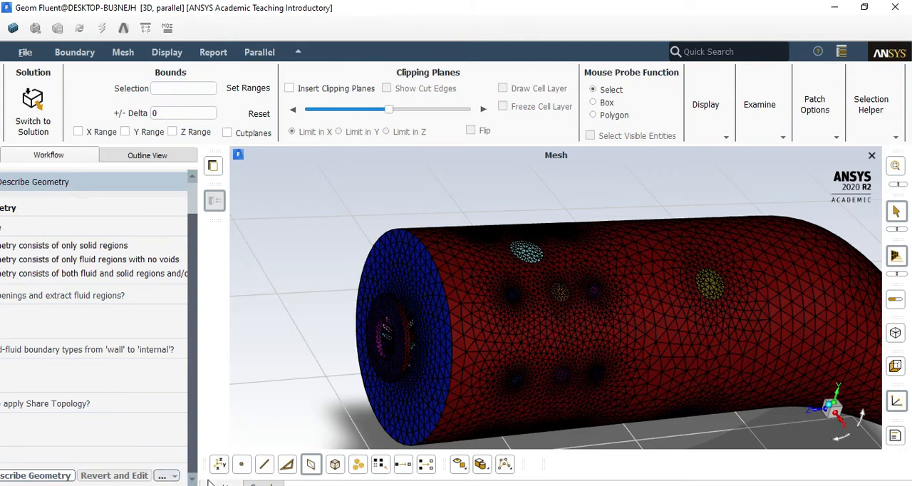
right_click(518, 485)
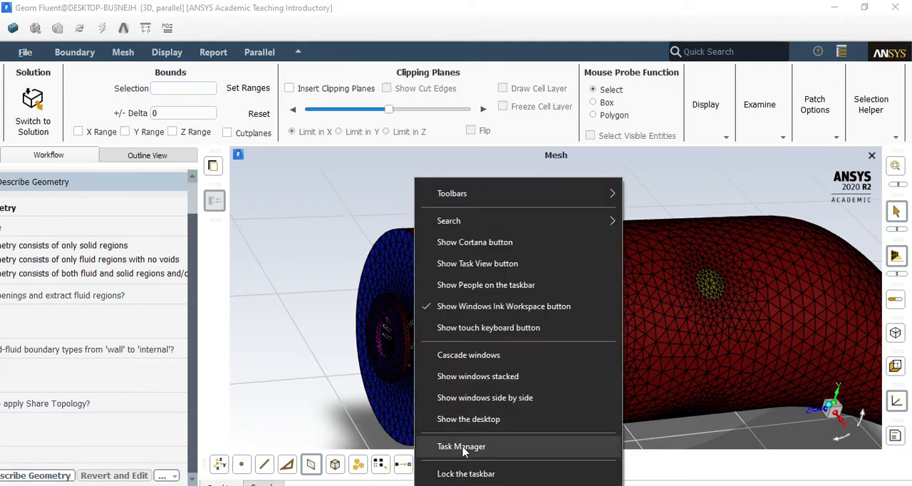
click(463, 446)
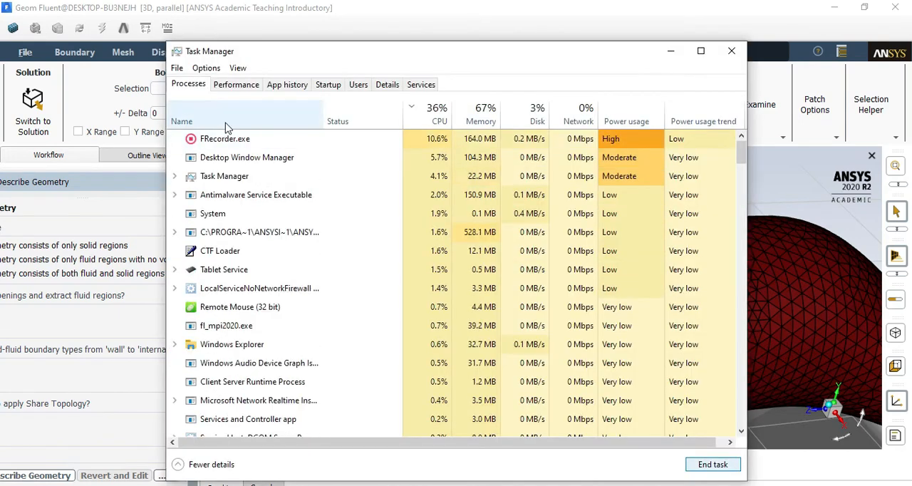
click(731, 51)
Toggle automatic hiding of the taskbar in desktop mode on and back off in the Windows taskbar settings
right_click(456, 484)
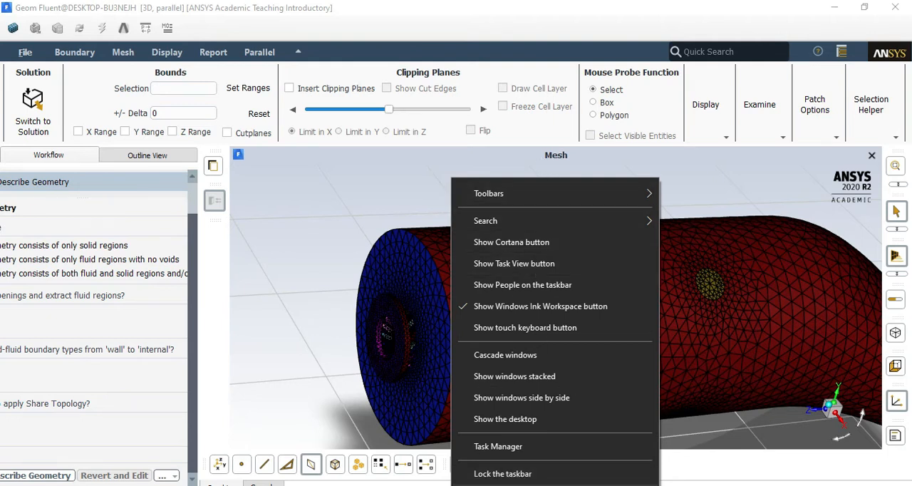
click(487, 485)
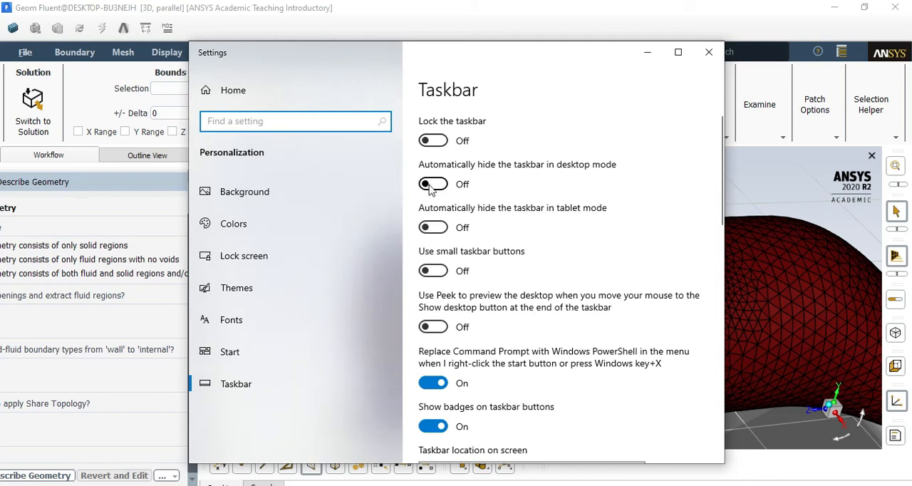
click(436, 187)
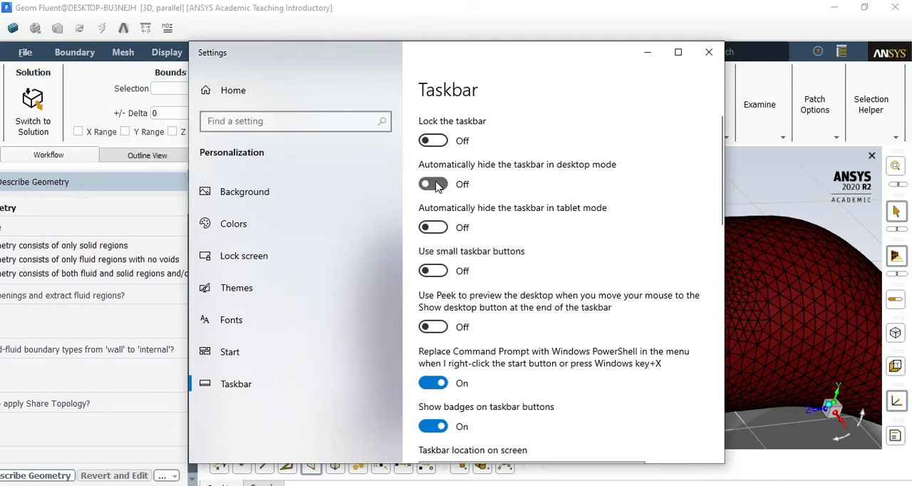
click(433, 185)
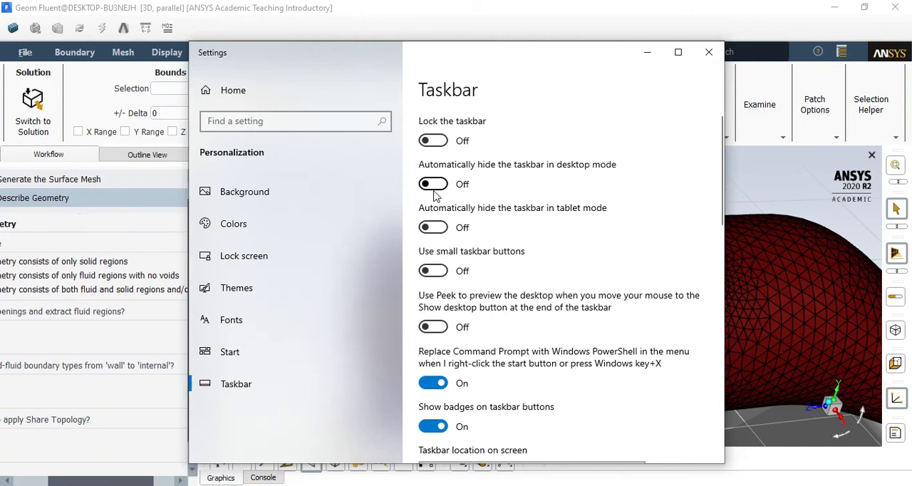
Return to the meshing window and widen the workflow area so the full Describe Geometry options are readable
click(103, 483)
drag(103, 482, 53, 478)
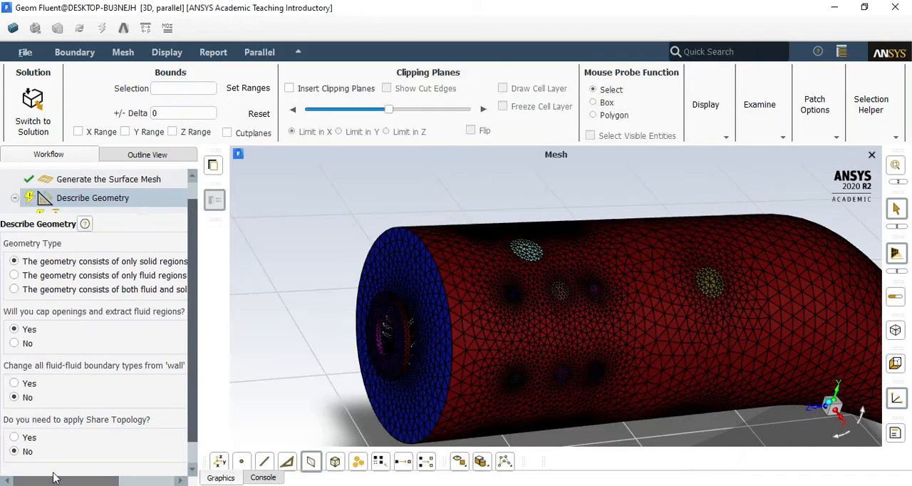
drag(200, 288, 287, 283)
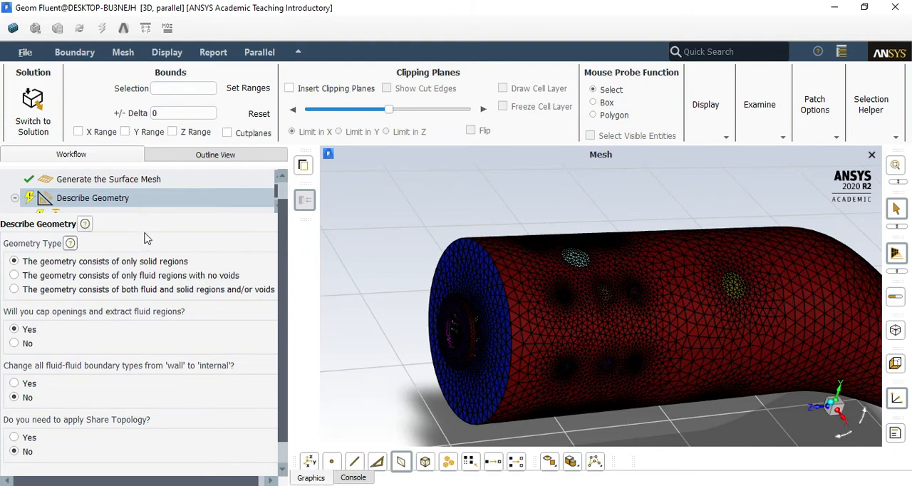
Describe the geometry as only fluid regions with no voids, keeping No for fluid-fluid boundary type changes and Share Topology
scroll(114, 184, up, 2)
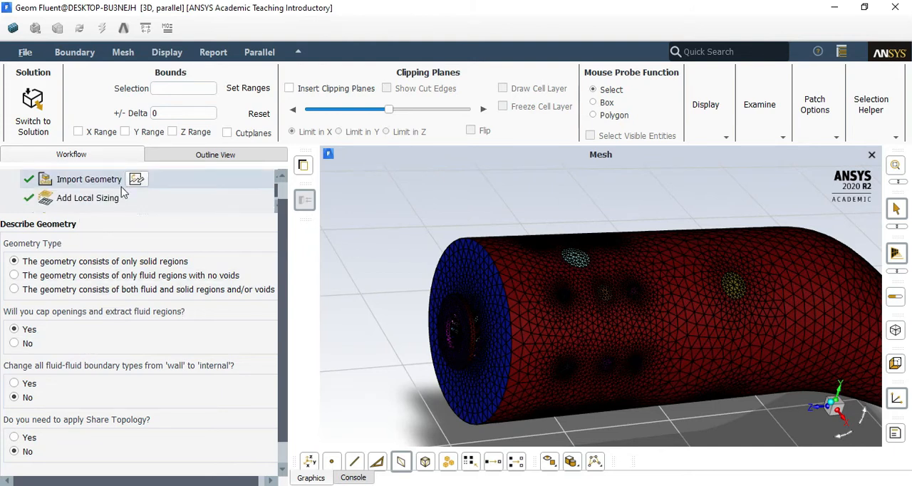
scroll(114, 184, down, 4)
scroll(114, 183, up, 2)
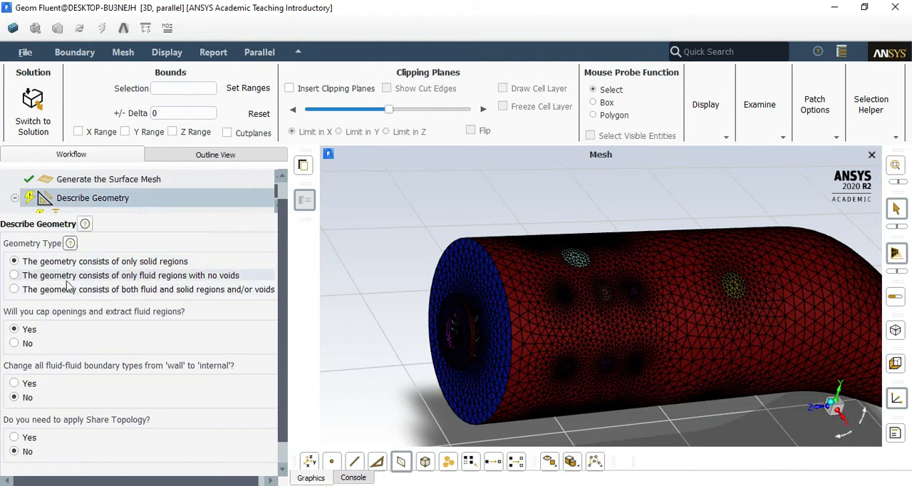
click(158, 277)
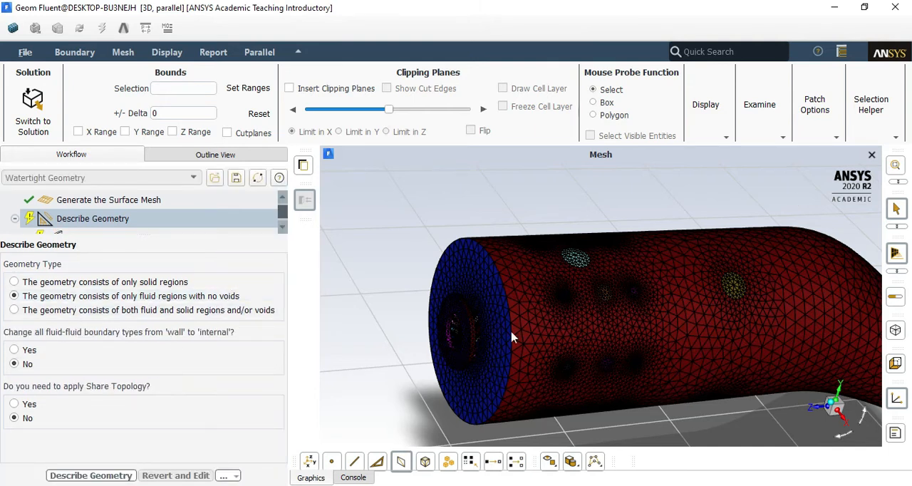
scroll(421, 326, down, 3)
scroll(490, 347, up, 5)
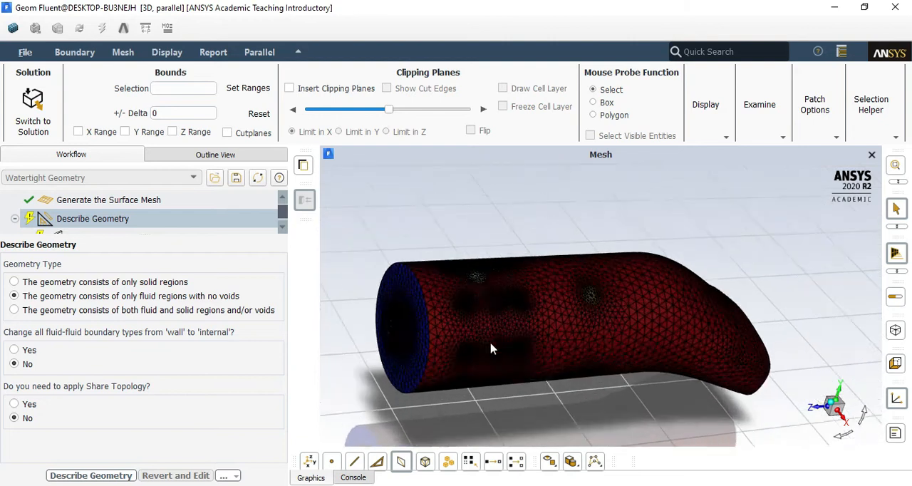
scroll(707, 263, down, 2)
scroll(706, 263, down, 1)
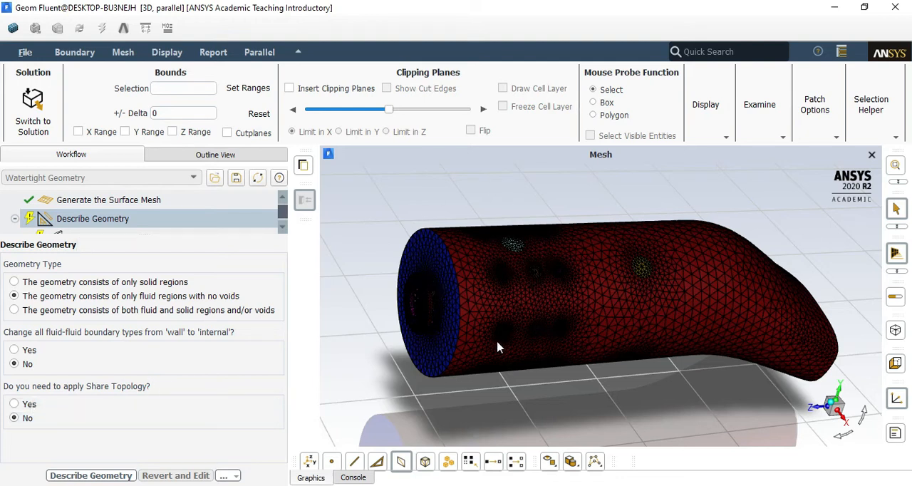
click(84, 474)
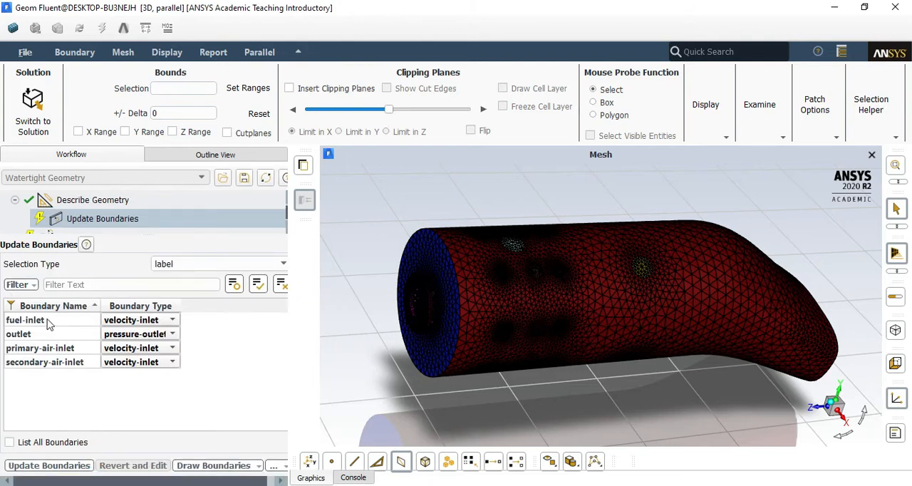
Update the boundaries with velocity-inlet for the three inlets and pressure-outlet for the outlet, and update the combustordom region as fluid
click(136, 319)
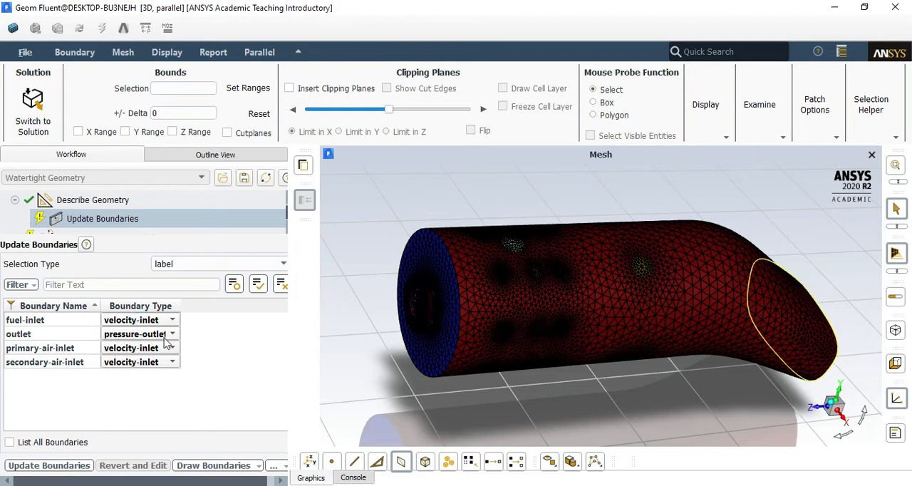
click(48, 465)
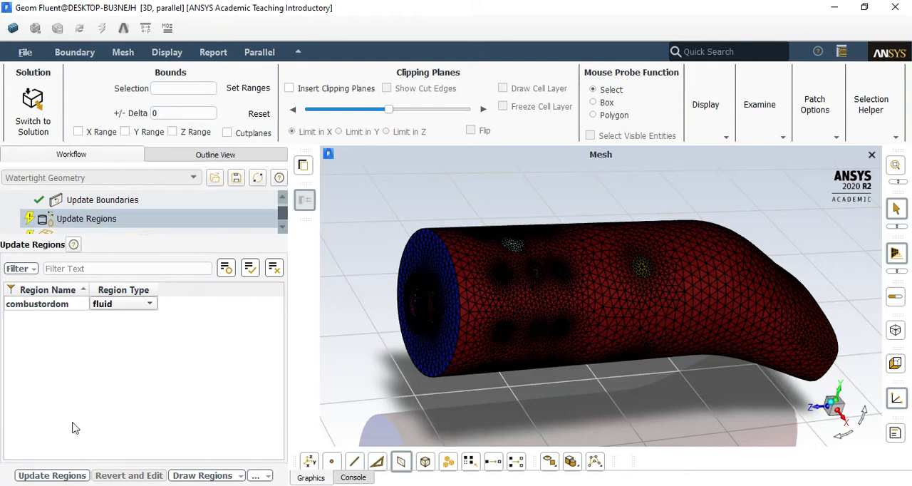
click(50, 475)
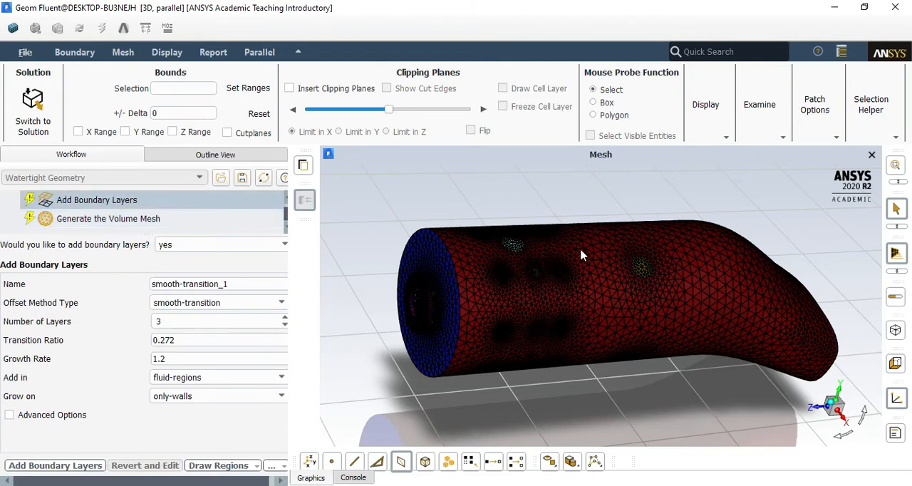
Add smooth-transition boundary layers on only the walls of the fluid regions, with 3 layers, transition ratio 0.272 and growth rate 1.2
scroll(527, 285, up, 3)
scroll(517, 263, down, 3)
scroll(542, 271, up, 2)
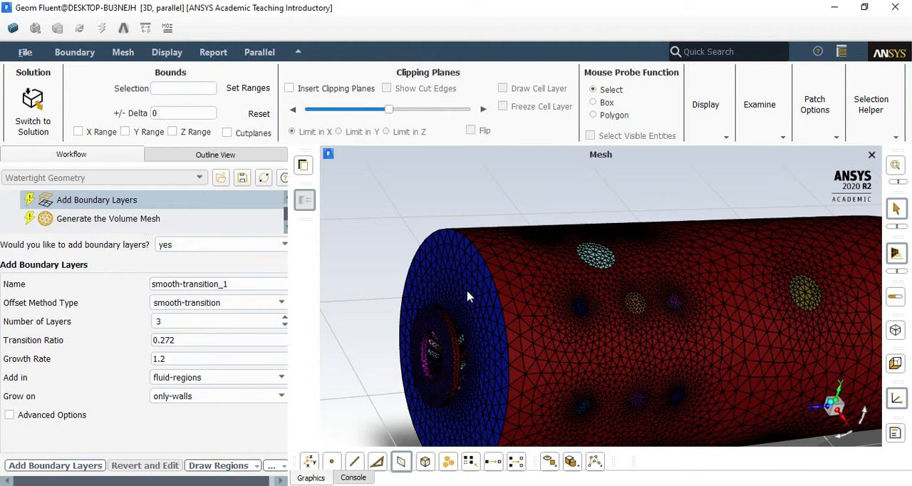
scroll(149, 225, up, 1)
scroll(64, 214, down, 1)
click(61, 467)
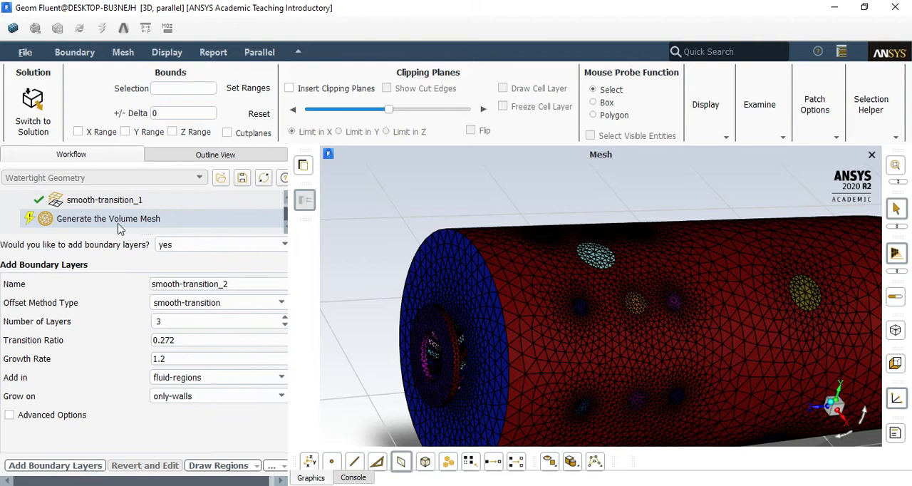
Generate the volume mesh with poly-hexcore fill and the default cell lengths, following its progress in the console before returning to the graphics
click(119, 224)
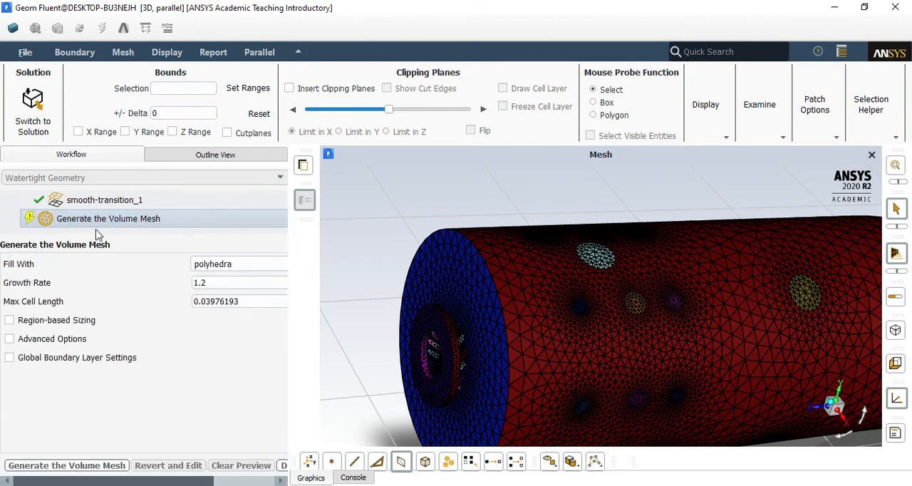
click(246, 265)
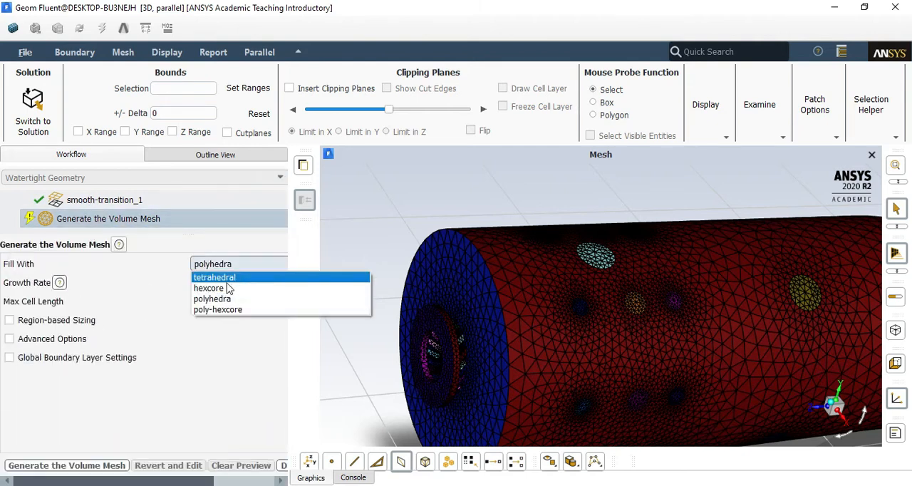
click(225, 310)
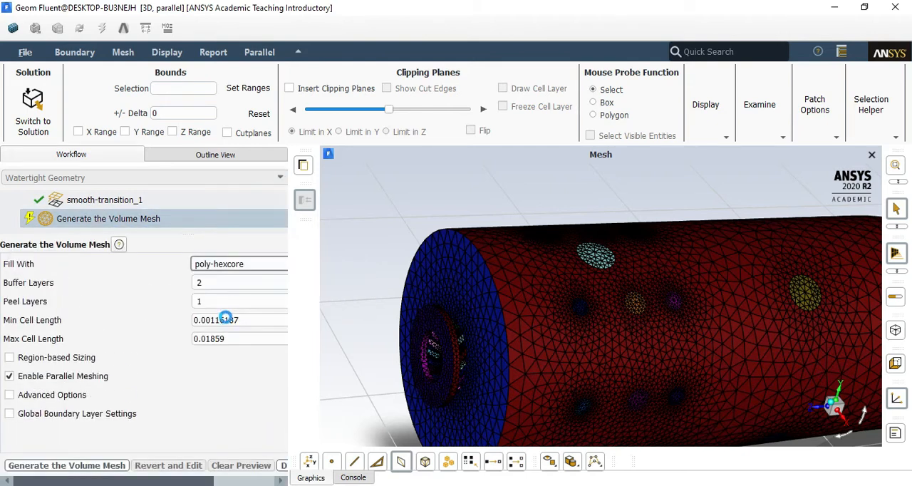
click(74, 464)
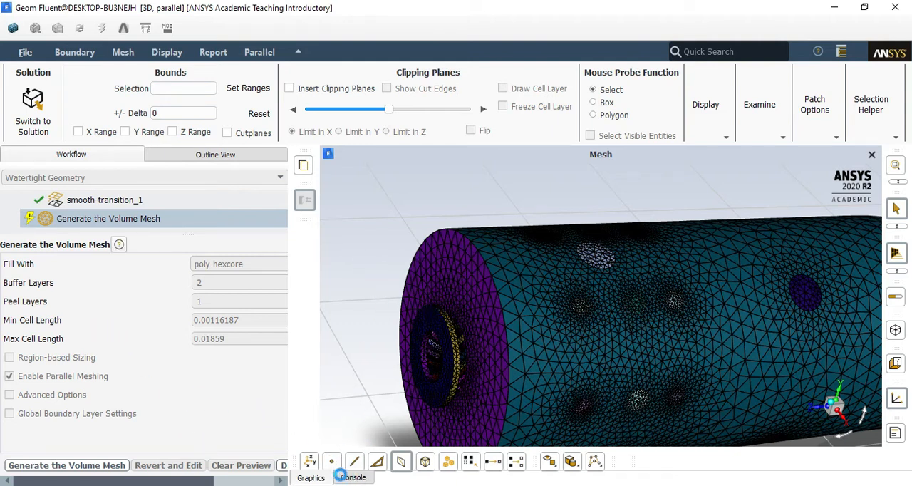
click(352, 478)
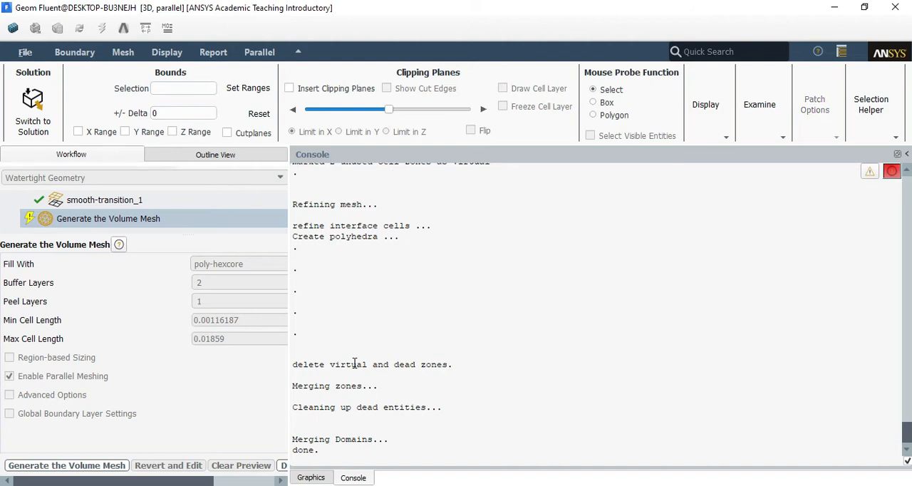
click(329, 476)
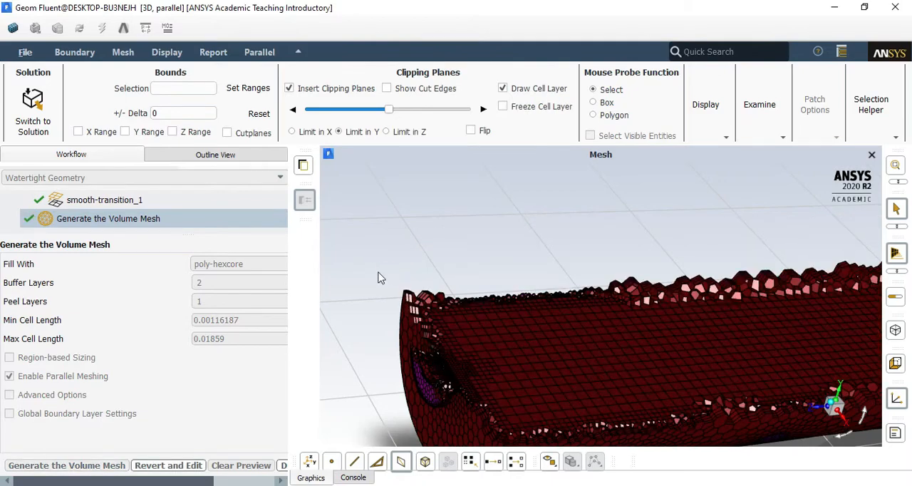
Examine the volume mesh interior by limiting the clipping plane in Z and in X, viewing the lengthwise section through the combustor
drag(383, 290, 404, 193)
click(387, 132)
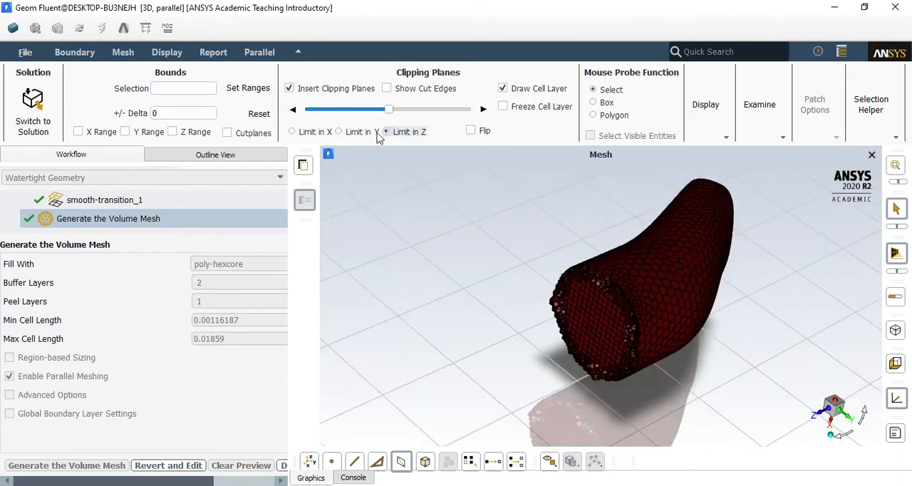
click(302, 129)
drag(498, 279, 570, 372)
scroll(570, 372, up, 3)
scroll(406, 349, up, 2)
scroll(414, 377, down, 5)
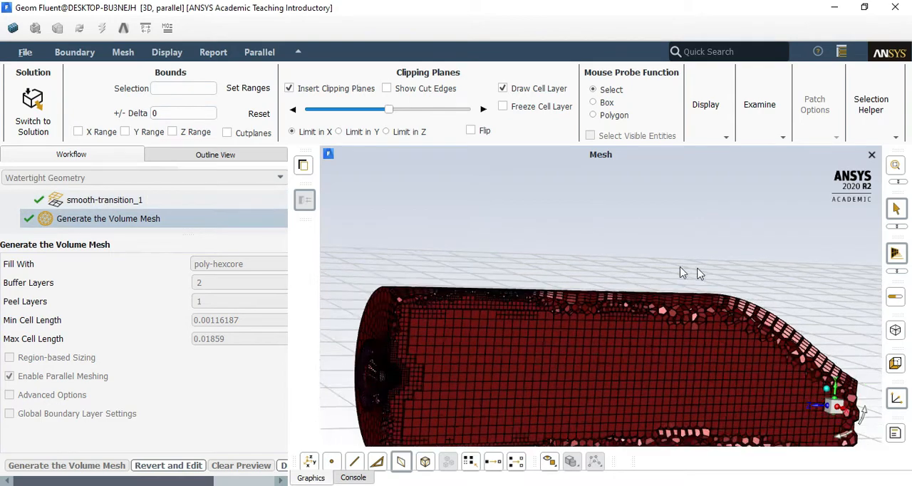
Examine the sectioned volume mesh up close, at the boundary layers along the curved upper wall and the refined cells around the swirler inlet
scroll(591, 326, up, 5)
scroll(581, 313, down, 4)
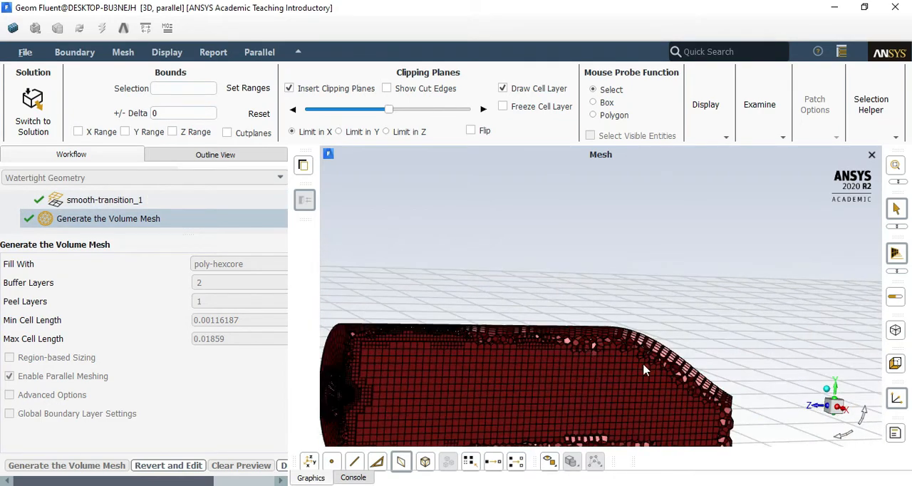
scroll(660, 342, up, 2)
scroll(570, 239, up, 4)
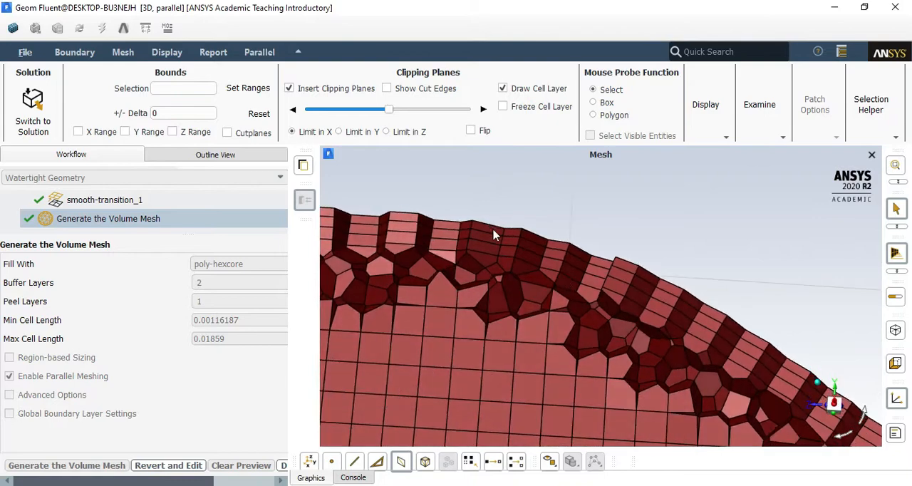
scroll(556, 294, down, 8)
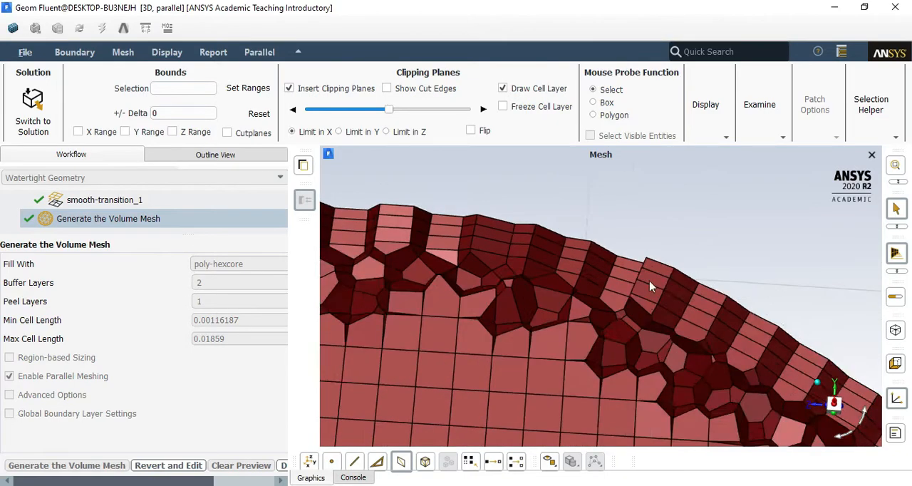
scroll(567, 396, up, 8)
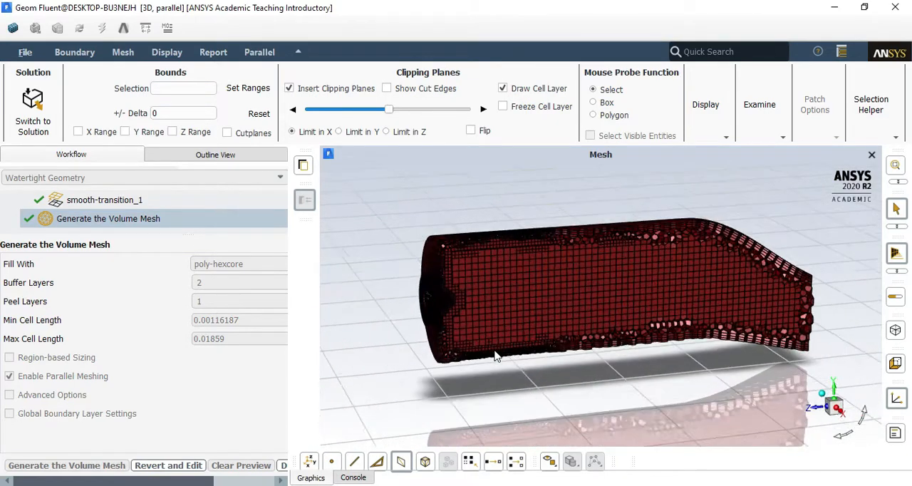
scroll(420, 294, down, 8)
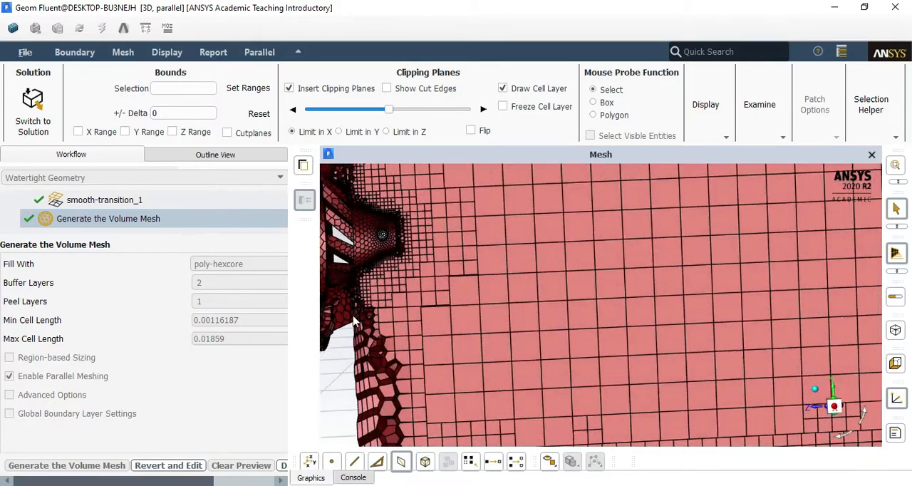
scroll(383, 341, up, 10)
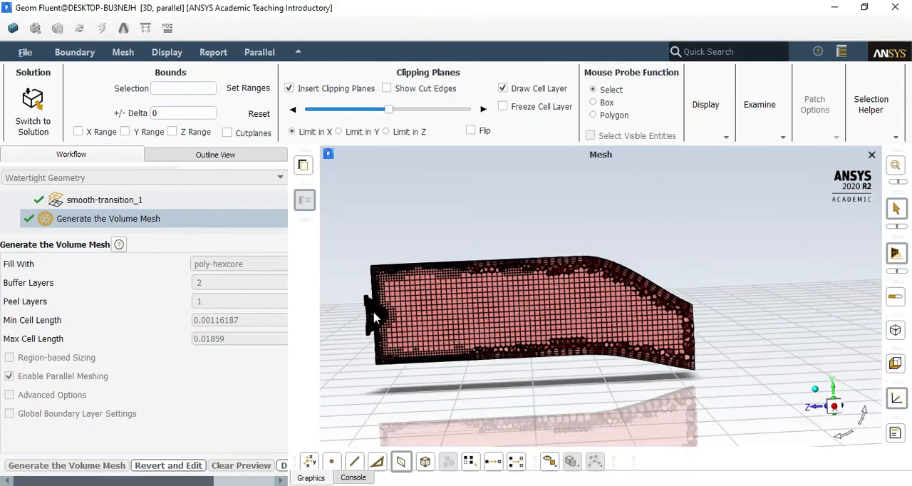
scroll(481, 283, down, 8)
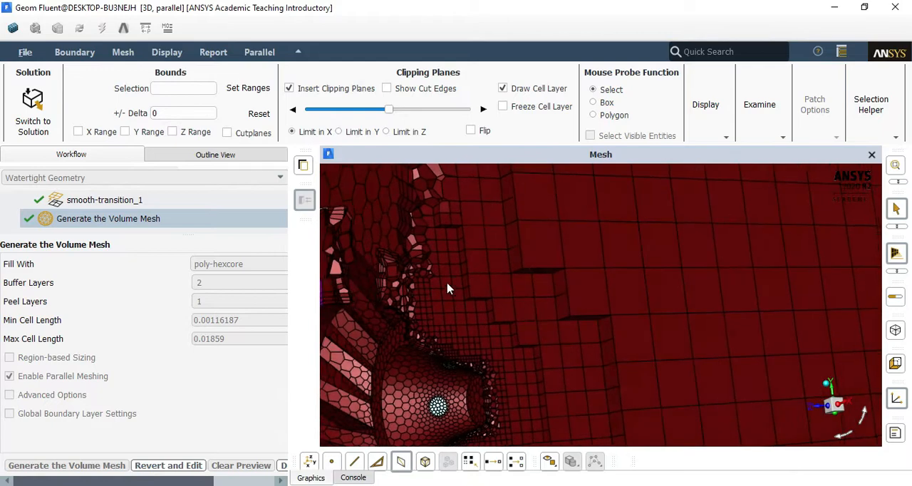
scroll(408, 331, down, 10)
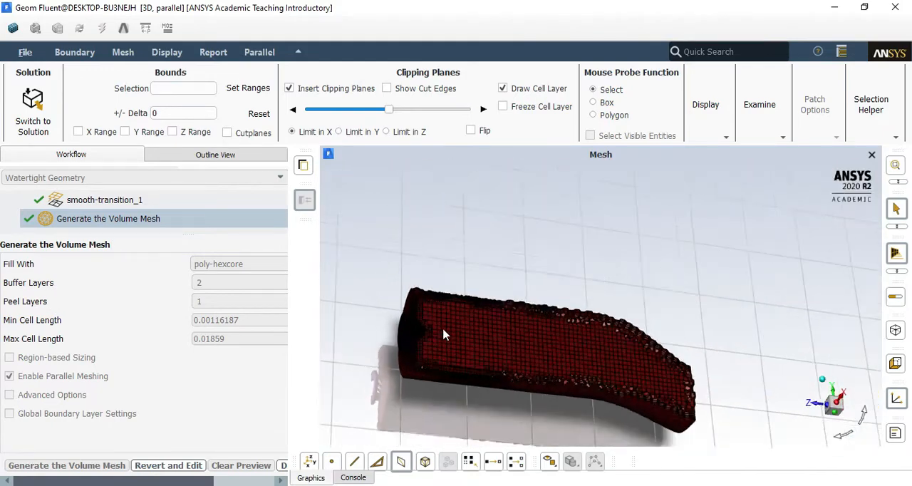
drag(449, 417, 723, 259)
scroll(510, 236, up, 4)
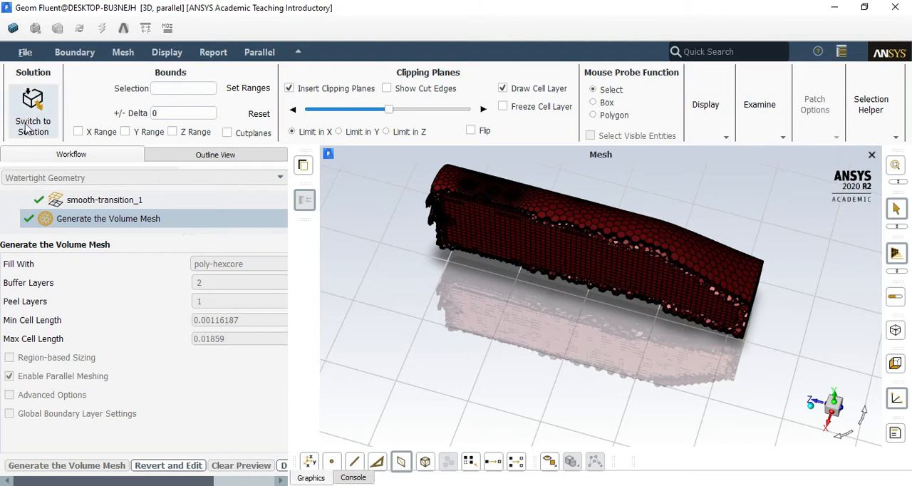
Switch the meshed combustor to solution mode, widen the task page, and open the list of physics models
click(37, 106)
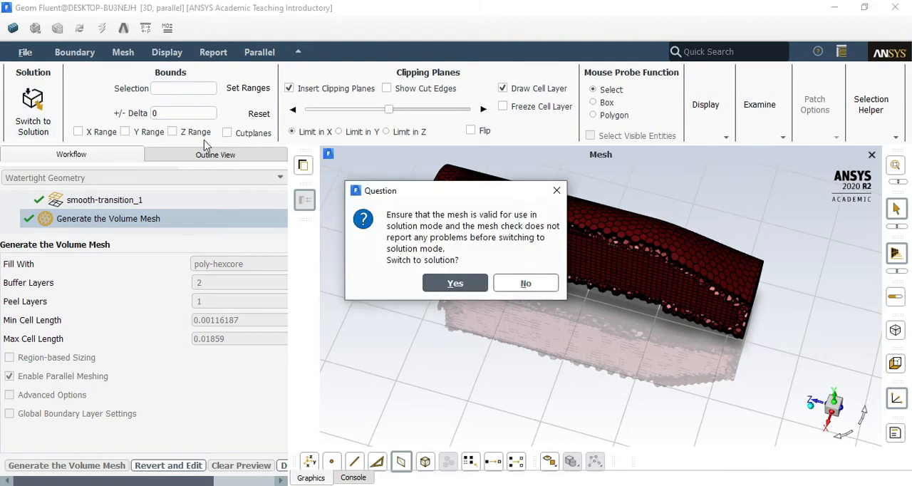
click(458, 280)
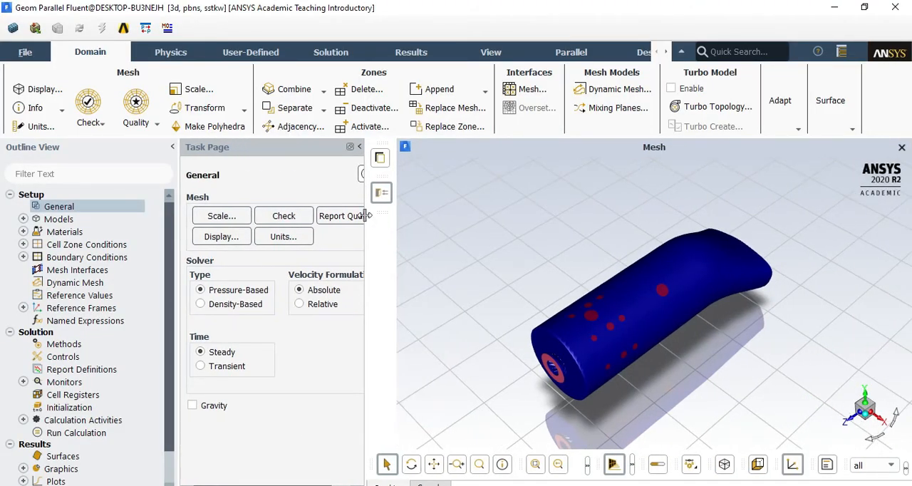
drag(365, 220, 388, 219)
scroll(588, 388, up, 3)
middle_drag(589, 388, 487, 324)
middle_drag(582, 350, 694, 345)
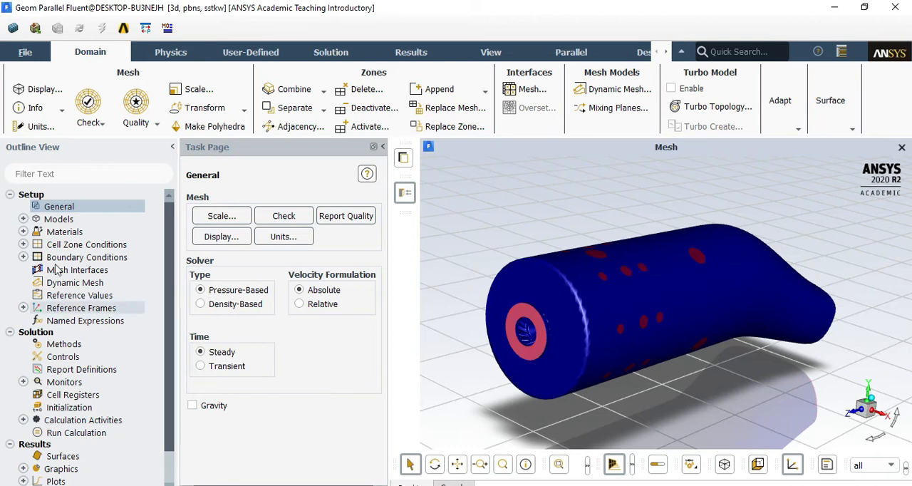
double_click(58, 218)
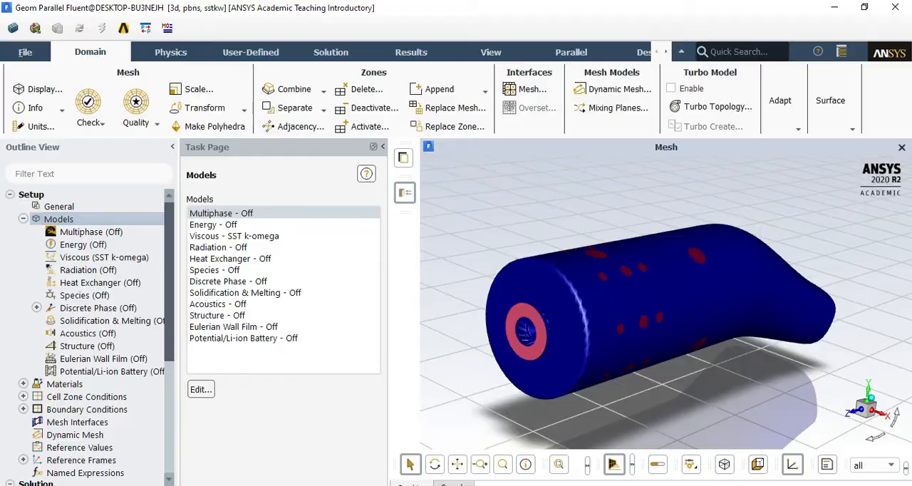
Switch to the PowerPoint presentation and show the Setup slide full screen to review the fuel, primary-air and secondary-air inlet conditions
key(alt+Tab)
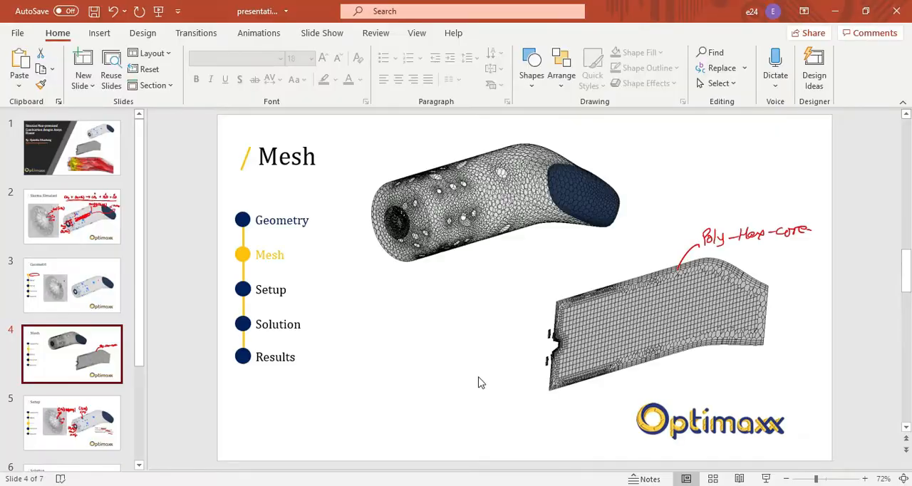
click(87, 292)
click(91, 352)
click(88, 294)
click(94, 357)
scroll(99, 407, down, 2)
click(91, 291)
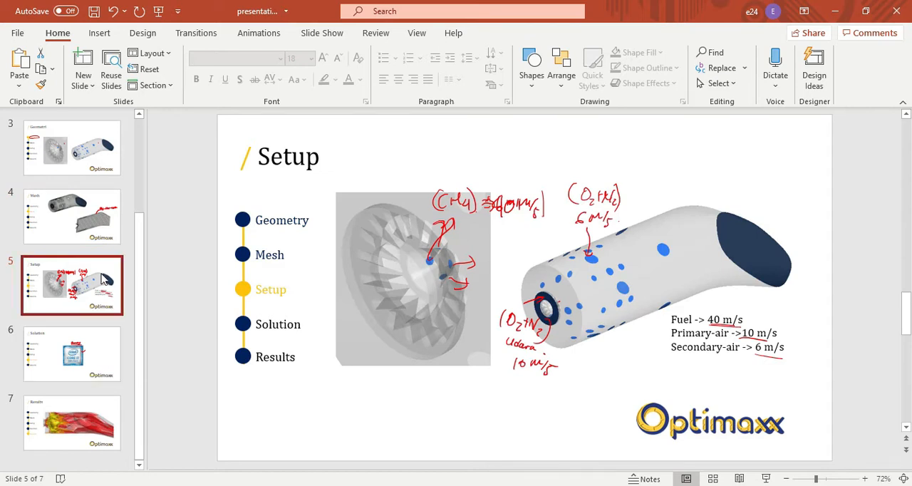
click(766, 478)
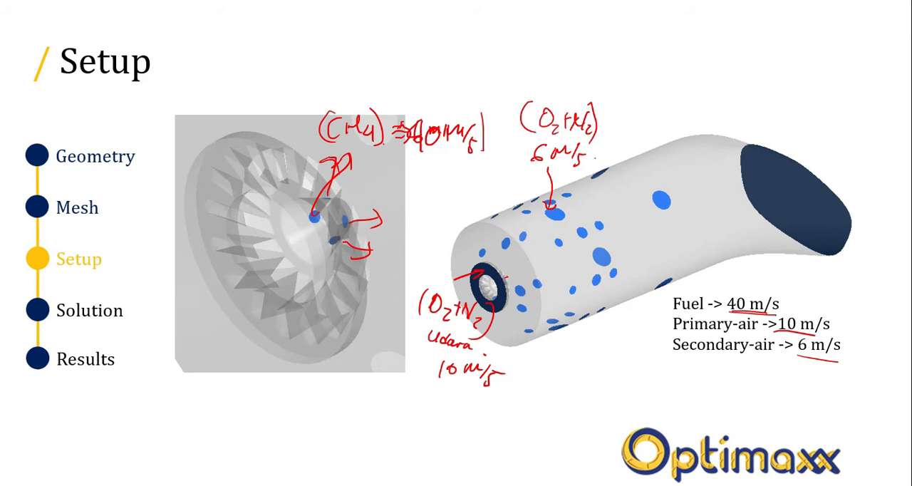
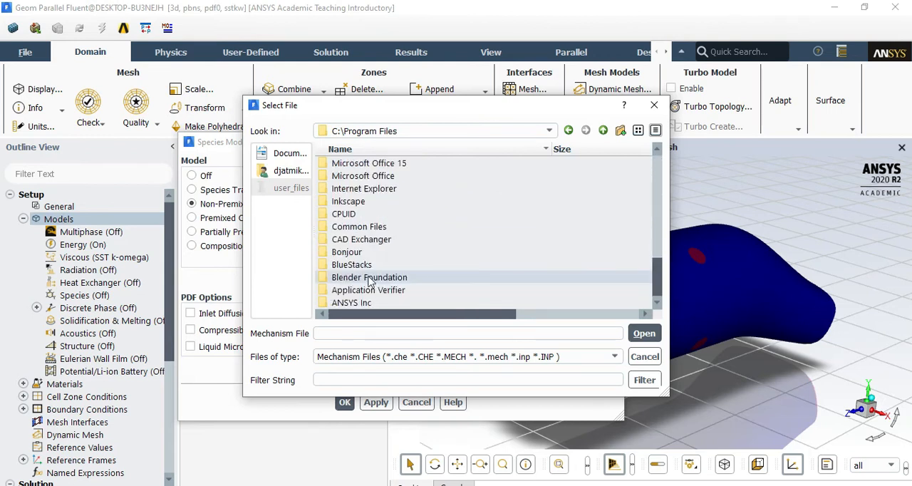
Browse for the kinetics mechanism file into C:\Program Files\ANSYS Inc\ANSYS Student\v202
double_click(369, 305)
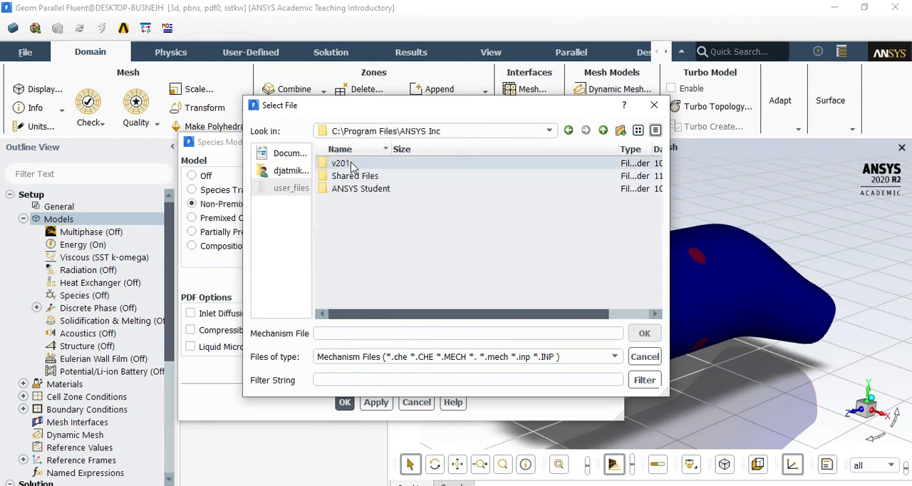
double_click(391, 191)
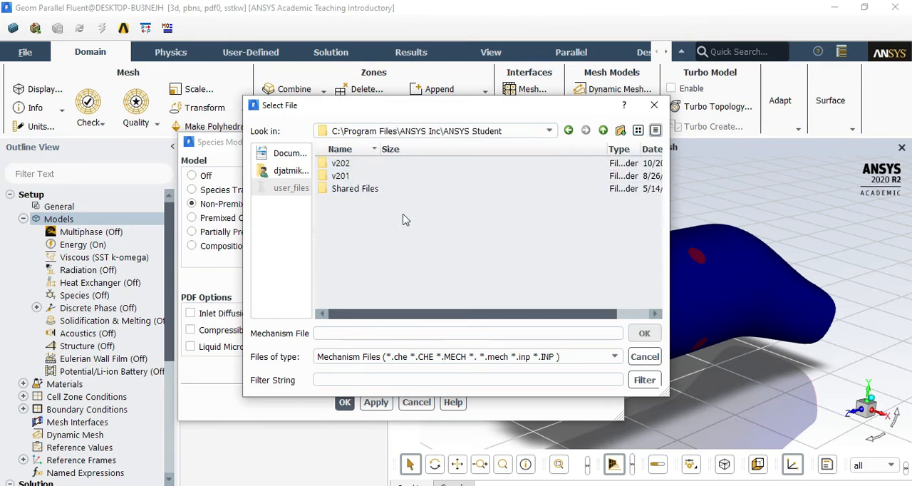
double_click(345, 164)
Find and open the fluent folder inside v202 while browsing for the mechanism file
scroll(384, 242, down, 10)
scroll(395, 264, up, 10)
scroll(388, 282, down, 7)
scroll(349, 274, up, 3)
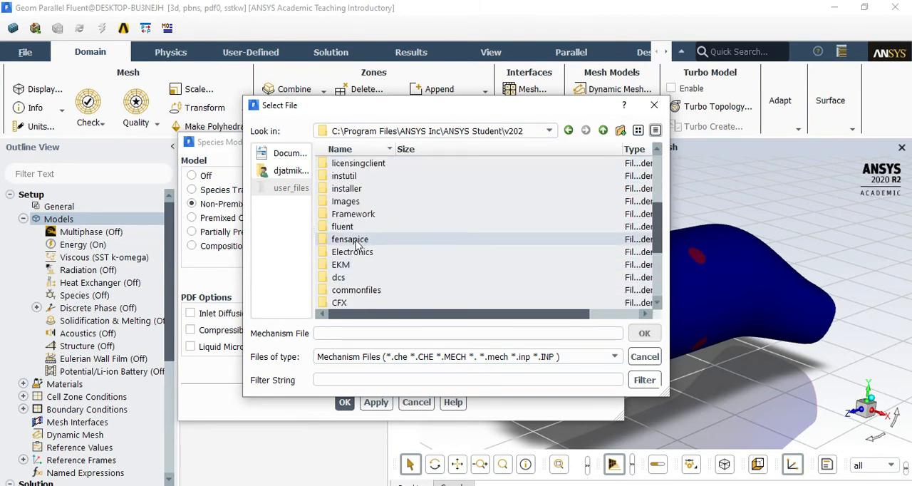
scroll(371, 278, down, 4)
click(373, 227)
click(391, 252)
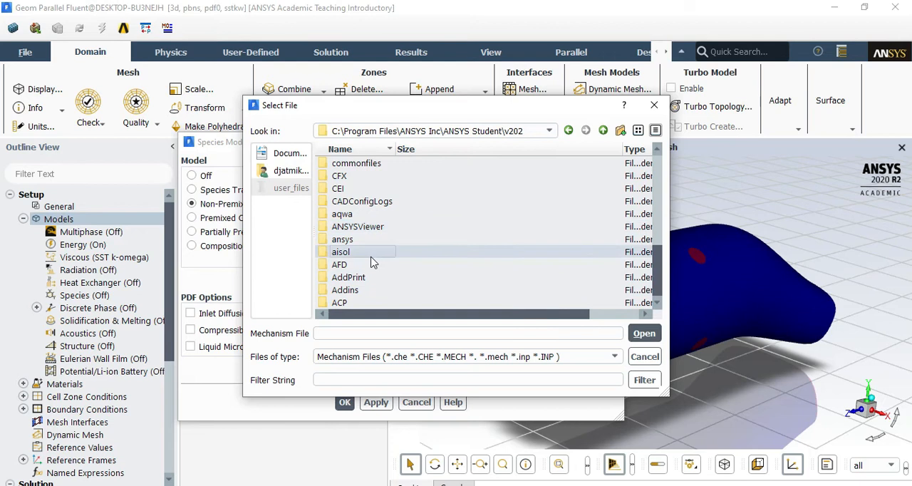
scroll(397, 271, up, 10)
scroll(398, 264, down, 10)
scroll(374, 257, up, 3)
double_click(345, 226)
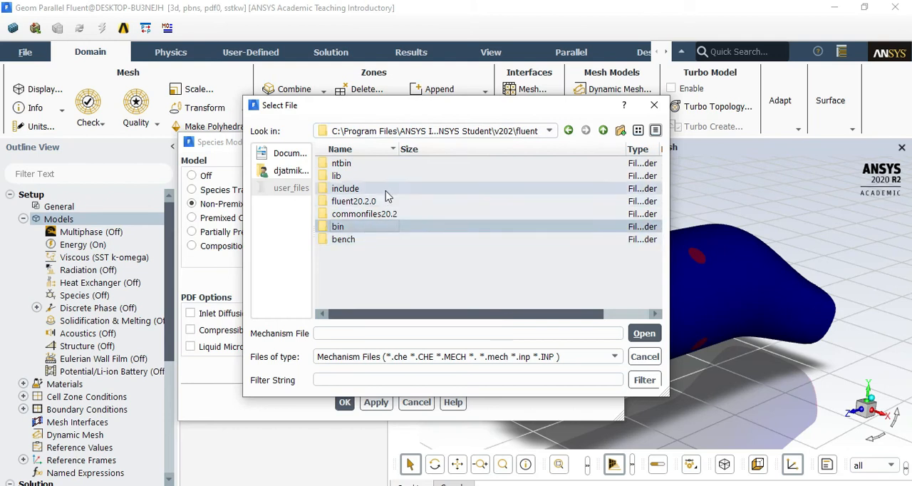
Continue through fluent20.2.0 and KINetics to the data folder that holds the mechanism files
double_click(366, 205)
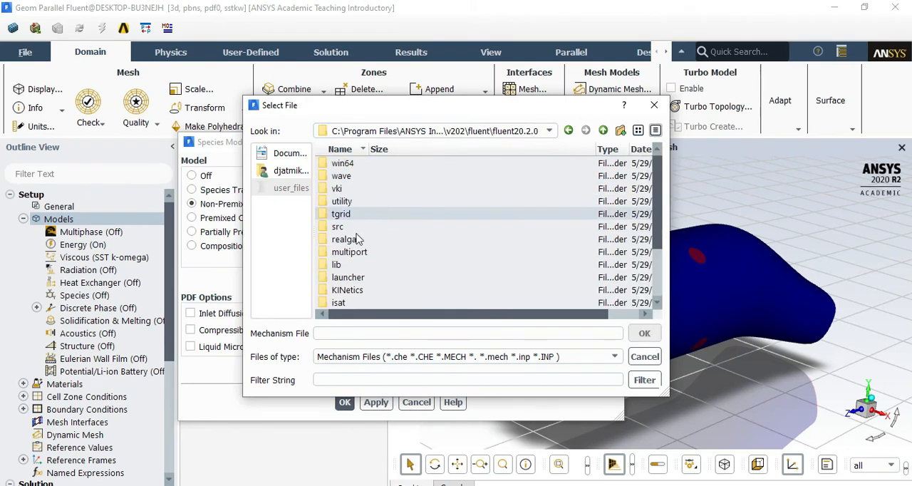
scroll(390, 249, down, 2)
double_click(356, 214)
double_click(349, 177)
Choose grimech30_50spec_mech.inp as the kinetics input file and import the CHEMKIN mechanism for the flamelet mixture
click(388, 189)
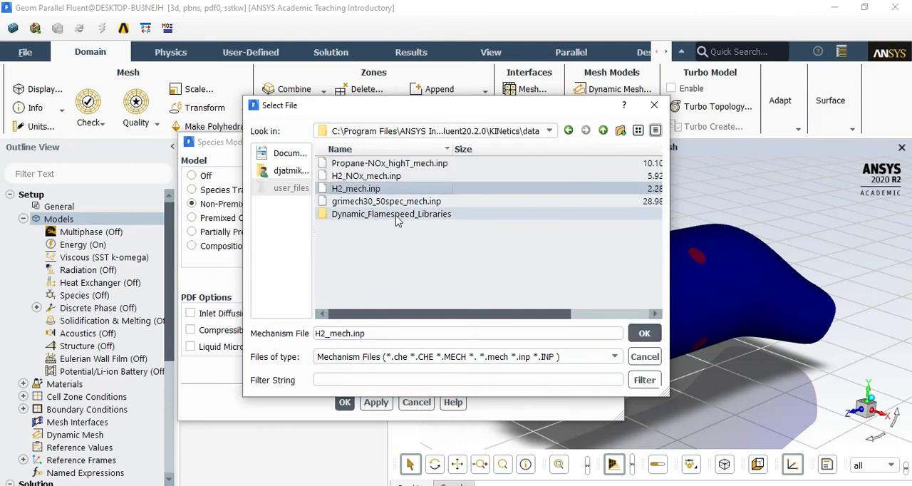
click(378, 176)
click(375, 188)
click(377, 201)
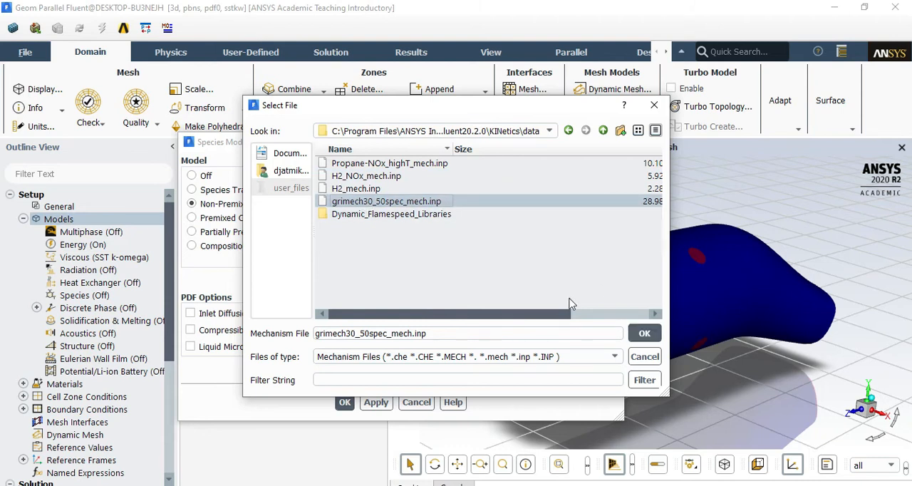
click(430, 190)
click(440, 203)
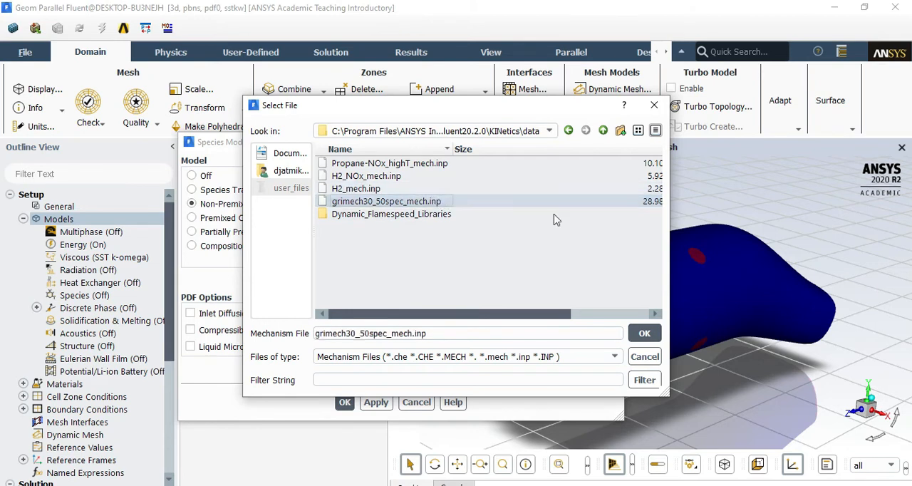
click(644, 334)
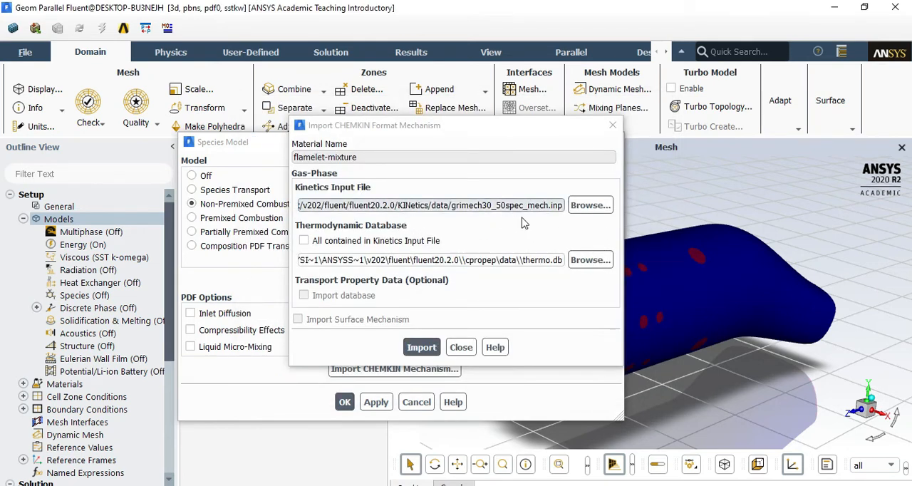
click(423, 348)
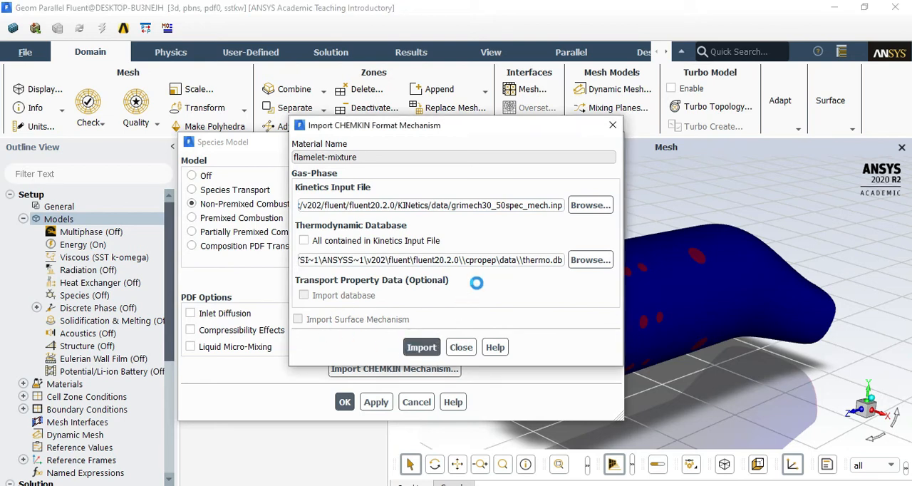
Switch to File Explorer and go to C:\Program Files\ANSYS Inc\ANSYS Student\v202
key(alt+Tab)
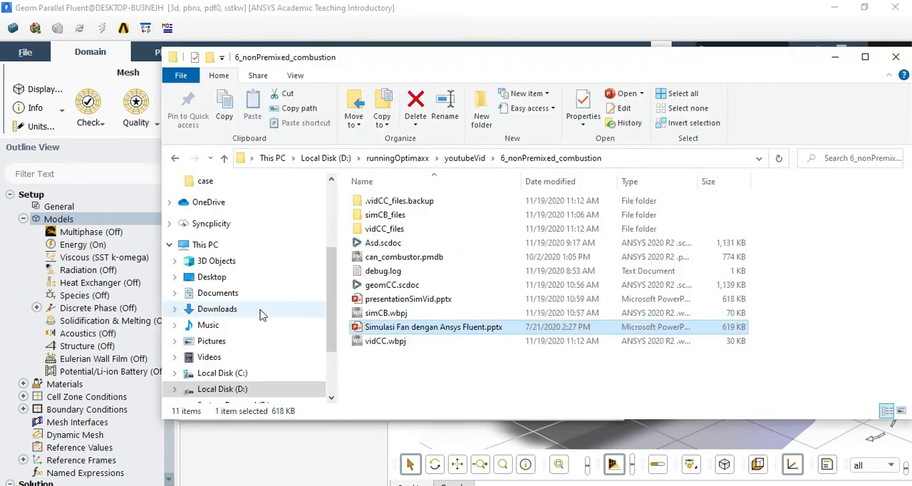
click(245, 392)
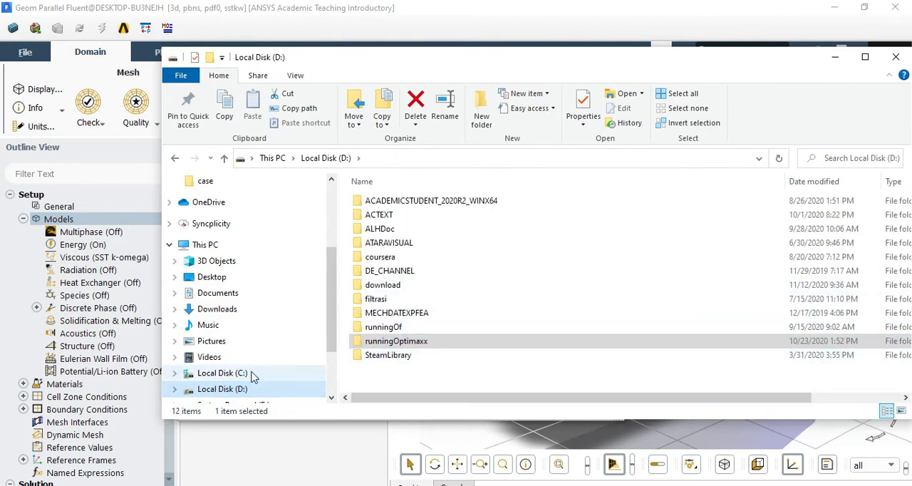
scroll(245, 392, up, 1)
scroll(240, 382, down, 2)
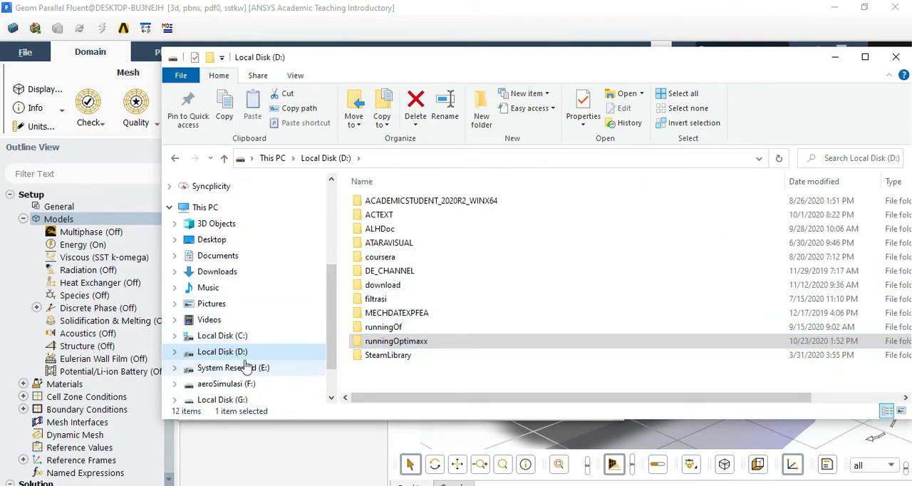
click(234, 336)
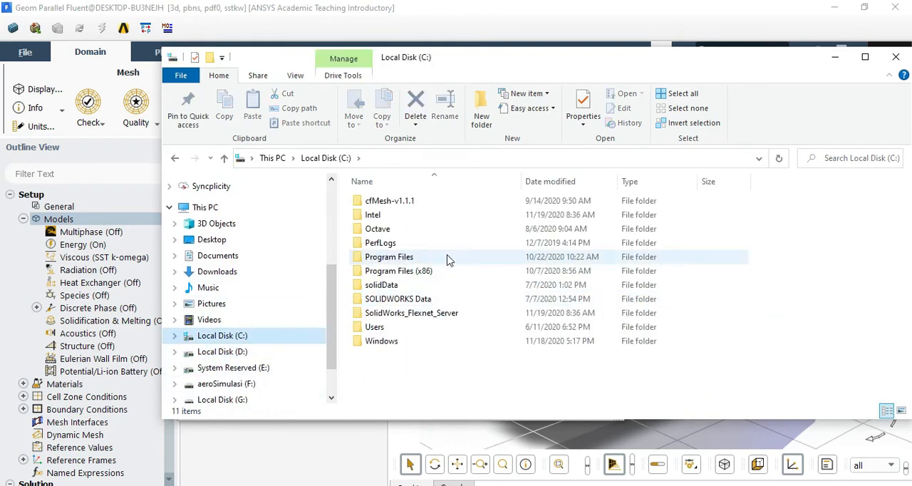
double_click(388, 258)
double_click(399, 203)
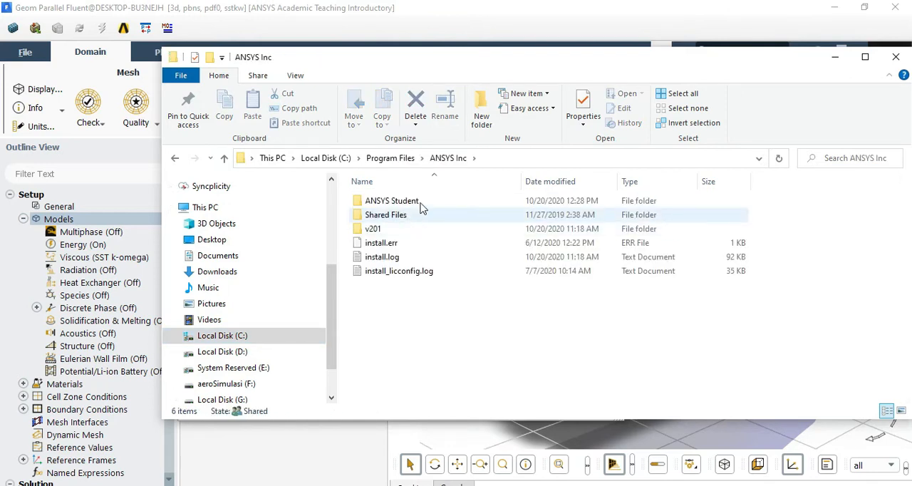
double_click(420, 204)
double_click(385, 229)
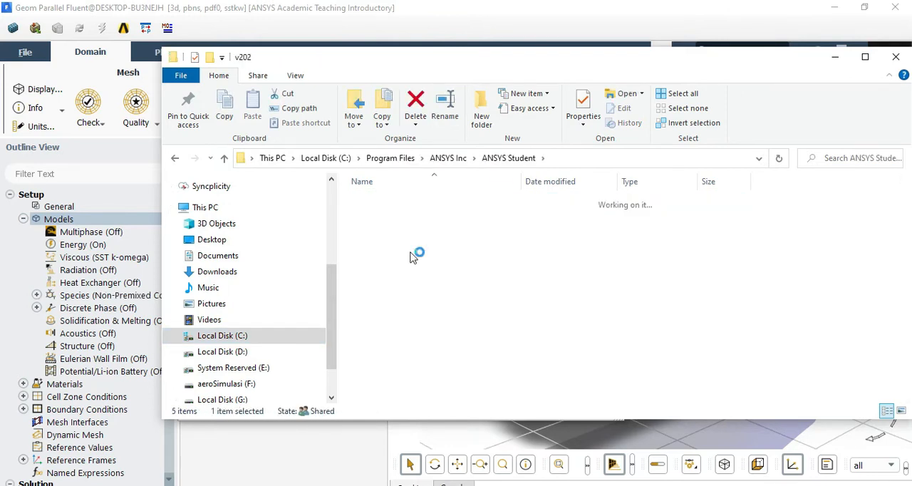
Open fluent\fluent20.2.0\KINetics\data inside the v202 folder to show the mechanism, thermo and transport files
scroll(416, 278, down, 8)
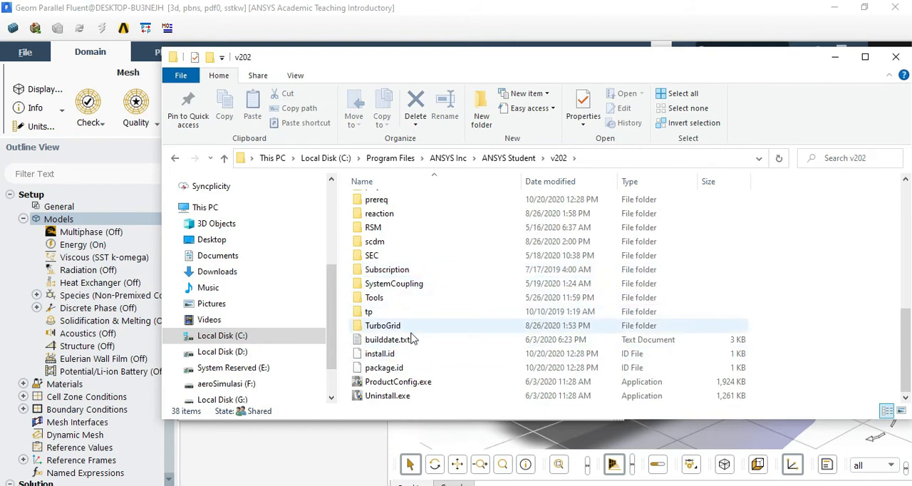
scroll(427, 245, up, 4)
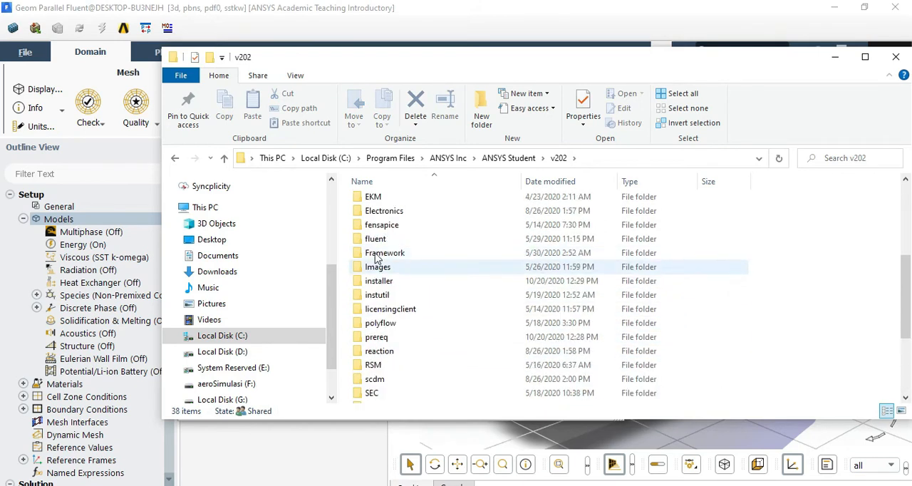
double_click(378, 243)
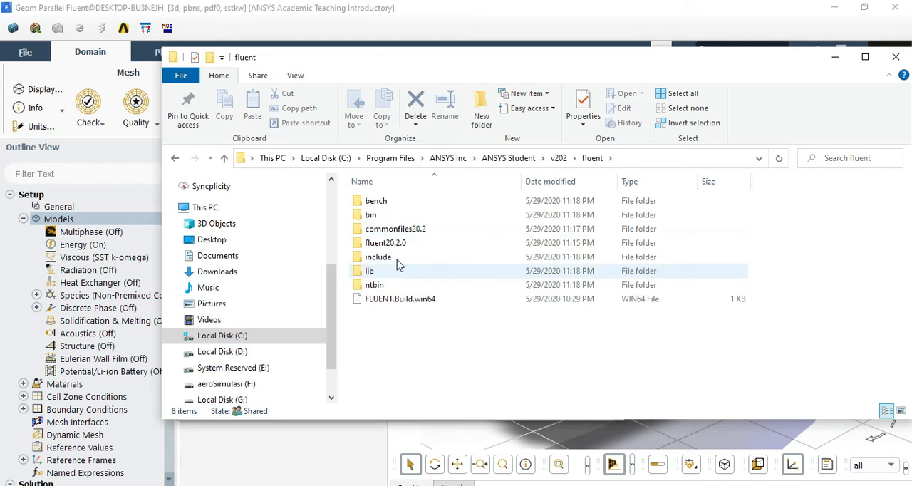
double_click(396, 243)
scroll(427, 281, down, 1)
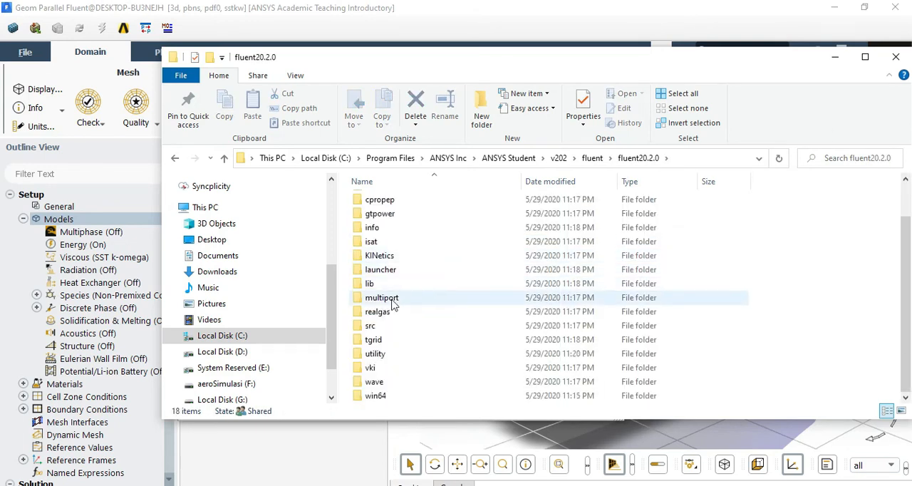
double_click(399, 259)
double_click(400, 203)
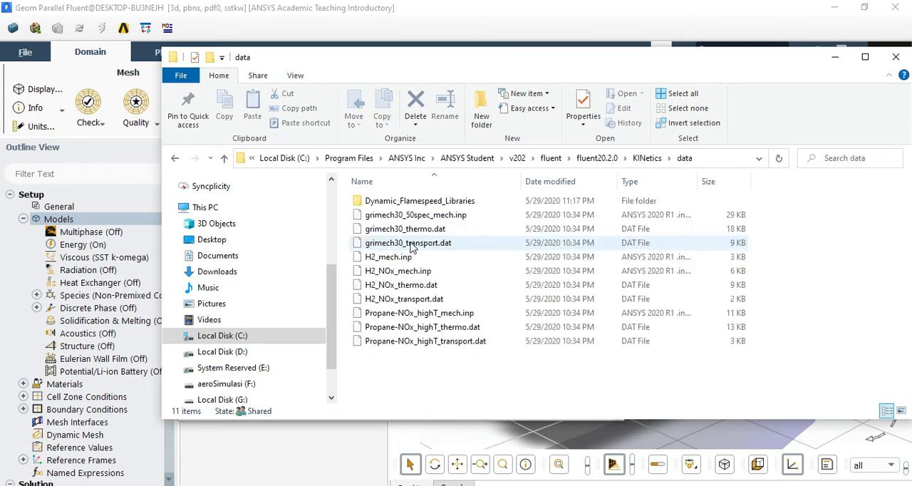
Look over the supplied mechanism and thermo files, and open grimech30_50spec_mech.inp in Notepad++
click(459, 243)
click(459, 327)
click(470, 314)
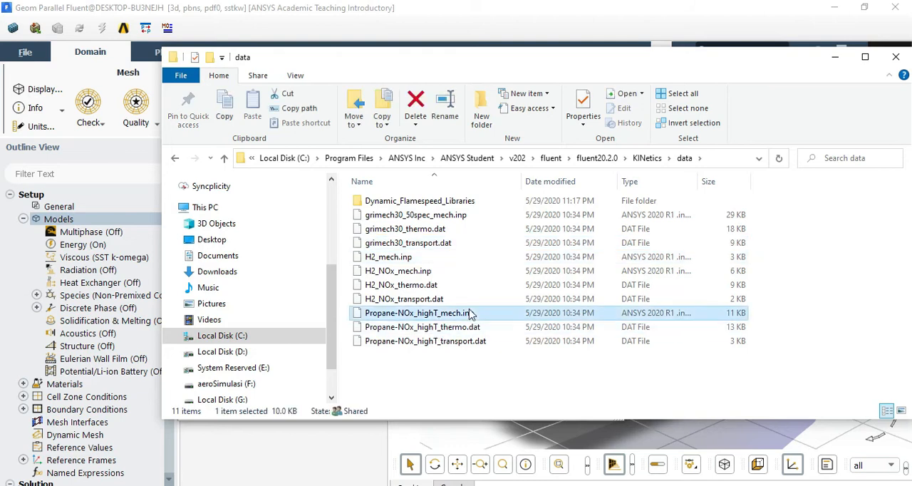
click(472, 326)
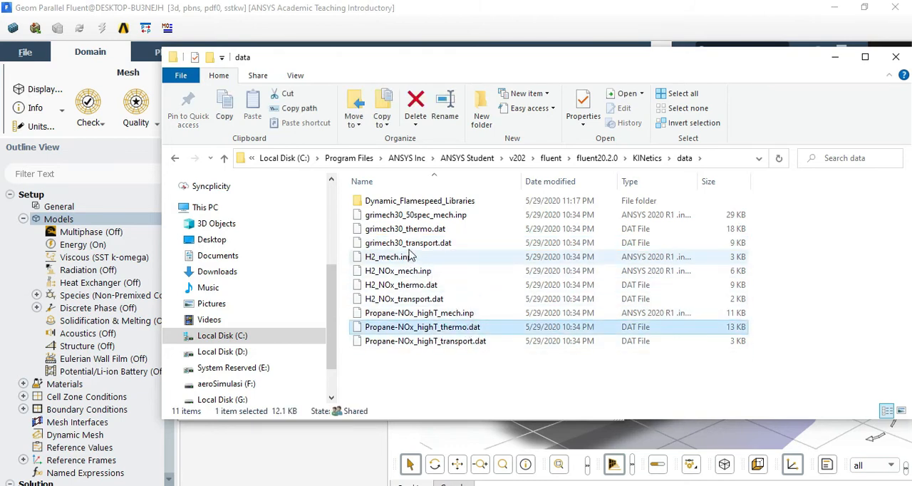
click(441, 219)
right_click(440, 219)
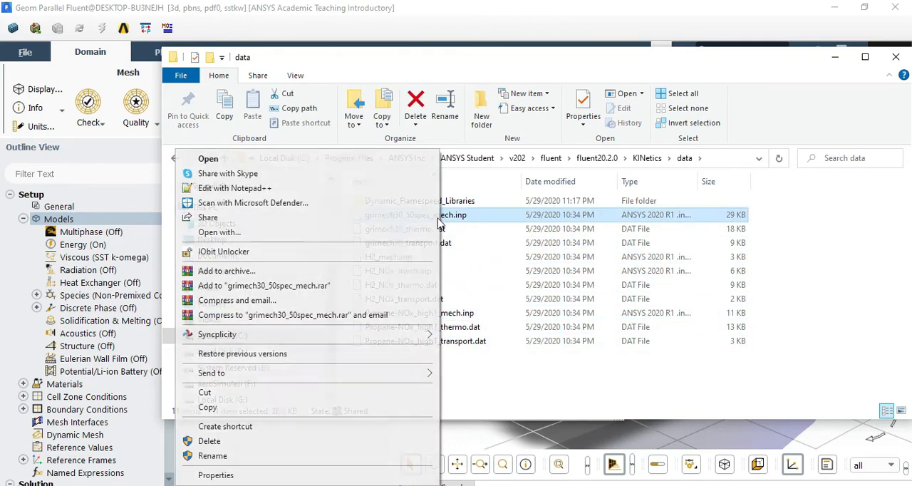
click(234, 188)
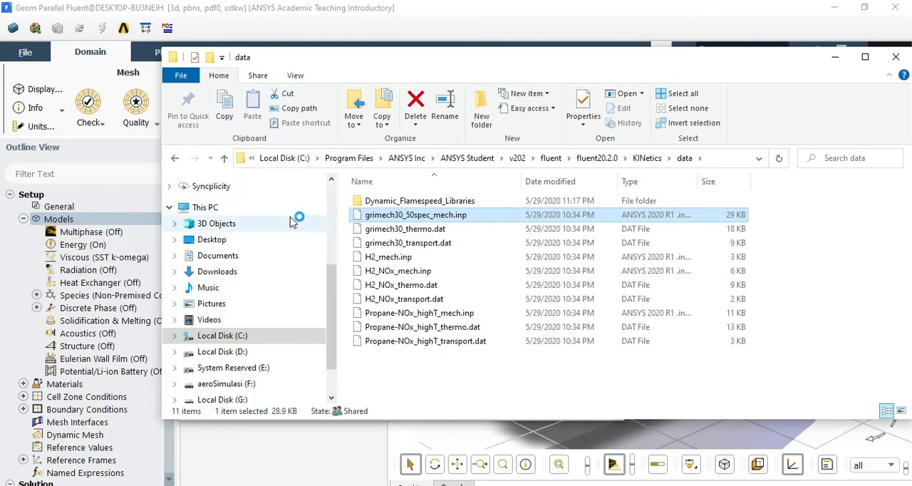
Examine the GRI-Mech 3.0 file's elements, species list and reactions with their rate coefficients
scroll(171, 248, down, 2)
scroll(213, 221, up, 2)
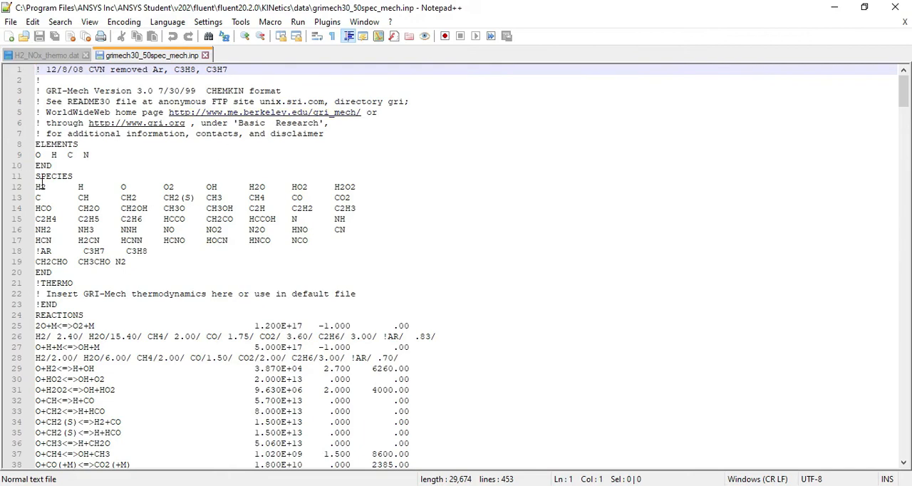
scroll(84, 199, down, 20)
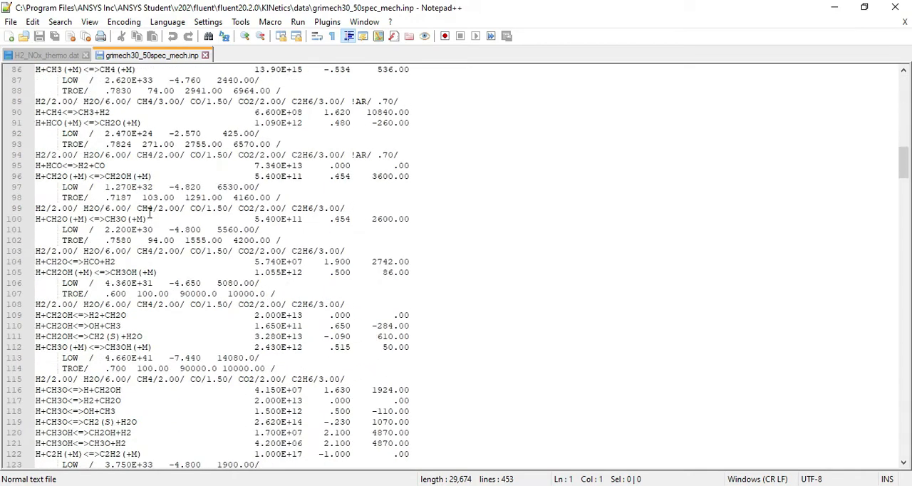
scroll(152, 214, up, 20)
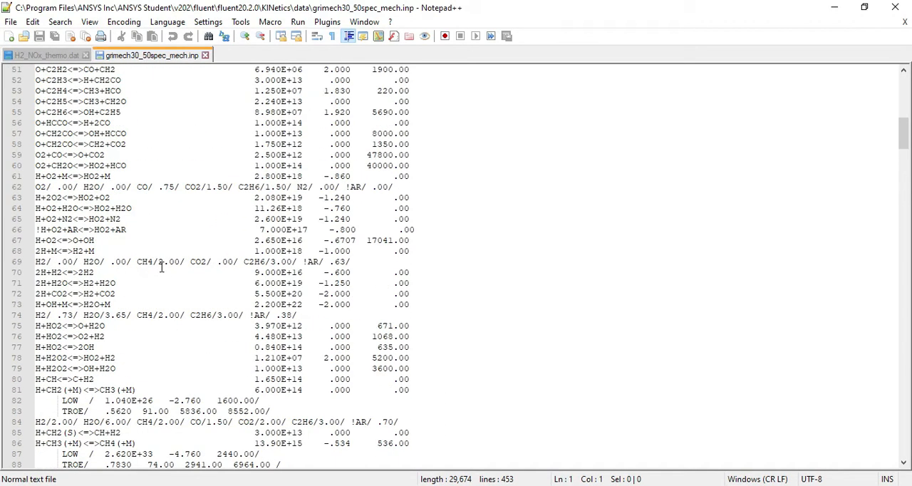
scroll(161, 265, down, 20)
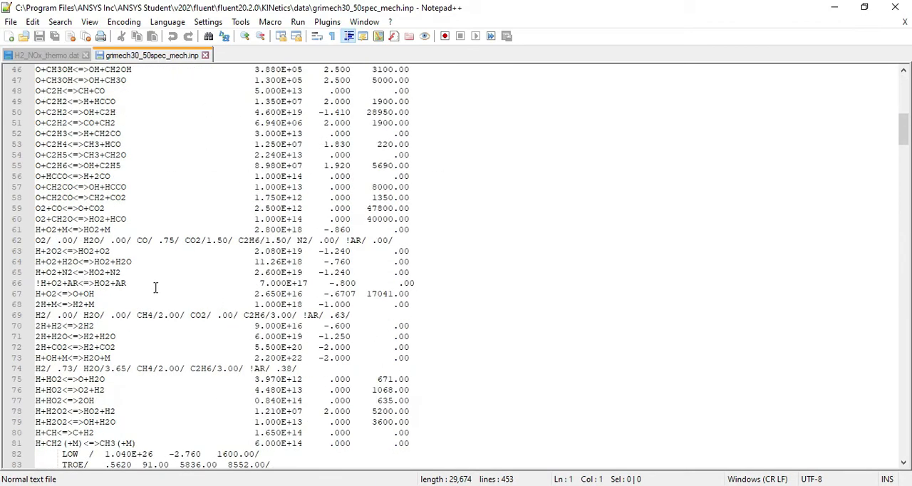
scroll(159, 292, up, 15)
scroll(158, 298, up, 5)
scroll(158, 298, down, 20)
drag(83, 208, 154, 208)
click(271, 283)
scroll(153, 285, down, 20)
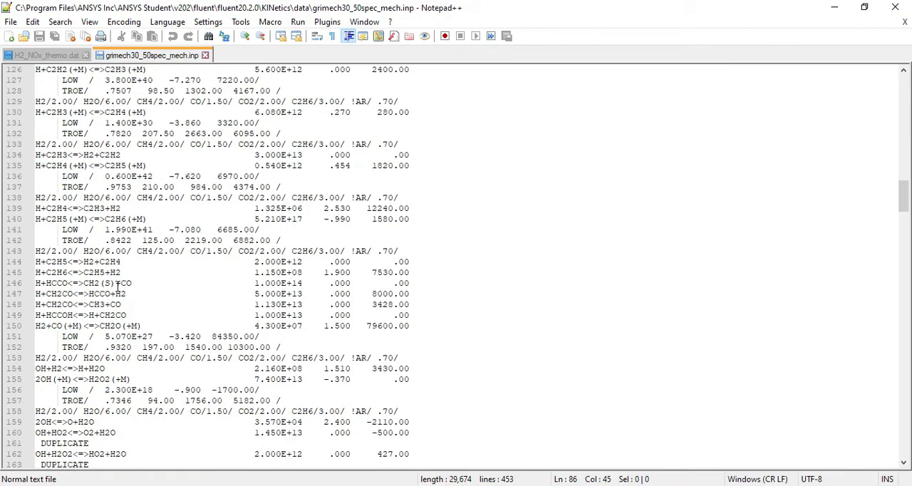
scroll(151, 285, down, 15)
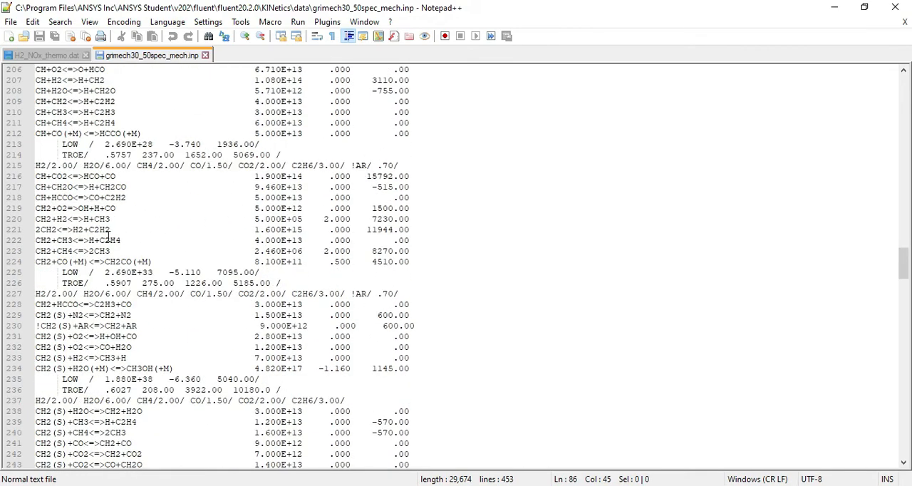
scroll(108, 235, down, 7)
scroll(142, 235, up, 20)
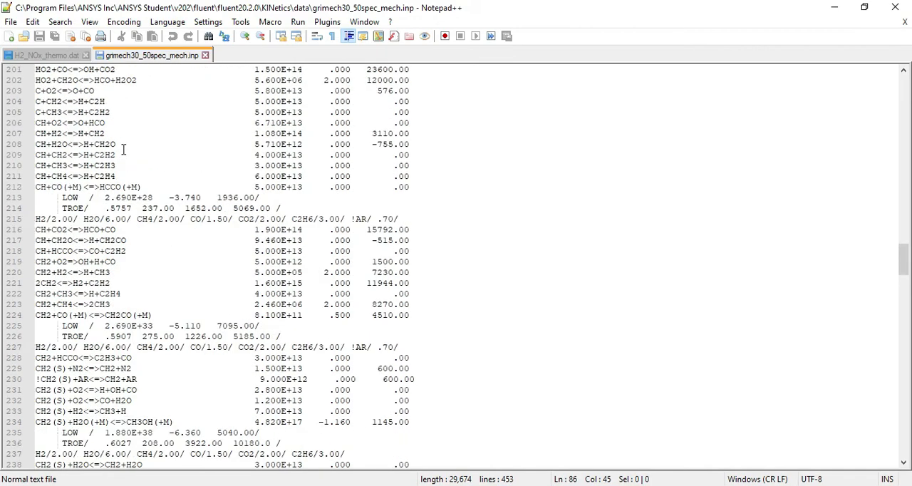
scroll(157, 238, up, 2)
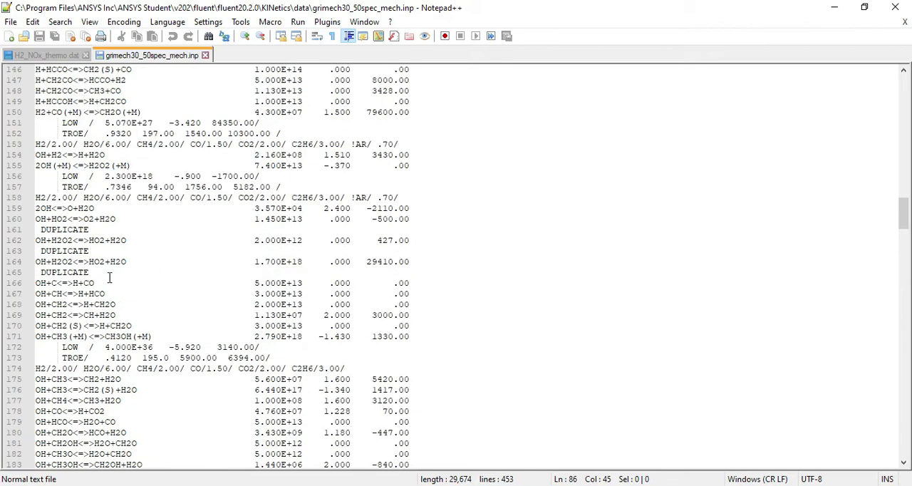
scroll(114, 281, down, 20)
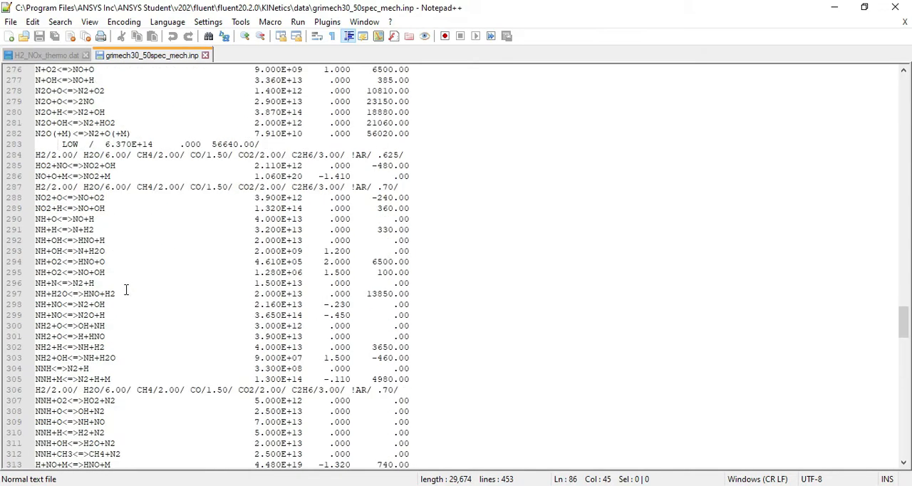
Look through more of the GRI-Mech 3.0 reactions, and switch back to the Species Model settings in Fluent
scroll(125, 289, down, 15)
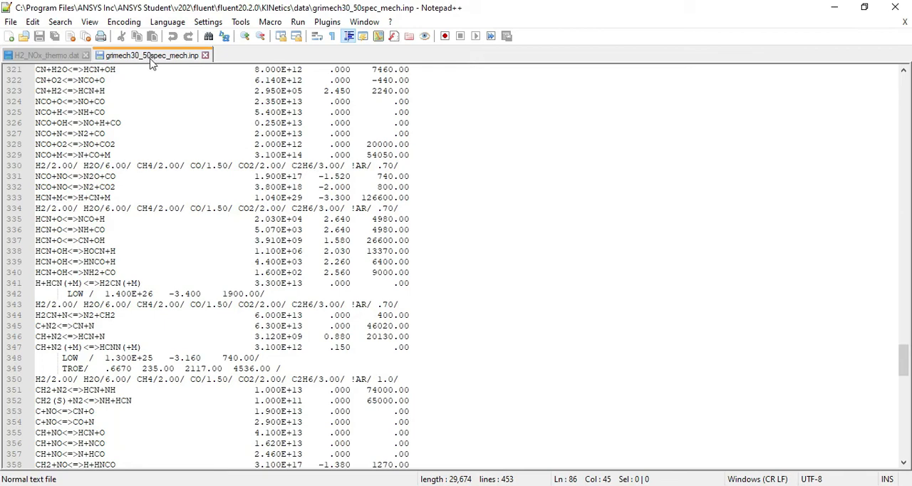
scroll(189, 257, up, 20)
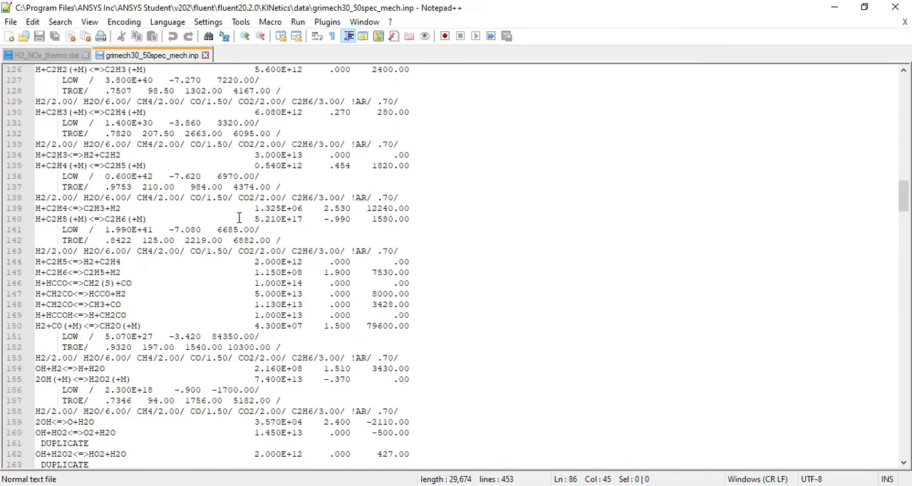
scroll(239, 218, up, 20)
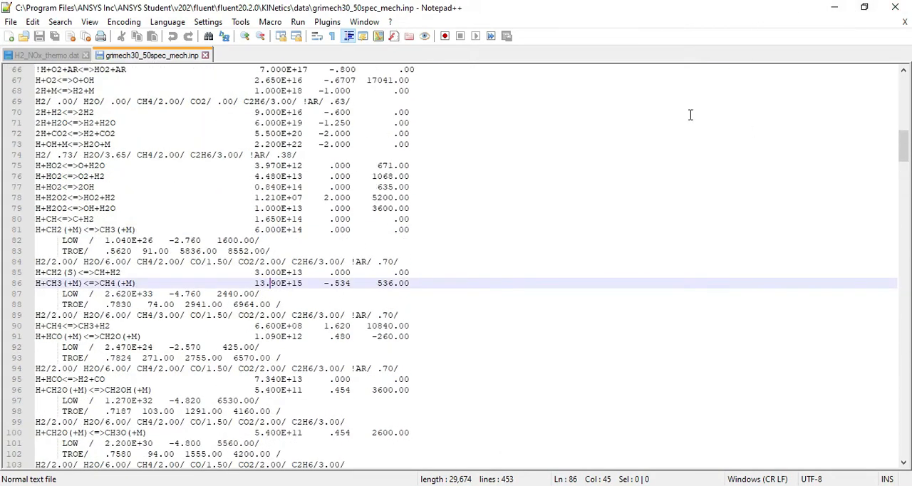
click(836, 10)
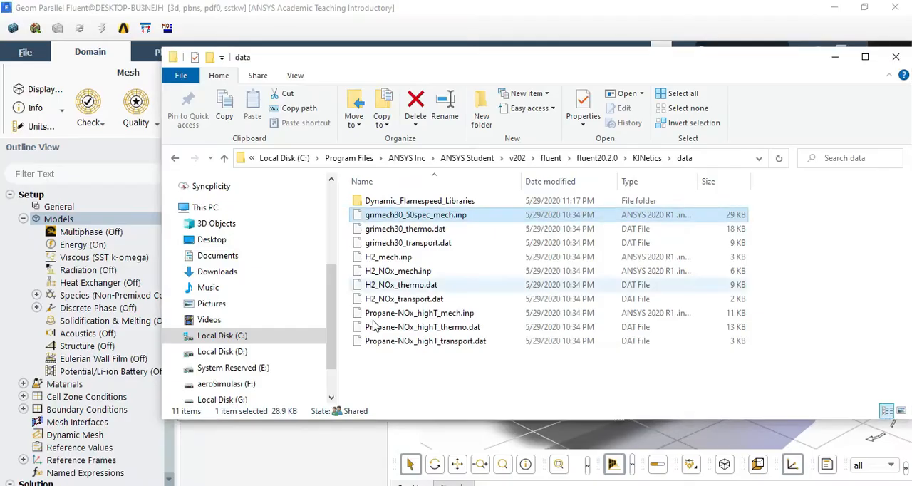
click(835, 57)
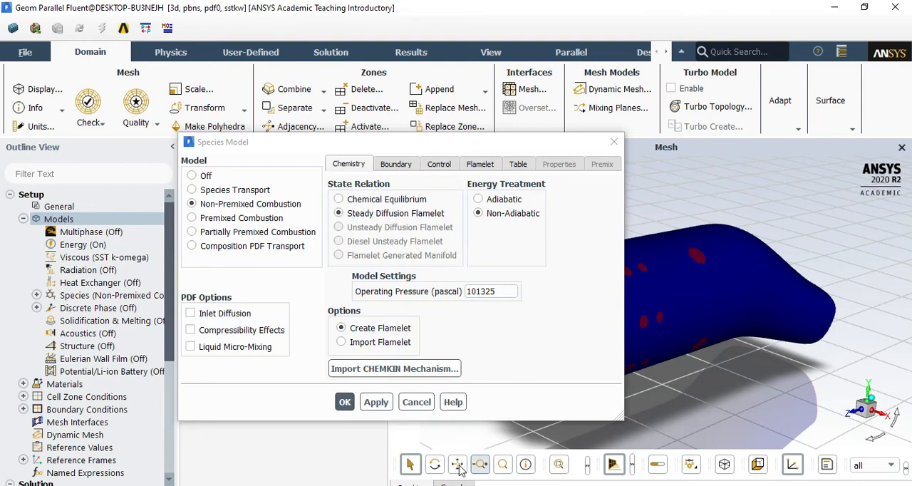
Show the console beside the Species Model dialog, and import the grimech30_50spec_mech.inp kinetics with the thermo.db thermodynamic database for the flamelet-mixture material
drag(416, 144, 305, 61)
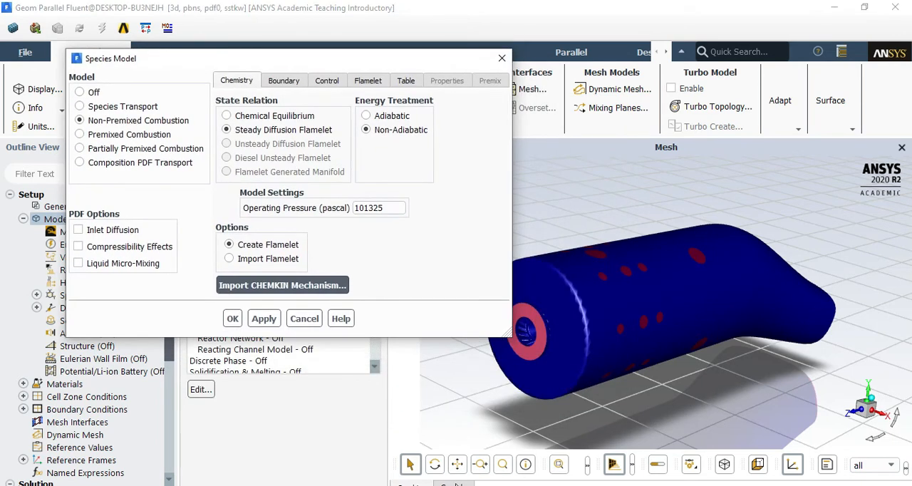
click(454, 484)
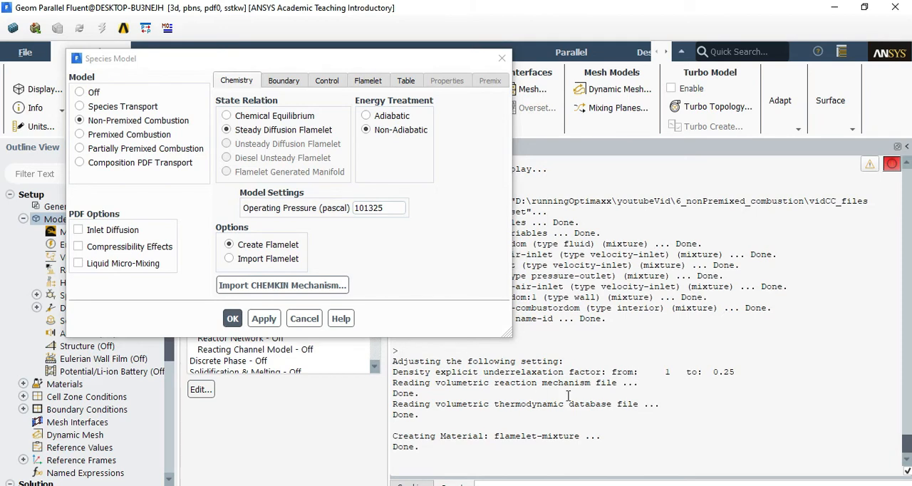
mouse_move(345, 63)
mouse_down()
mouse_move(277, 40)
mouse_move(347, 50)
mouse_up()
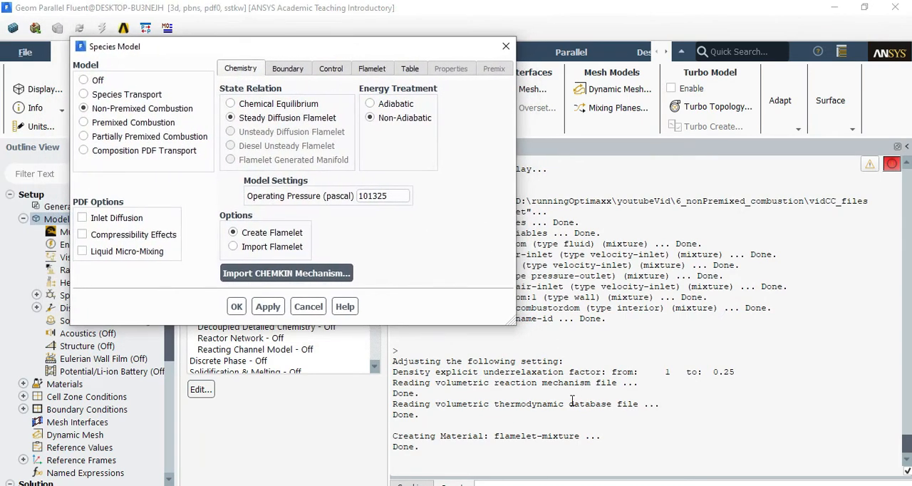
click(423, 483)
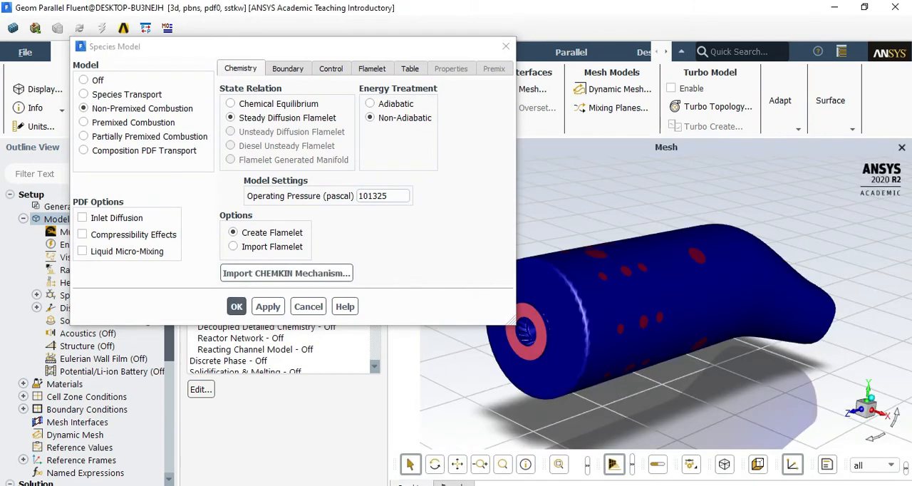
click(453, 483)
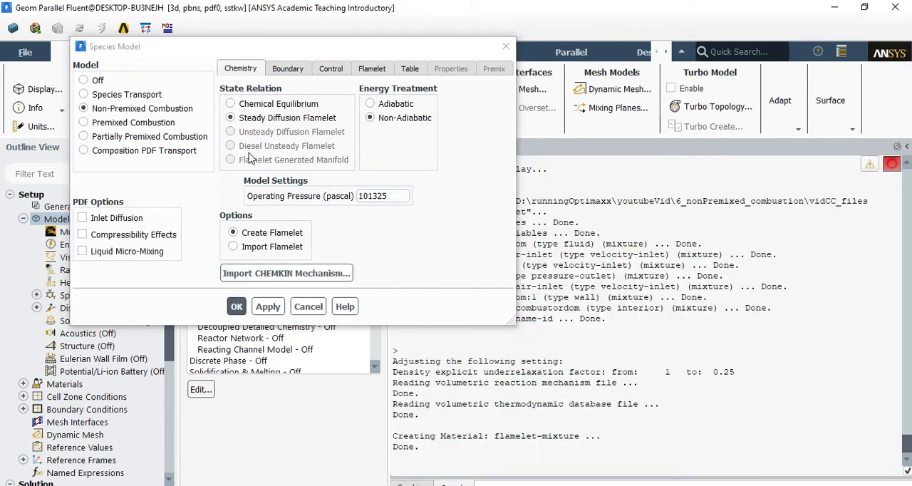
click(265, 278)
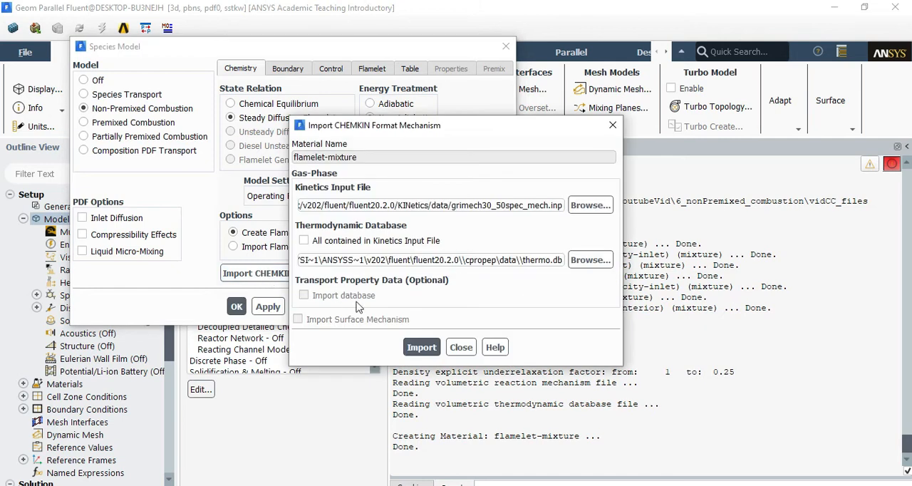
click(430, 351)
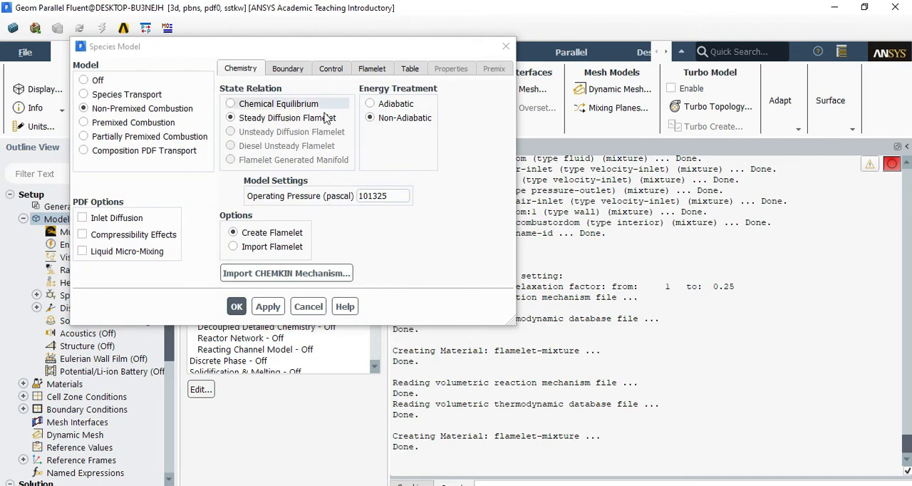
Set the fuel stream's ch4 mass fraction to 1 in the boundary species list
click(284, 68)
scroll(311, 167, down, 5)
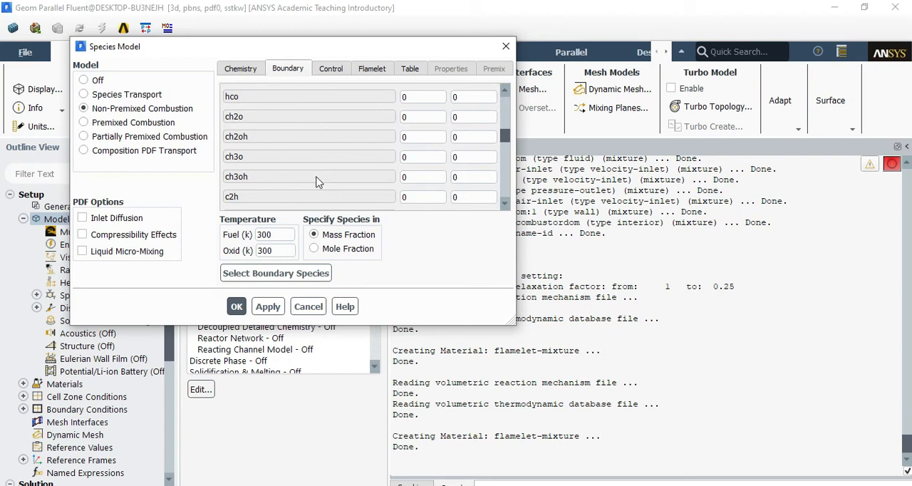
scroll(324, 192, up, 5)
scroll(297, 189, down, 5)
scroll(315, 178, down, 4)
scroll(369, 159, up, 10)
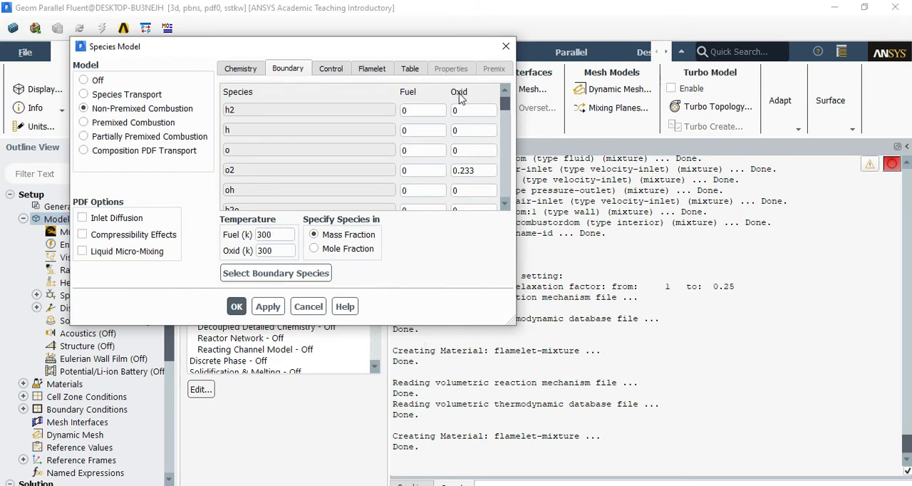
scroll(253, 175, down, 3)
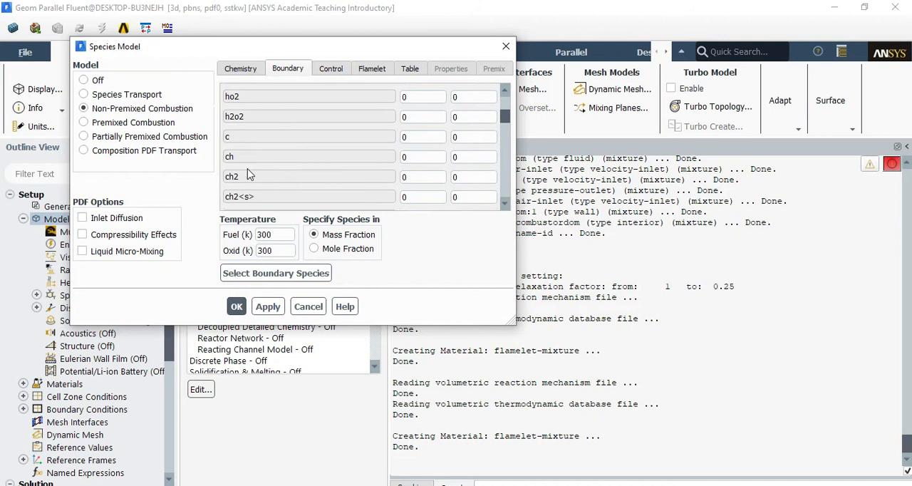
text(1)
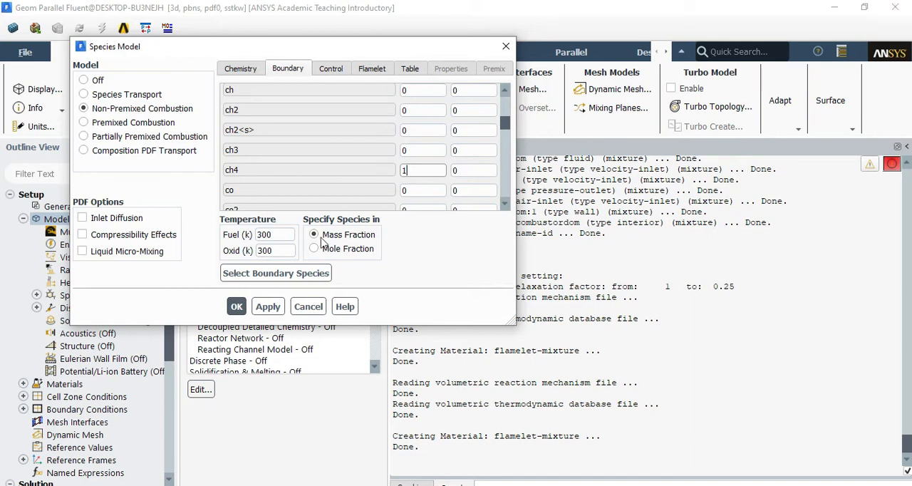
click(412, 172)
Review the oxidizer stream's o2 and n2 mass fractions and the fuel stream's ch4 fraction in the boundary species list
scroll(440, 173, down, 10)
scroll(440, 179, up, 15)
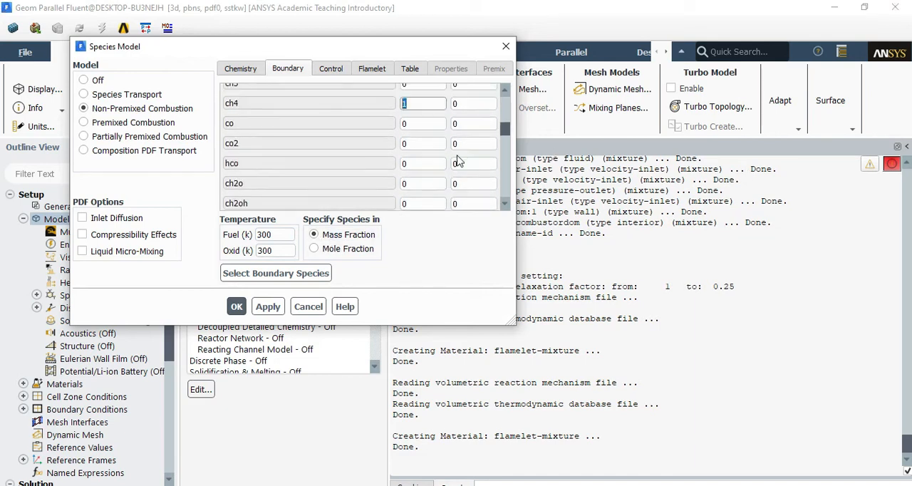
click(291, 70)
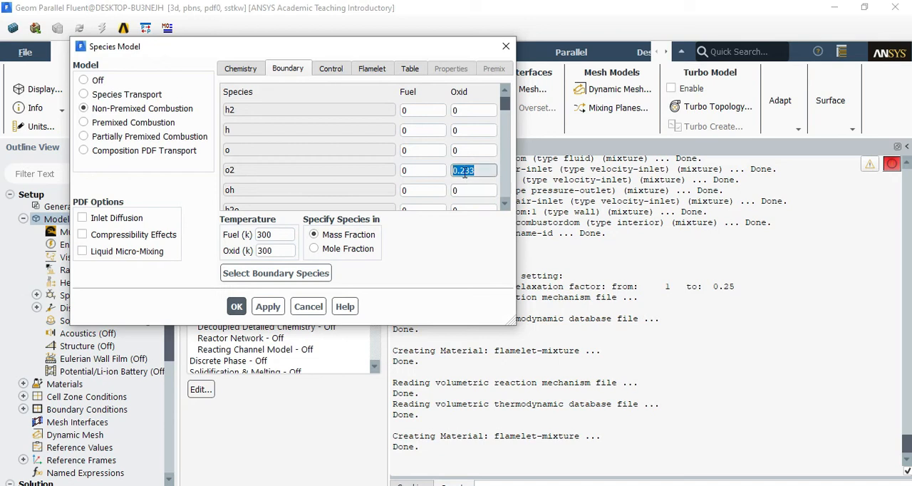
scroll(479, 181, down, 15)
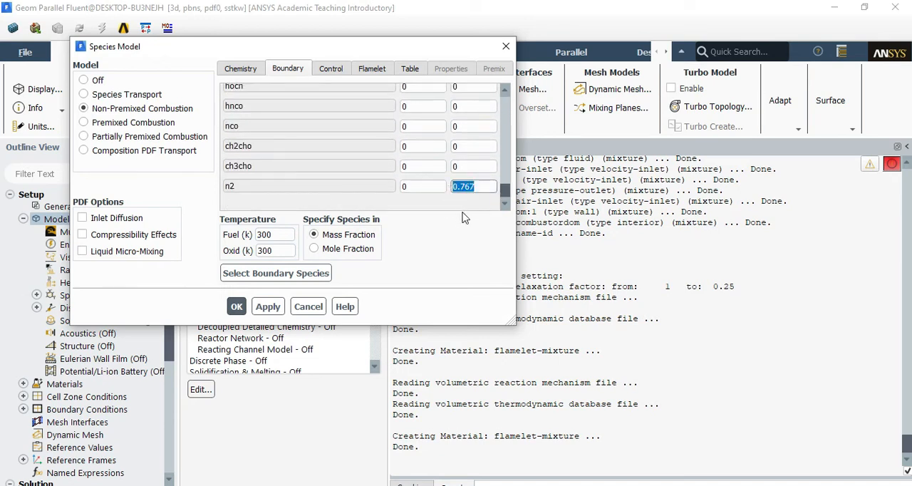
scroll(474, 189, up, 15)
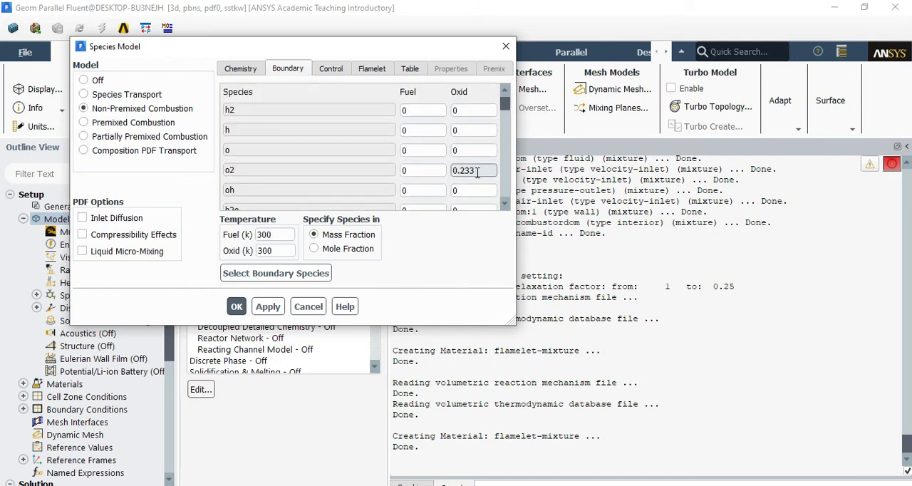
scroll(430, 147, down, 7)
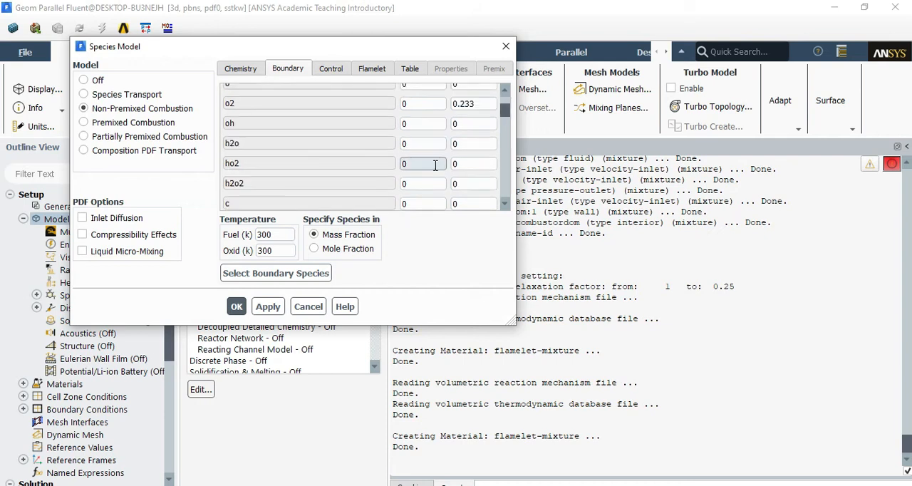
scroll(451, 173, up, 7)
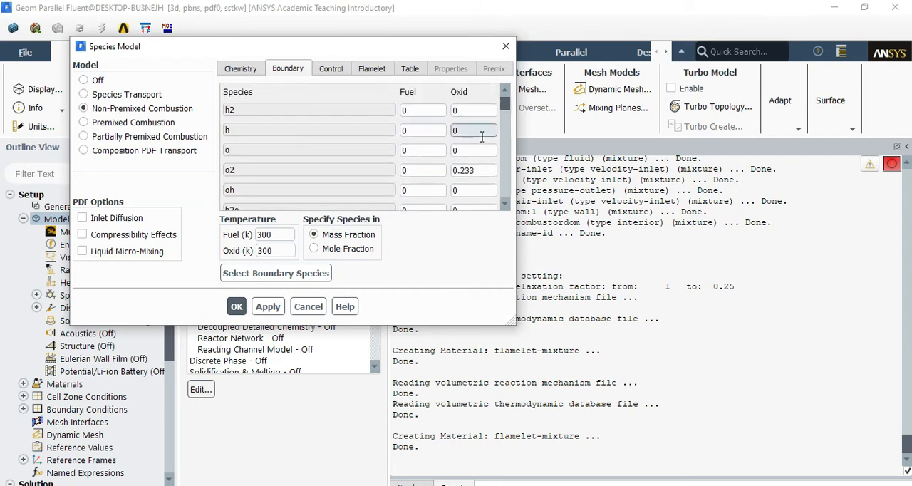
scroll(413, 154, down, 4)
click(412, 104)
Calculate the steady diffusion flamelets and generate the PDF table, using the existing flamelet and table parameters
click(339, 68)
click(371, 68)
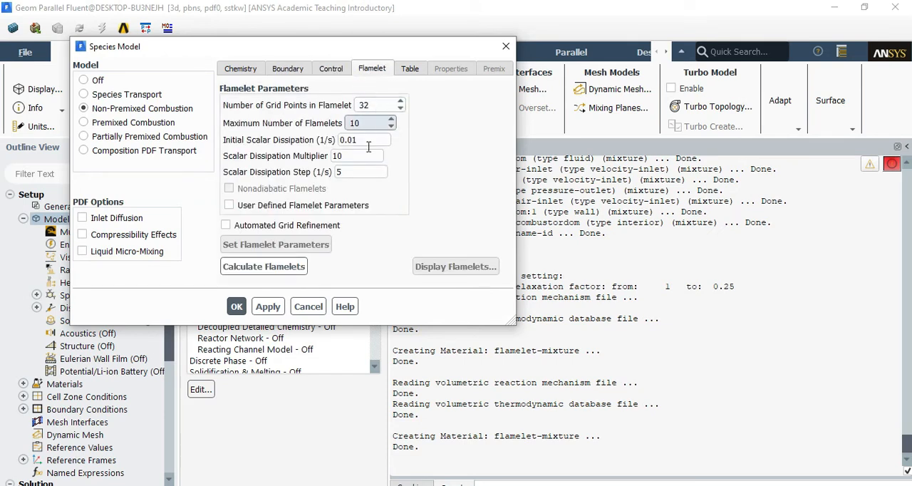
click(268, 266)
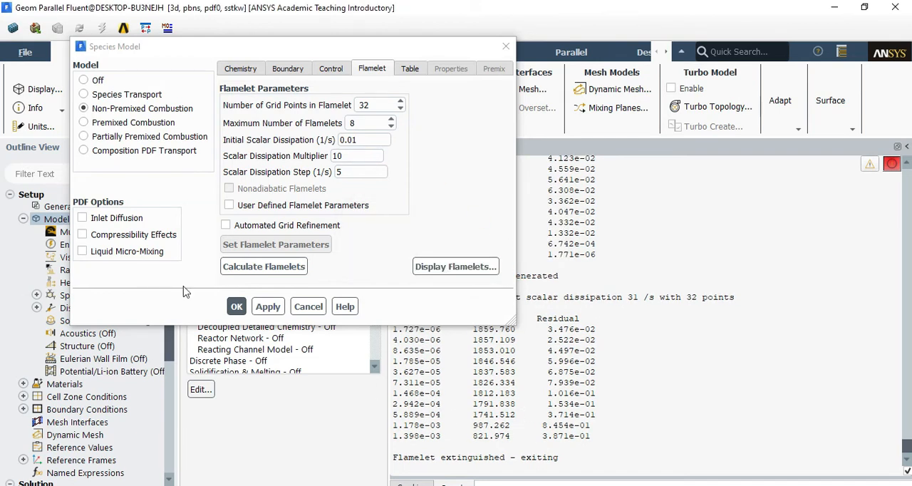
click(410, 69)
click(272, 268)
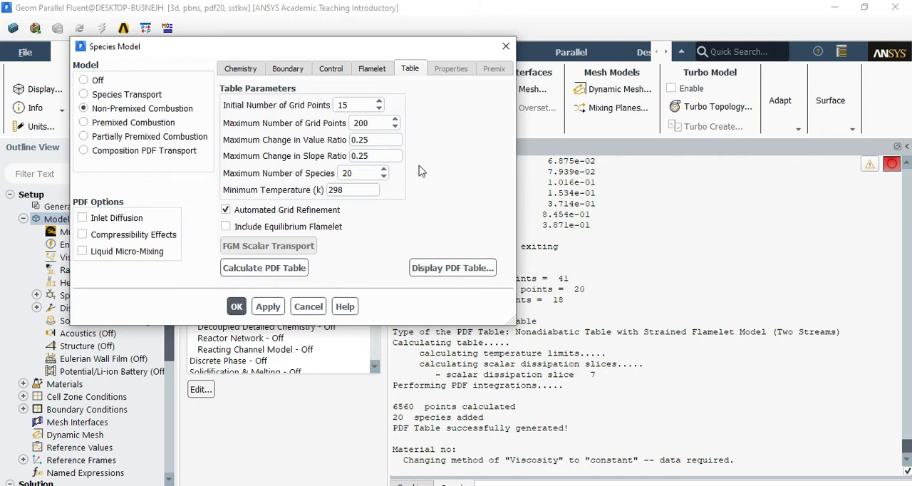
Display the PDF table's Mean Temperature as a 3D surface and inspect its shape
click(441, 270)
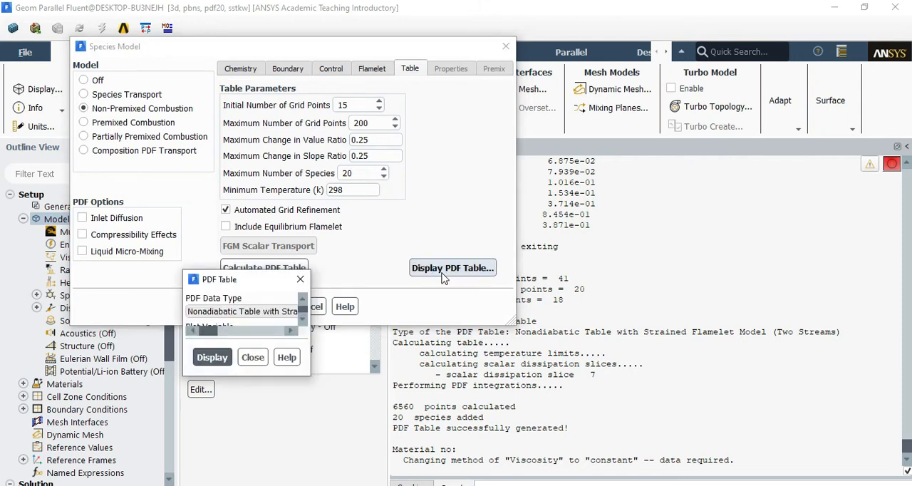
click(419, 346)
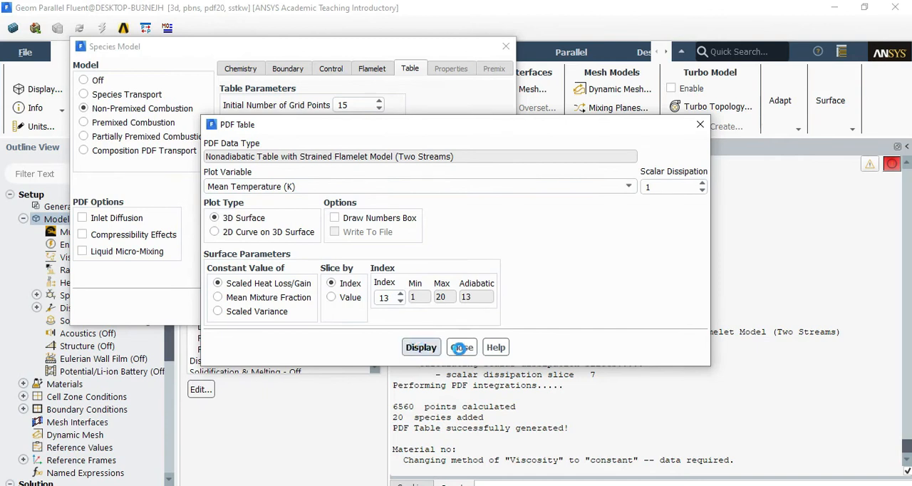
drag(469, 125, 317, 35)
click(269, 257)
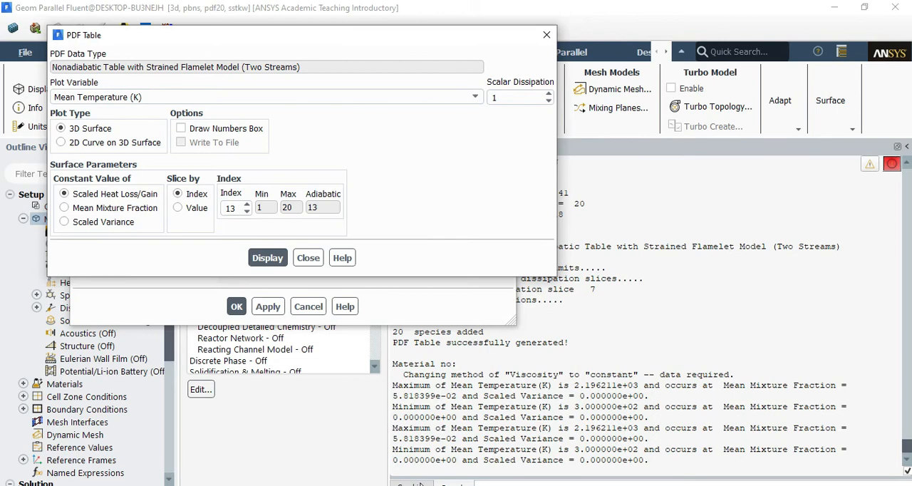
mouse_move(667, 314)
mouse_down()
mouse_move(588, 385)
mouse_move(624, 389)
mouse_move(684, 357)
mouse_up()
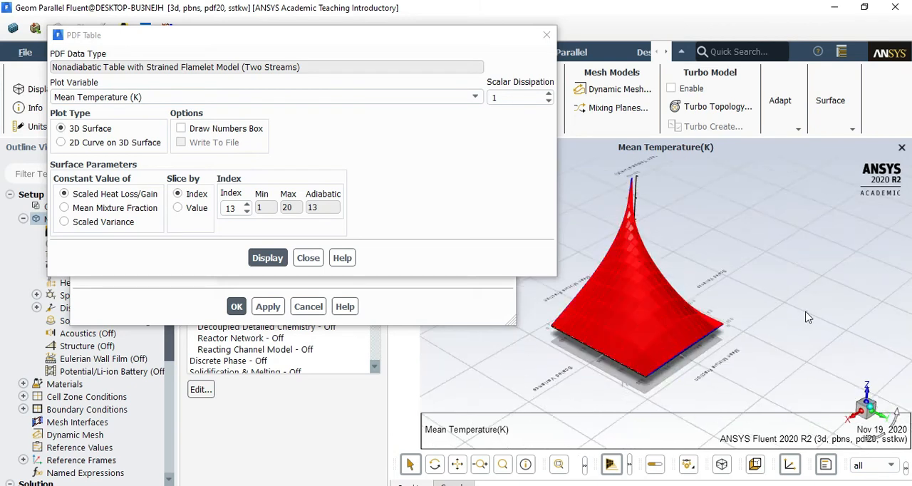
scroll(806, 317, down, 5)
scroll(695, 379, up, 7)
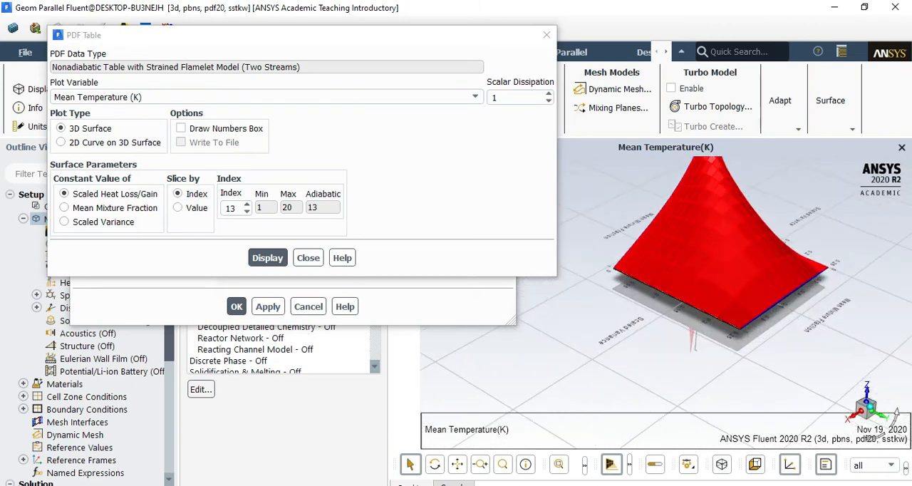
Consult the mixture fraction notes on the Setup slide in PowerPoint, and return to Fluent to examine the mean temperature surface
key(alt+Tab)
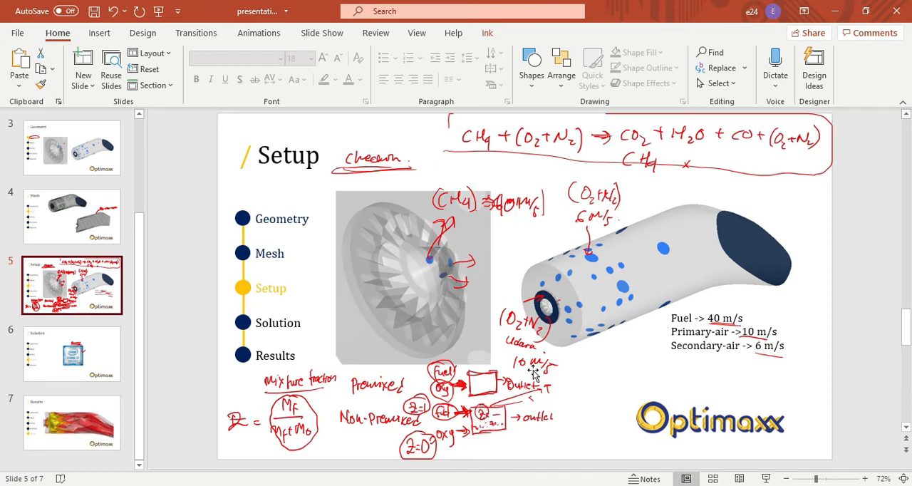
click(834, 11)
drag(619, 348, 624, 278)
scroll(658, 188, up, 6)
drag(762, 365, 687, 340)
Close the PDF table display and accept the non-premixed combustion settings of the Species Model
click(305, 258)
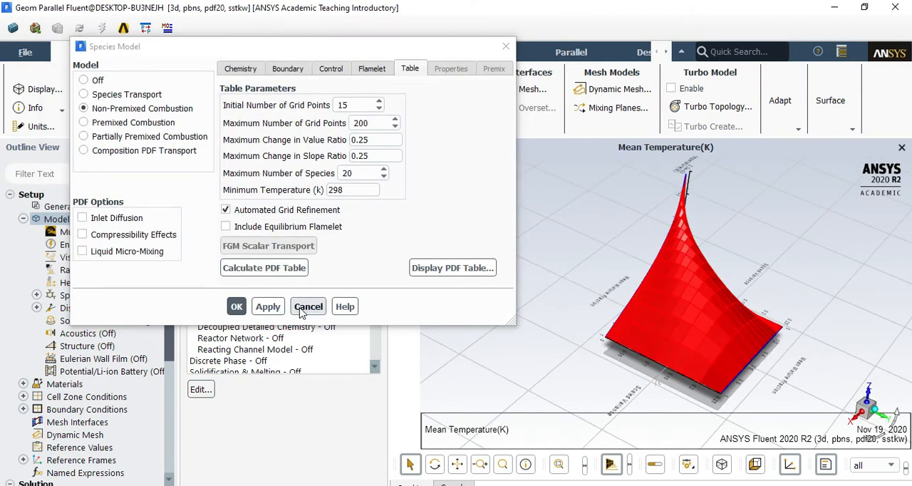
click(236, 306)
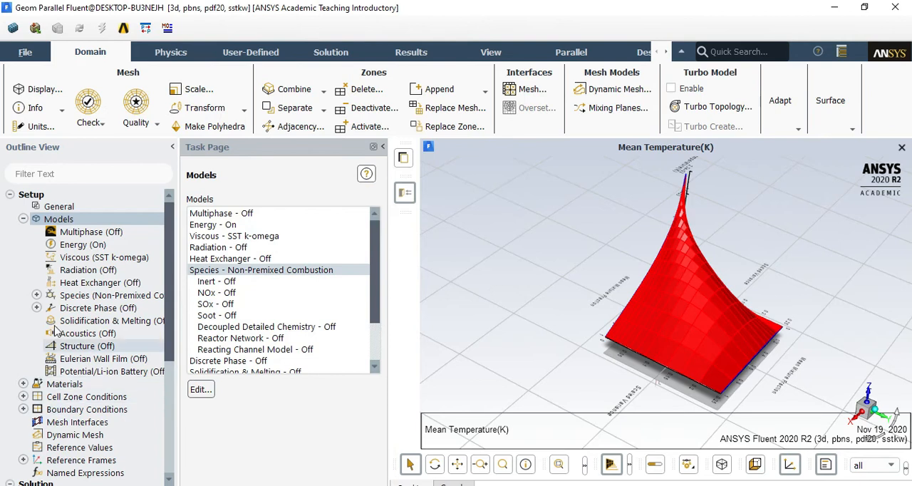
Set the fuel-inlet boundary's velocity magnitude to 40 m/s and keep its temperature at 300 K
scroll(74, 370, down, 5)
scroll(79, 314, up, 5)
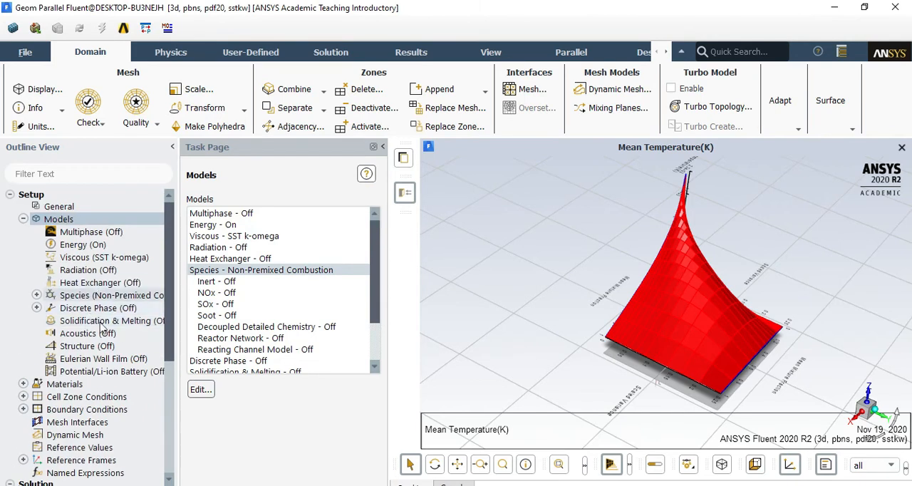
double_click(92, 408)
click(212, 233)
click(234, 434)
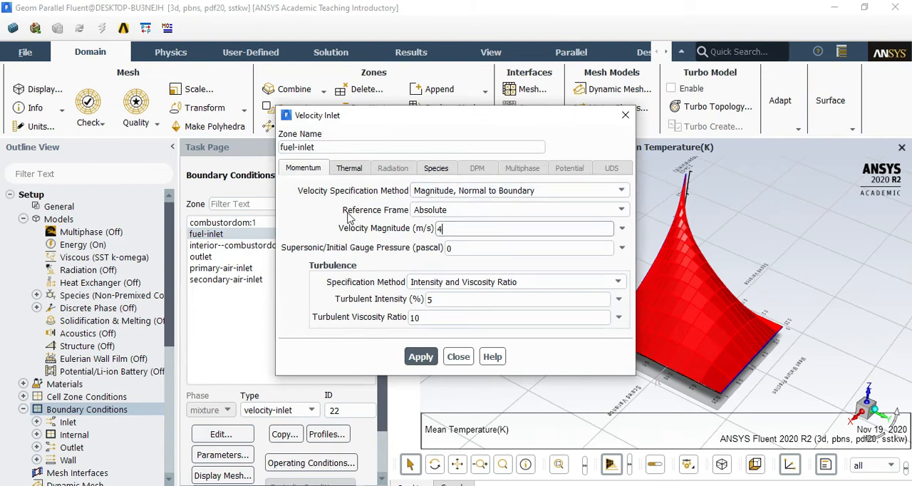
click(353, 169)
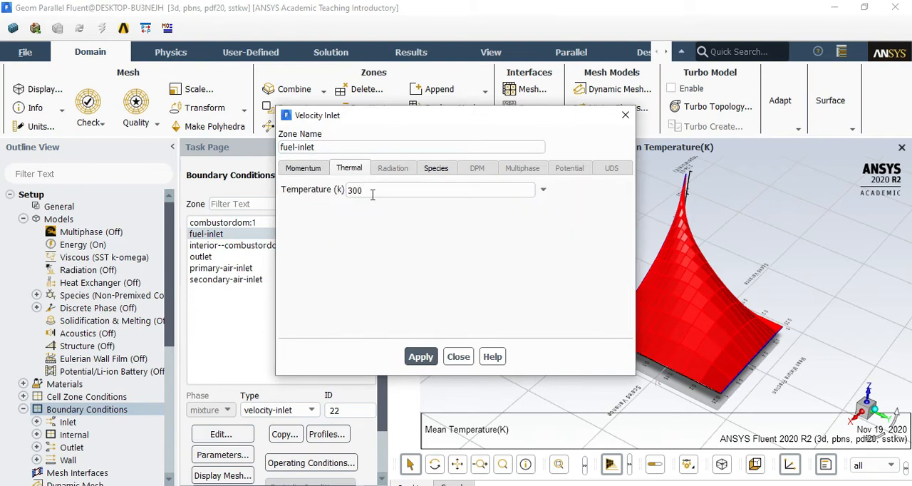
double_click(396, 190)
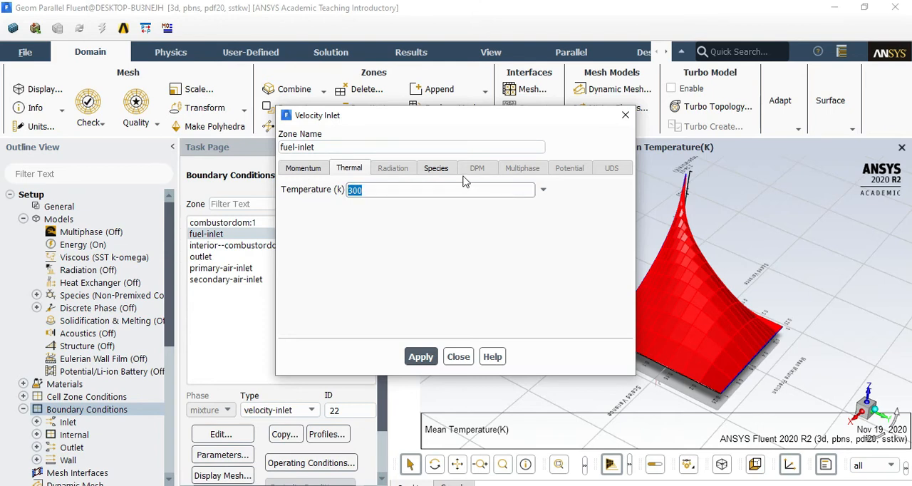
Set the fuel inlet's mean mixture fraction to 1, apply the boundary settings and close them
click(440, 173)
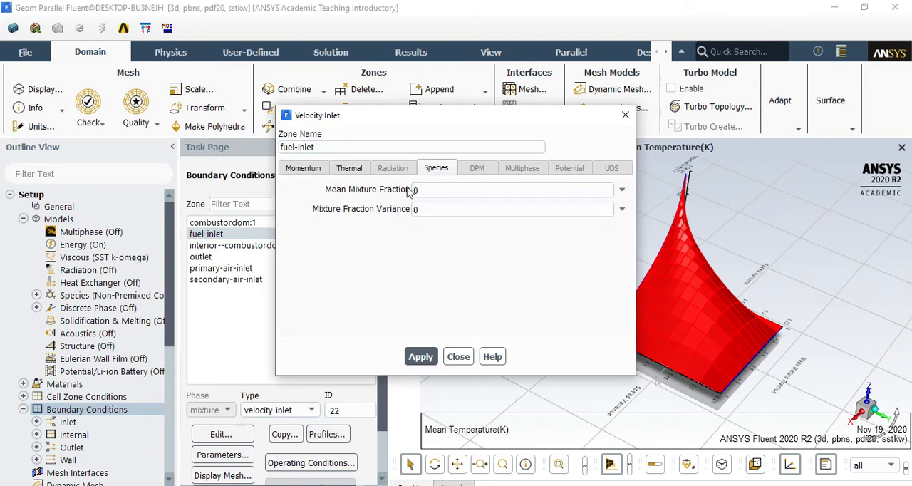
double_click(416, 189)
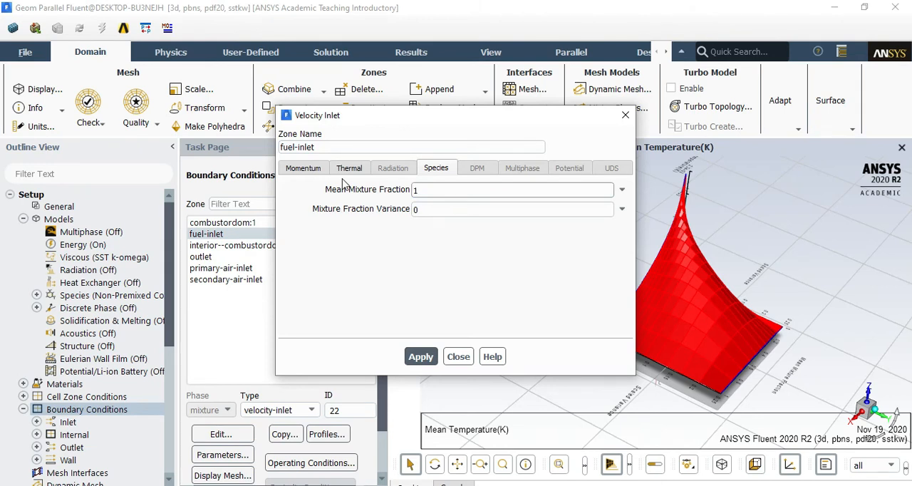
text(1)
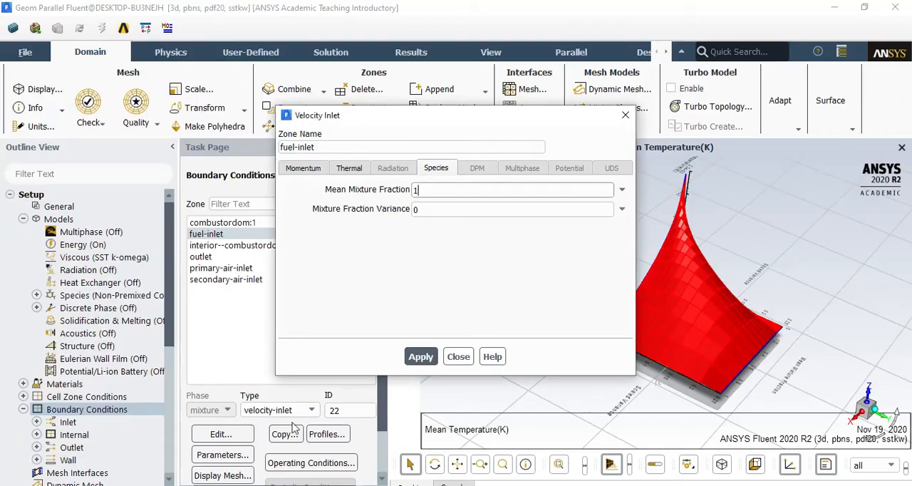
click(422, 353)
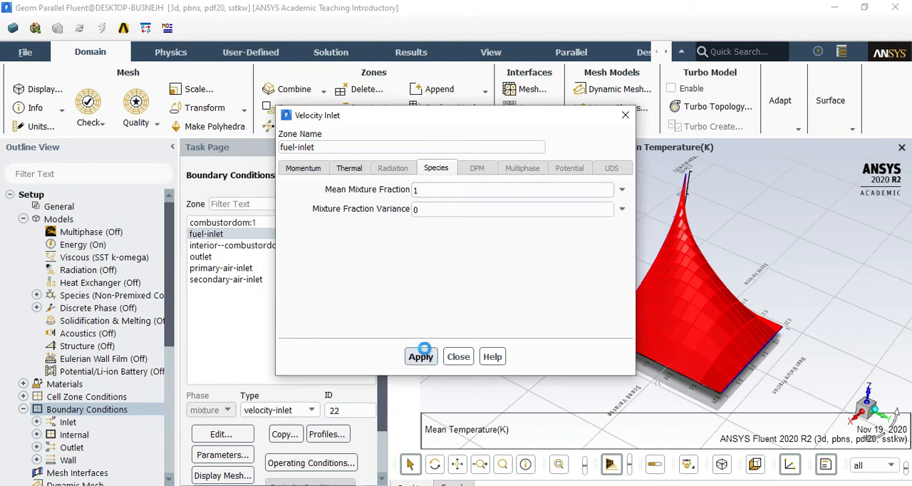
click(457, 356)
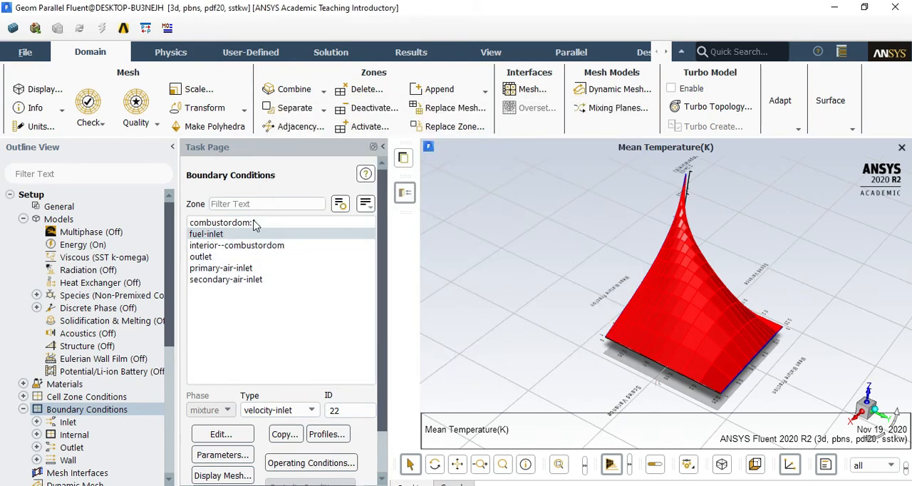
Define the primary-air-inlet boundary with a velocity magnitude of 10 m/s and a mean mixture fraction of 0
click(248, 270)
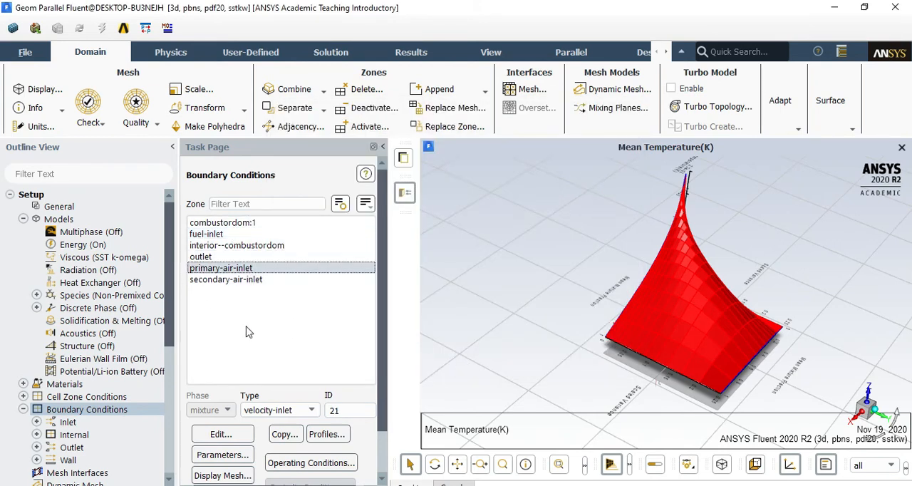
click(244, 436)
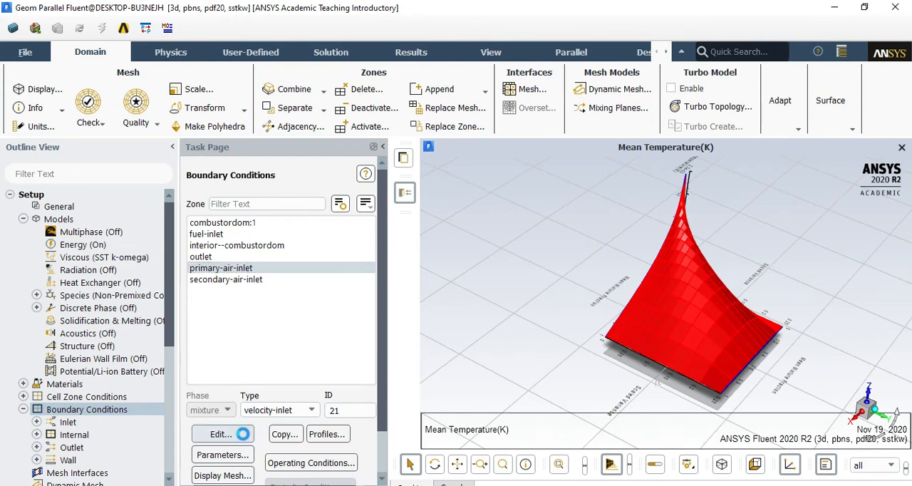
double_click(441, 228)
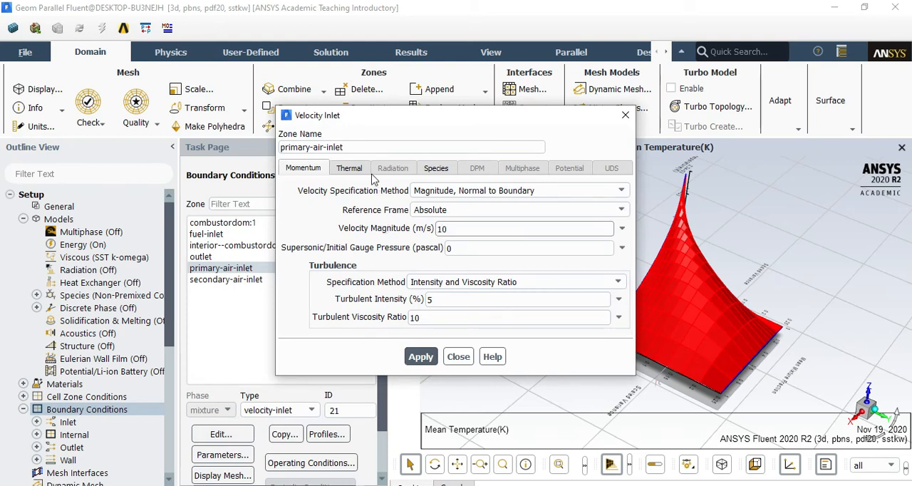
click(349, 167)
click(436, 167)
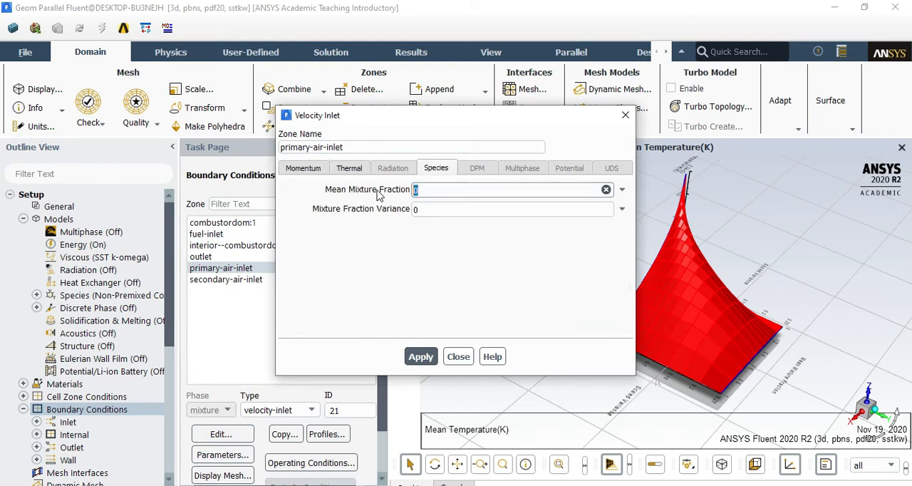
click(429, 189)
click(431, 355)
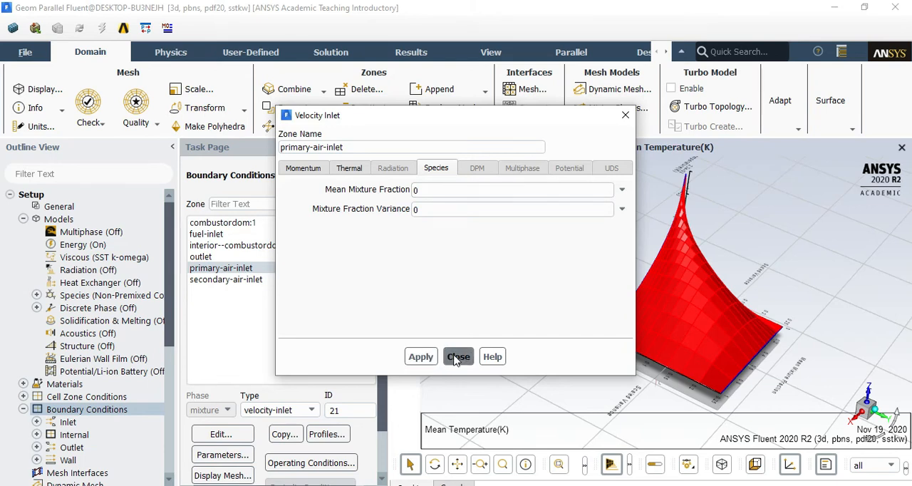
click(457, 357)
Define the secondary-air-inlet boundary with a velocity magnitude of 6 m/s and a mean mixture fraction of 0
click(206, 282)
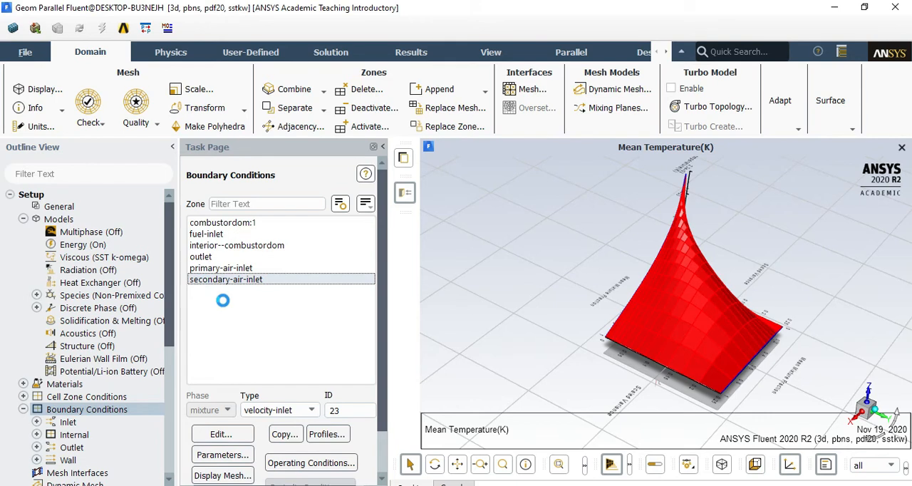
click(357, 169)
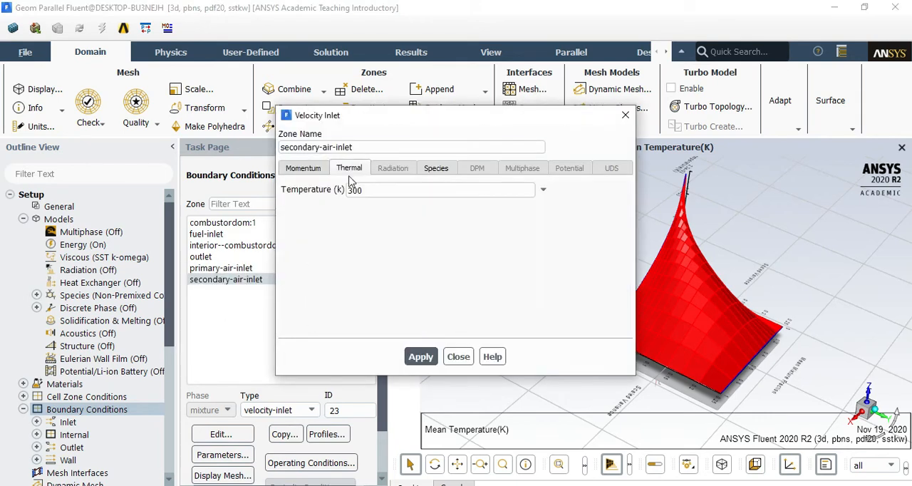
click(313, 169)
double_click(455, 228)
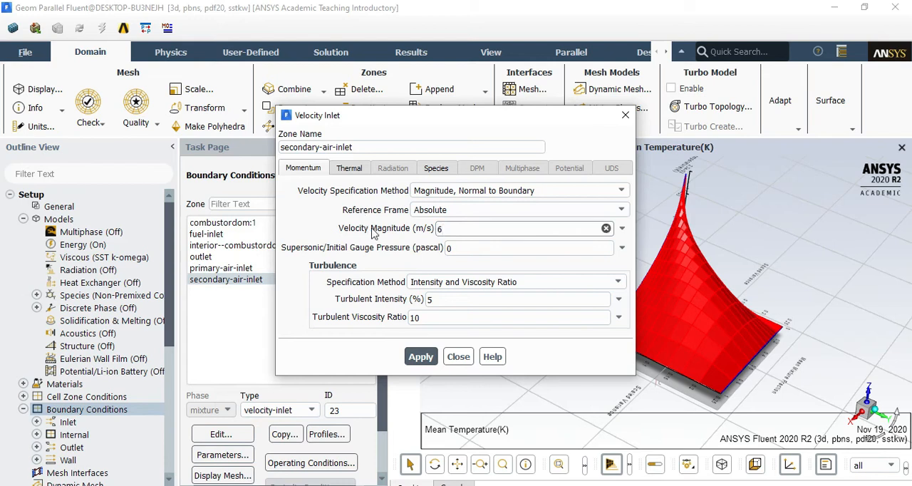
click(348, 169)
click(437, 171)
click(436, 191)
click(421, 359)
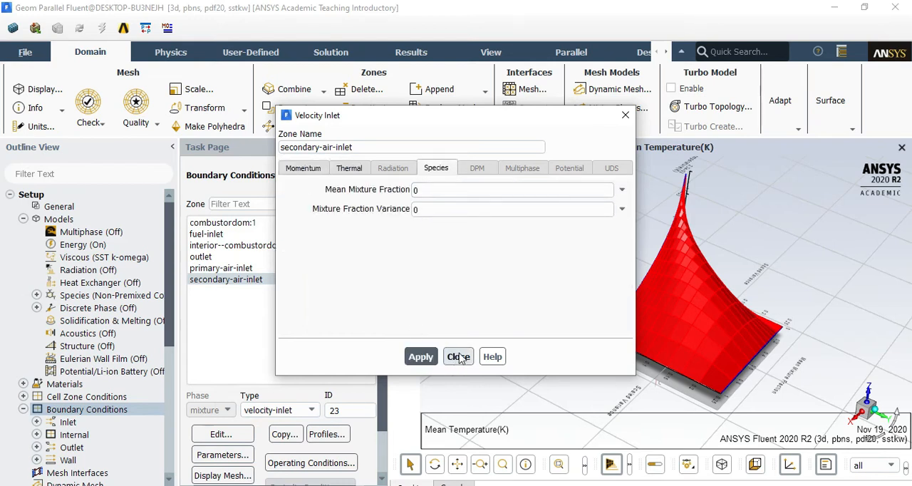
click(459, 356)
Display the mesh faces of all combustor boundary surfaces in place of the mean temperature surface
click(34, 90)
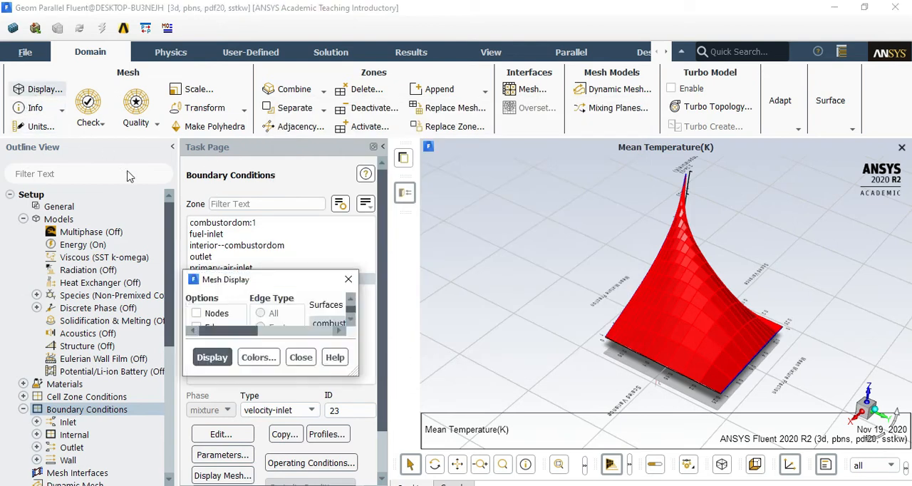
click(398, 338)
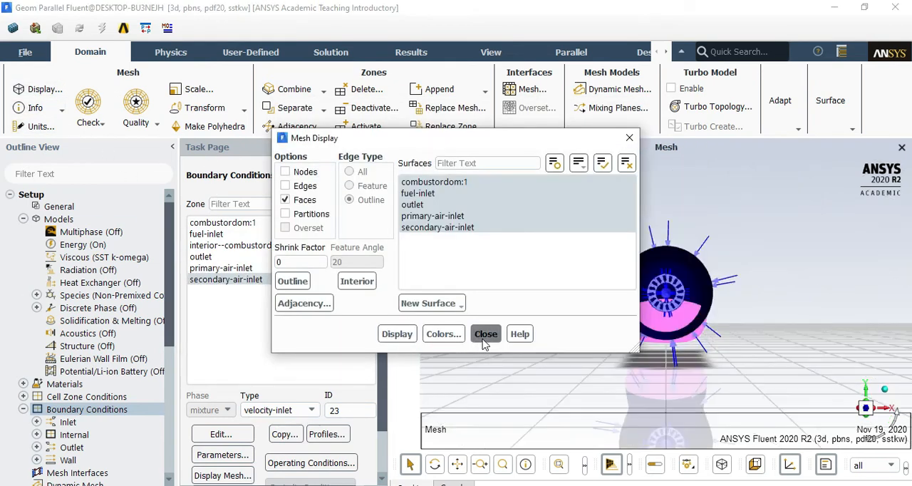
click(485, 333)
drag(730, 272, 543, 344)
scroll(544, 344, up, 4)
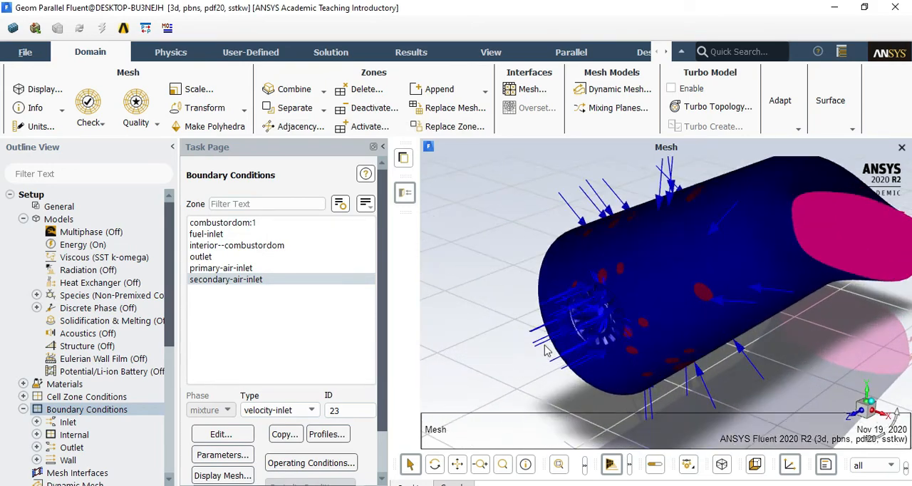
Examine the locations of the fuel inlet and the secondary air inlets on the combustor mesh
click(214, 234)
scroll(610, 314, up, 5)
drag(610, 315, 561, 348)
scroll(561, 348, up, 3)
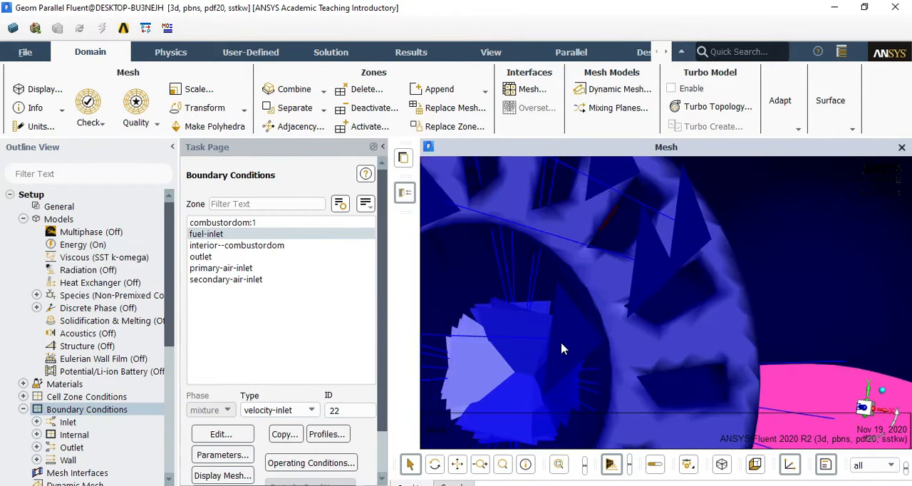
scroll(606, 313, down, 8)
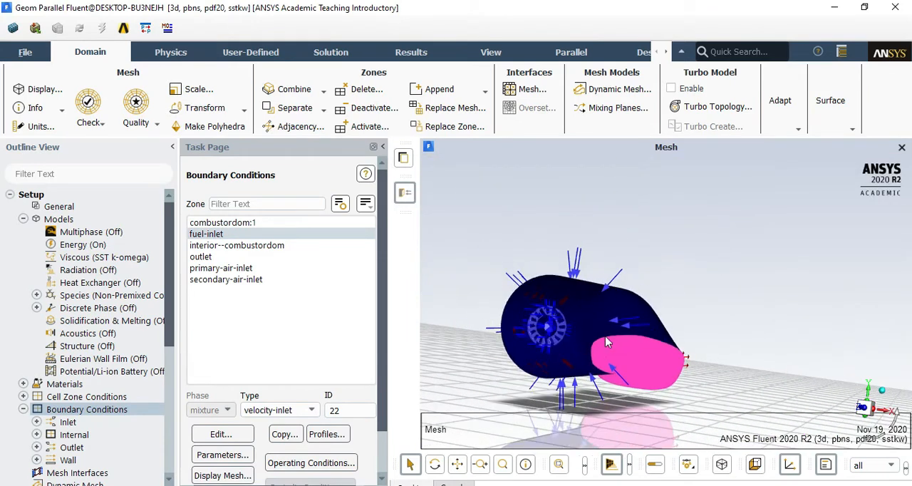
drag(606, 342, 579, 285)
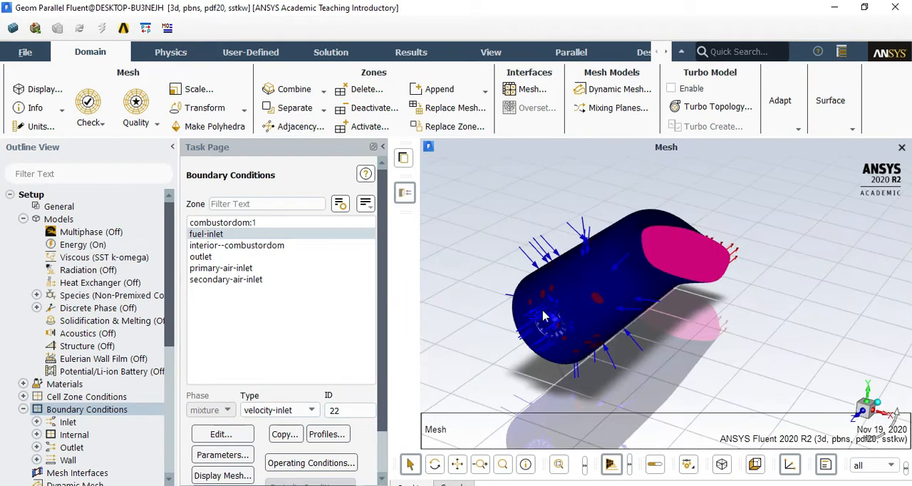
click(227, 280)
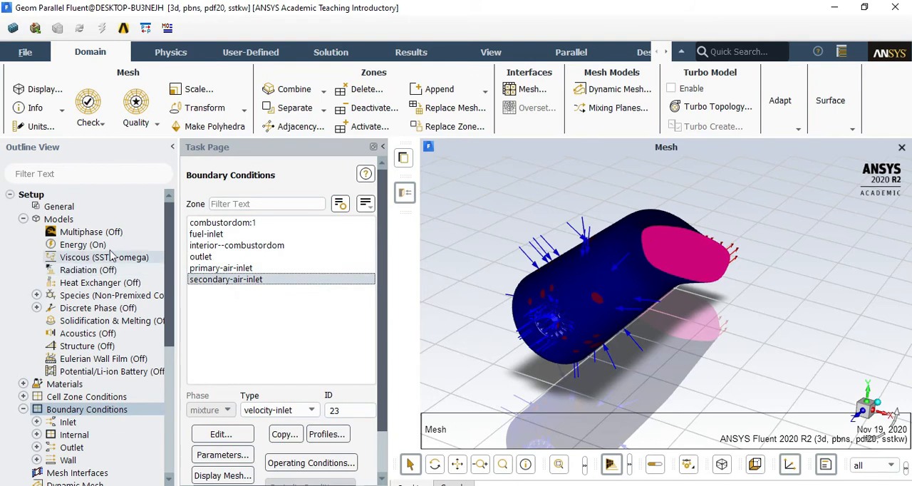
Initialize the solution with Standard Initialization, computing the initial values from all zones
scroll(110, 256, down, 7)
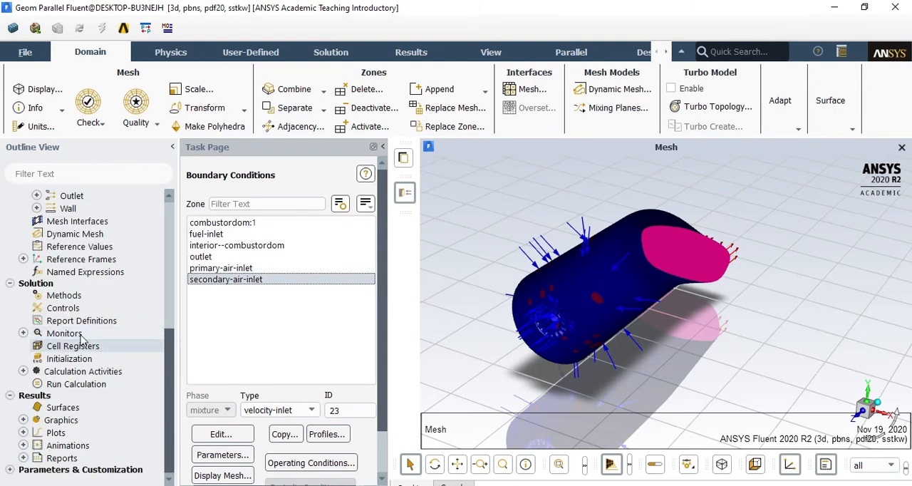
scroll(100, 341, up, 5)
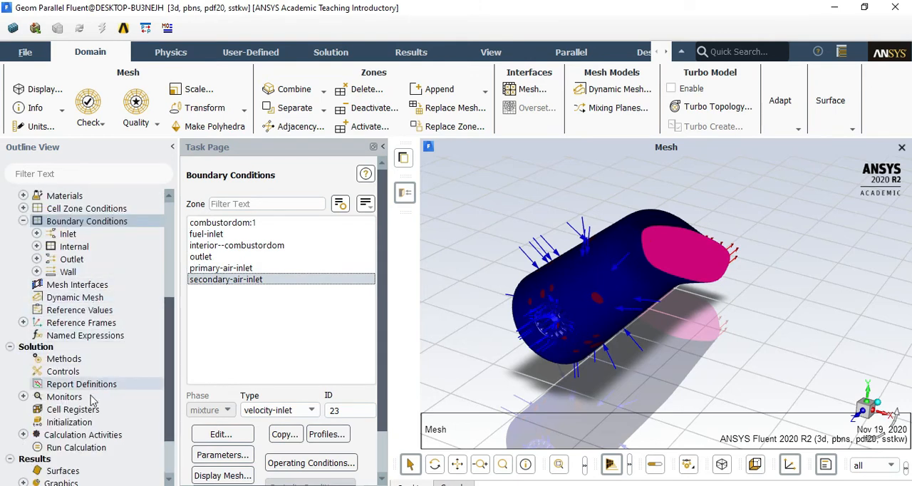
click(81, 421)
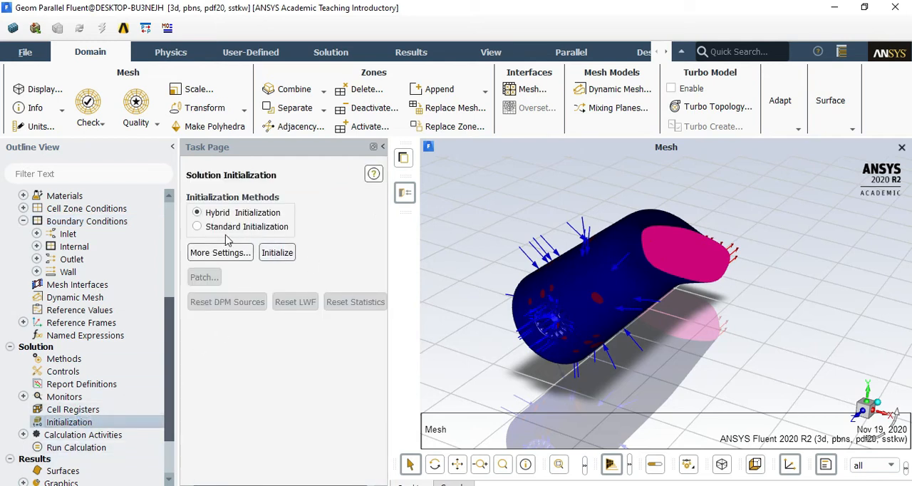
click(255, 227)
click(270, 257)
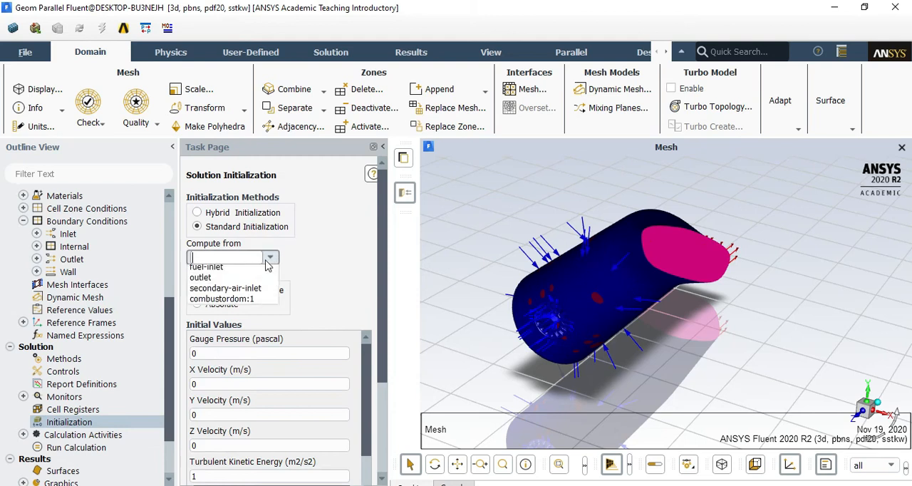
click(267, 265)
scroll(270, 320, down, 5)
click(209, 402)
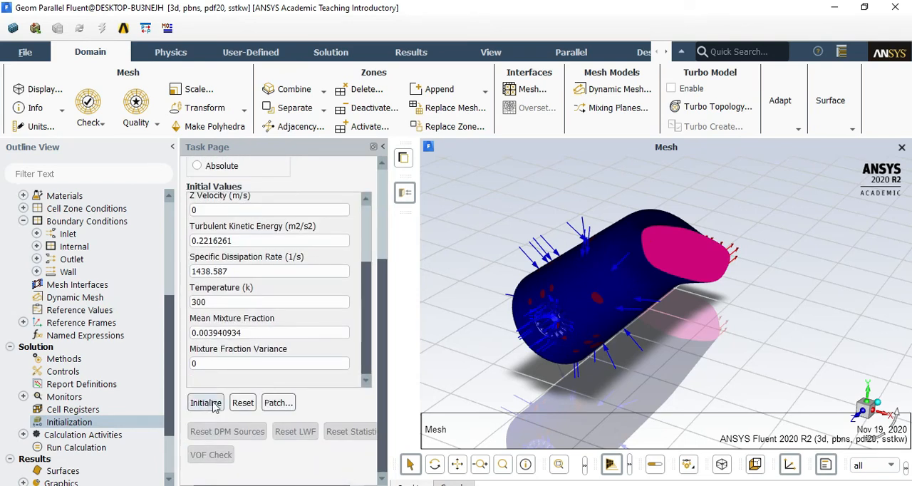
Run the calculation for 1000 iterations and follow its output in a widened console
double_click(107, 447)
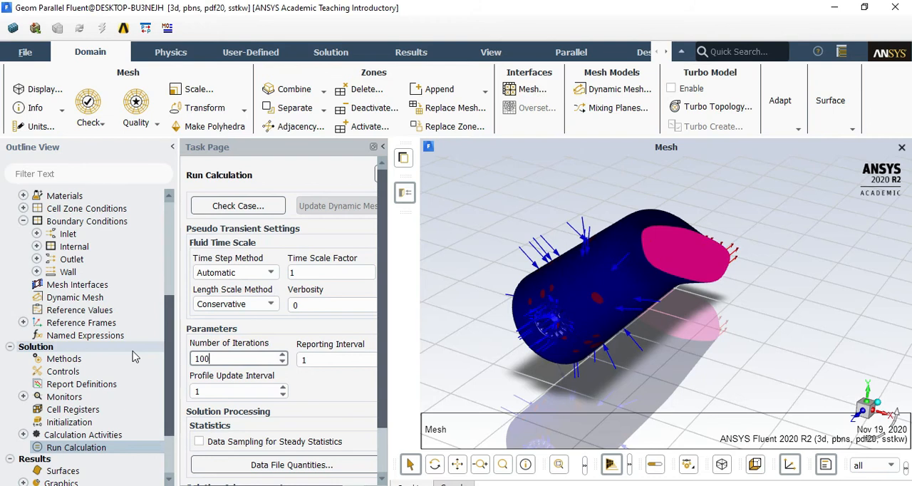
scroll(385, 334, down, 2)
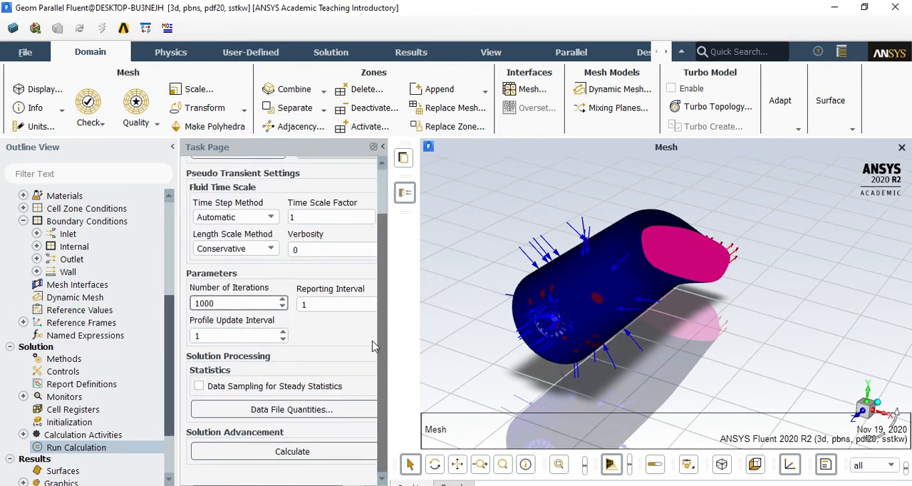
click(305, 452)
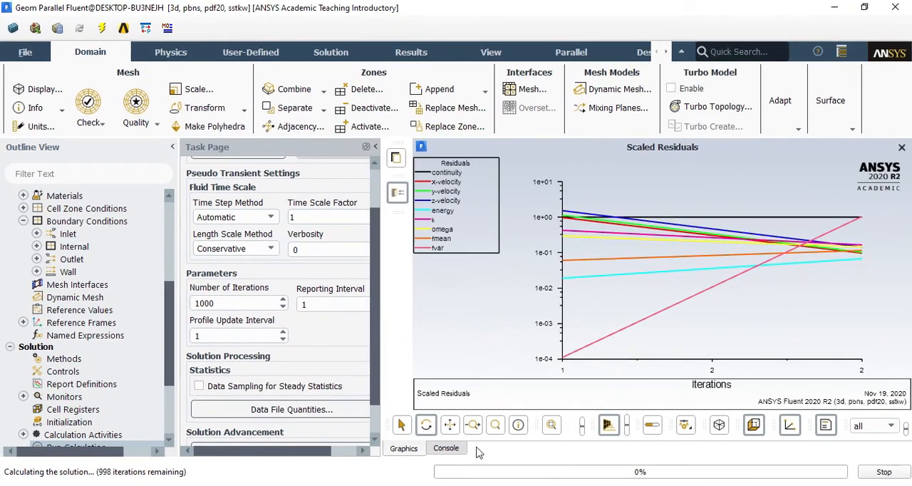
click(449, 448)
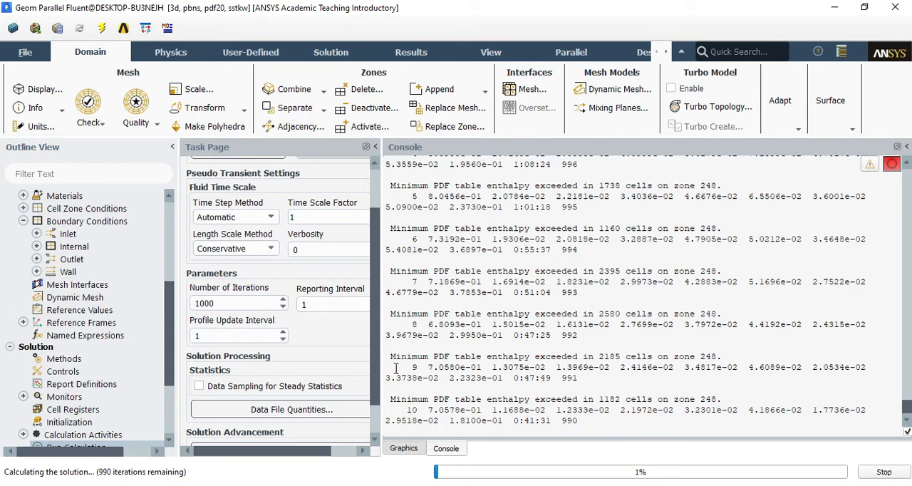
drag(381, 365, 212, 363)
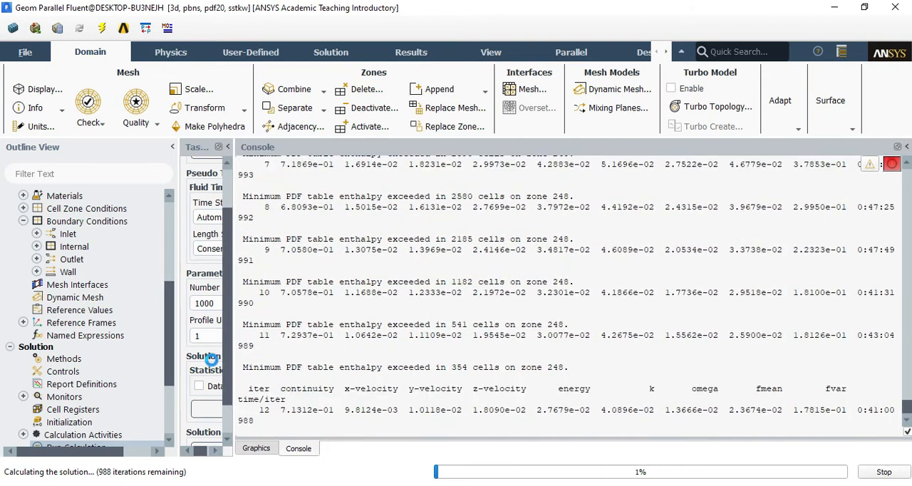
Widen the task page beside the console so the run calculation settings are fully readable
drag(259, 410, 271, 410)
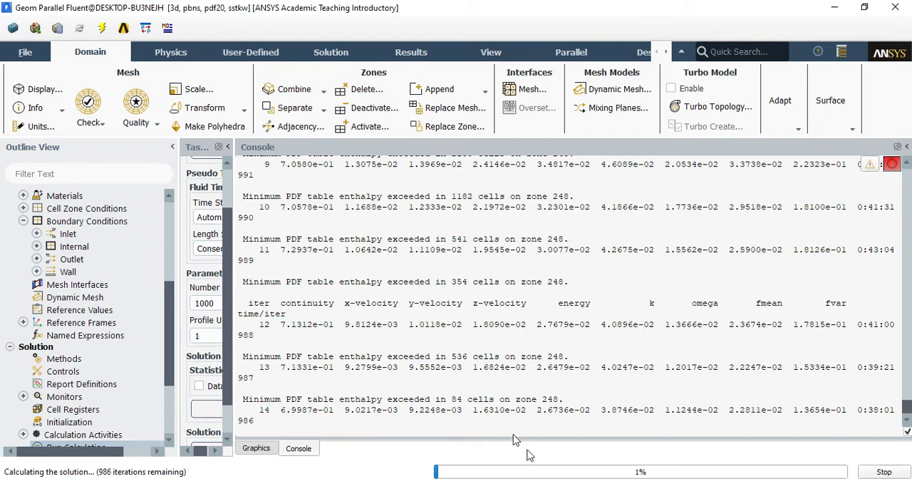
drag(464, 399, 451, 399)
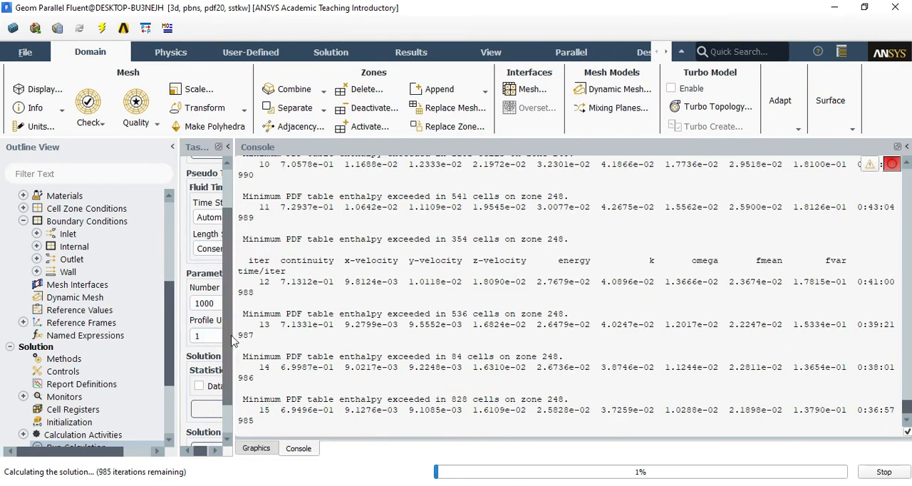
drag(232, 340, 364, 335)
drag(702, 404, 375, 400)
drag(364, 356, 430, 345)
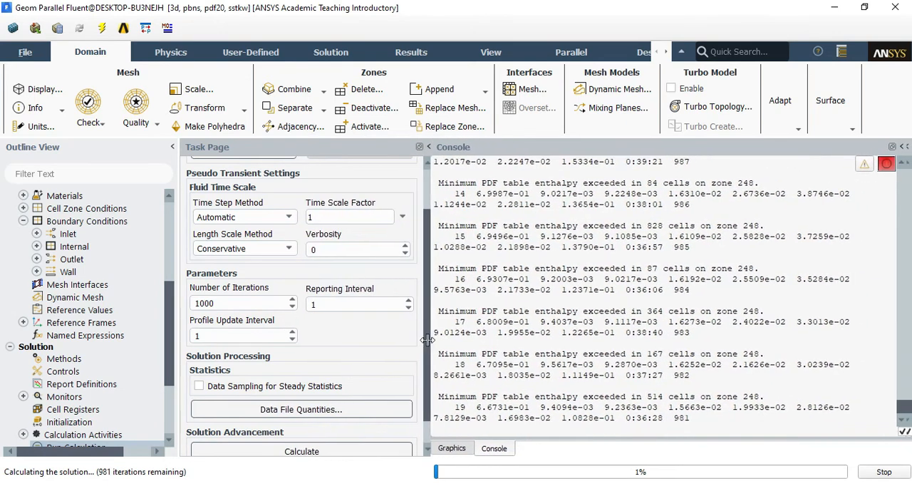
click(740, 485)
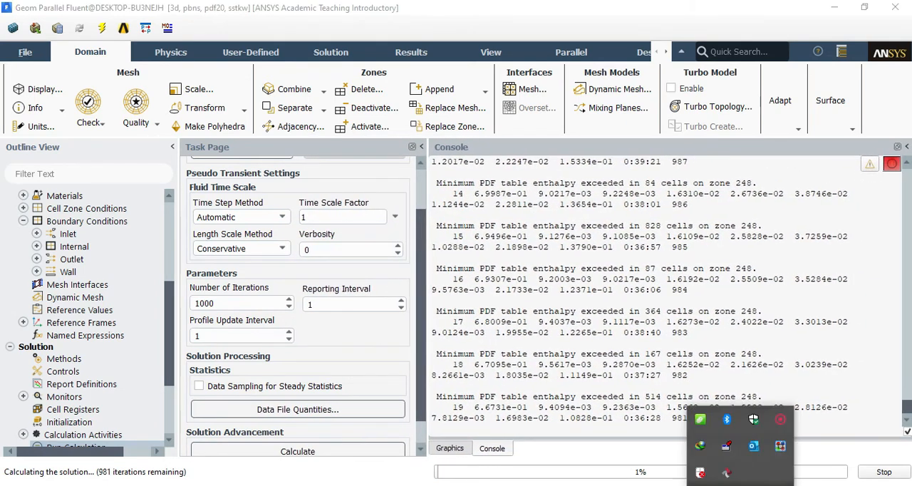
right_click(780, 420)
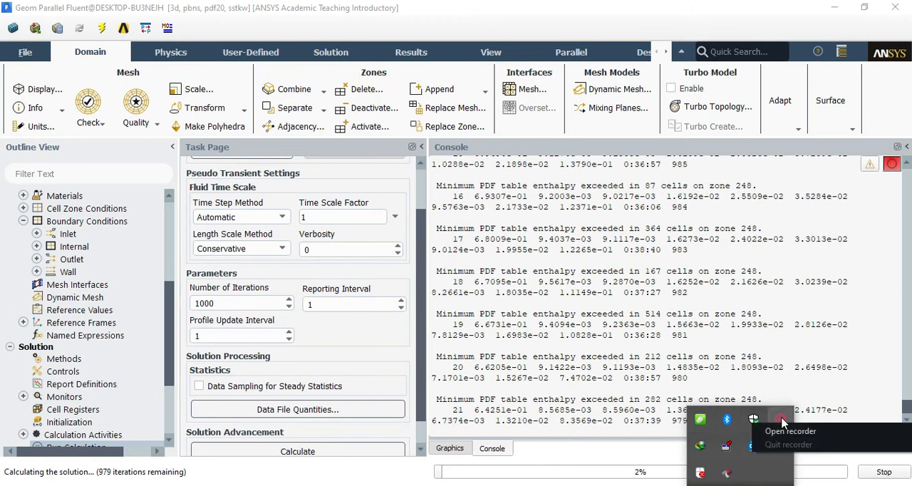
click(787, 430)
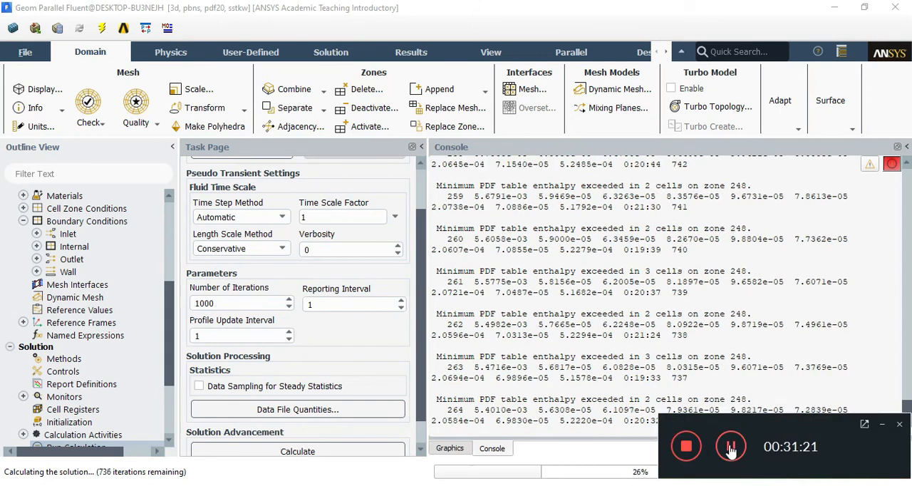
click(882, 425)
Compare the scaled residuals plot with the console's iteration output while the calculation runs
click(450, 450)
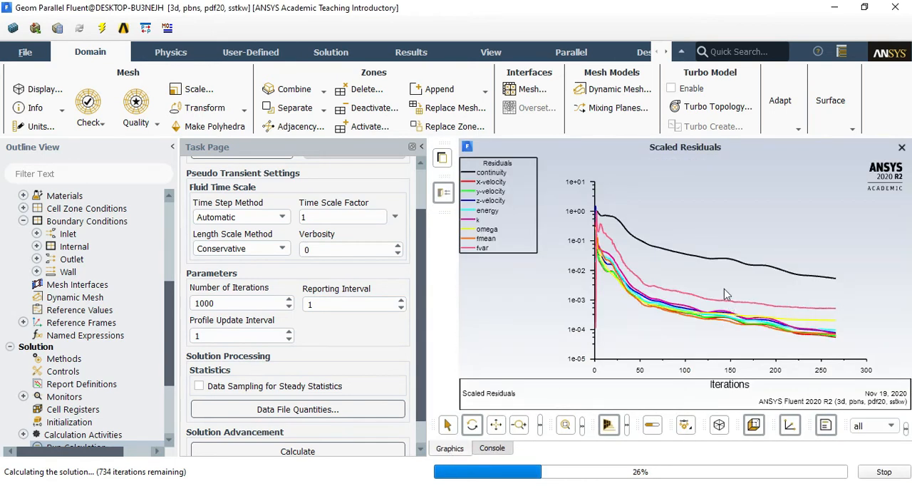
click(492, 448)
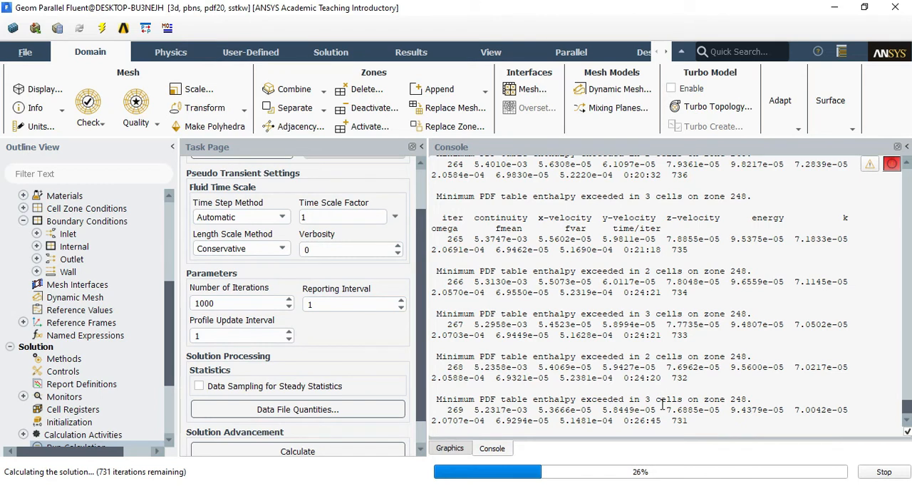
drag(647, 353, 651, 354)
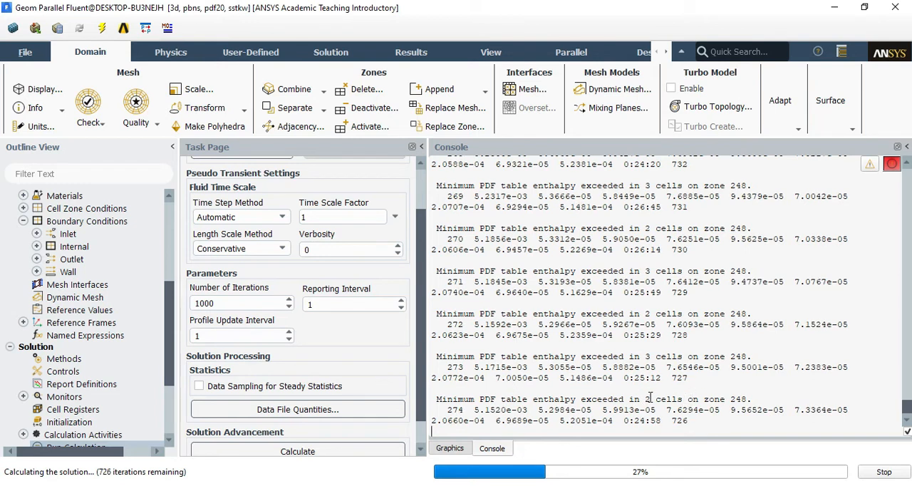
click(447, 449)
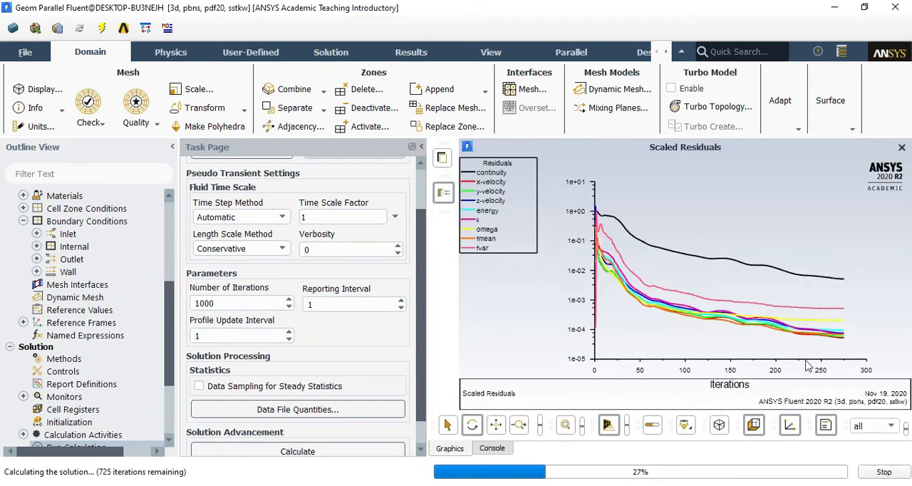
click(498, 449)
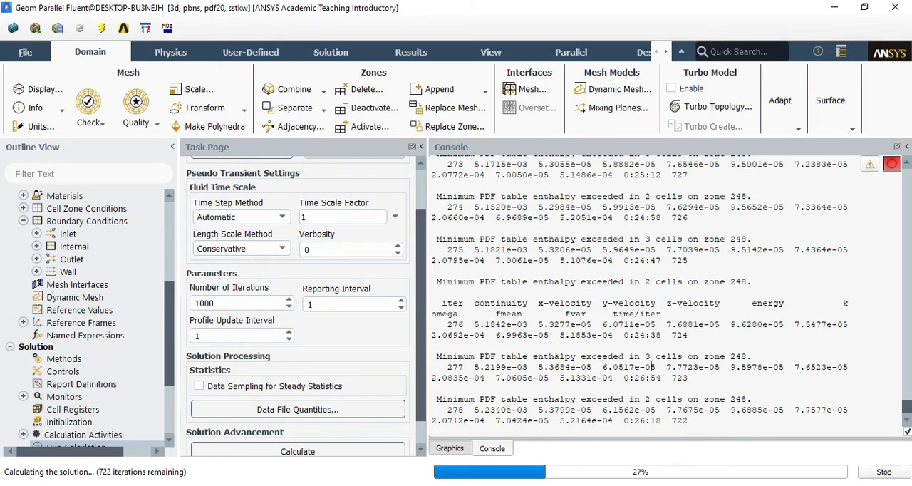
click(450, 448)
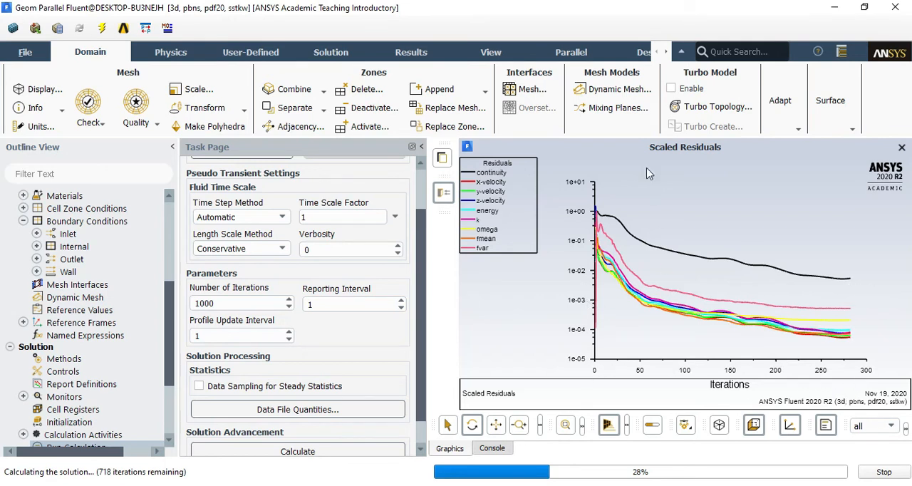
Stop the running calculation early and save the project
click(883, 471)
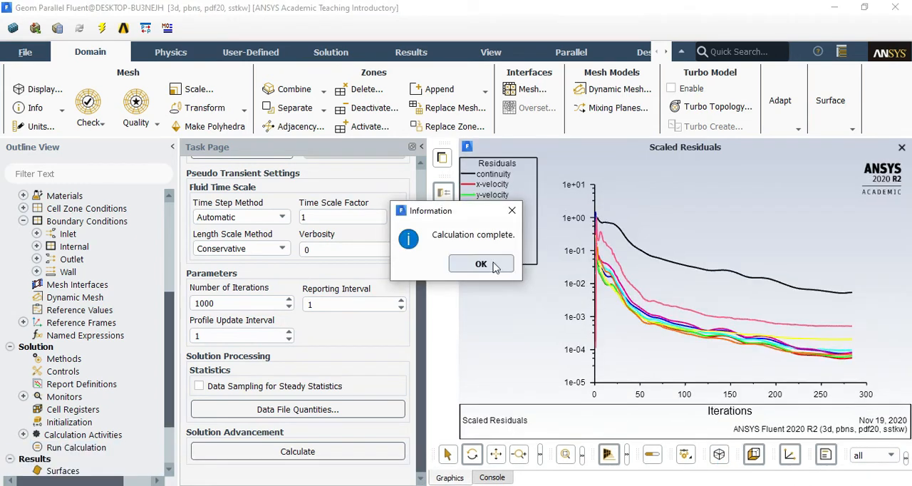
click(491, 264)
click(25, 52)
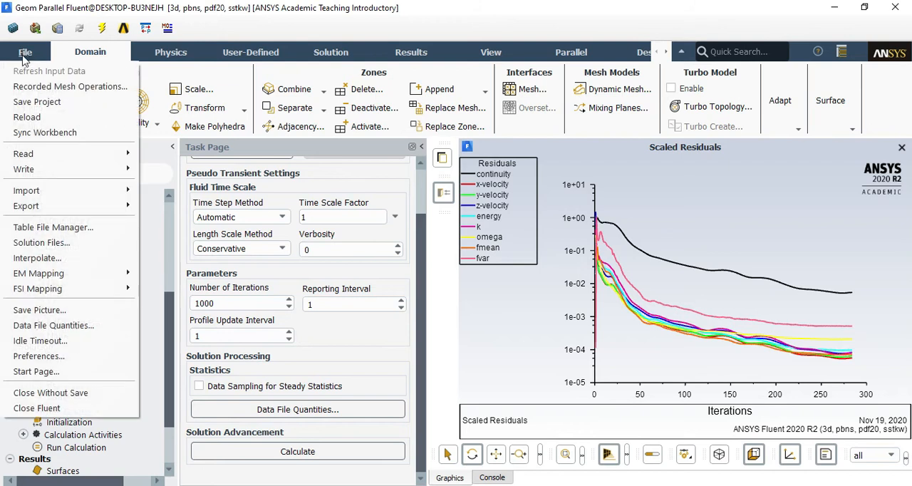
click(47, 102)
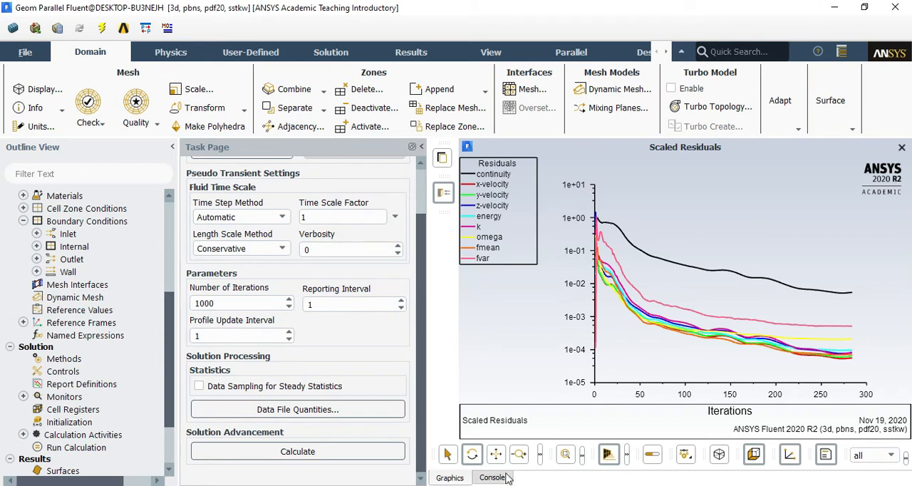
Check the console output for the written case and data files and return to the residuals plot
click(497, 477)
click(438, 478)
click(485, 480)
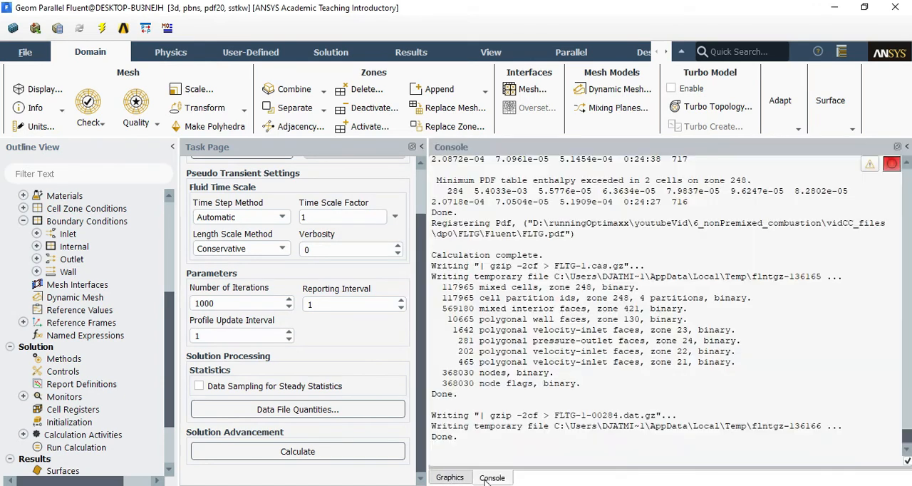
click(455, 479)
click(488, 478)
click(460, 478)
Start a solution data export with the file type CDAT for CFD-Post & EnSight
click(22, 57)
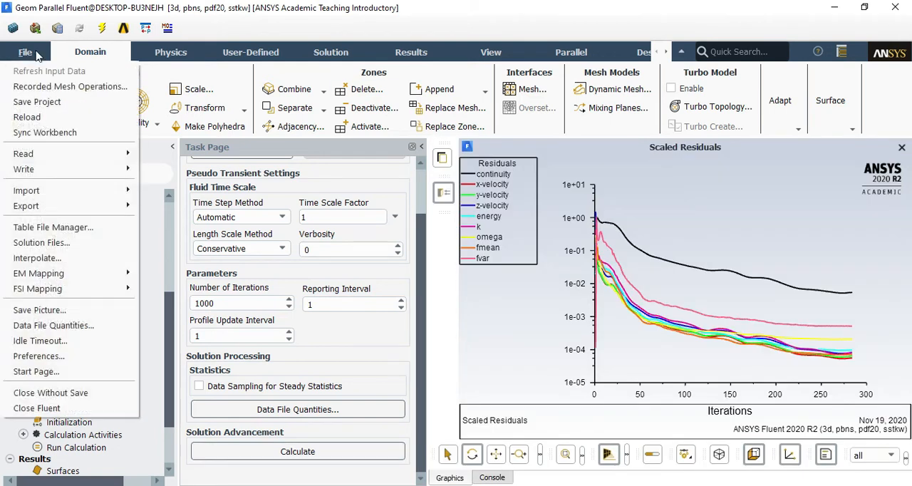
mouse_move(89, 206)
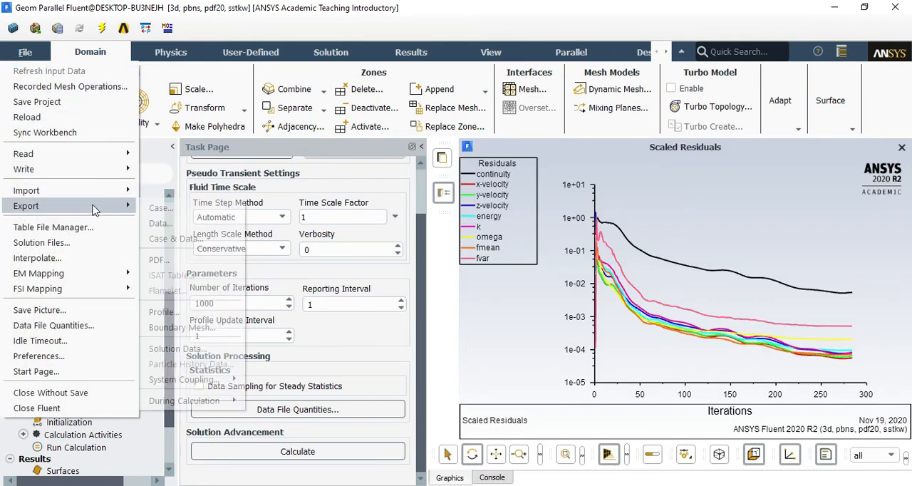
click(181, 348)
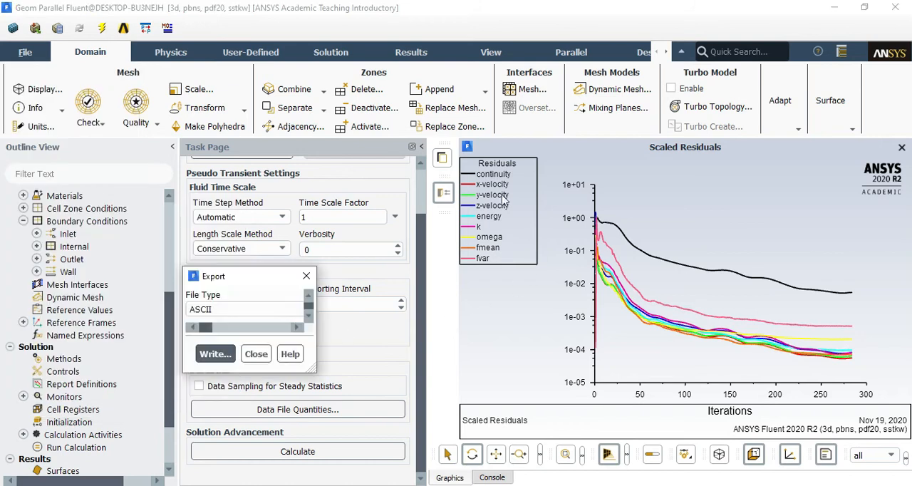
click(151, 119)
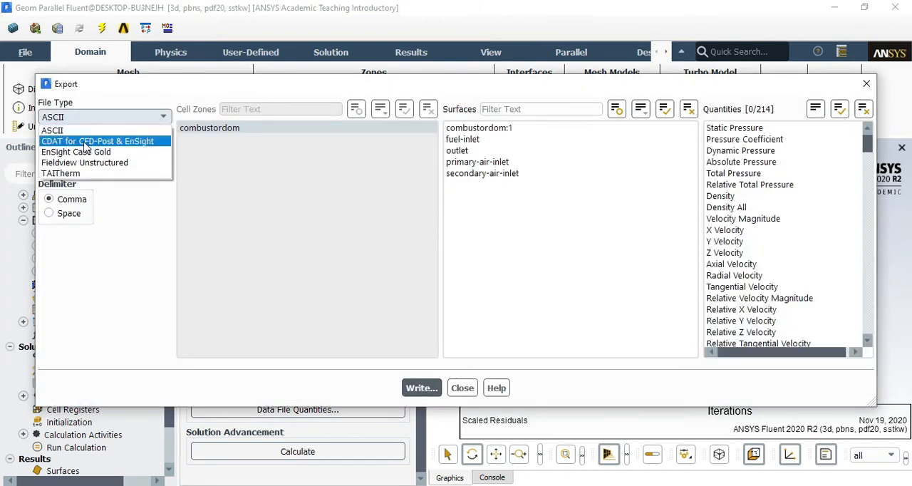
click(145, 141)
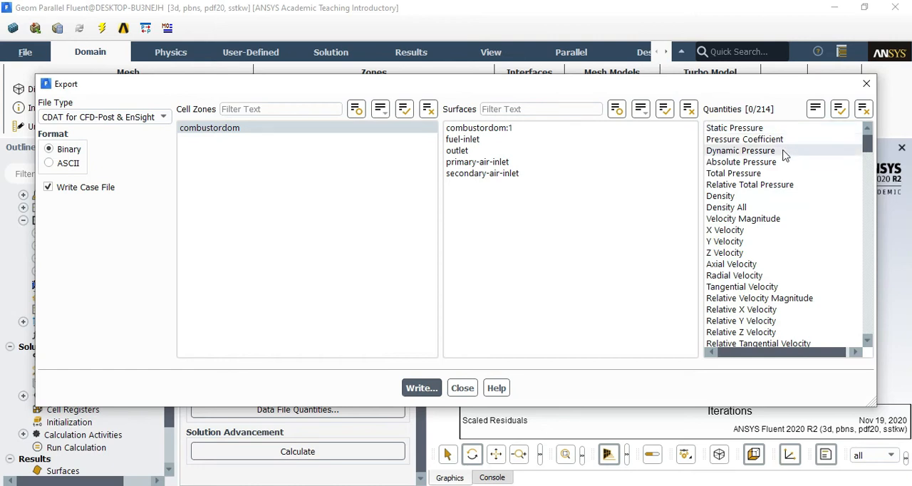
Select Static Pressure, Velocity Magnitude, X Velocity, Y Velocity and Z Velocity as export quantities
click(755, 128)
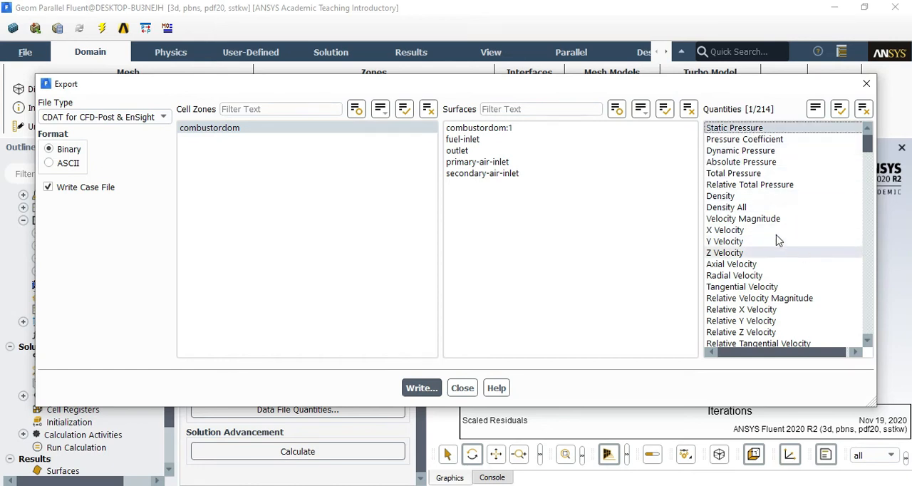
click(753, 219)
click(755, 230)
click(755, 241)
click(755, 253)
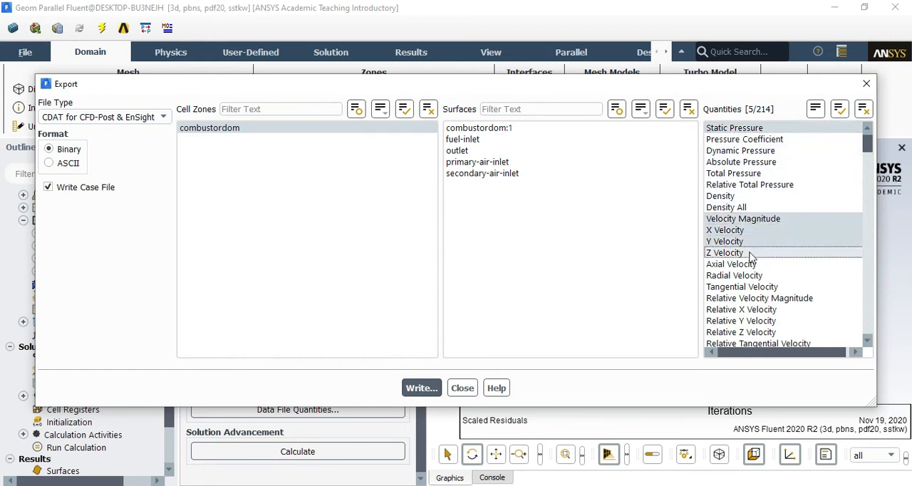
Add Static Temperature to the quantities selected for export
scroll(784, 239, down, 3)
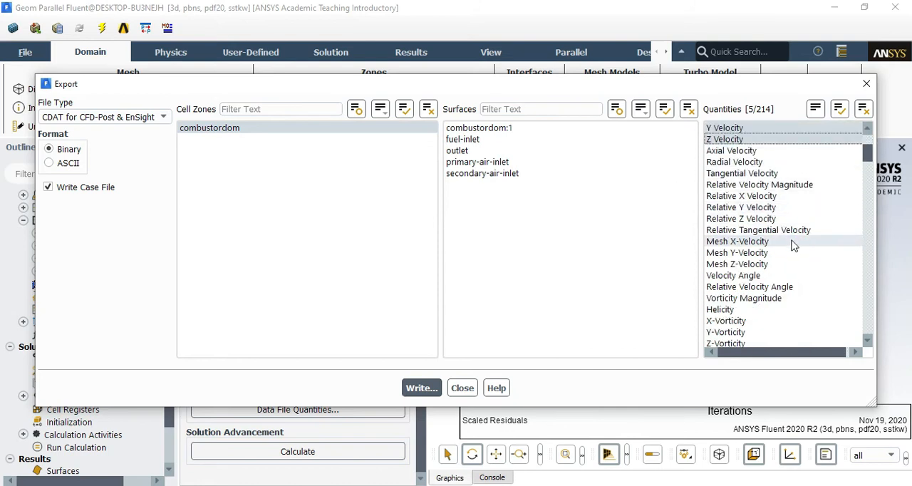
scroll(791, 242, down, 5)
scroll(776, 238, down, 3)
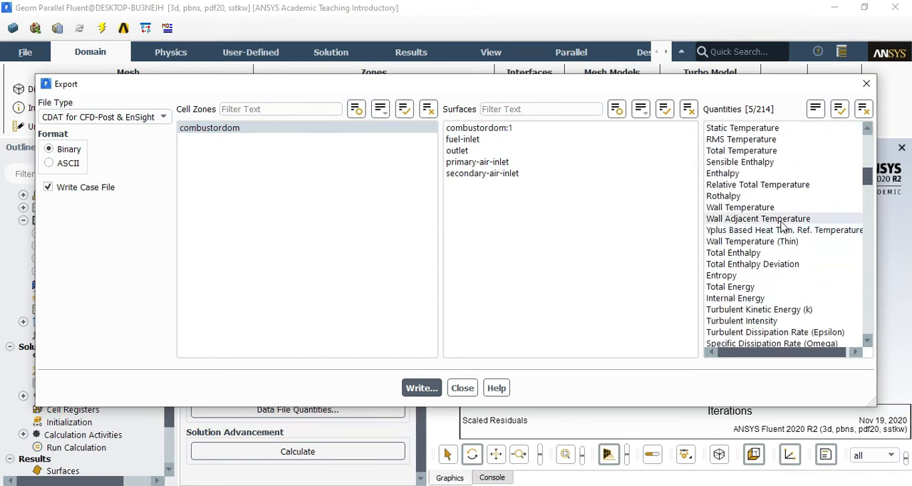
scroll(741, 229, up, 2)
scroll(753, 234, up, 2)
click(756, 241)
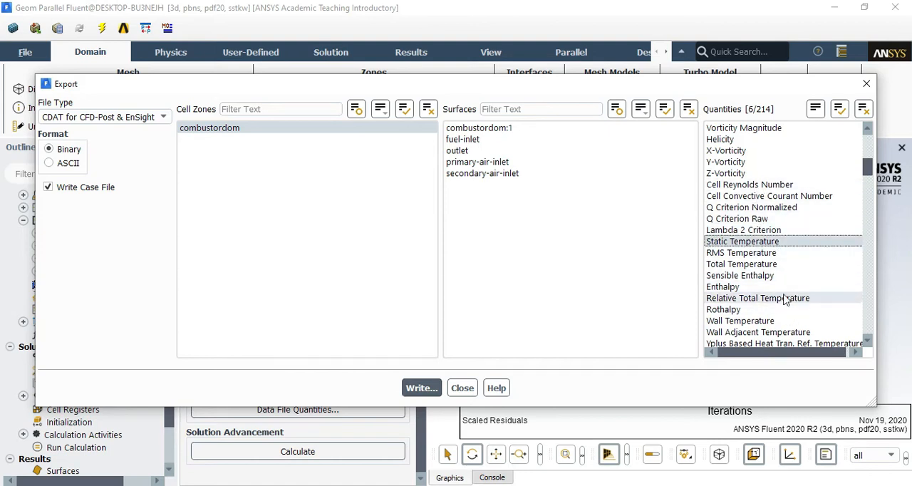
Add Turbulent Kinetic Energy (k), Turbulent Dissipation Rate (Epsilon) and Specific Dissipation Rate (Omega) to the export quantities
scroll(791, 299, down, 5)
scroll(791, 300, down, 2)
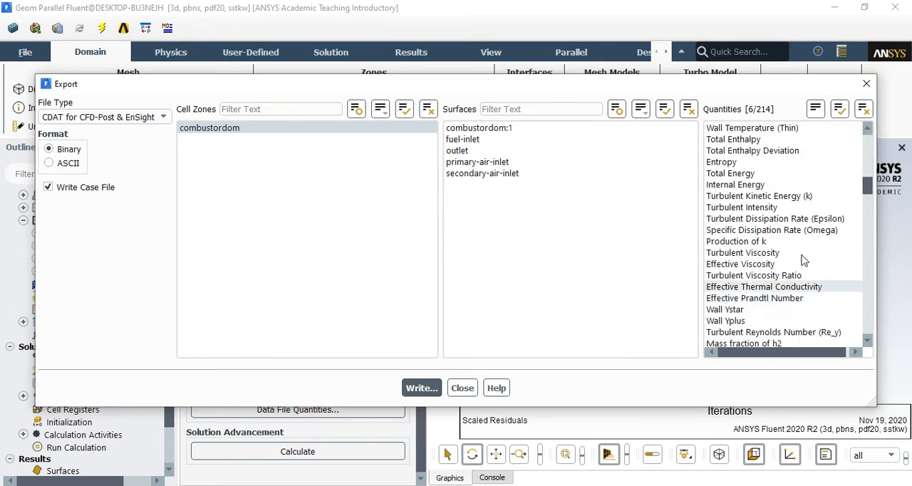
click(821, 198)
click(830, 220)
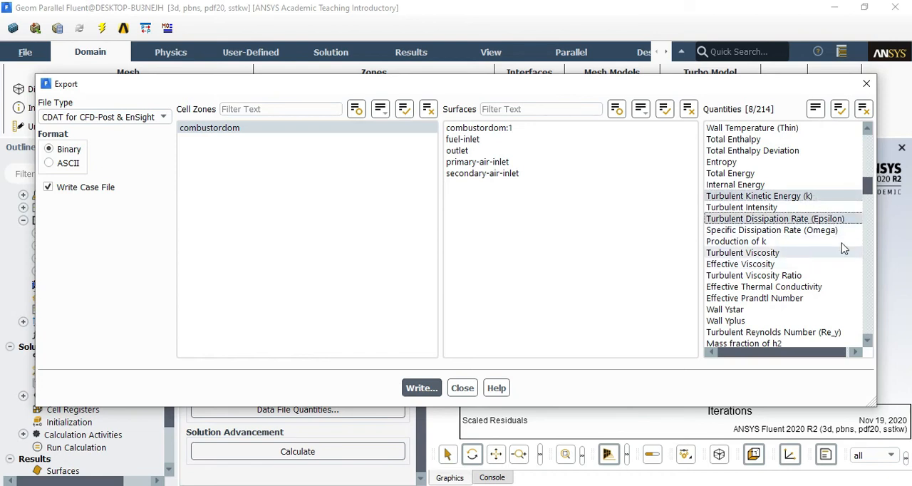
click(833, 232)
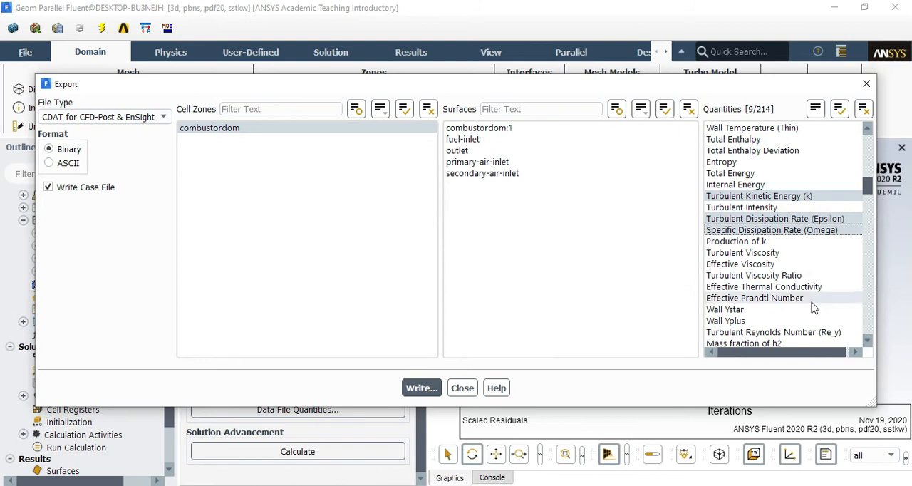
Look through the species mass fraction, mole fraction and molar concentration quantities available for export
scroll(816, 318, down, 2)
scroll(815, 318, down, 12)
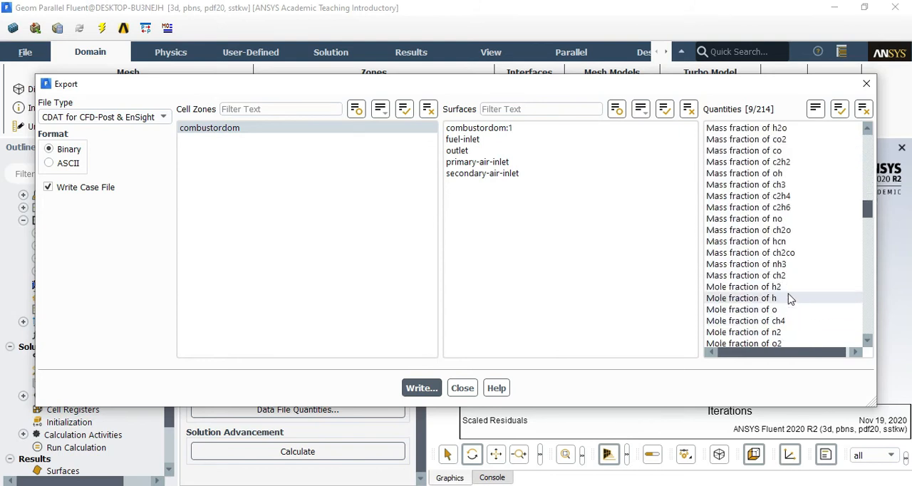
scroll(787, 293, down, 1)
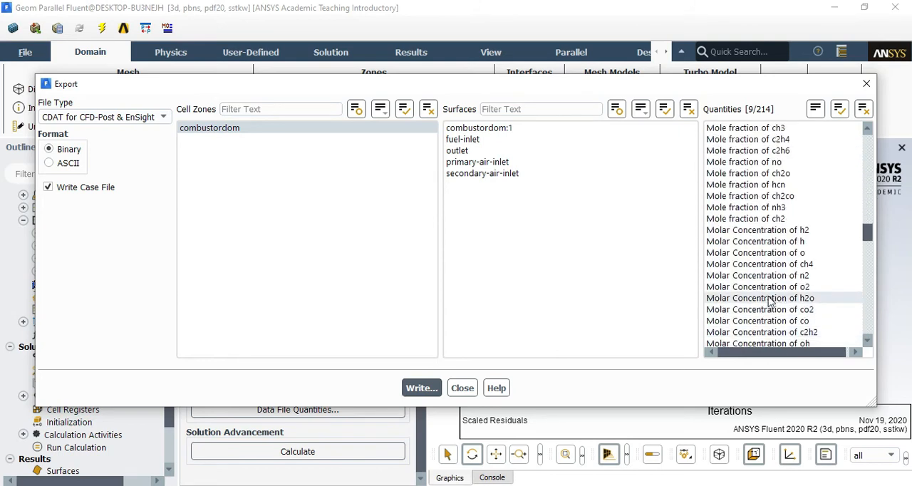
scroll(788, 298, up, 2)
scroll(789, 298, up, 3)
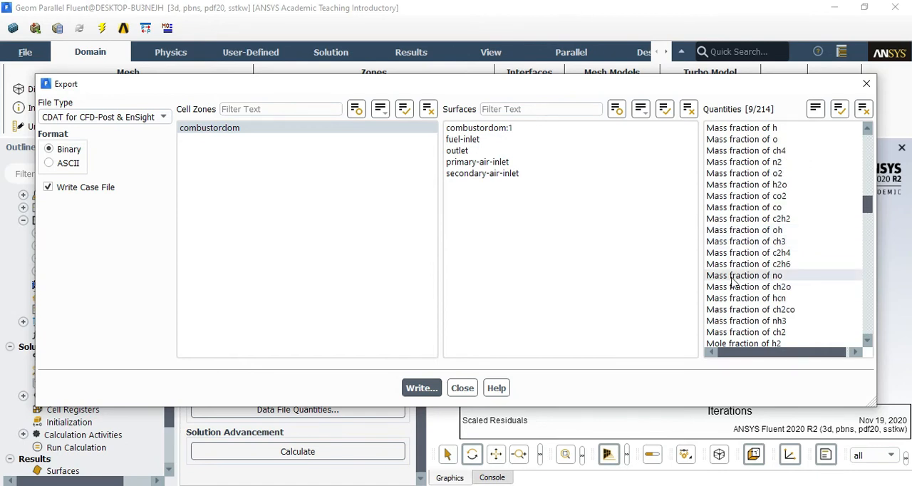
Switch to Snipping Tool and handwrite the reactants CH4 + (O2 + N2) with a reaction arrow below the combustor image
click(214, 485)
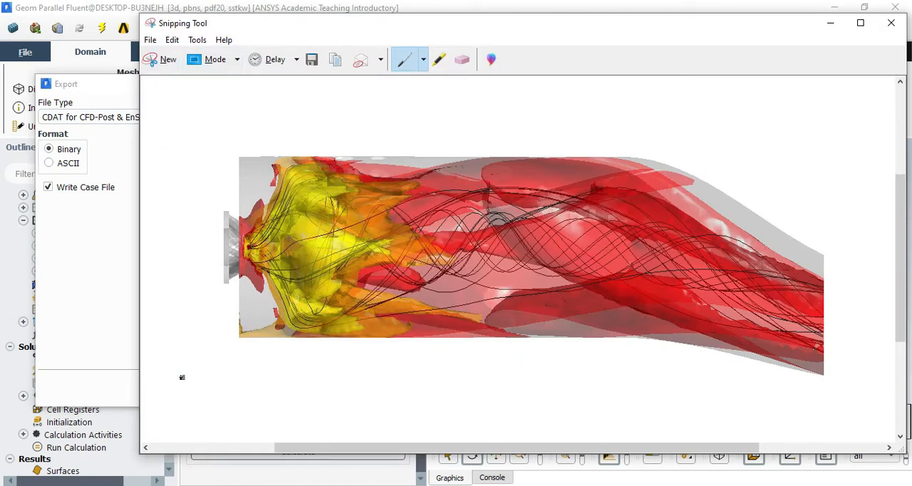
mouse_move(223, 375)
mouse_down()
mouse_move(211, 381)
mouse_move(239, 382)
mouse_up()
mouse_move(247, 374)
mouse_down()
mouse_move(252, 387)
mouse_move(279, 380)
mouse_up()
mouse_move(303, 364)
mouse_down()
mouse_move(302, 381)
mouse_move(314, 371)
mouse_up()
mouse_move(314, 363)
mouse_down()
mouse_move(315, 382)
mouse_move(294, 386)
mouse_move(311, 366)
mouse_move(345, 371)
mouse_up()
mouse_move(339, 364)
mouse_down()
mouse_move(339, 383)
mouse_move(349, 366)
mouse_move(365, 365)
mouse_move(376, 385)
mouse_up()
mouse_move(380, 354)
mouse_down()
mouse_move(390, 386)
mouse_move(442, 367)
mouse_up()
drag(437, 361, 437, 378)
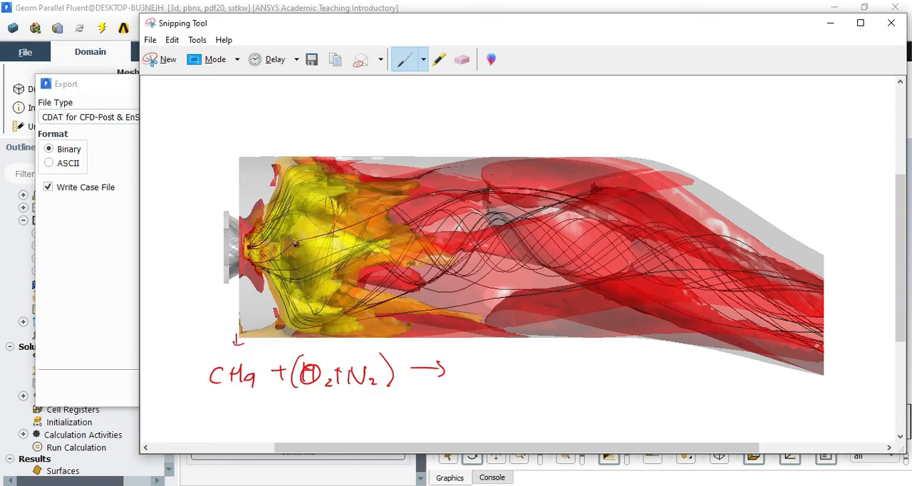
Circle the flame core near the fuel inlet and mark O2 and N2 in the equation with arrows
mouse_move(254, 231)
mouse_down()
mouse_move(297, 234)
mouse_move(258, 255)
mouse_move(301, 229)
mouse_up()
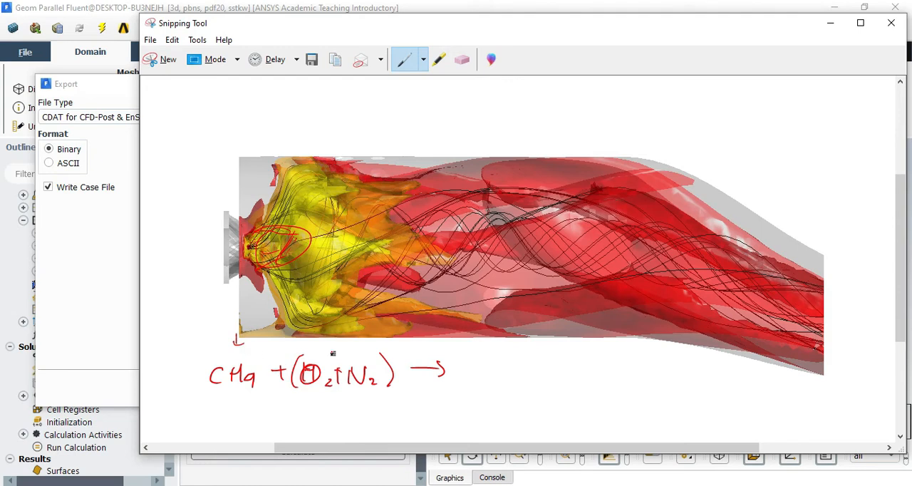
drag(314, 338, 314, 354)
drag(308, 346, 322, 346)
Handwrite the products CO2 + H2O after the reaction arrow and mark both with small arrows
mouse_move(478, 365)
mouse_down()
mouse_move(475, 384)
mouse_move(488, 363)
mouse_move(510, 387)
mouse_up()
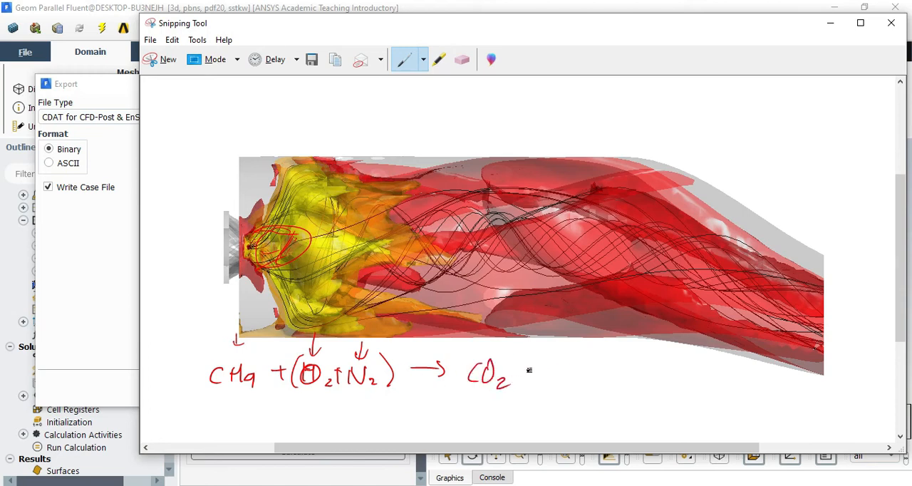
drag(524, 371, 535, 371)
drag(530, 361, 529, 380)
mouse_move(550, 360)
mouse_down()
mouse_move(549, 380)
mouse_move(560, 367)
mouse_up()
mouse_move(562, 356)
mouse_down()
mouse_move(560, 383)
mouse_move(585, 360)
mouse_up()
mouse_move(568, 325)
mouse_down()
mouse_move(568, 344)
mouse_move(578, 339)
mouse_up()
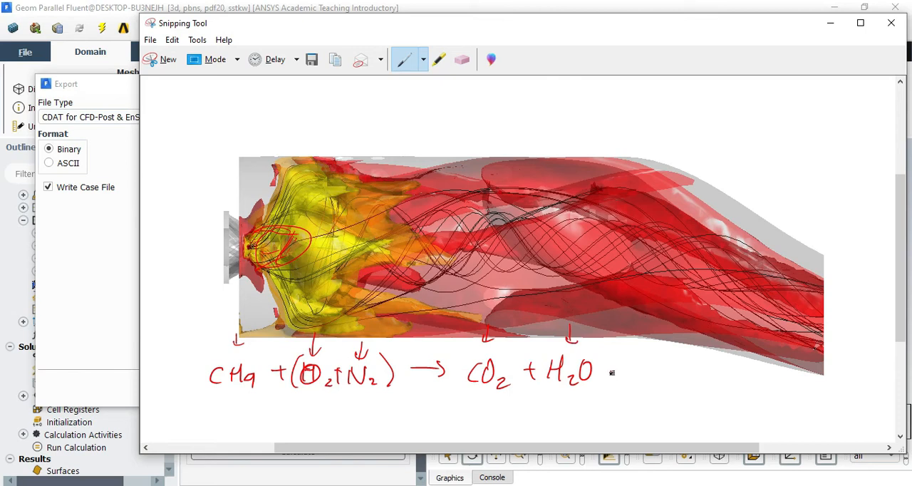
Extend the product side of the handwritten equation with CH4, (O2 + N2) and CO
mouse_move(611, 373)
mouse_down()
mouse_move(627, 372)
mouse_move(619, 385)
mouse_up()
drag(648, 362, 651, 382)
mouse_move(656, 360)
mouse_down()
mouse_move(654, 381)
mouse_move(670, 369)
mouse_up()
mouse_move(671, 360)
mouse_down()
mouse_move(670, 380)
mouse_move(687, 377)
mouse_up()
drag(683, 371, 687, 376)
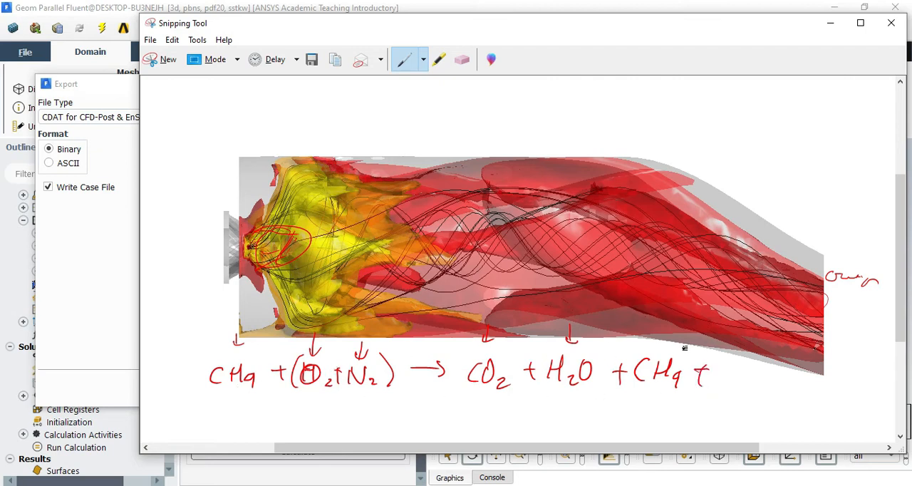
drag(730, 363, 722, 390)
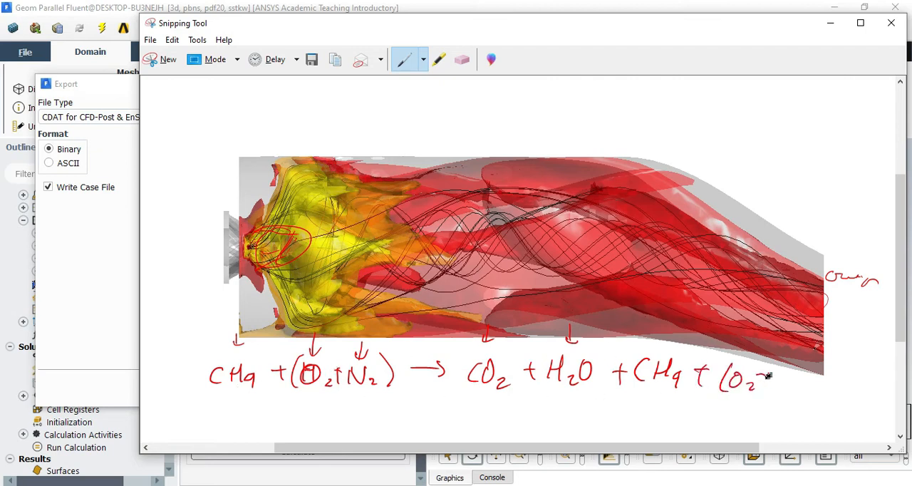
drag(797, 362, 802, 401)
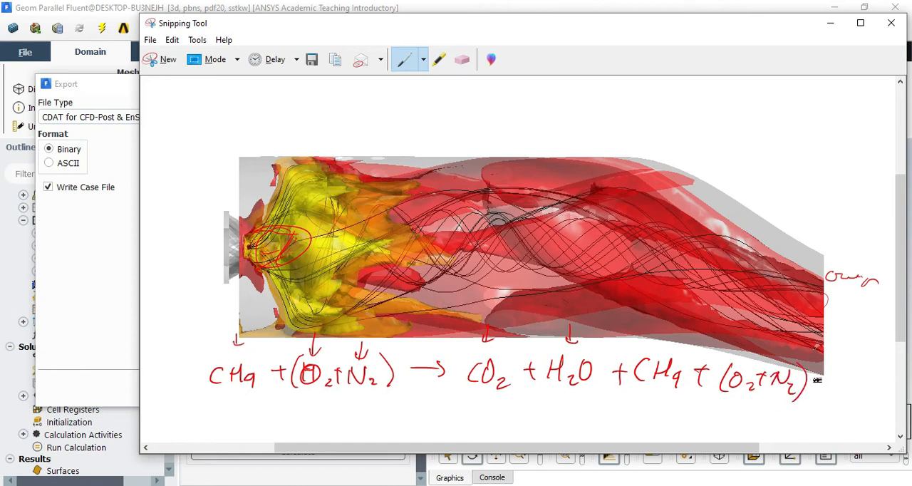
drag(857, 387, 854, 372)
Underline both sides of the reaction equation and write the labels mass fraction and mole fraction beside the reactants
drag(507, 399, 844, 413)
drag(412, 410, 203, 408)
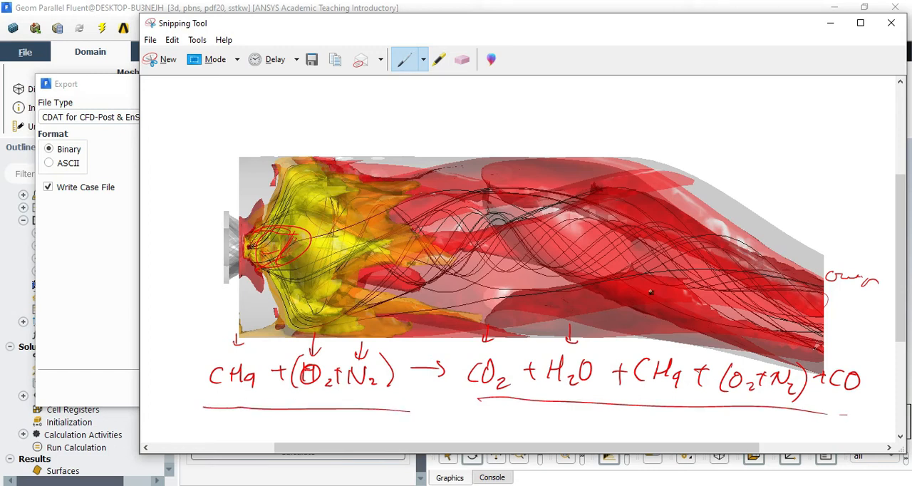
drag(191, 361, 177, 349)
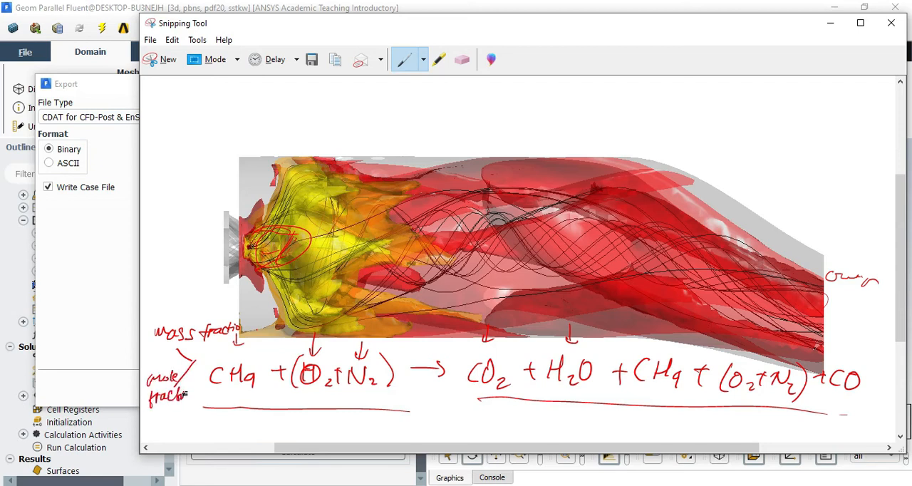
Return to Fluent and add the mass fractions of ch4, n2, o2, h2o, co2 and co to the export quantities
click(127, 419)
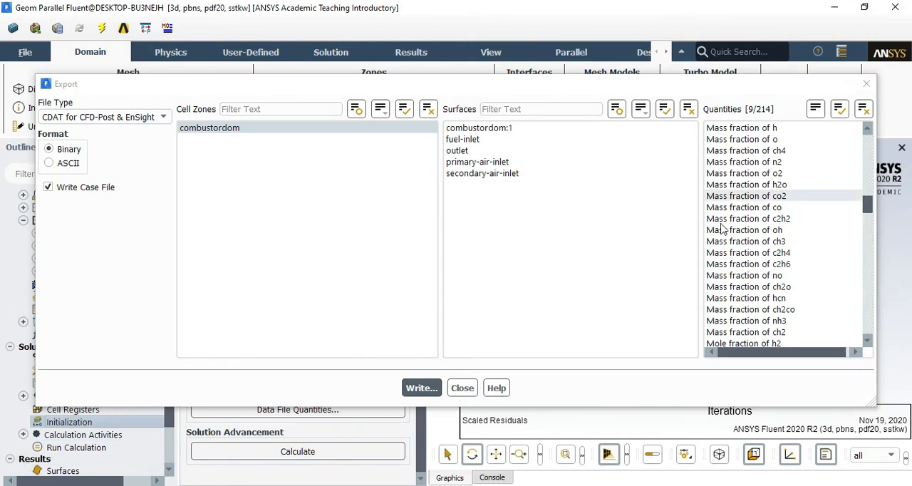
scroll(765, 235, up, 5)
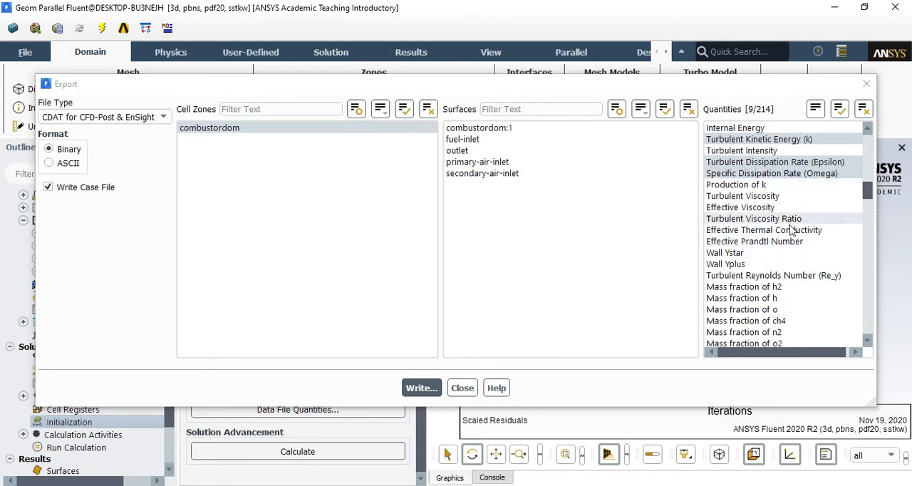
scroll(793, 239, down, 2)
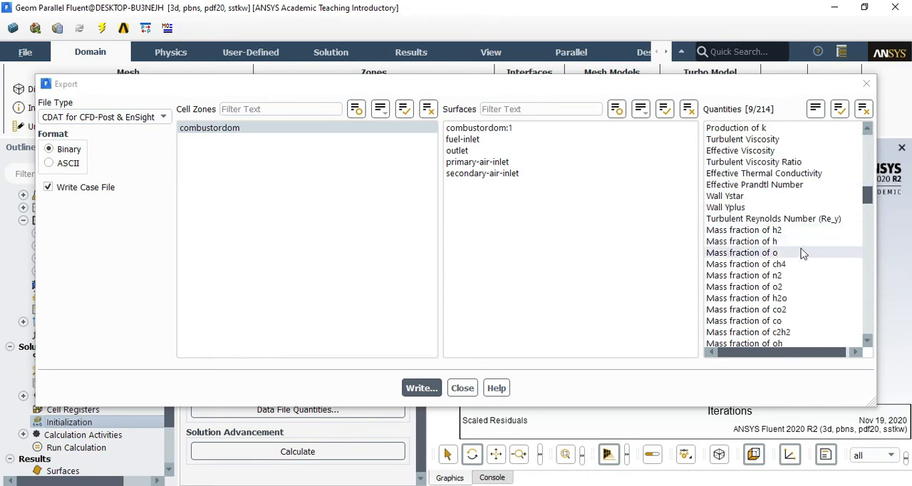
scroll(790, 227, down, 2)
click(759, 208)
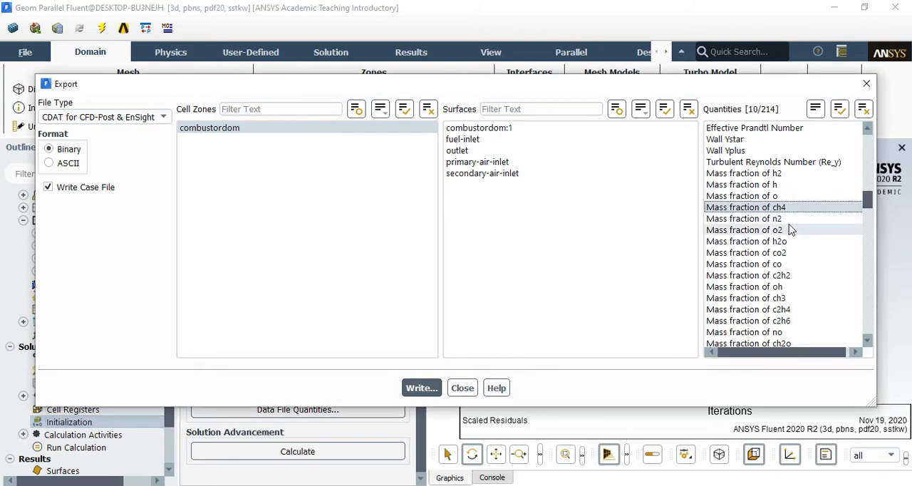
click(776, 219)
click(773, 230)
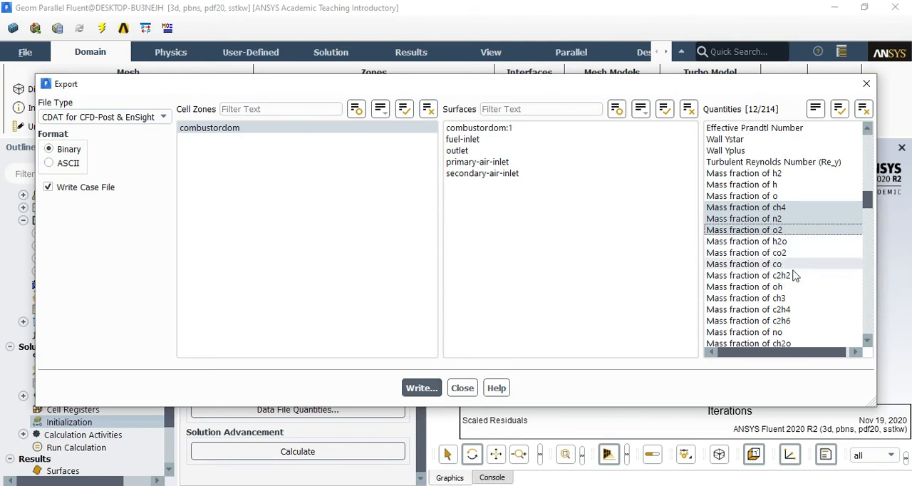
click(788, 242)
click(789, 254)
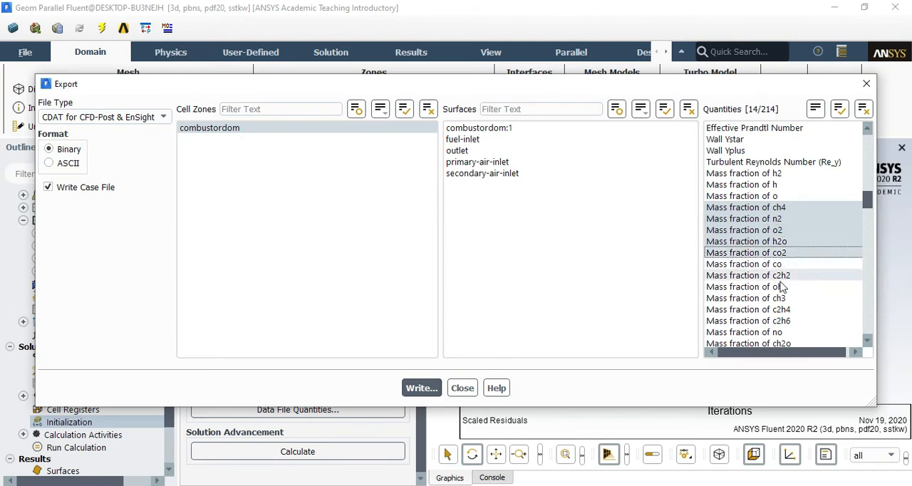
click(772, 265)
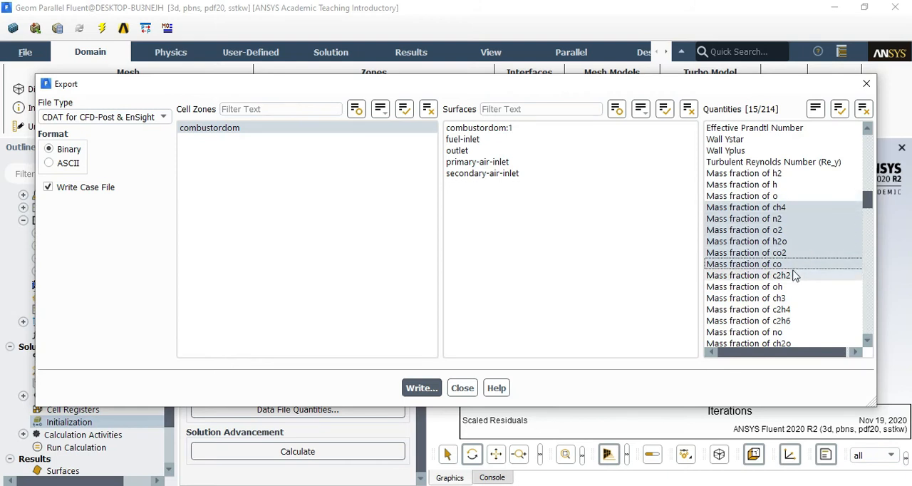
Look through the rest of the export quantities and review the pressure, velocity, temperature and turbulence selections
scroll(837, 315, down, 5)
scroll(833, 314, down, 5)
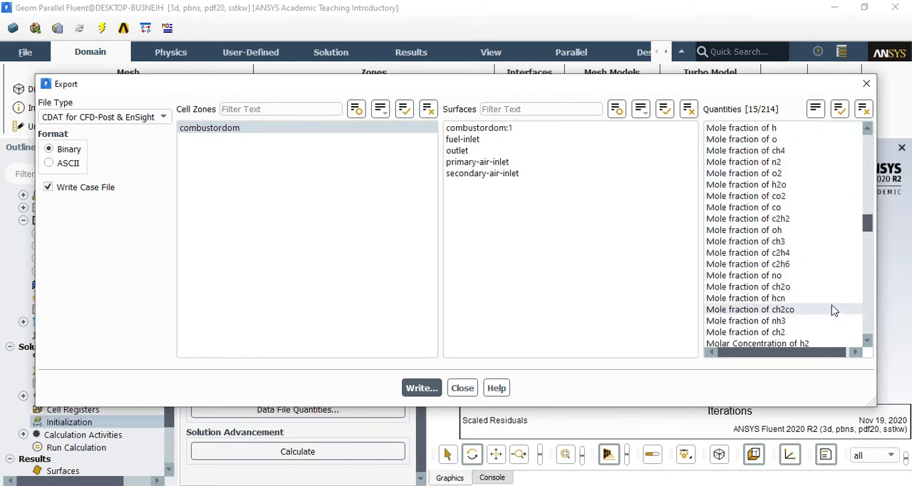
scroll(777, 292, up, 10)
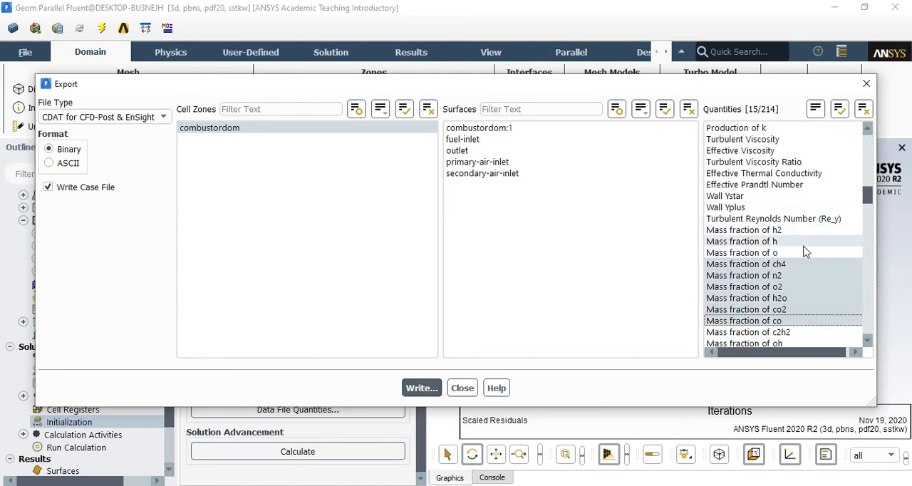
scroll(797, 275, down, 8)
scroll(797, 275, down, 15)
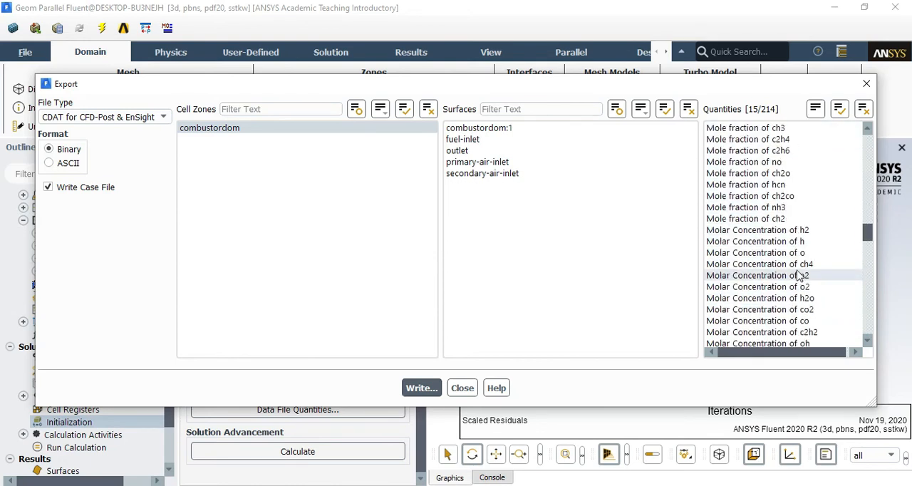
scroll(784, 250, up, 14)
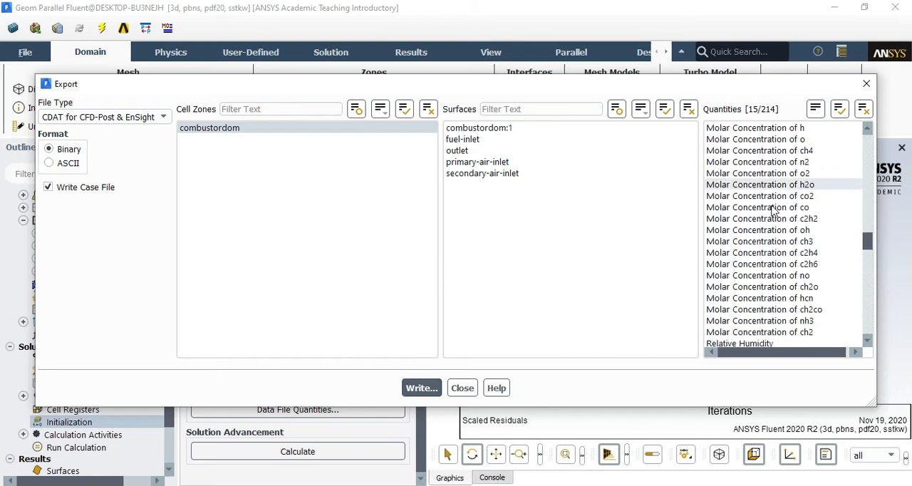
scroll(759, 271, down, 6)
scroll(760, 272, down, 5)
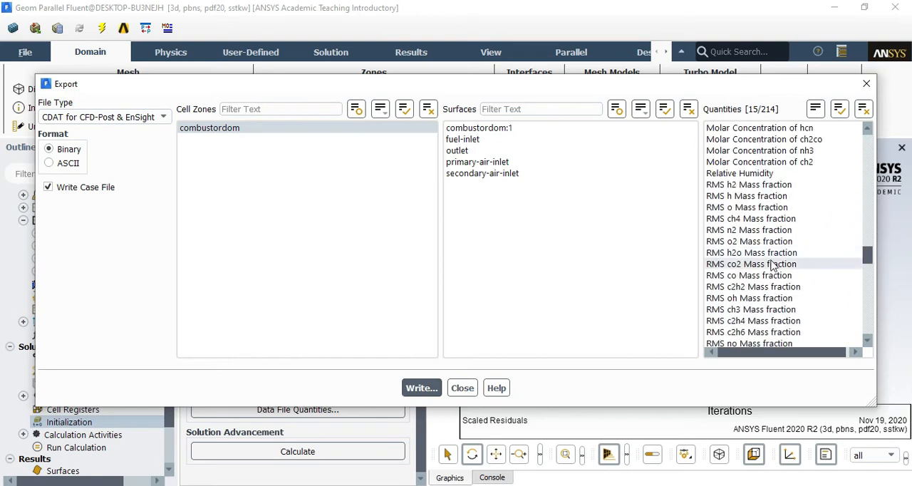
scroll(778, 274, down, 20)
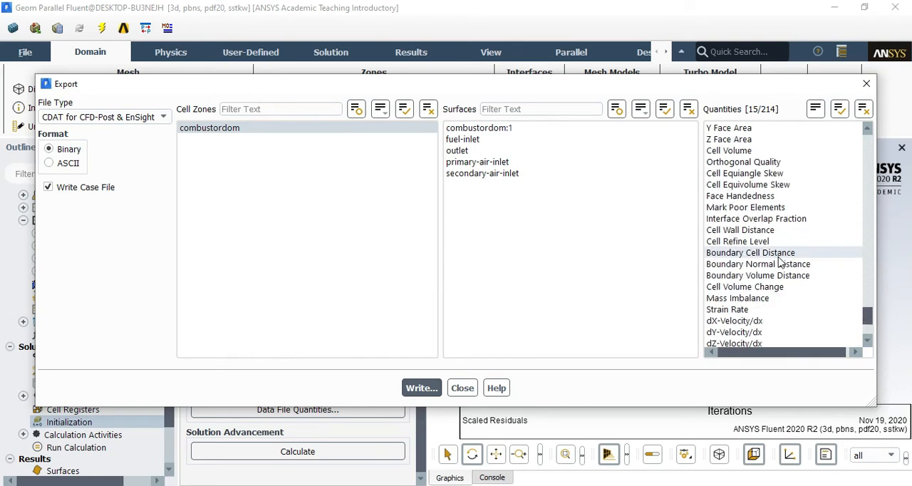
scroll(779, 275, up, 20)
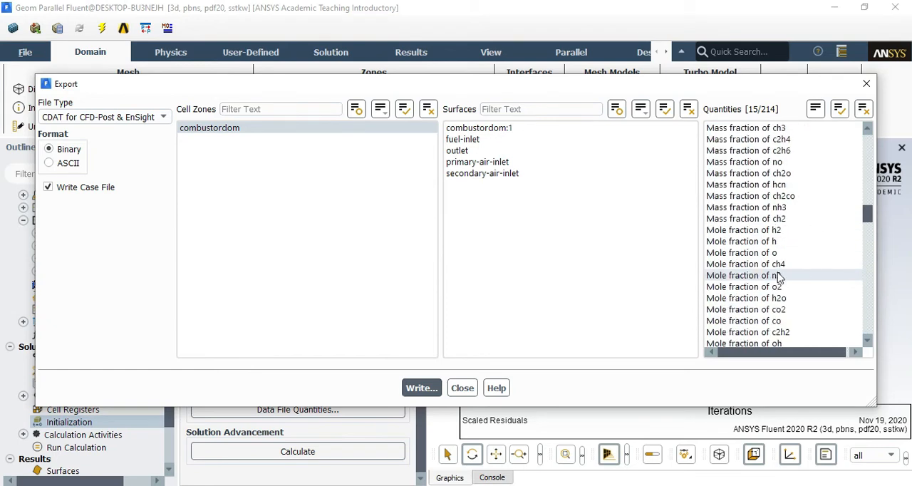
scroll(779, 267, up, 10)
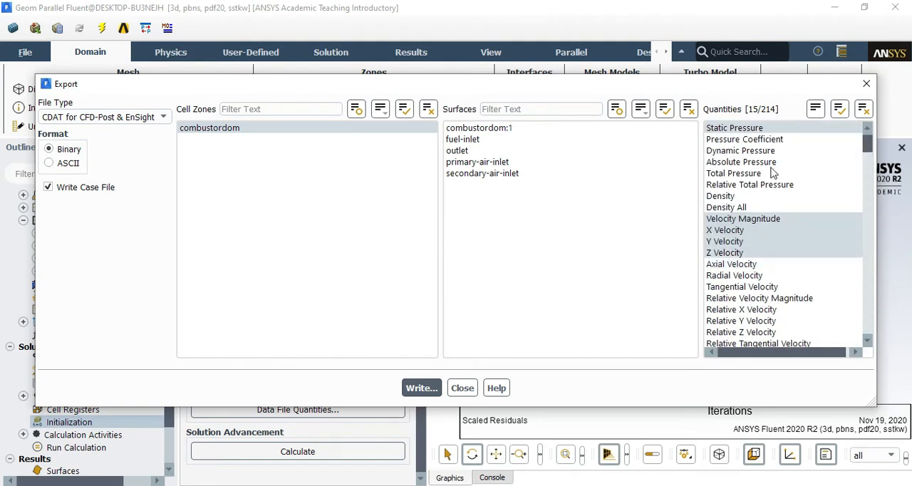
scroll(716, 256, down, 8)
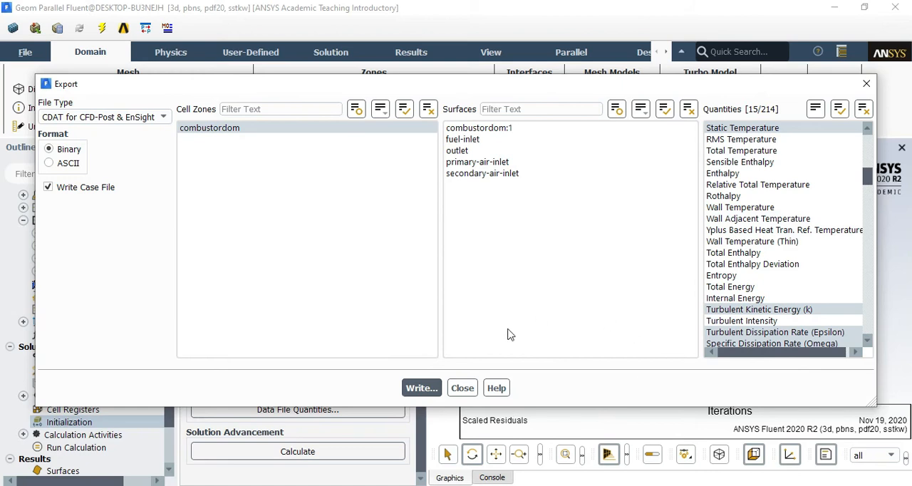
Write the CDAT export to the project's Fluent folder under the file name hasilsimpem
click(431, 388)
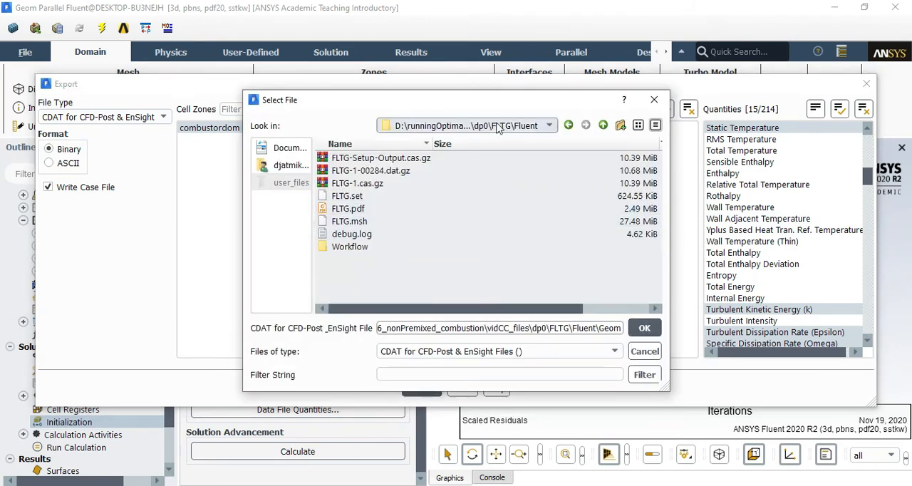
click(549, 126)
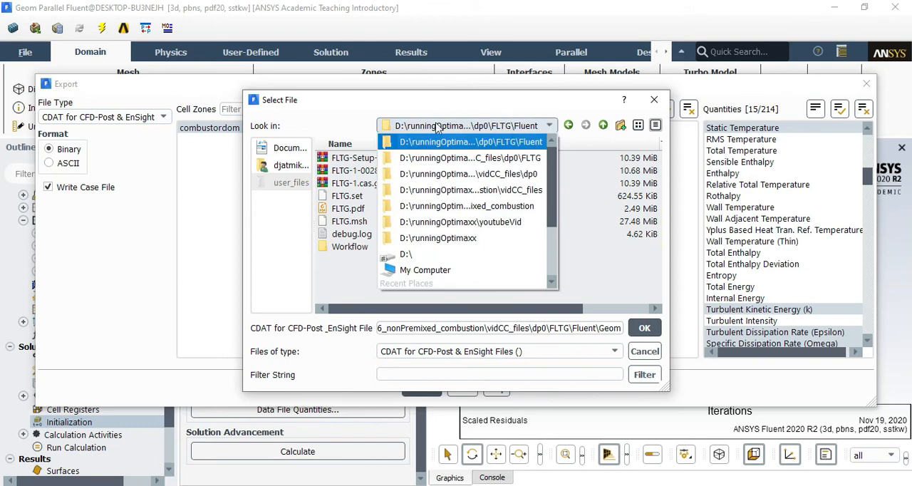
click(507, 127)
click(414, 328)
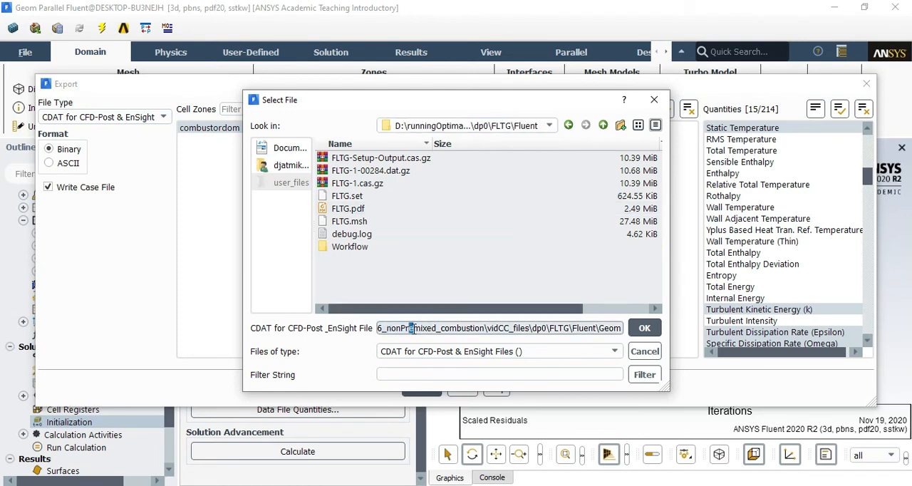
triple_click(414, 329)
text(hasilsimpem)
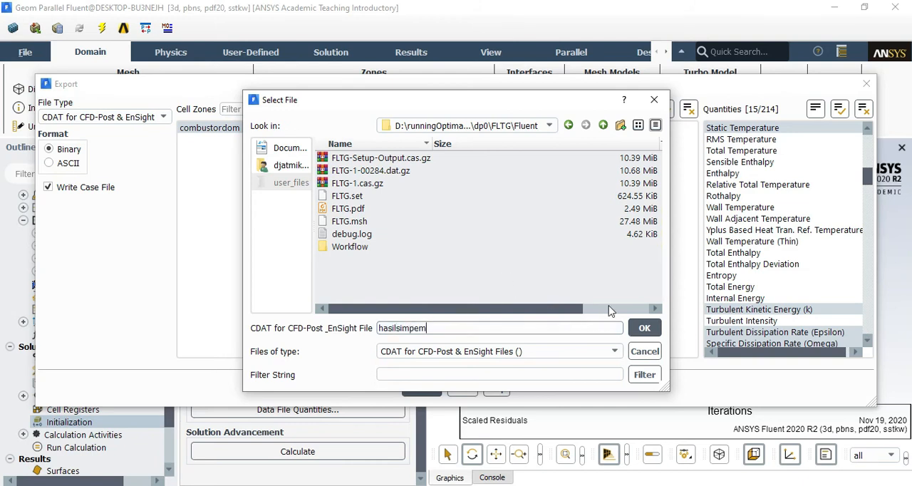
click(644, 328)
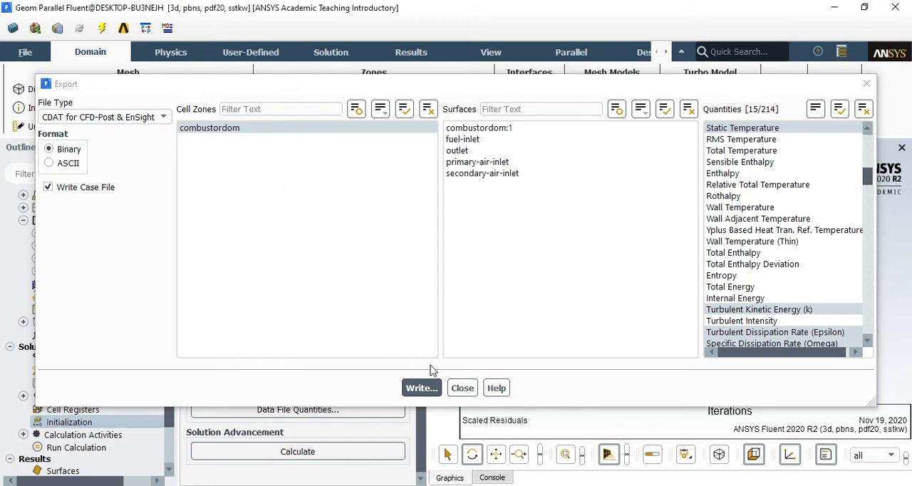
Close the export settings and check the export log in the console
click(463, 388)
click(37, 55)
click(45, 107)
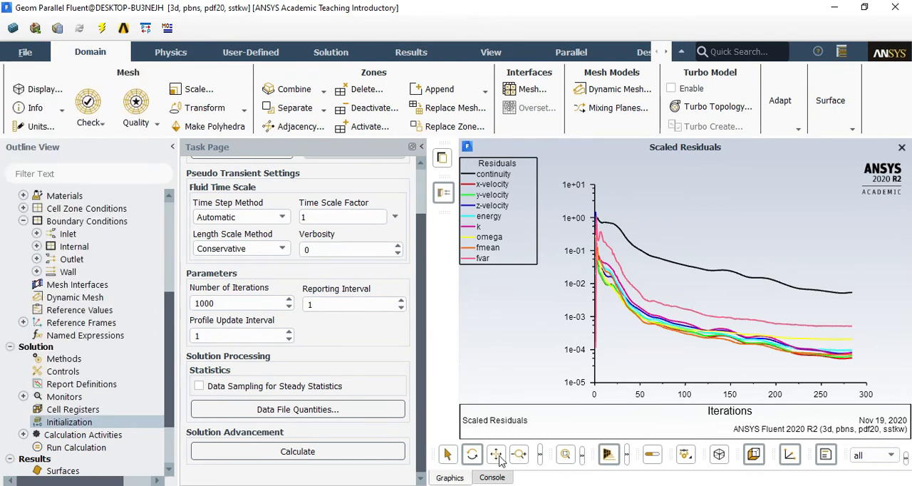
click(493, 478)
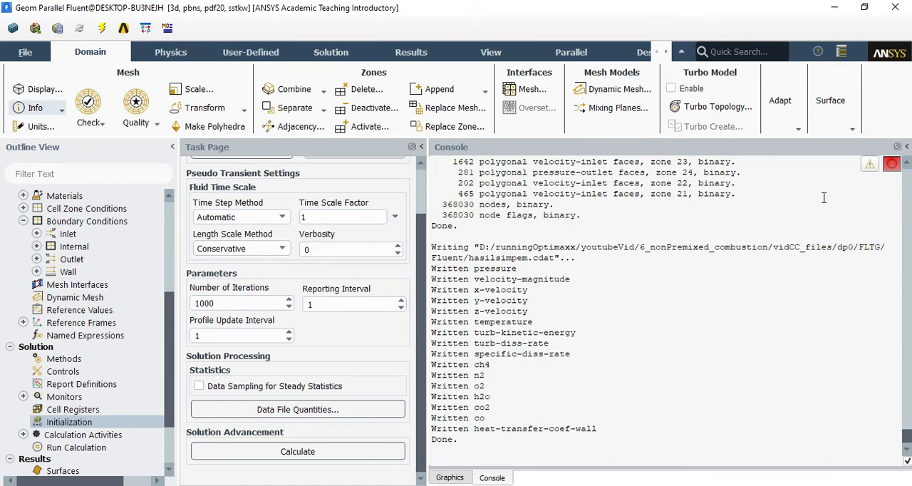
Close Fluent and switch to the Solution slide of the PowerPoint presentation
click(894, 7)
click(457, 269)
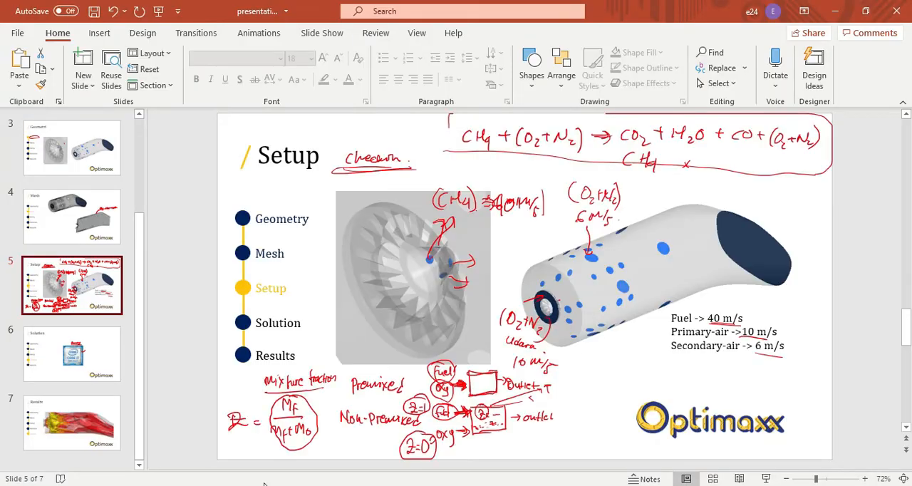
click(87, 345)
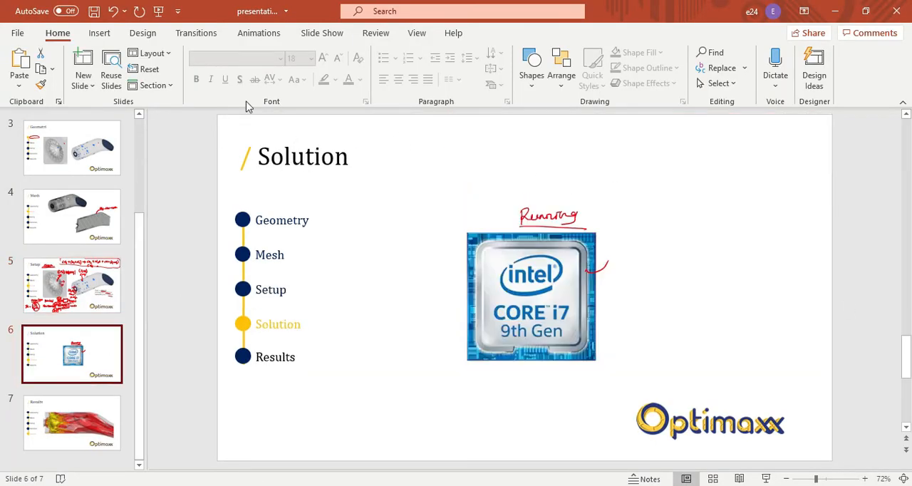
Show the Results slide of the presentation and switch back to the vidCC project in Workbench
click(114, 410)
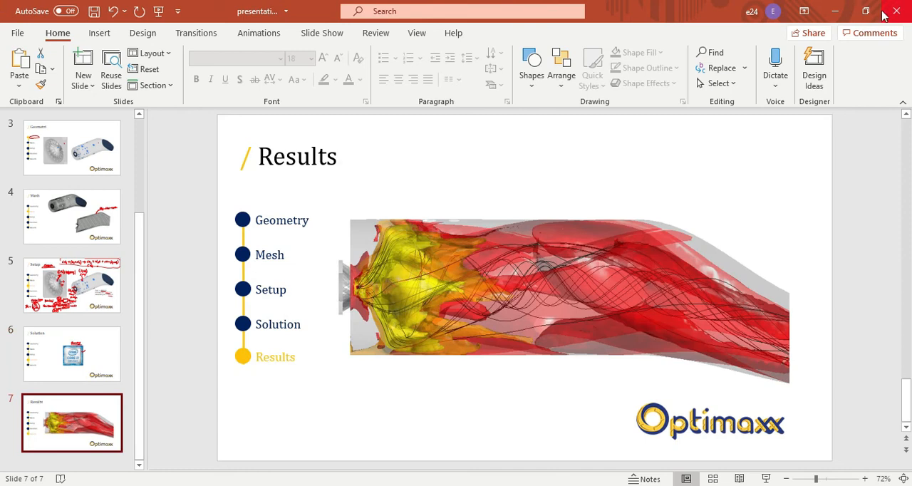
click(834, 11)
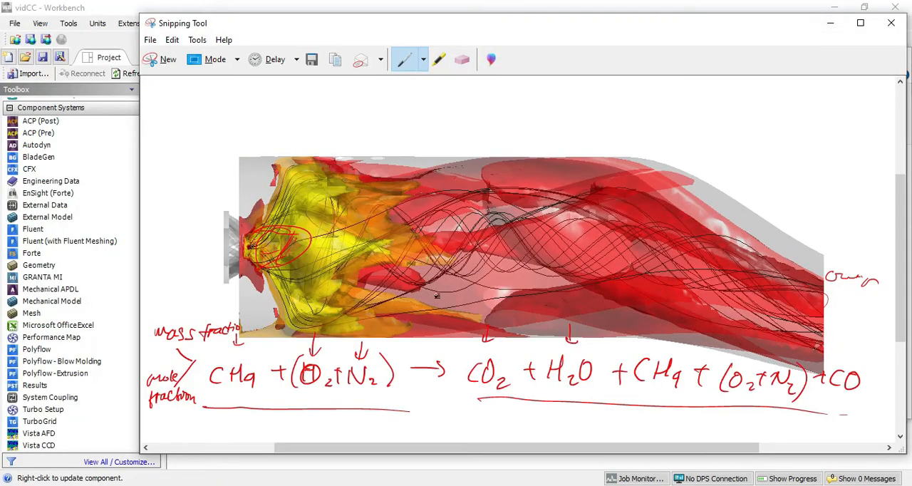
click(831, 24)
click(473, 445)
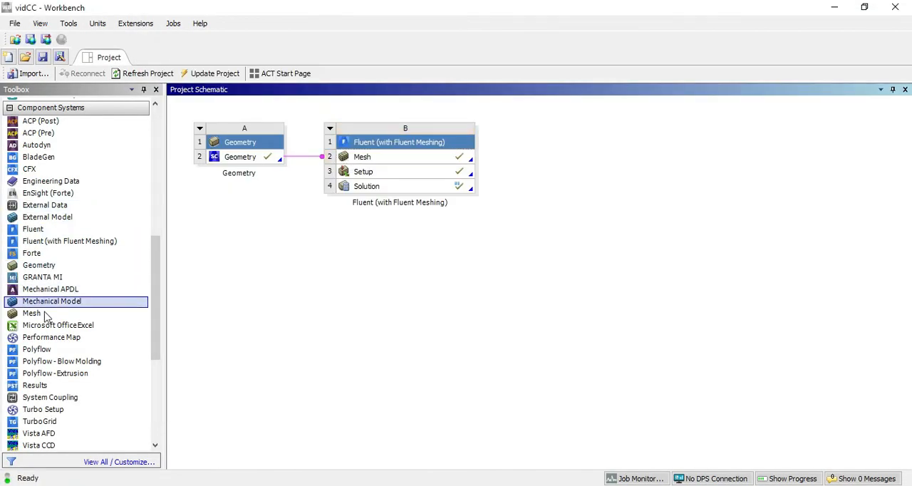
Add a standalone Results system beside the Fluent system in the project schematic and open its results in CFD-Post
drag(81, 384, 548, 171)
drag(440, 189, 414, 185)
click(473, 265)
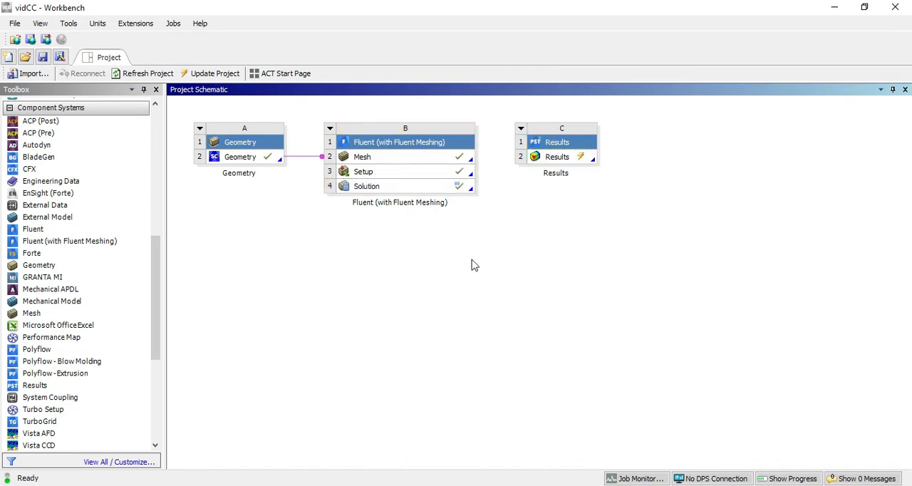
double_click(567, 159)
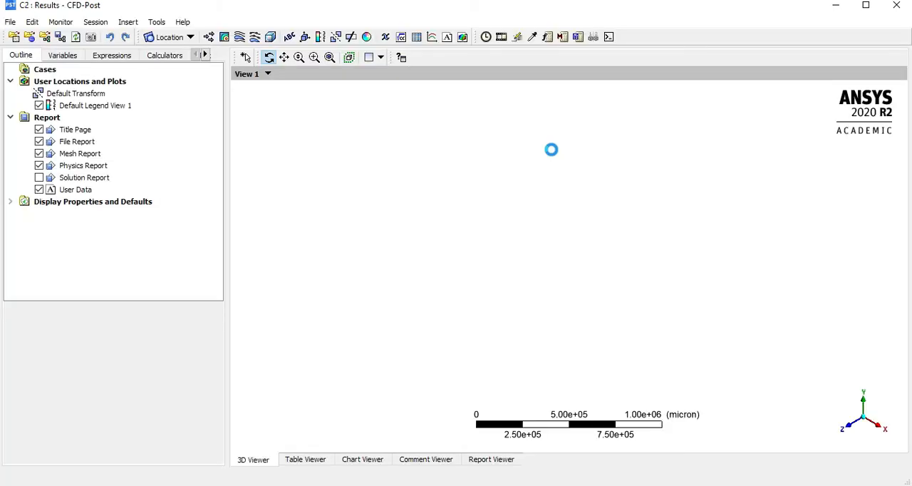
double_click(447, 12)
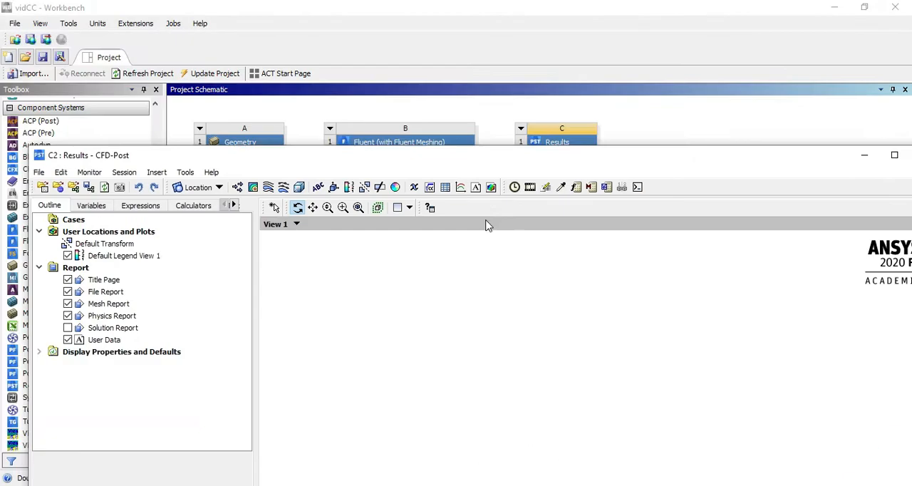
drag(518, 284, 401, 12)
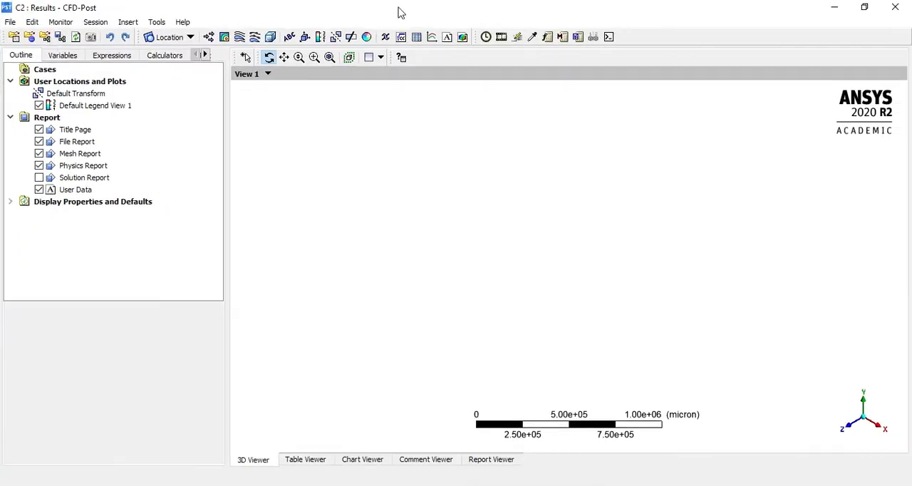
Start loading a results file and browse to the folder D:\runningOptimaxx\youtubeVid\6_nonPremixed_combustion
click(10, 21)
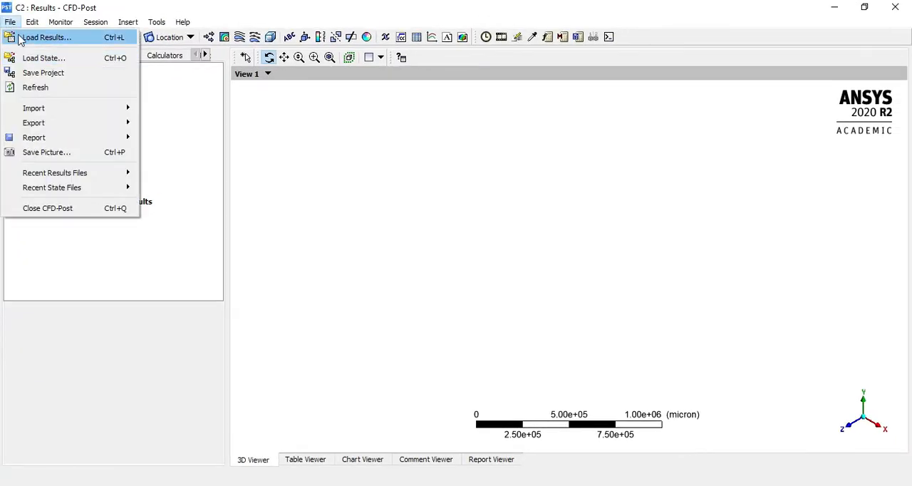
click(26, 38)
drag(349, 110, 185, 44)
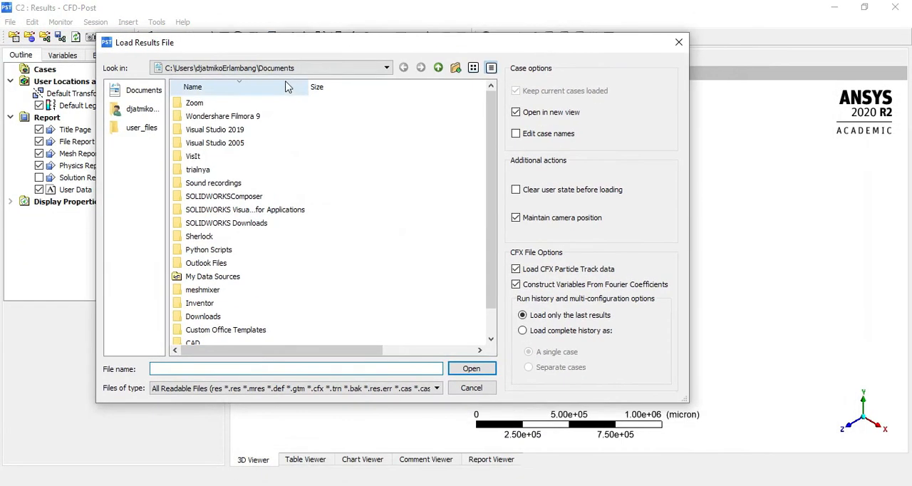
click(303, 67)
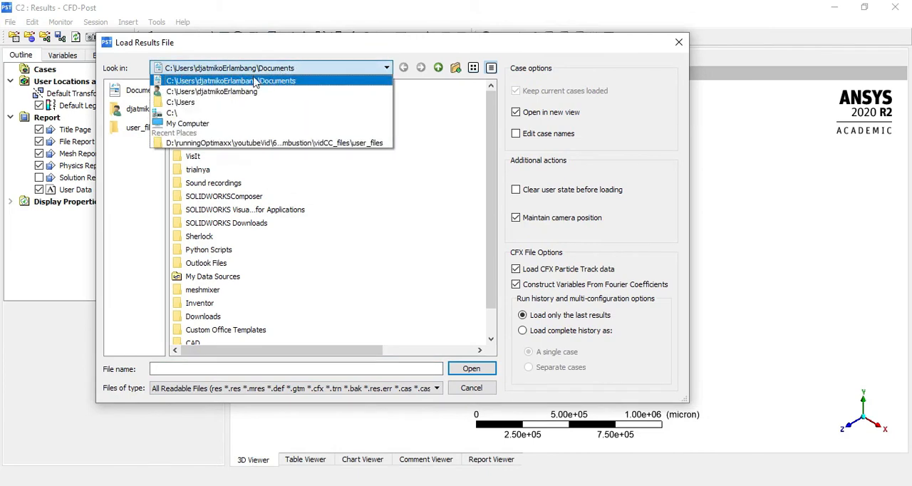
click(182, 124)
click(207, 160)
double_click(207, 159)
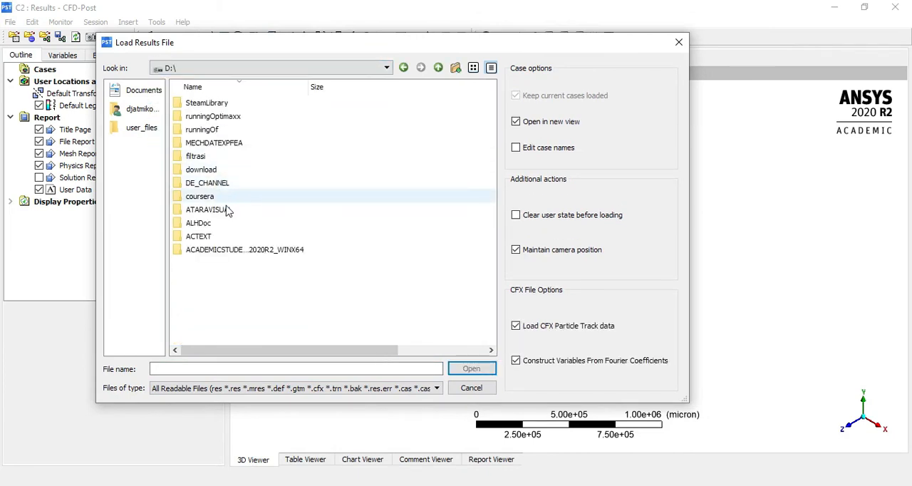
double_click(228, 117)
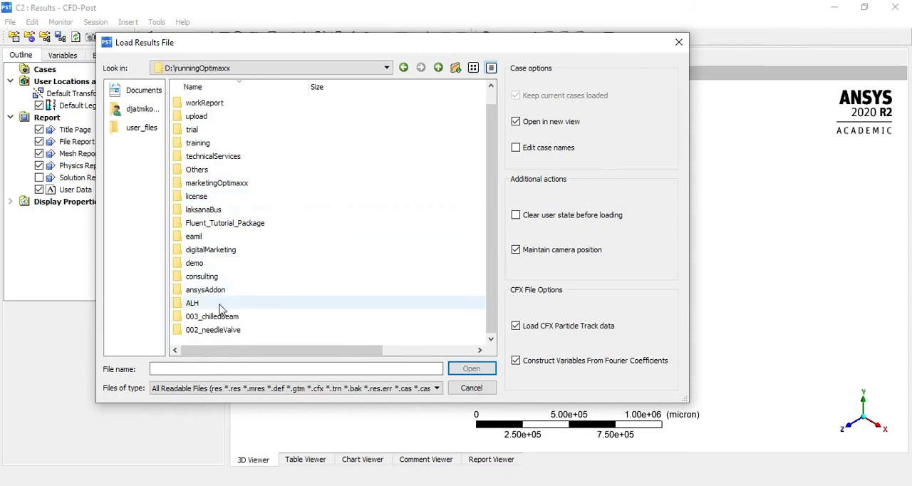
scroll(271, 295, up, 1)
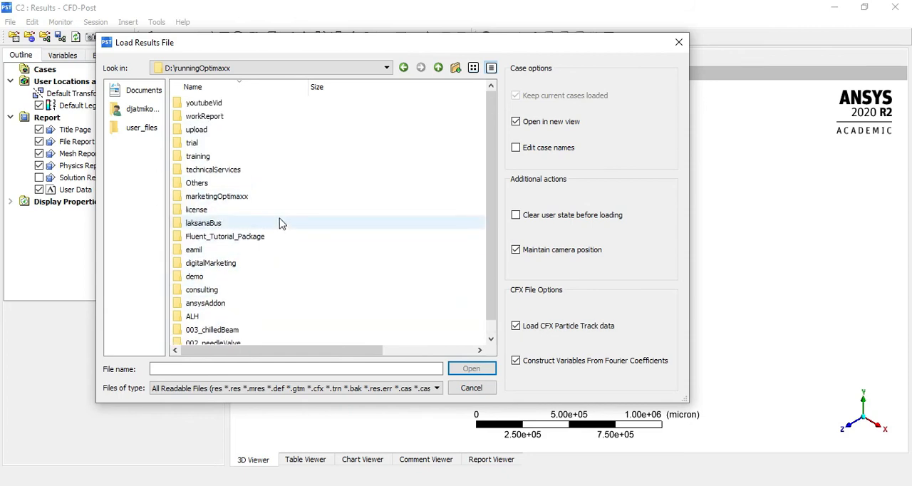
double_click(208, 104)
double_click(229, 104)
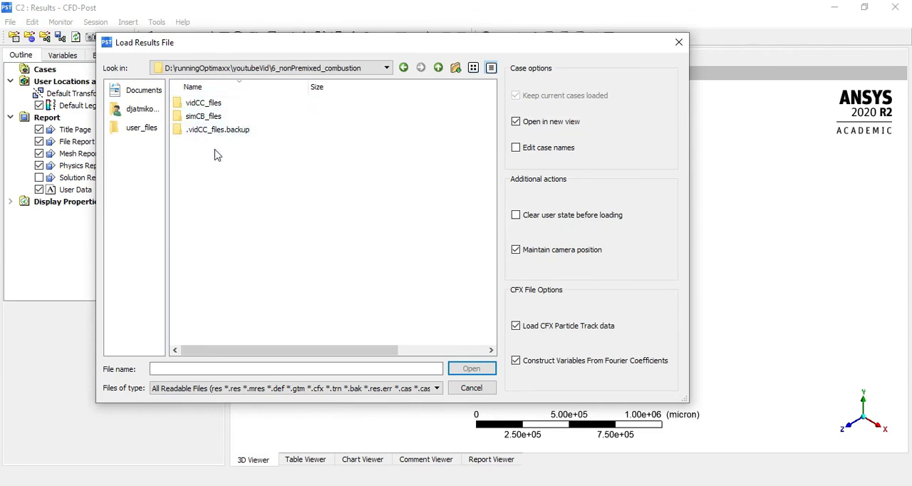
Load hasilsimpem.cdat from the vidCC_files\dp0\FLTG\Fluent folder and accept the global variable ranges notice
double_click(218, 104)
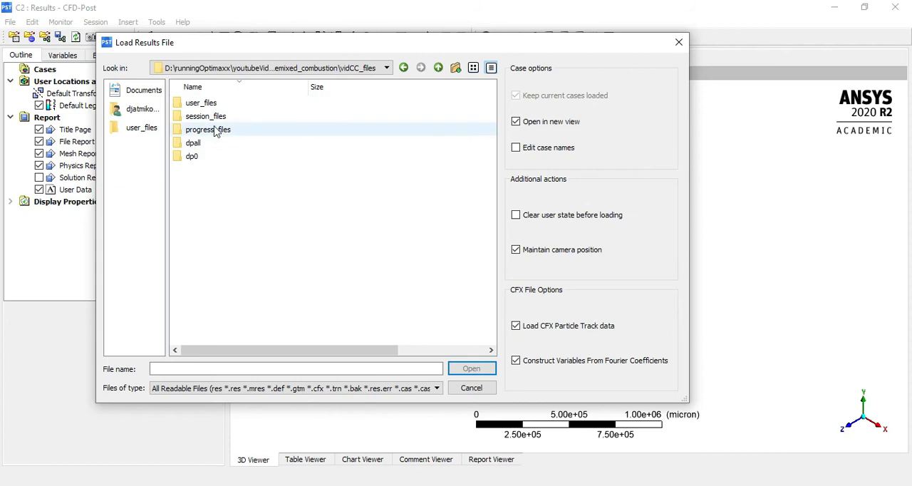
double_click(206, 157)
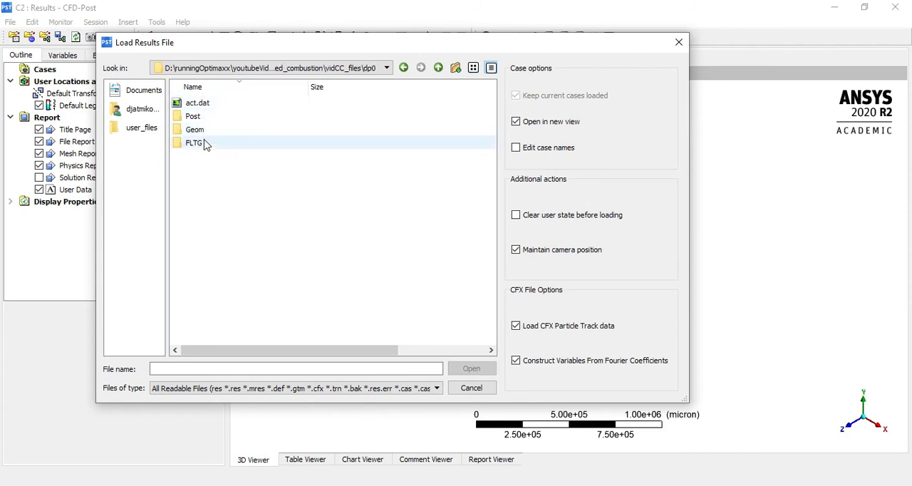
double_click(203, 143)
double_click(220, 105)
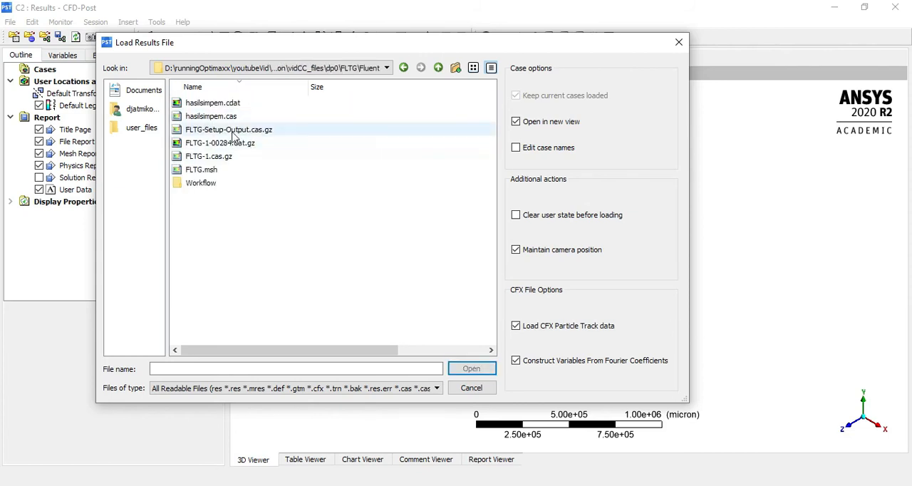
click(239, 104)
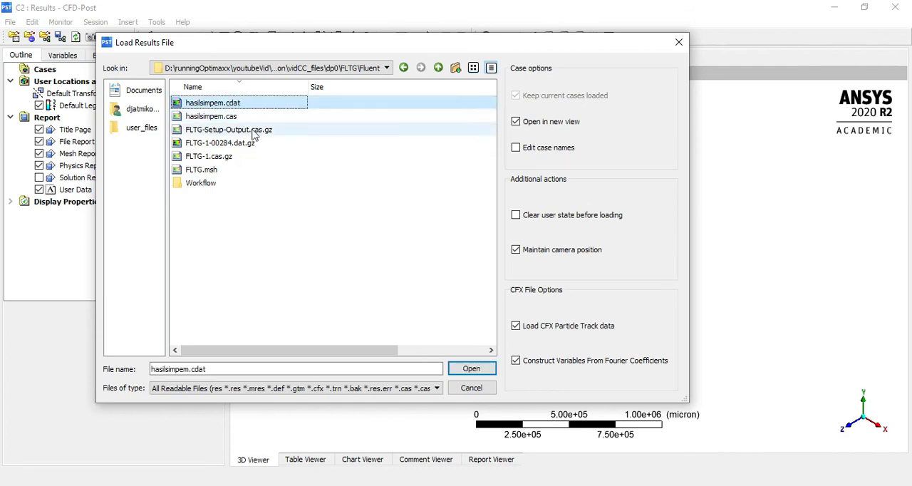
click(474, 367)
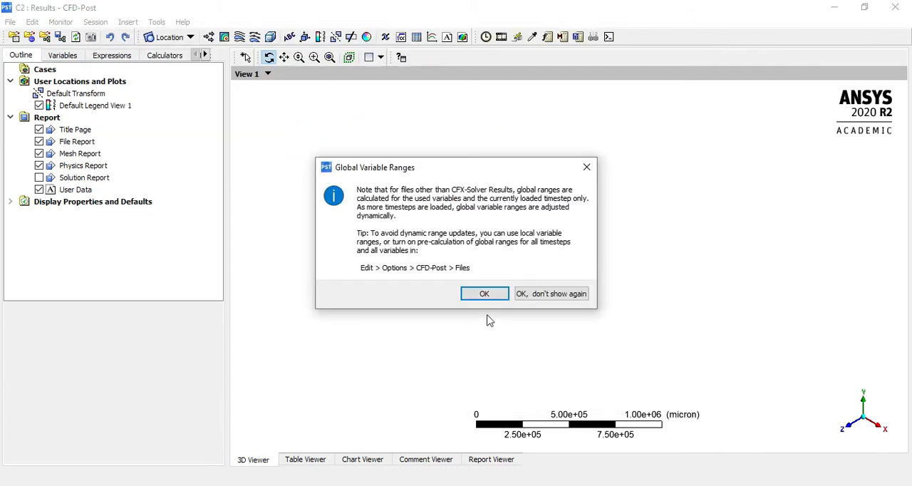
click(483, 294)
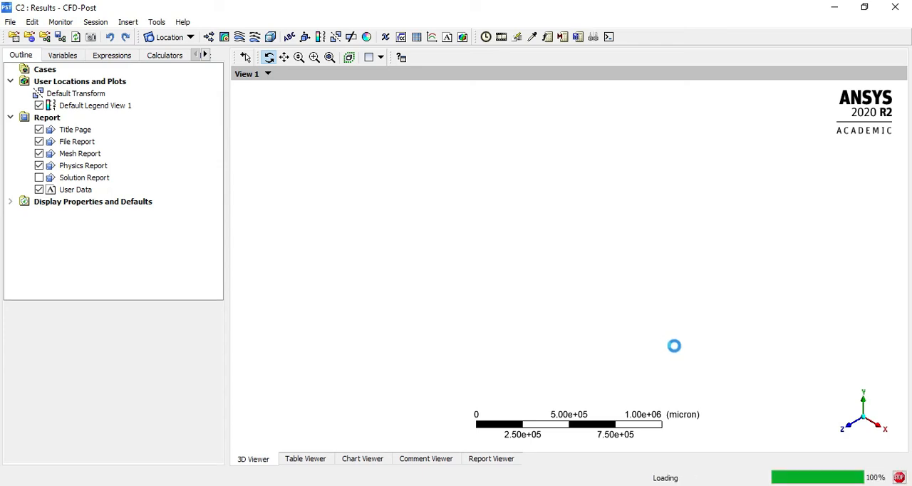
mouse_move(513, 281)
mouse_down()
mouse_move(415, 231)
mouse_move(508, 287)
mouse_move(527, 259)
mouse_move(513, 281)
mouse_up()
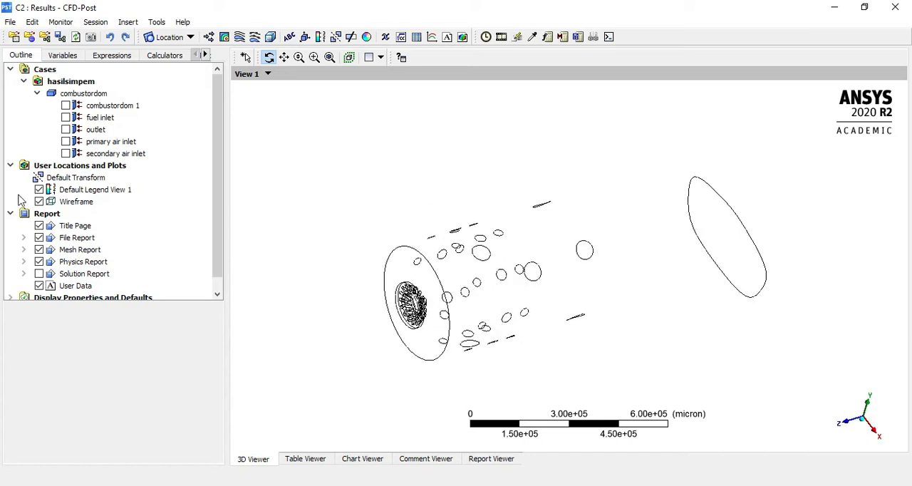
Hide the wireframe and display the combustordom 1 boundary in a constant grey colour
click(40, 201)
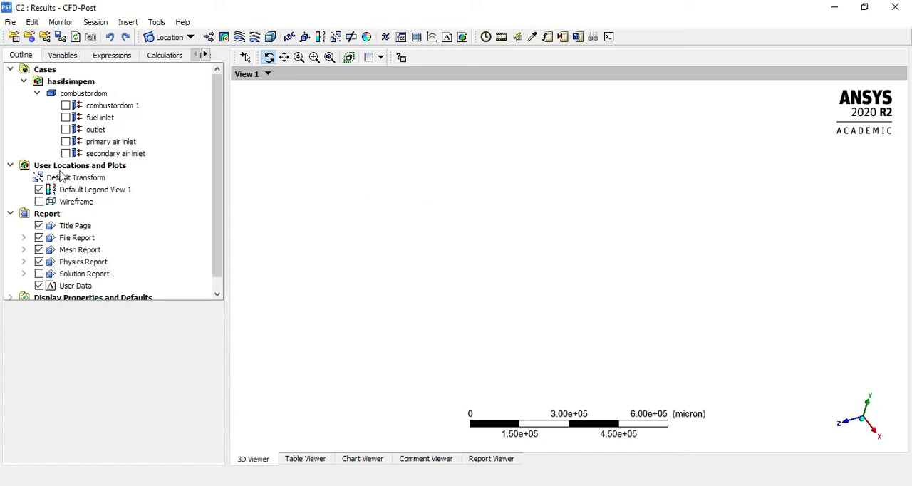
click(66, 105)
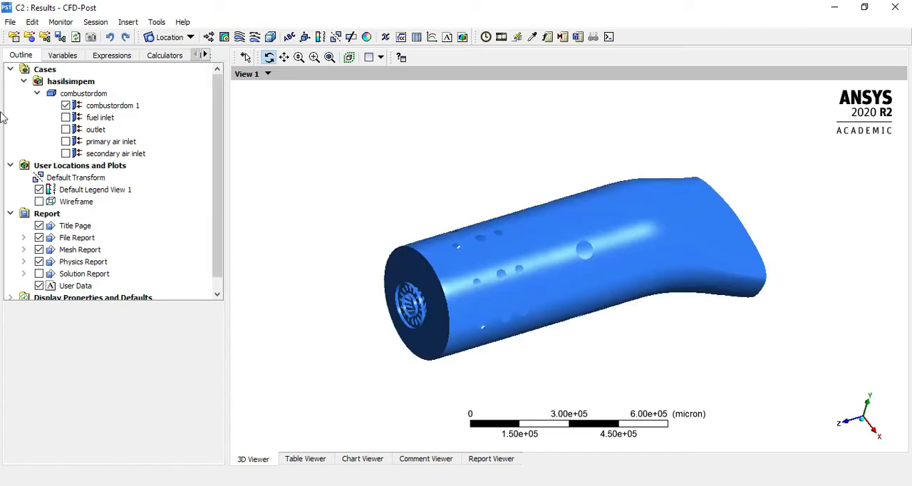
click(112, 106)
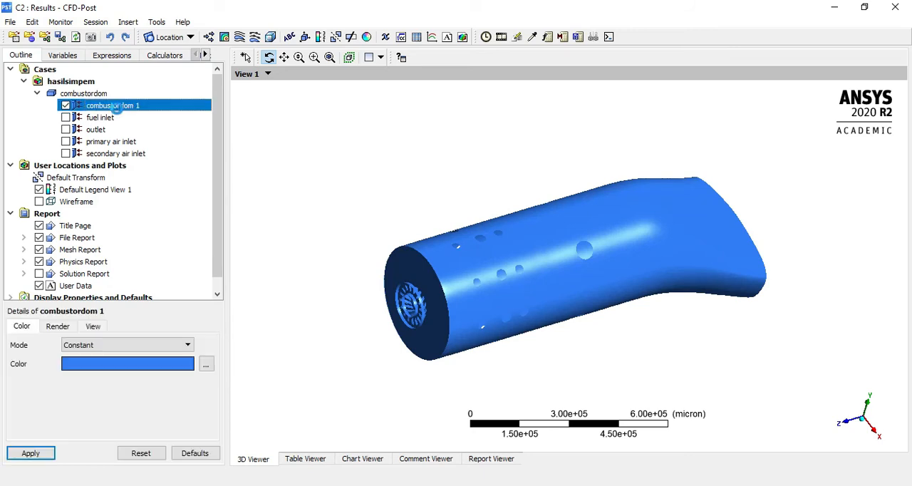
click(99, 367)
click(100, 368)
click(99, 368)
click(101, 366)
click(101, 367)
click(101, 366)
click(101, 366)
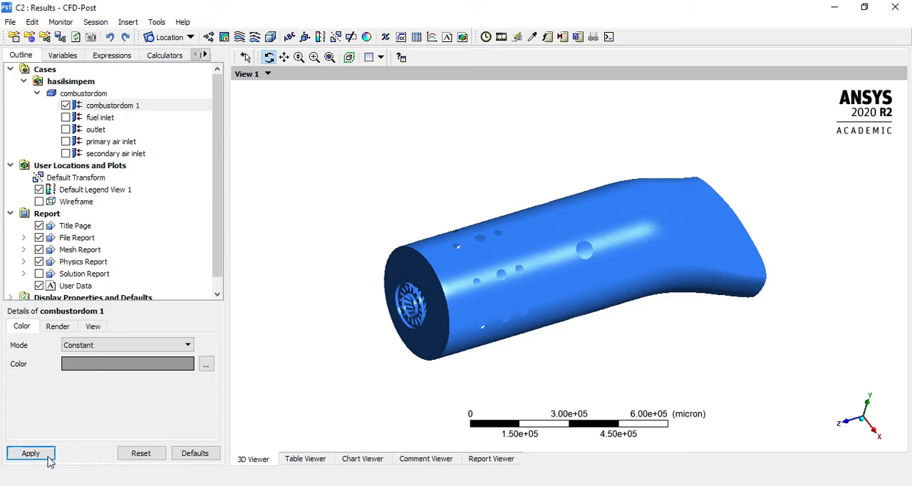
click(47, 455)
Set the transparency of combustordom 1 to 0.881 and inspect the see-through combustor
click(70, 327)
double_click(103, 357)
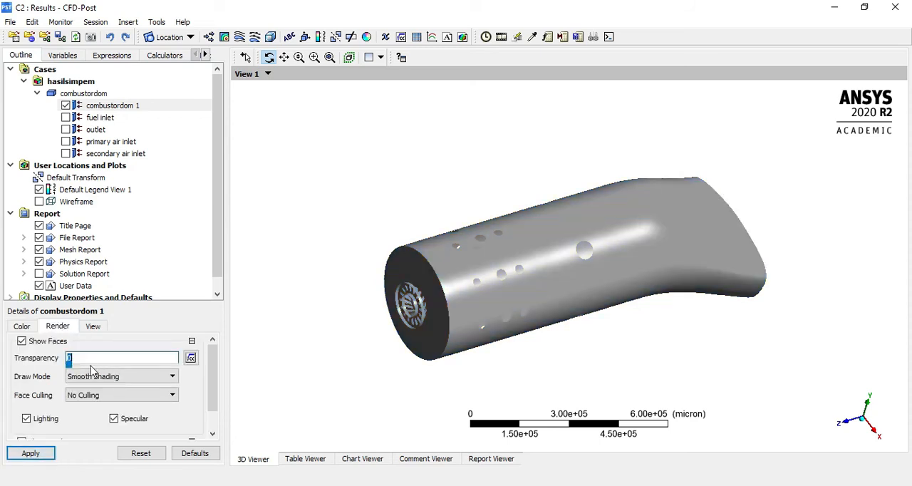
drag(69, 364, 157, 363)
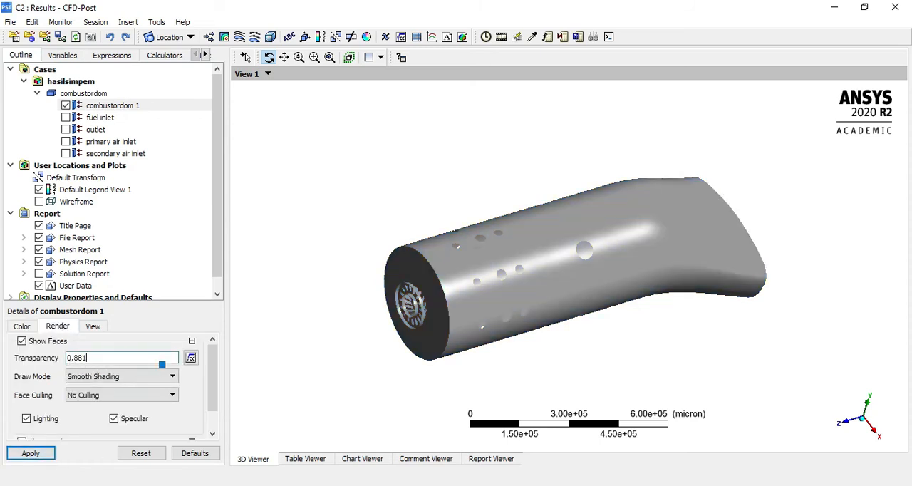
click(33, 454)
drag(534, 335, 410, 230)
right_drag(360, 169, 618, 336)
mouse_move(485, 309)
mouse_down()
mouse_move(504, 300)
mouse_move(495, 308)
mouse_up()
scroll(321, 310, down, 4)
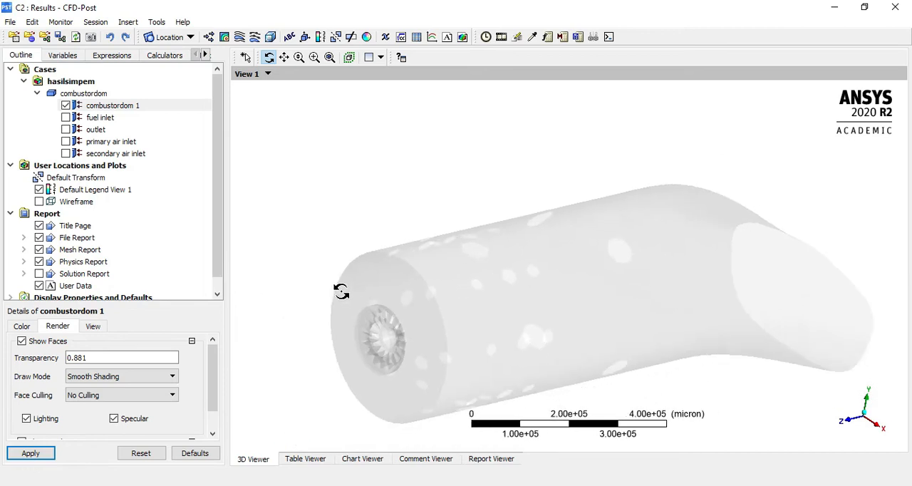
Create Plane 1 as a YZ plane at X = 0 micron through all domains and hide it
click(183, 39)
click(226, 96)
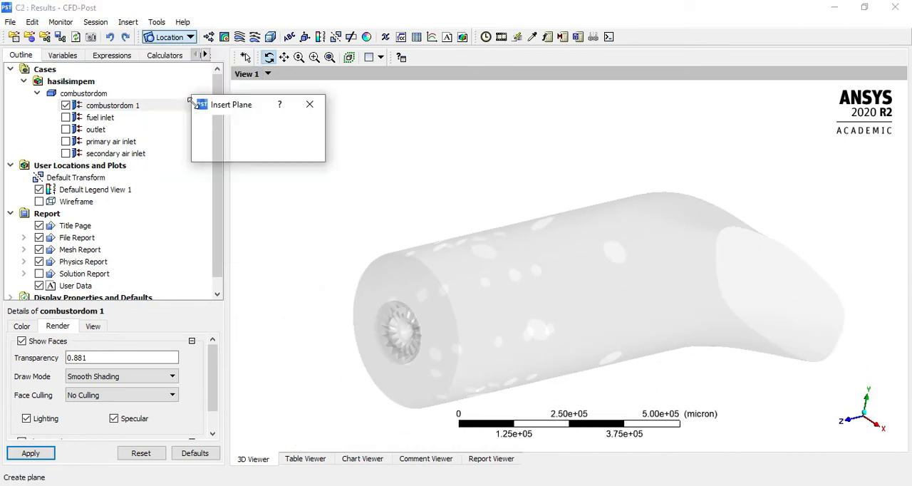
click(228, 149)
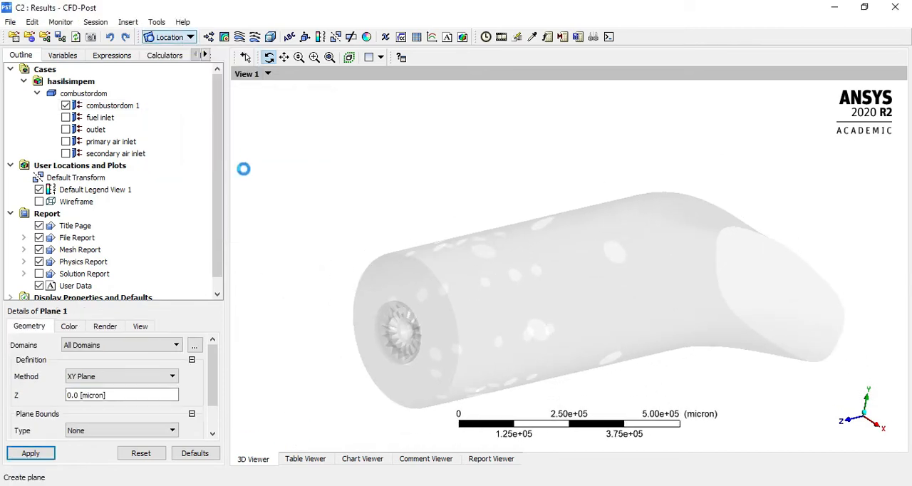
click(143, 378)
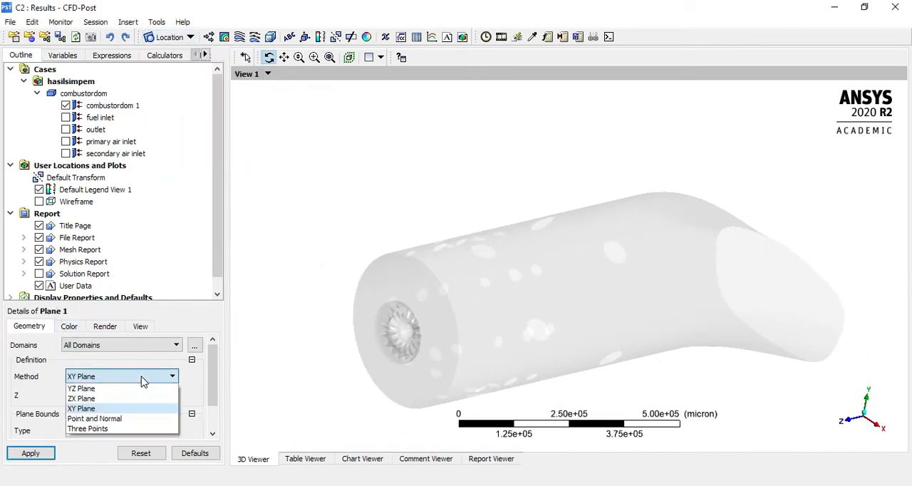
click(100, 388)
click(42, 452)
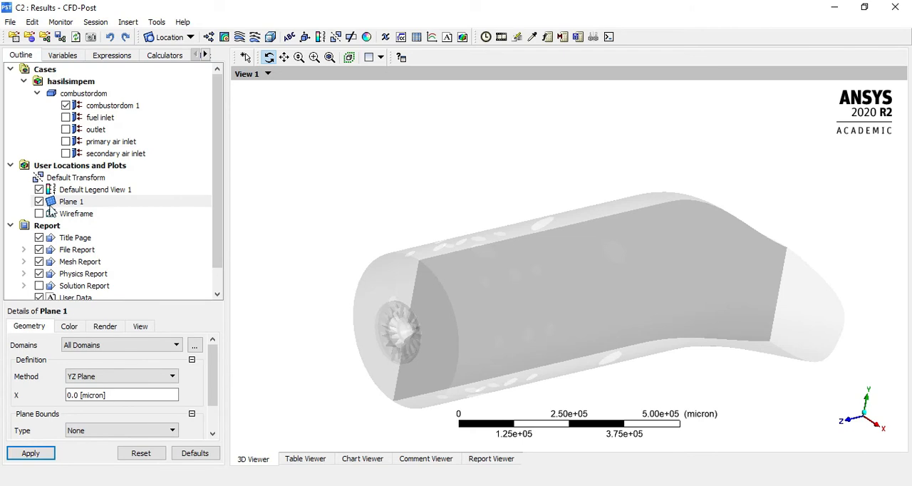
click(39, 201)
Insert Contour 1 on Plane 1 with Velocity as the plotted variable
click(239, 37)
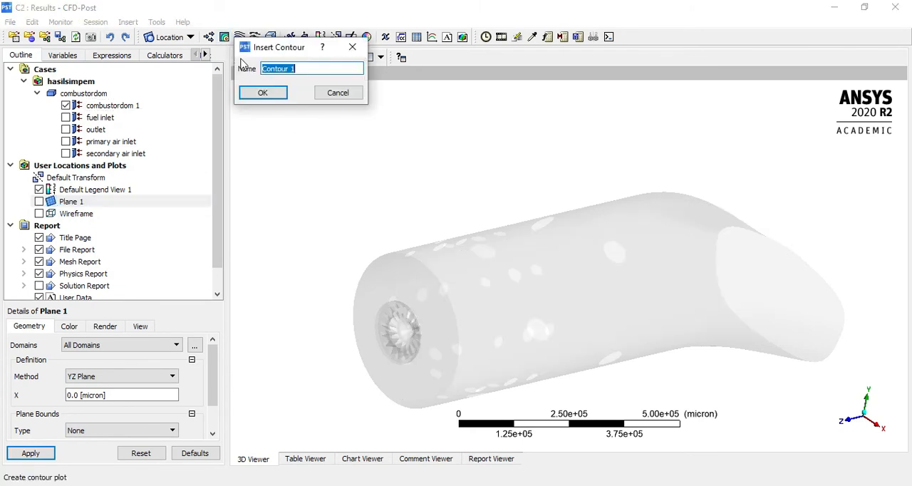
click(262, 93)
click(116, 364)
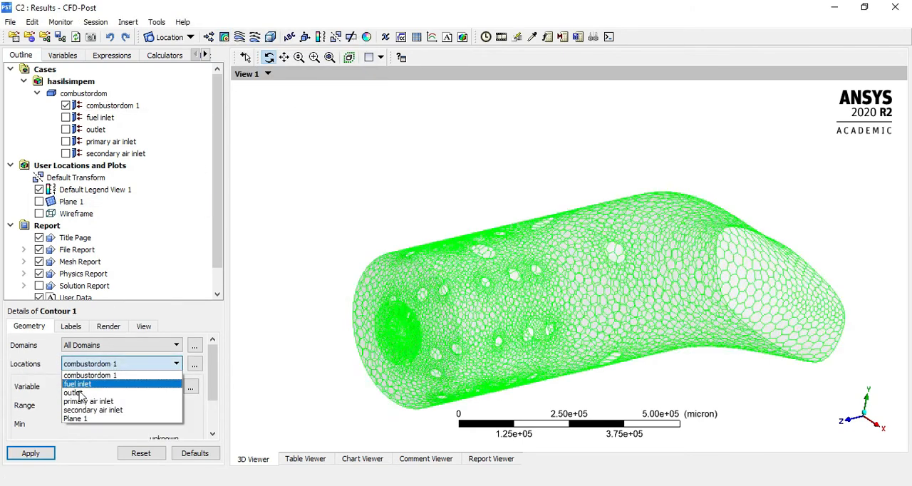
click(78, 418)
click(112, 386)
scroll(100, 446, down, 2)
click(93, 398)
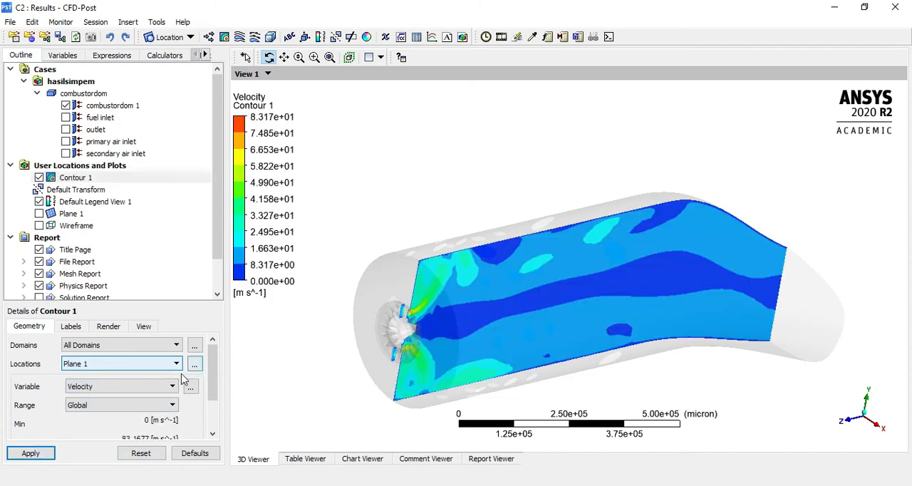
Set Contour 1's range to Local and view the YZ plane face-on along the X axis
click(112, 386)
click(103, 397)
click(102, 405)
click(86, 424)
click(42, 454)
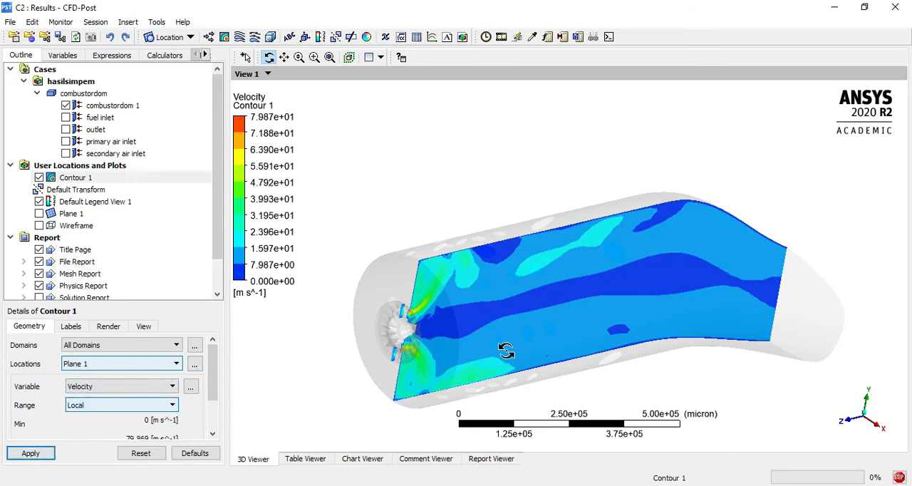
drag(505, 350, 614, 386)
click(862, 425)
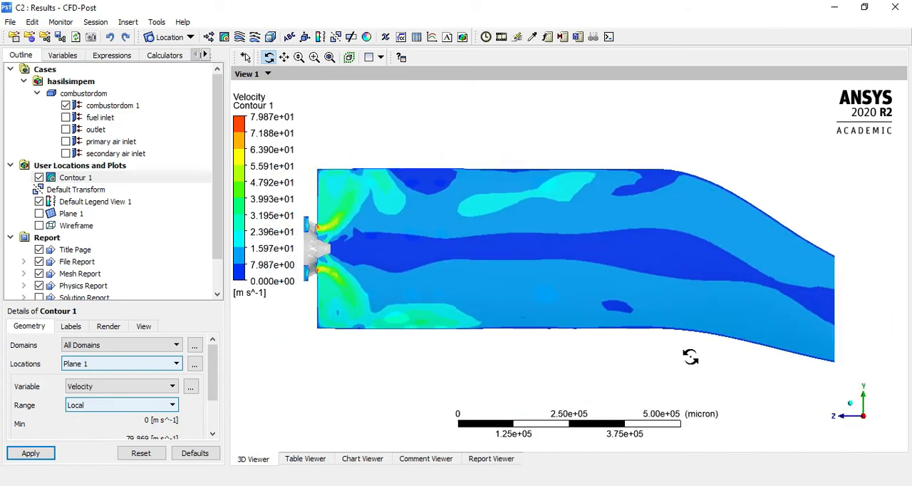
Examine the velocity contour around the swirler and fuel nozzle and along the whole combustor
right_drag(358, 209, 443, 289)
drag(503, 164, 535, 147)
right_drag(534, 143, 677, 270)
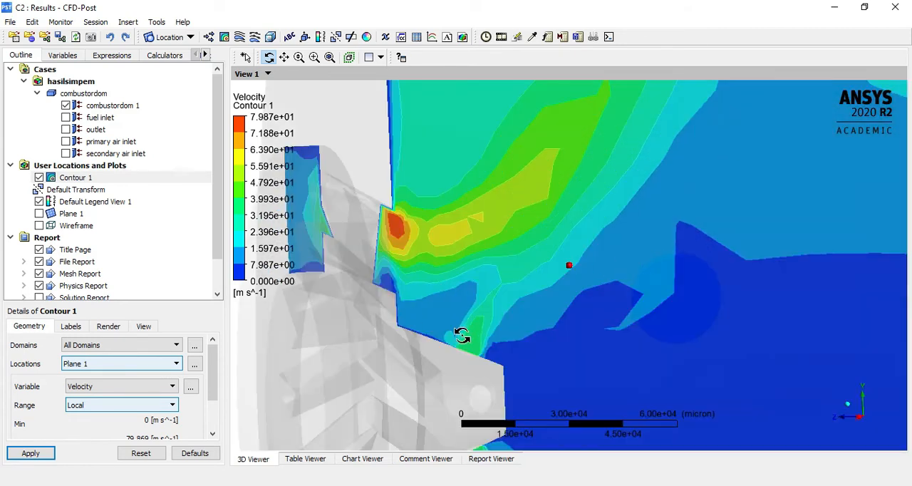
scroll(615, 330, down, 6)
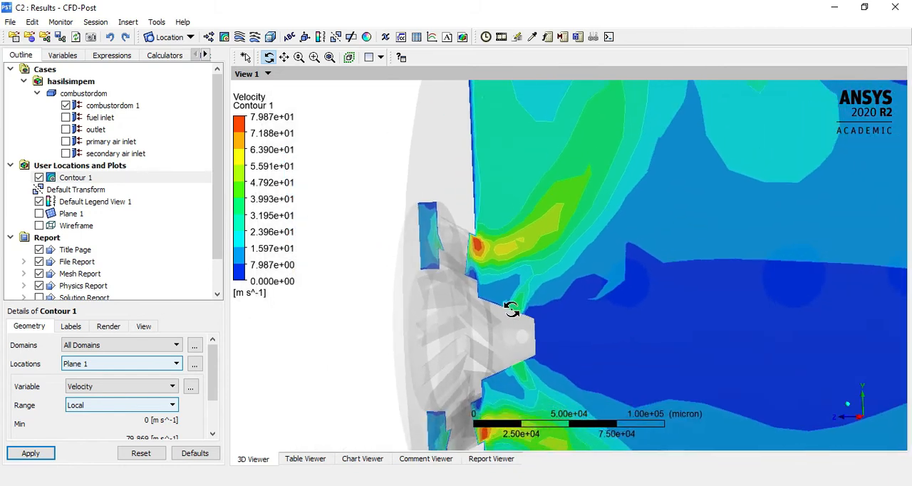
scroll(511, 309, down, 3)
click(862, 417)
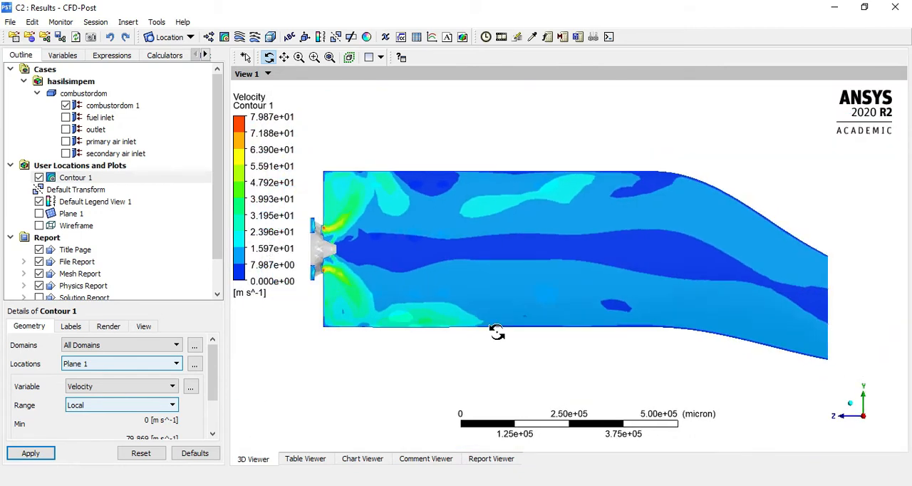
scroll(485, 328, down, 4)
scroll(703, 369, up, 6)
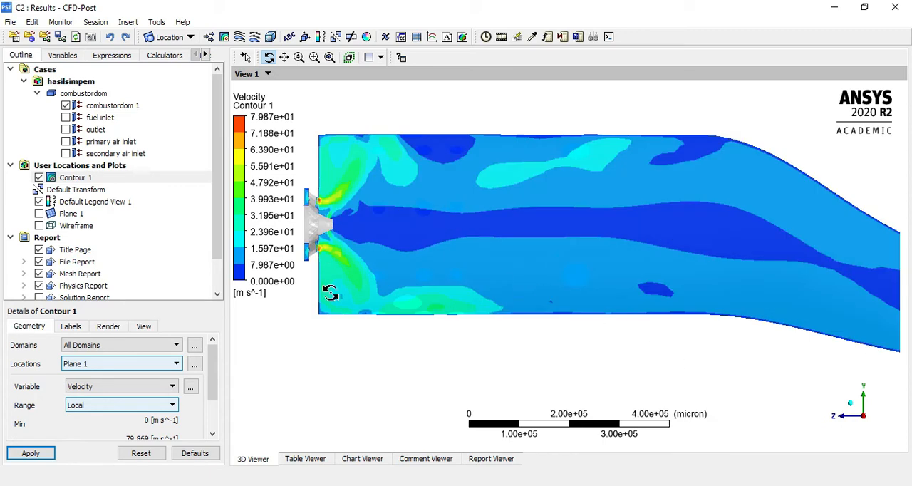
scroll(330, 292, down, 1)
scroll(107, 178, down, 1)
Format Default Legend View 1's values as Fixed with a precision of 2
click(94, 165)
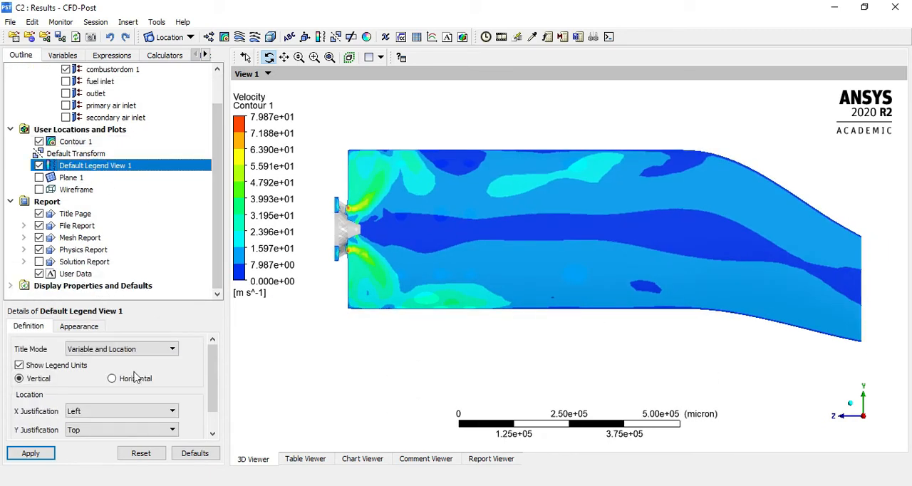
click(78, 326)
click(64, 326)
click(158, 415)
click(143, 430)
click(113, 415)
click(32, 451)
drag(443, 205, 450, 206)
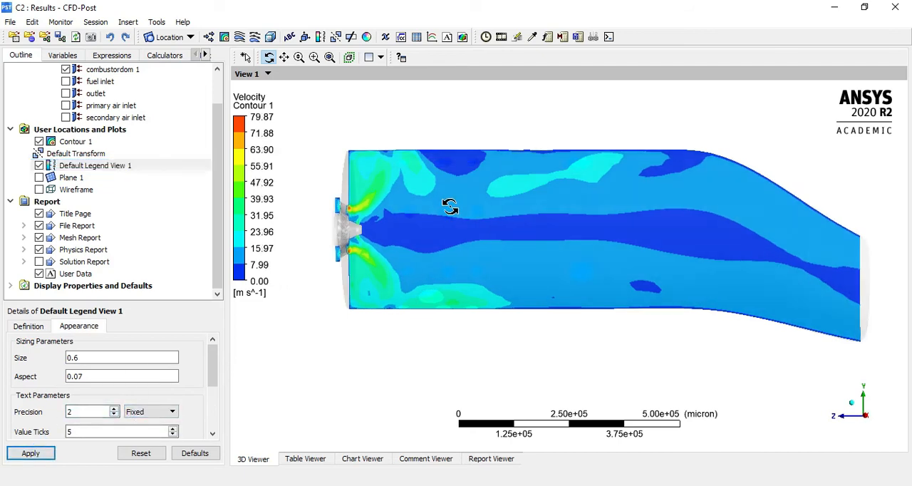
click(864, 418)
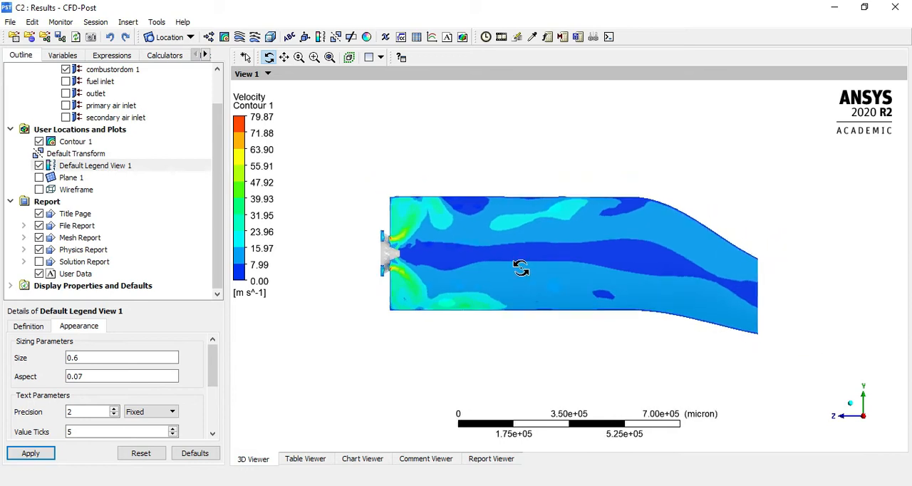
right_drag(377, 159, 856, 401)
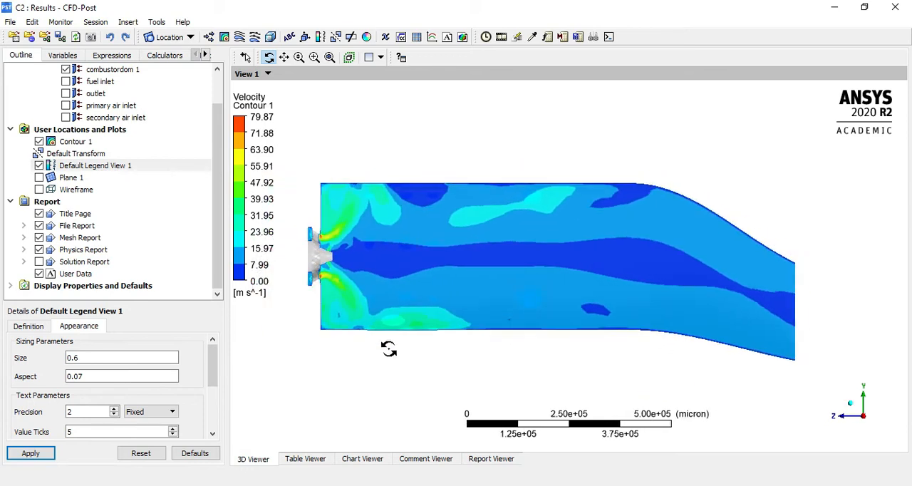
click(23, 328)
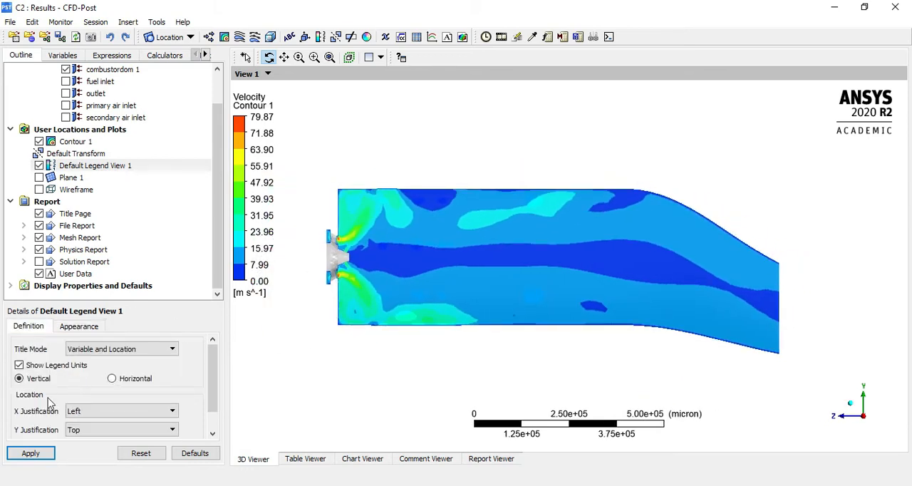
click(68, 329)
scroll(19, 358, down, 5)
scroll(686, 232, down, 4)
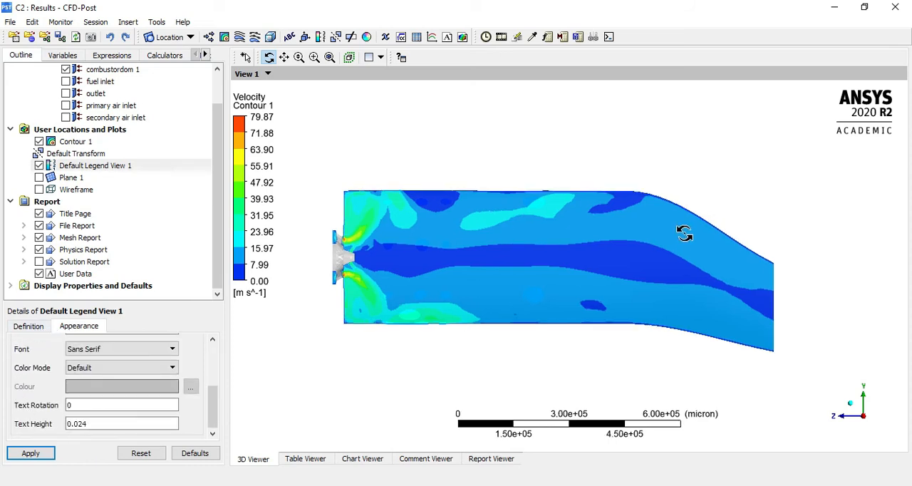
Try the Face variable location for Contour 1 and return it to Vertex
click(80, 141)
scroll(32, 403, down, 3)
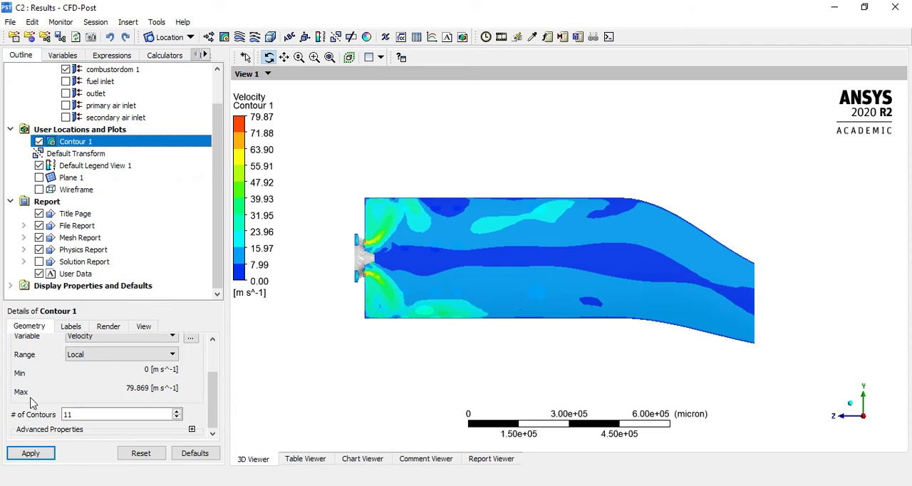
click(191, 429)
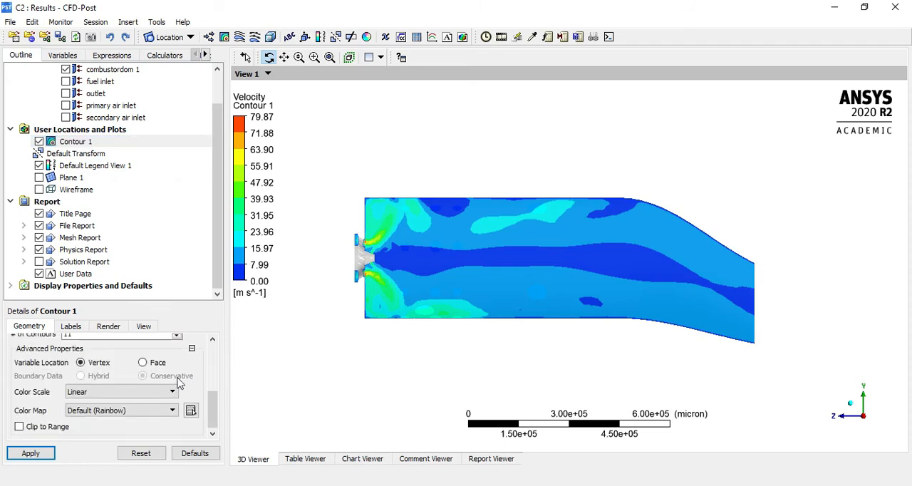
click(45, 450)
scroll(532, 273, down, 2)
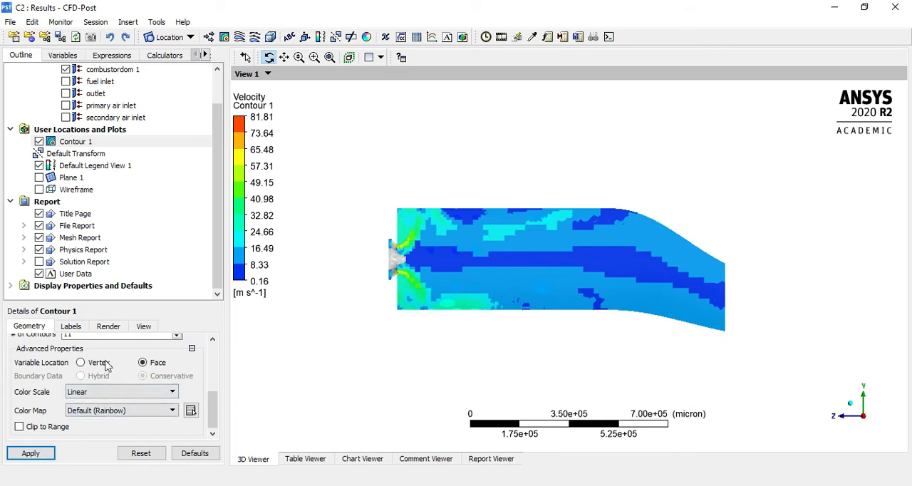
click(34, 453)
Set the number of contours in Contour 1 to 48
scroll(105, 400, up, 2)
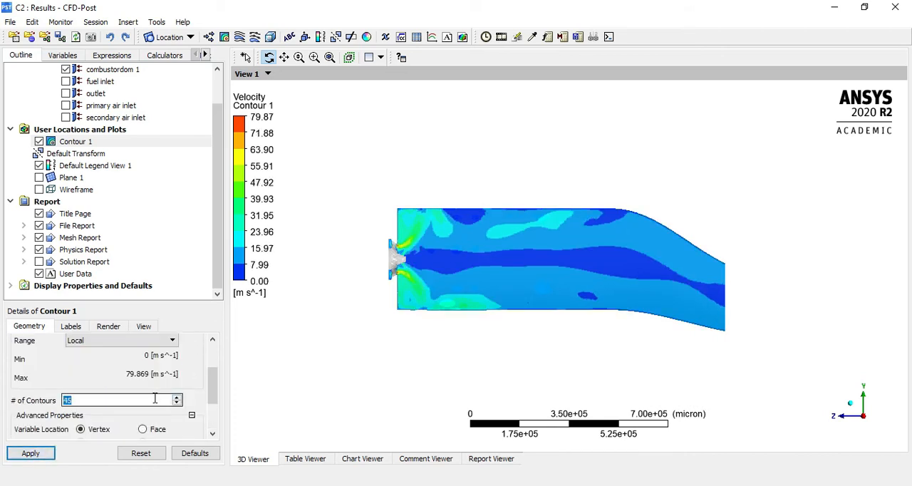
scroll(115, 392, up, 3)
scroll(110, 397, down, 1)
scroll(43, 425, down, 3)
click(31, 453)
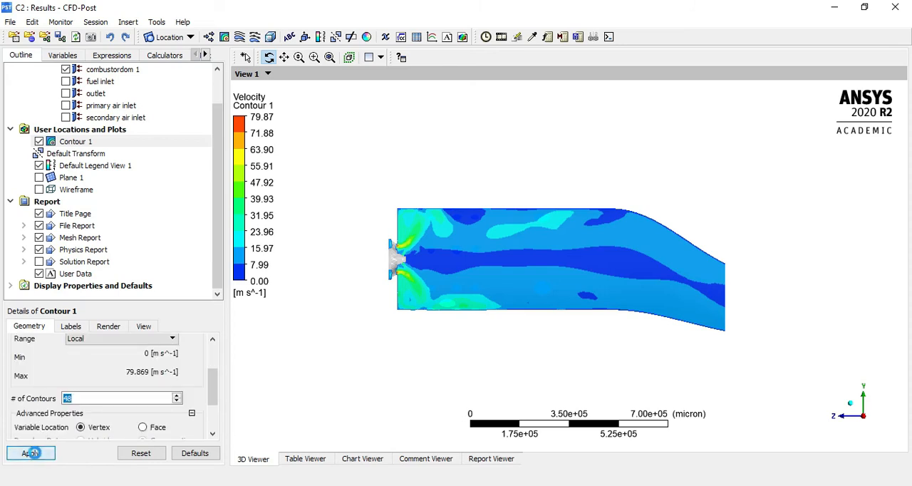
scroll(517, 291, down, 3)
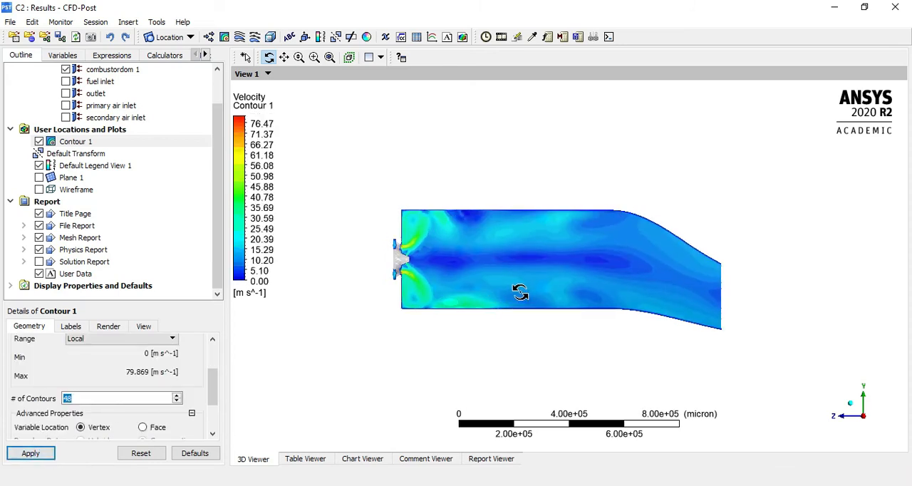
Turn off the contour lines of Contour 1
click(108, 326)
scroll(52, 435, down, 1)
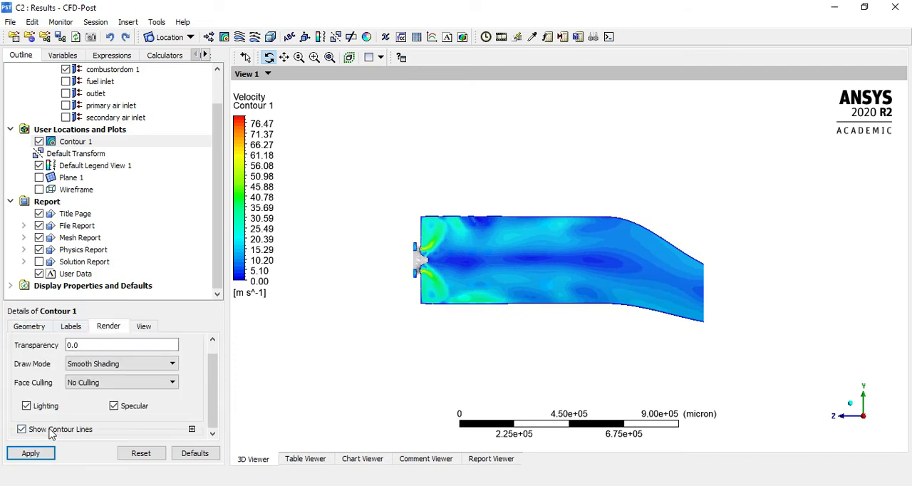
click(34, 457)
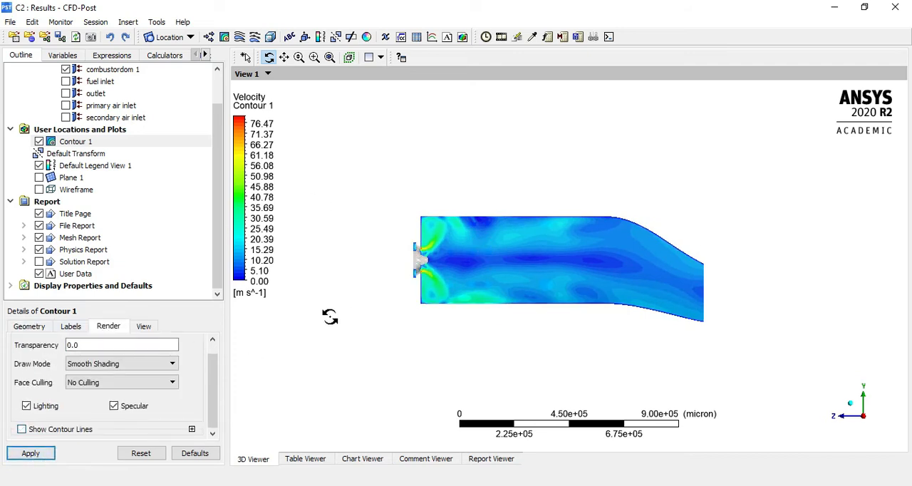
Examine the refined velocity contour near the inlets and across the full combustor section
scroll(53, 389, up, 1)
scroll(611, 293, up, 3)
scroll(425, 234, down, 4)
right_drag(398, 189, 721, 335)
scroll(610, 291, down, 2)
scroll(611, 292, up, 2)
right_drag(350, 200, 575, 357)
scroll(723, 185, down, 1)
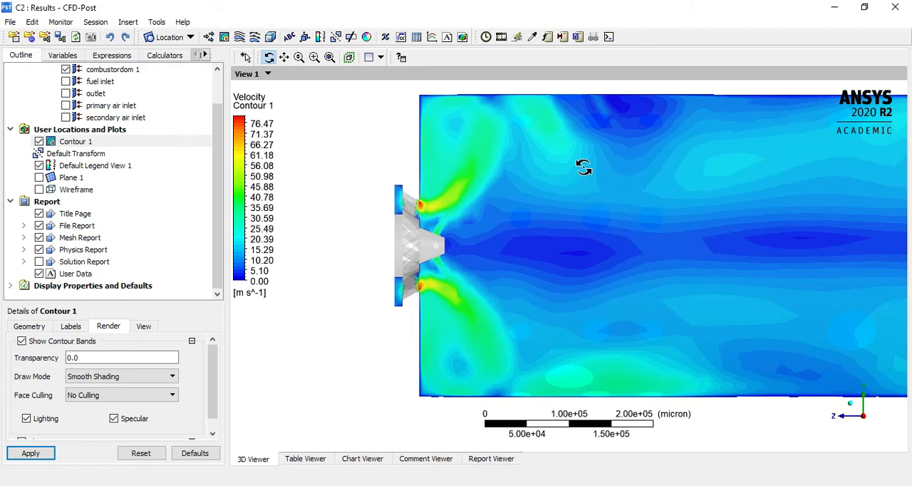
scroll(522, 187, down, 3)
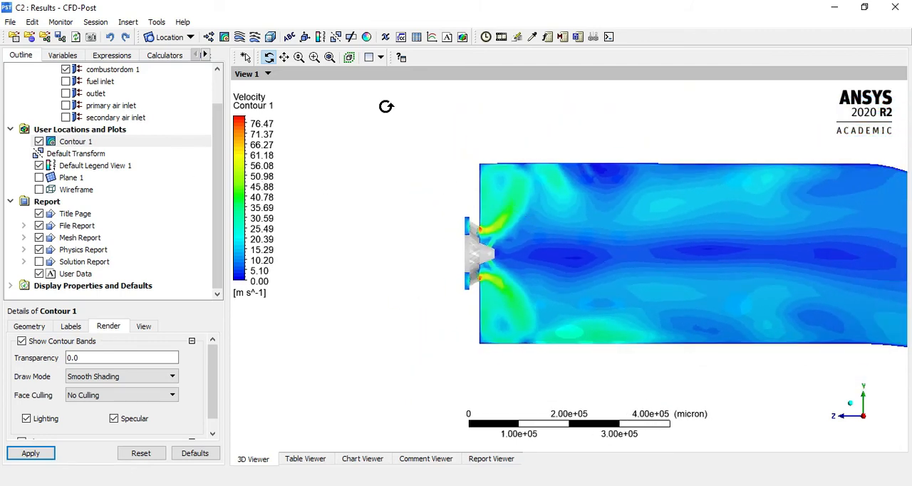
scroll(617, 221, down, 4)
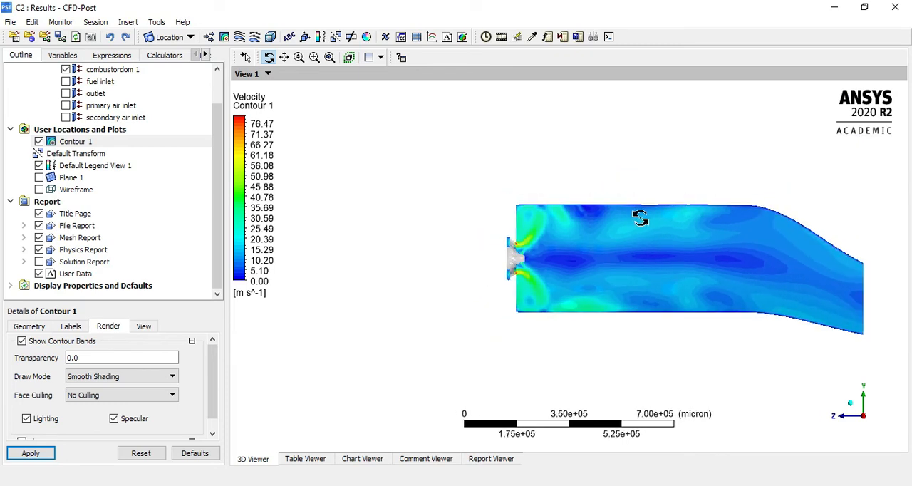
right_drag(482, 202, 873, 344)
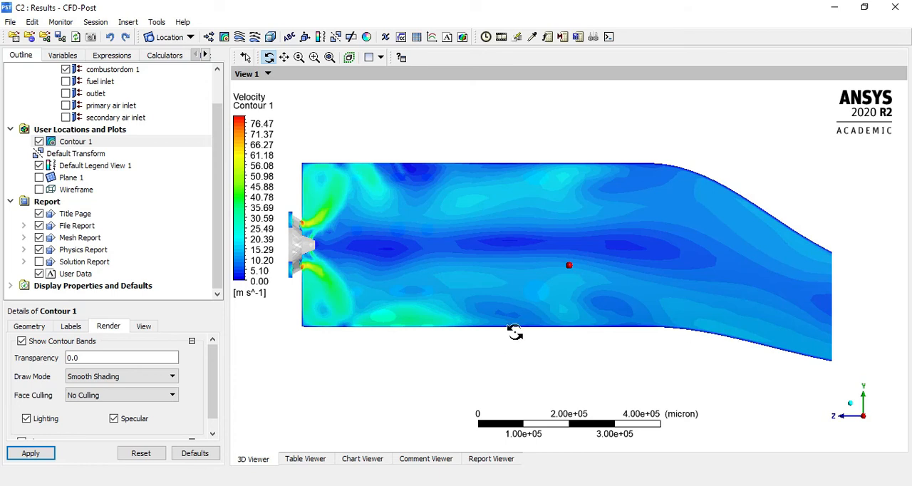
Change Contour 1's plotted variable to Temperature
click(30, 326)
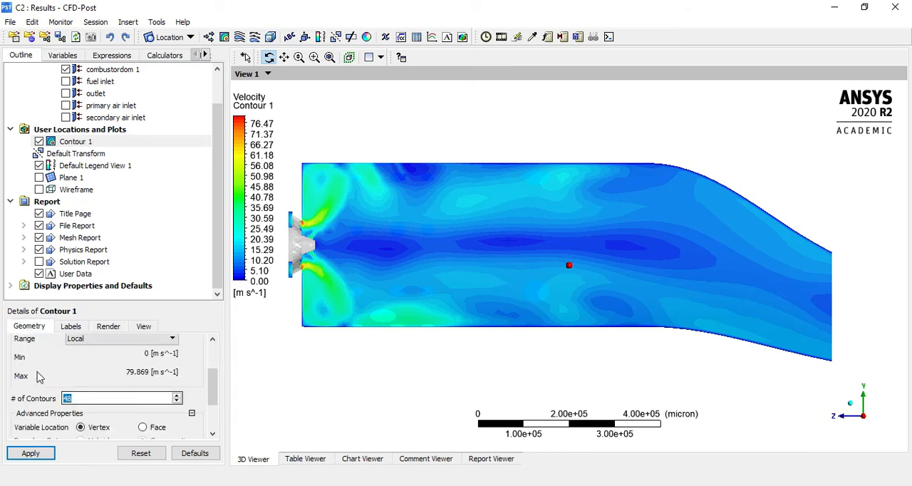
scroll(35, 374, up, 3)
click(75, 386)
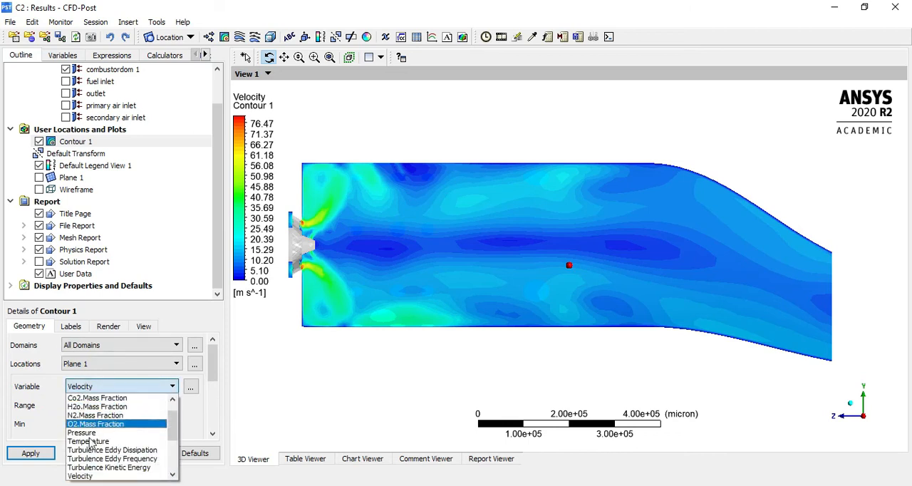
click(93, 441)
click(29, 450)
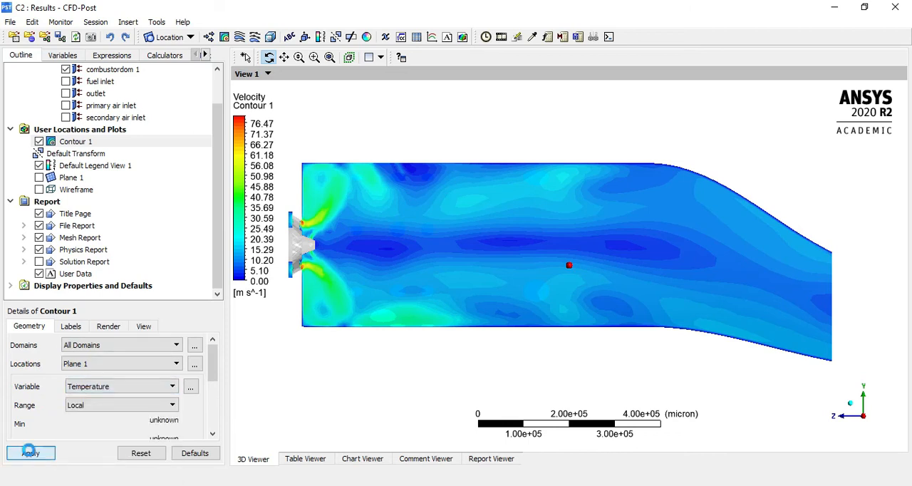
Examine the temperature contour around the nozzle and secondary air holes from oblique and side views
scroll(610, 364, down, 6)
scroll(457, 302, up, 1)
drag(458, 302, 427, 285)
right_drag(395, 211, 594, 368)
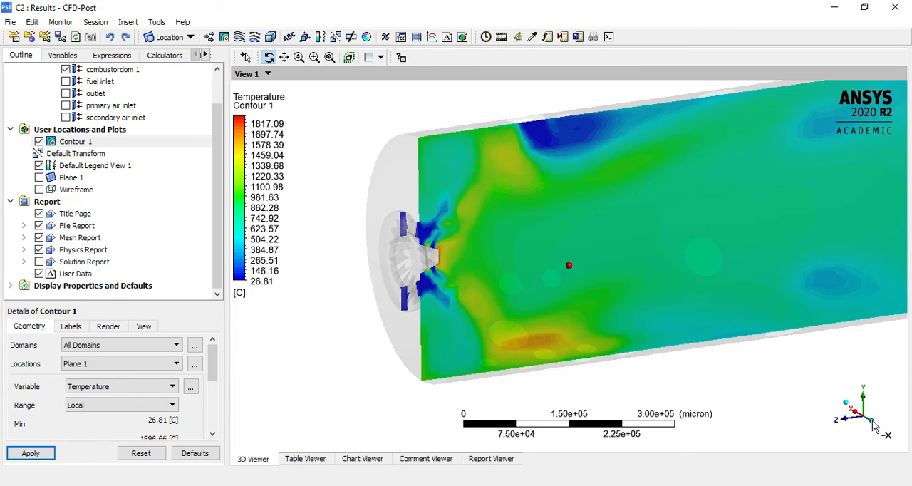
click(872, 422)
drag(572, 268, 546, 255)
right_drag(390, 179, 492, 233)
drag(557, 273, 909, 442)
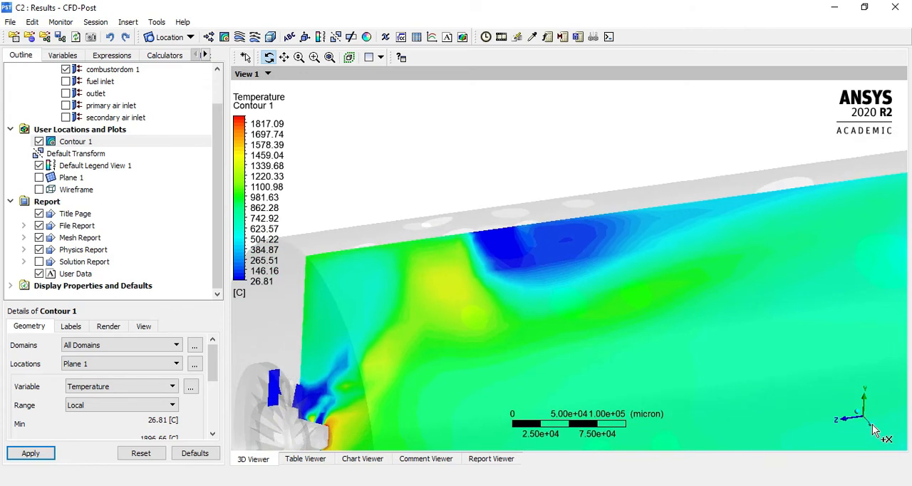
click(874, 429)
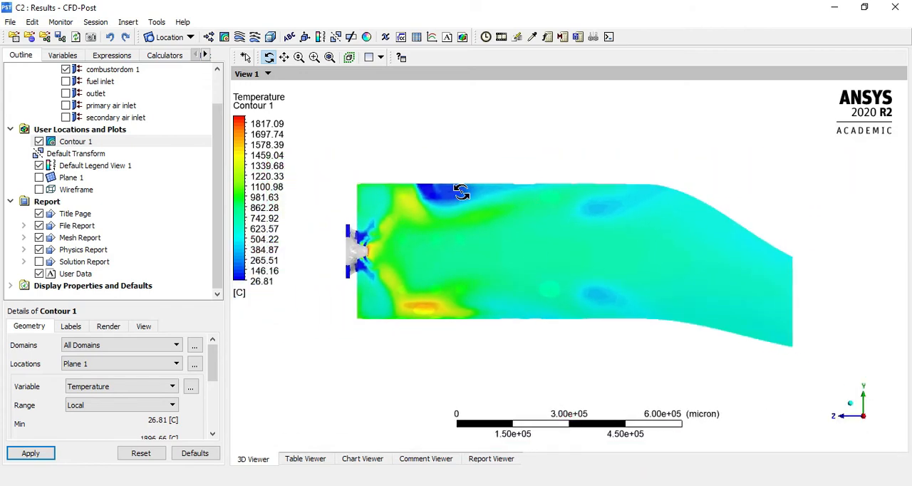
Change Contour 1's plotted variable to Ch4.Mass Fraction
scroll(211, 427, down, 5)
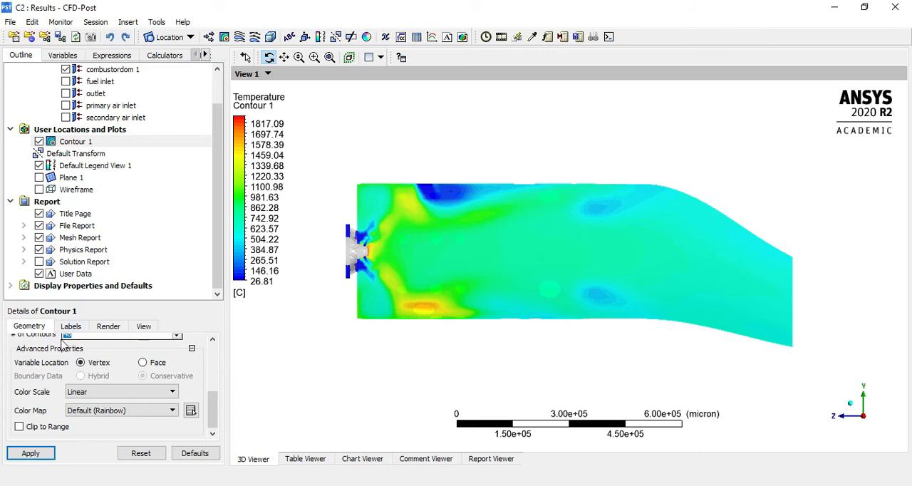
scroll(25, 384, up, 5)
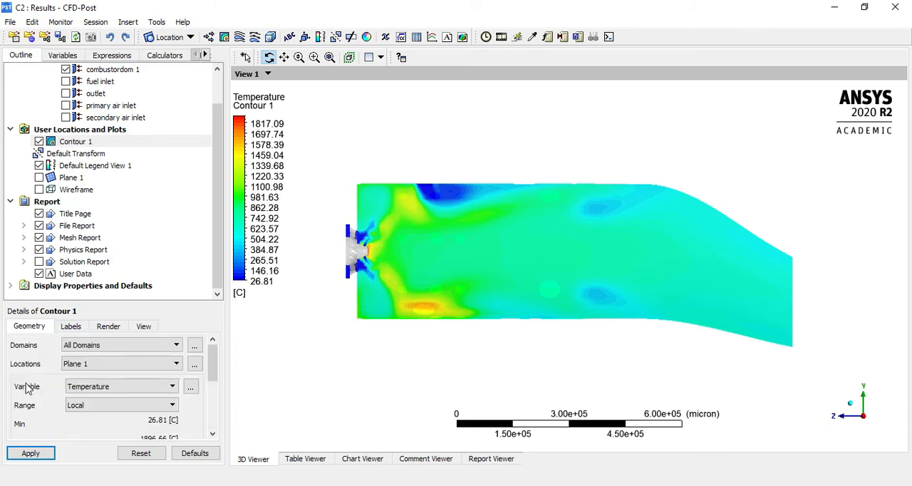
click(104, 389)
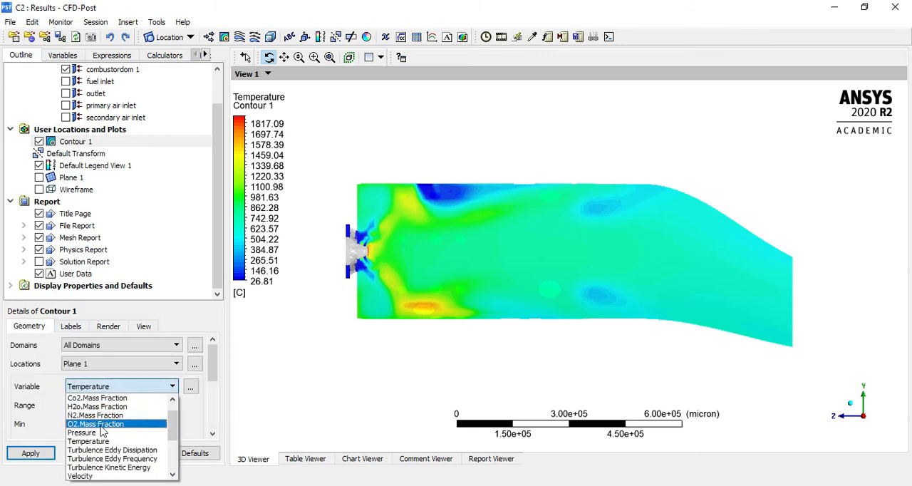
scroll(99, 423, up, 1)
click(112, 399)
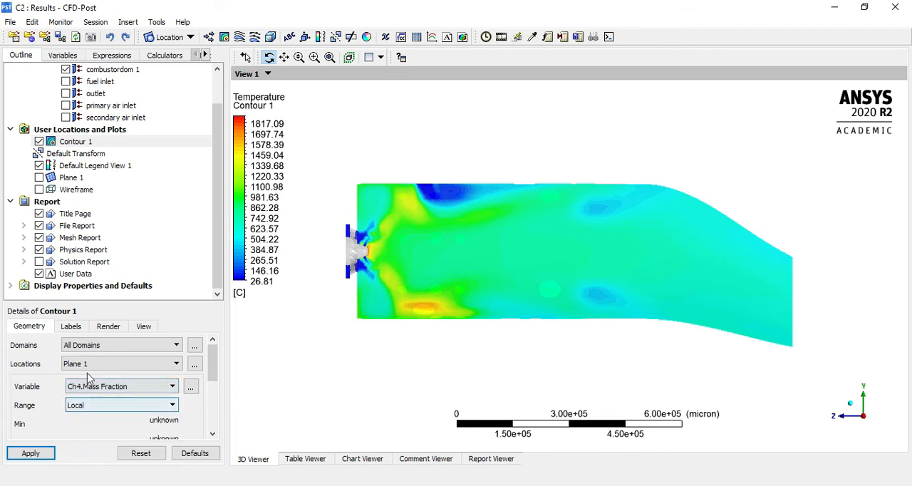
click(30, 453)
Examine the methane mass fraction contour close to the fuel nozzle outlets
right_drag(347, 235, 453, 308)
mouse_move(473, 178)
mouse_down()
mouse_move(521, 205)
mouse_move(500, 206)
mouse_move(469, 179)
mouse_up()
right_drag(357, 136, 449, 217)
scroll(449, 243, down, 2)
scroll(467, 273, down, 1)
mouse_move(492, 273)
mouse_down()
mouse_move(543, 283)
mouse_move(501, 283)
mouse_up()
scroll(502, 299, down, 4)
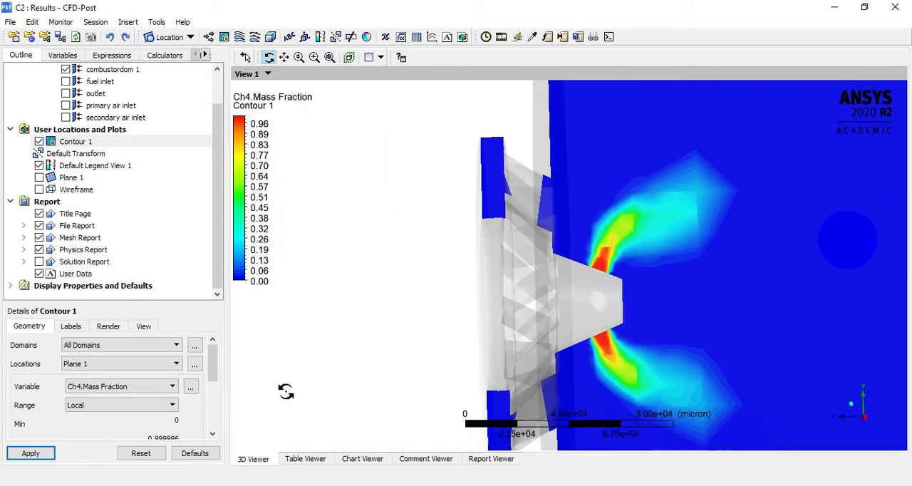
Examine the methane mass fraction contour in side view, both over the whole combustor and close to the fuel nozzle
click(863, 418)
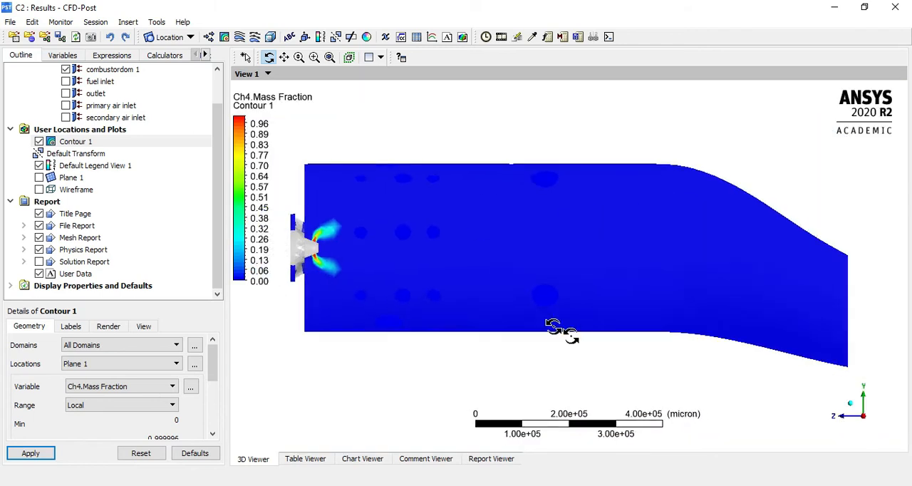
right_drag(328, 214, 505, 327)
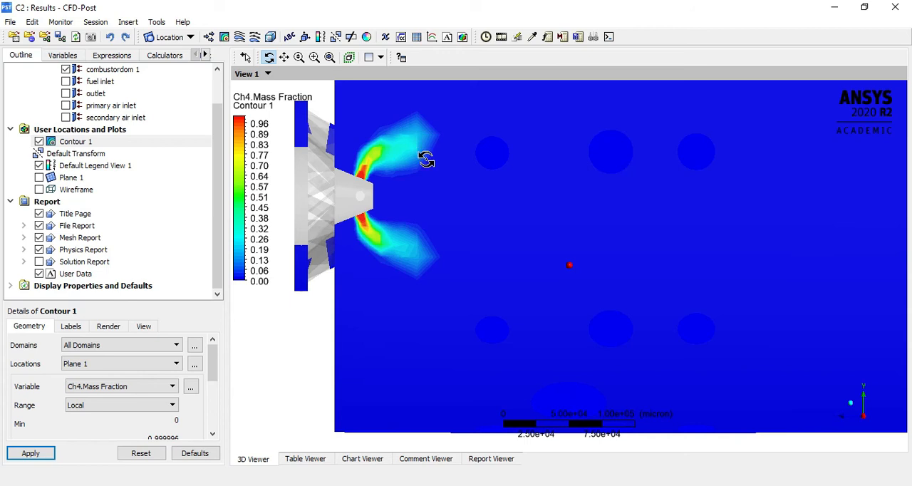
scroll(420, 156, down, 3)
scroll(433, 259, down, 4)
scroll(446, 277, down, 3)
right_drag(485, 174, 862, 354)
scroll(428, 317, down, 3)
scroll(431, 320, down, 1)
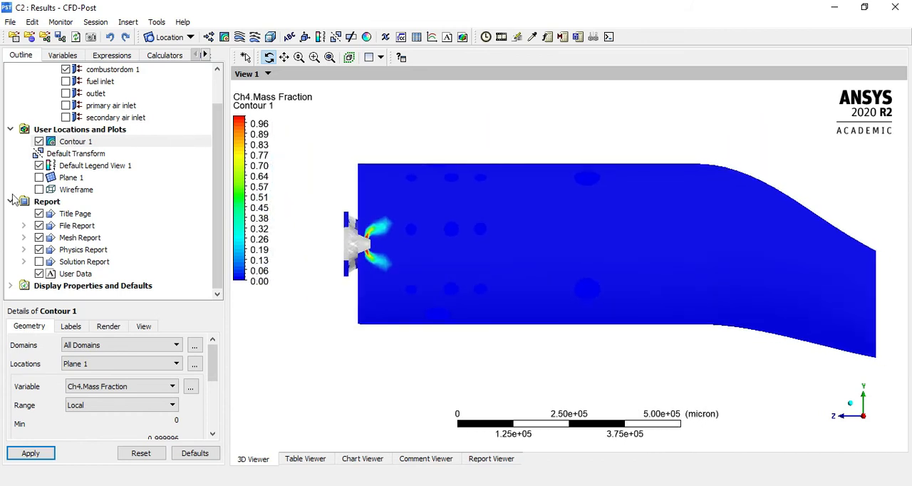
Change Contour 1's plotted variable to O2.Mass Fraction and inspect the contour near the nozzle and along the full combustor
click(121, 385)
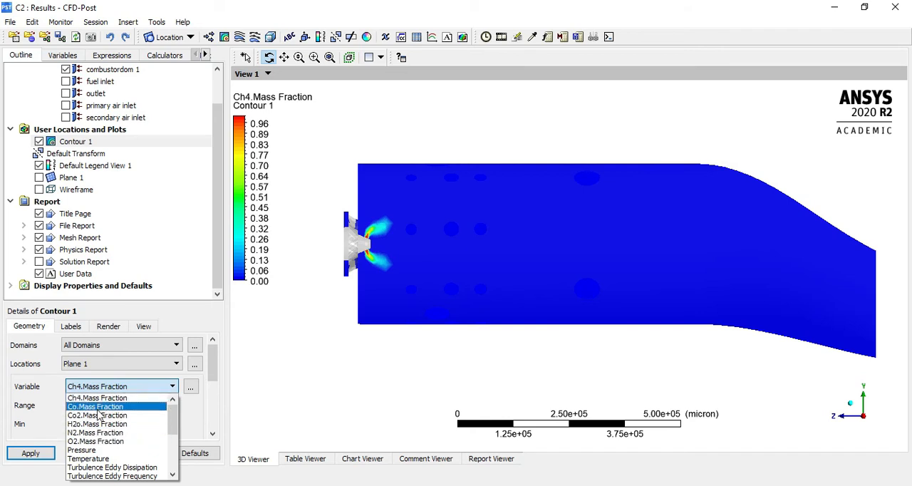
click(115, 442)
click(31, 453)
right_drag(330, 152, 580, 342)
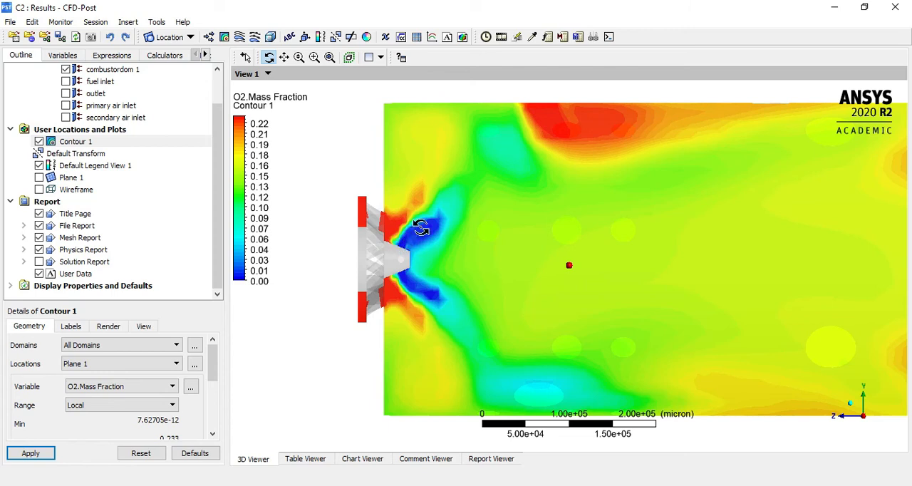
scroll(407, 279, down, 8)
right_drag(453, 144, 900, 386)
scroll(584, 360, down, 5)
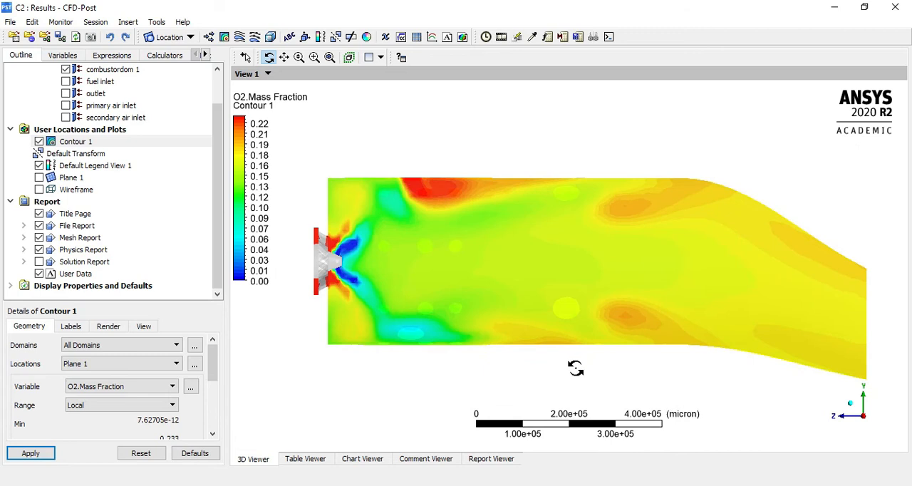
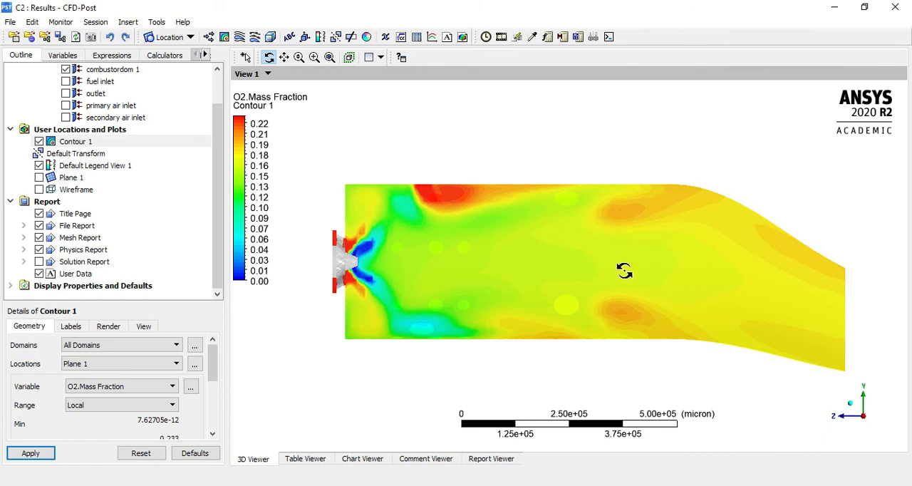
Change Contour 1's plotted variable to N2.Mass Fraction
click(128, 386)
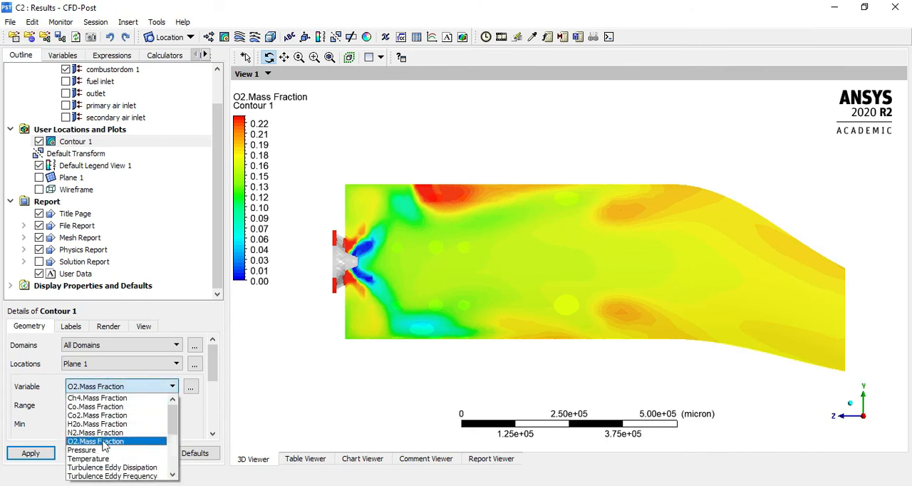
scroll(106, 431, down, 2)
scroll(106, 431, up, 2)
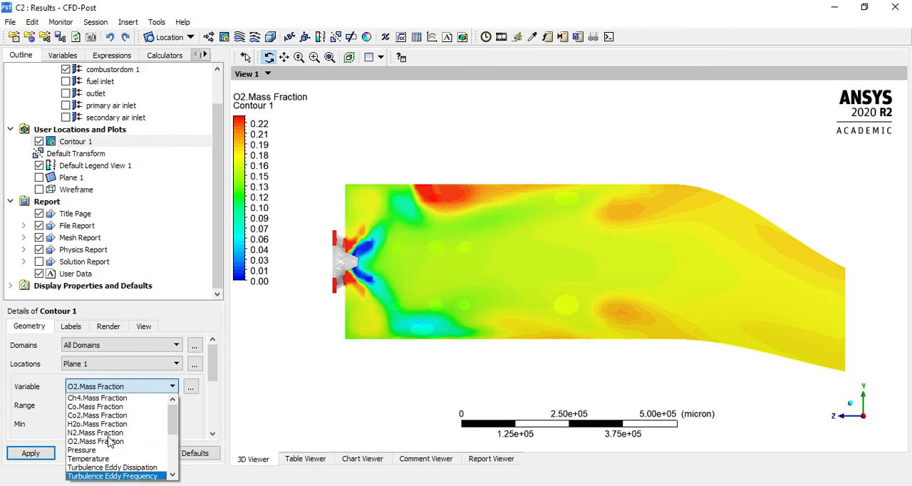
click(104, 432)
click(43, 452)
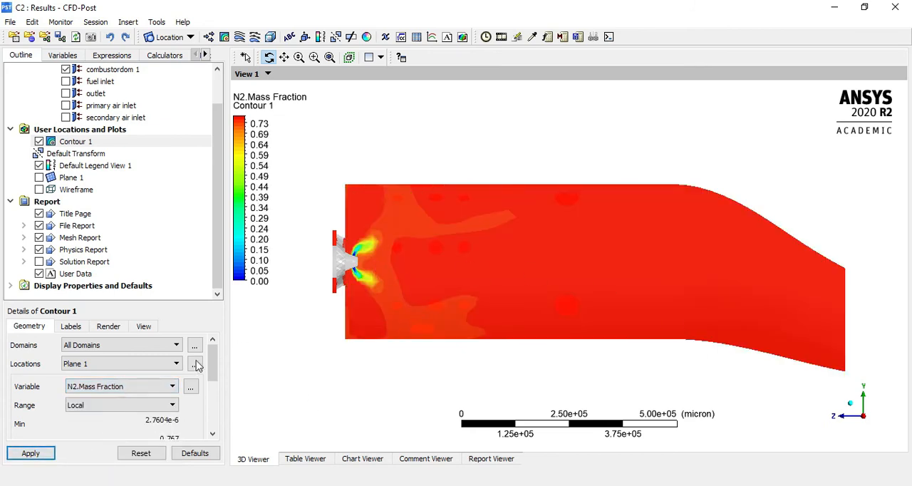
Examine the nitrogen mass fraction contour near the fuel nozzle and along the full length of the combustor
scroll(440, 265, down, 2)
right_drag(361, 161, 648, 381)
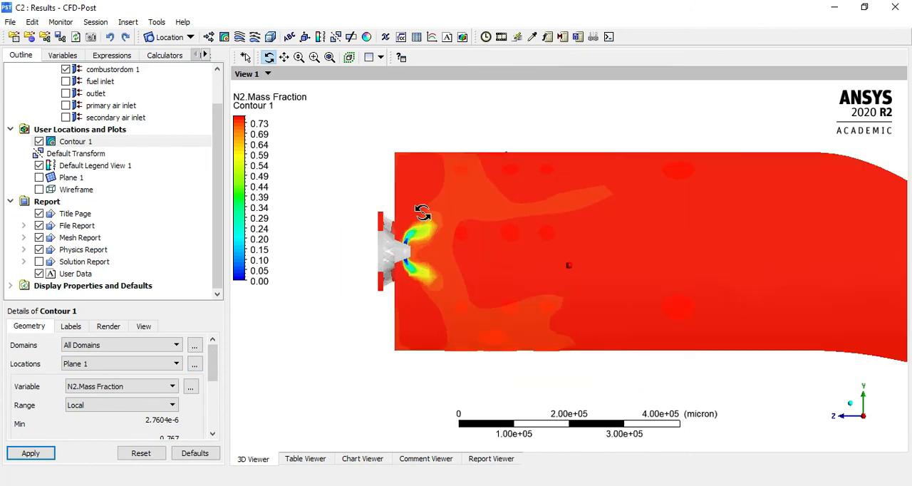
scroll(513, 263, down, 3)
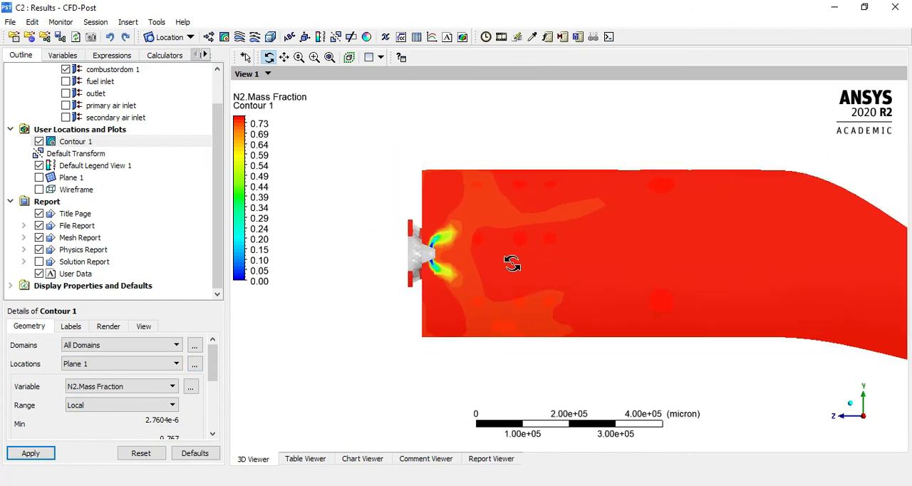
right_drag(406, 159, 903, 364)
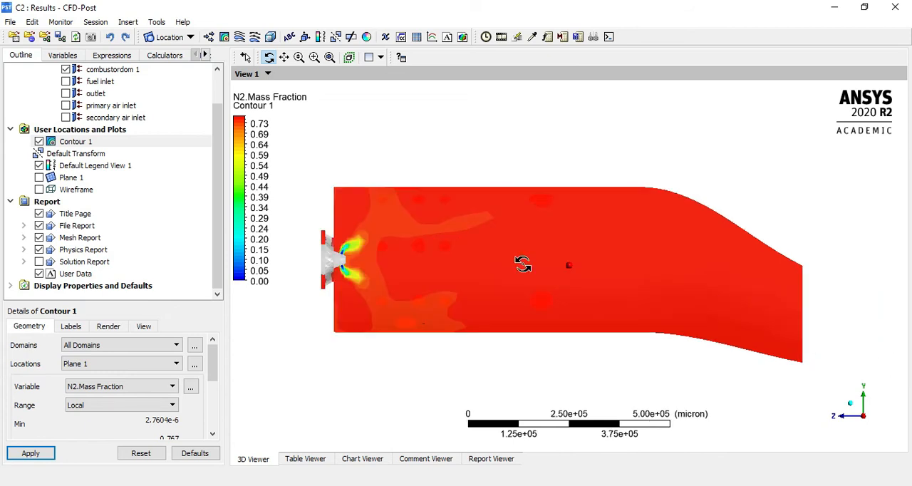
scroll(543, 299, down, 1)
right_drag(317, 158, 810, 378)
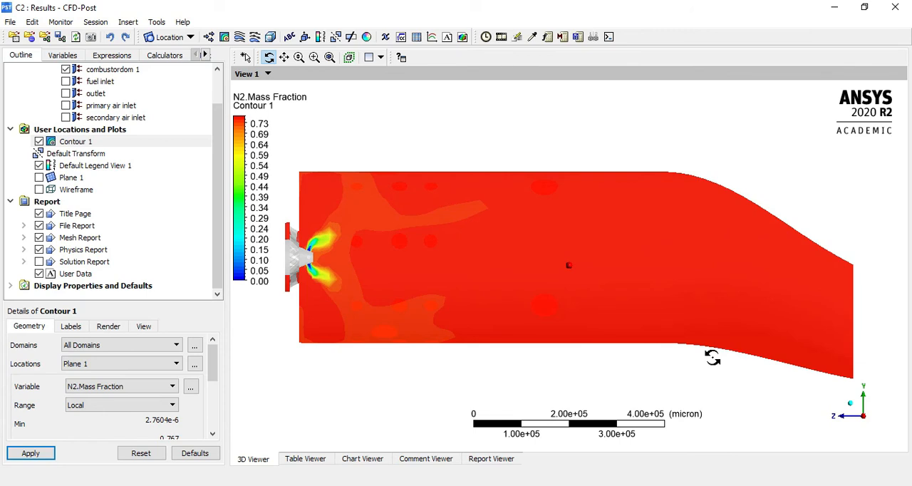
scroll(657, 306, down, 1)
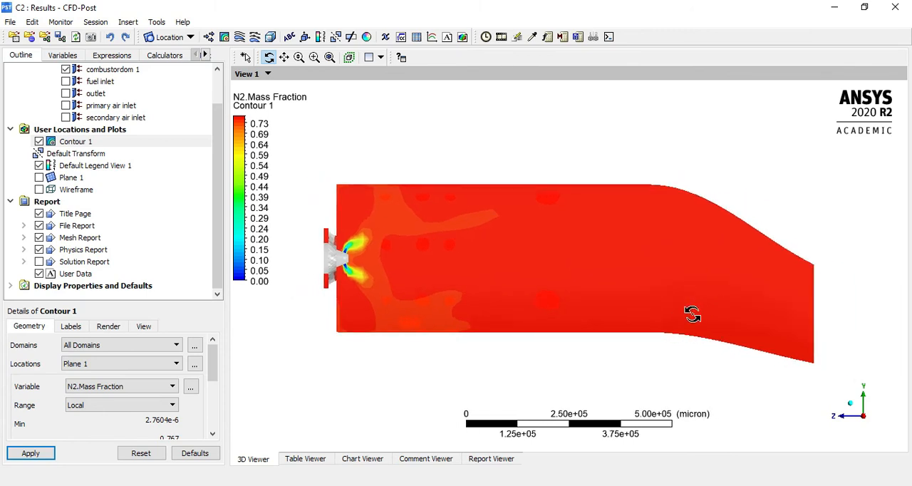
right_drag(303, 167, 745, 370)
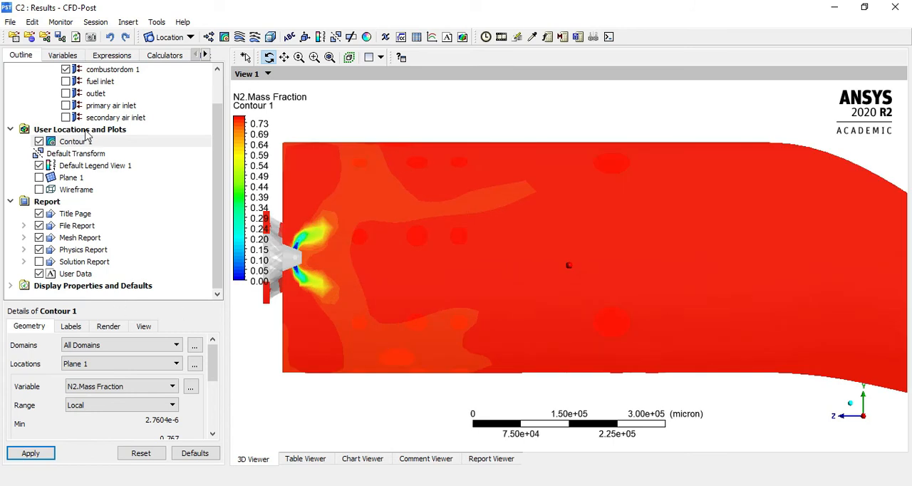
scroll(610, 233, down, 1)
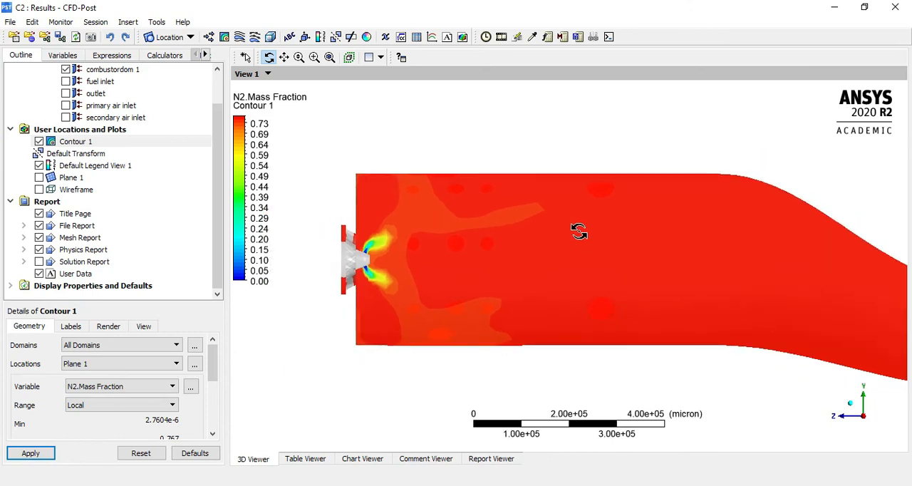
Change Contour 1's plotted variable to Co2.Mass Fraction and inspect the contour near the nozzle and along the full combustor
click(98, 388)
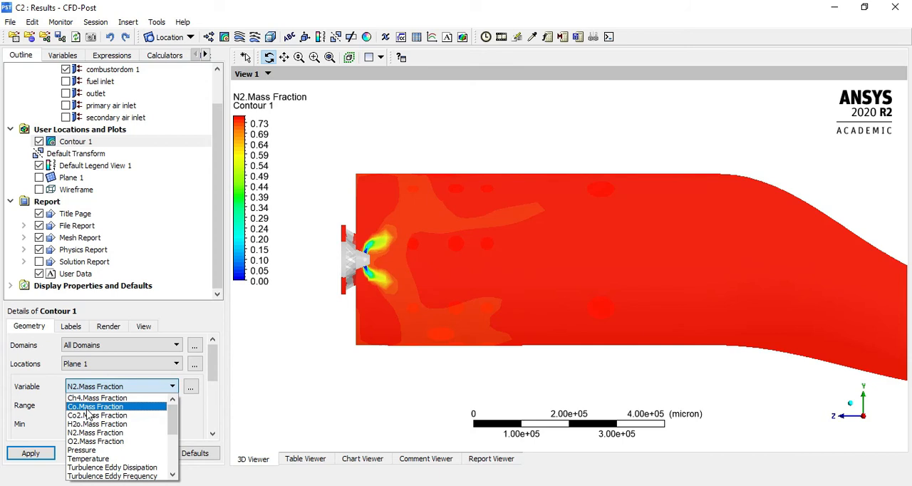
click(84, 415)
click(32, 453)
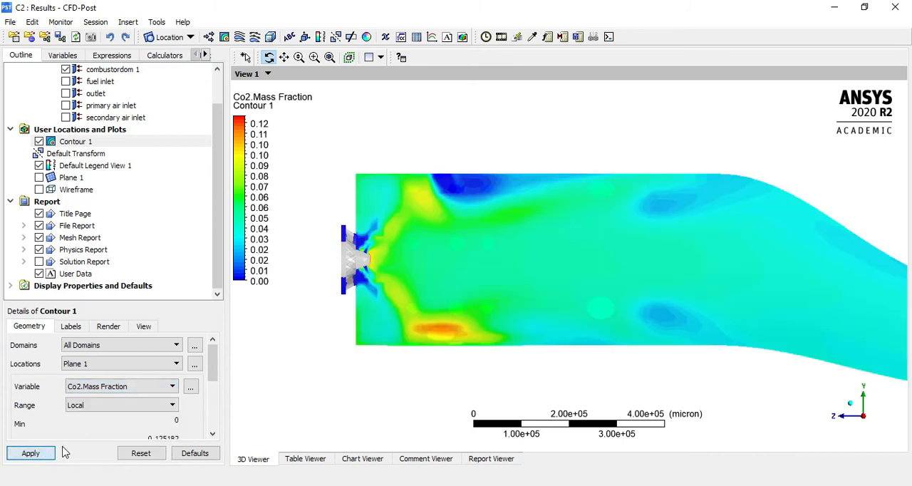
scroll(418, 311, down, 1)
right_drag(376, 163, 681, 382)
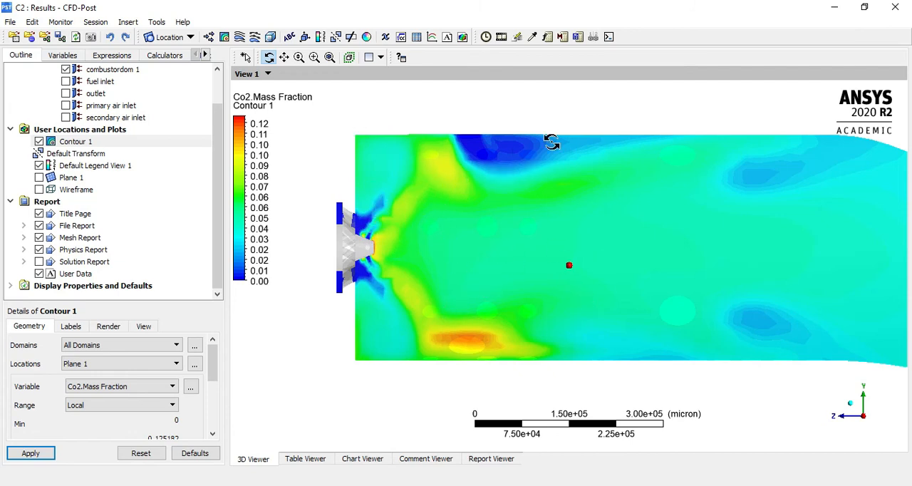
drag(444, 276, 490, 237)
scroll(375, 214, down, 4)
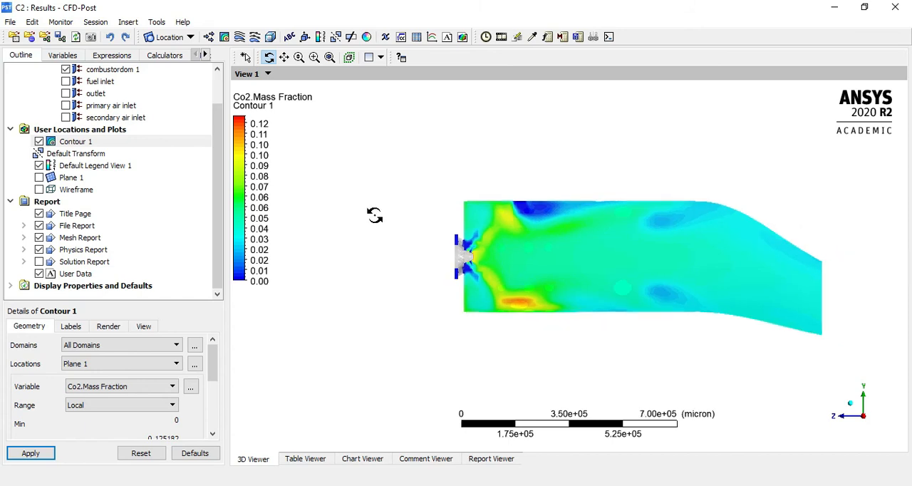
right_drag(489, 199, 857, 364)
scroll(678, 329, down, 2)
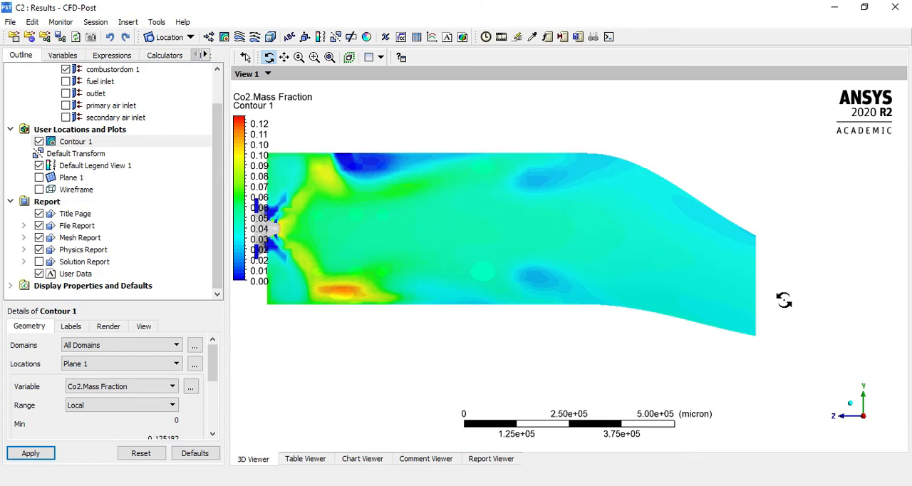
Change Contour 1's plotted variable to Co.Mass Fraction and inspect the contour close to the fuel nozzle
click(112, 388)
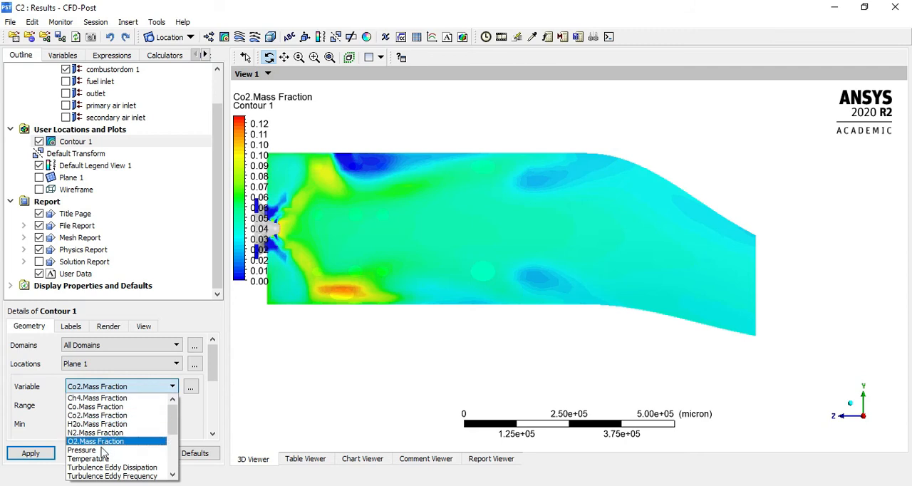
click(95, 406)
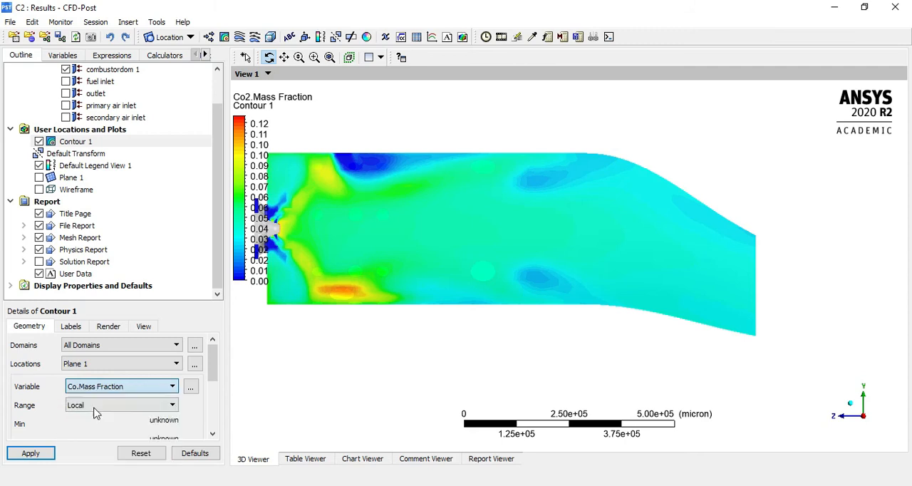
click(41, 453)
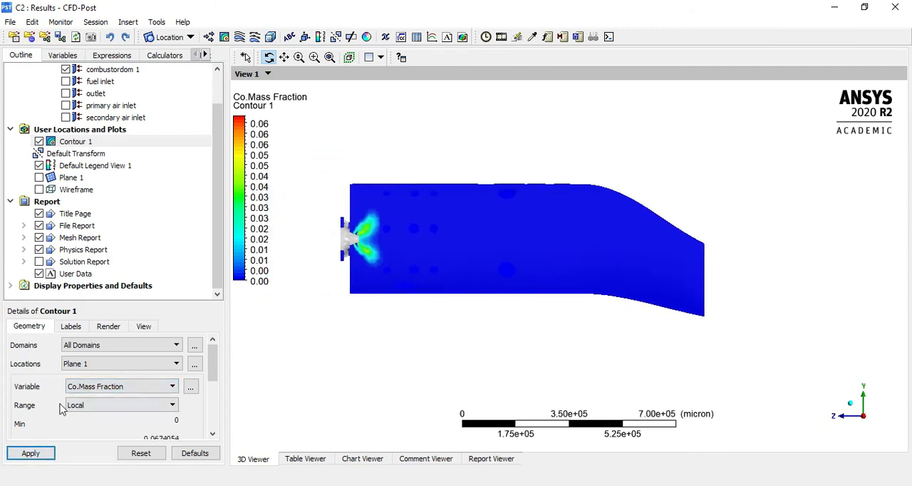
click(95, 387)
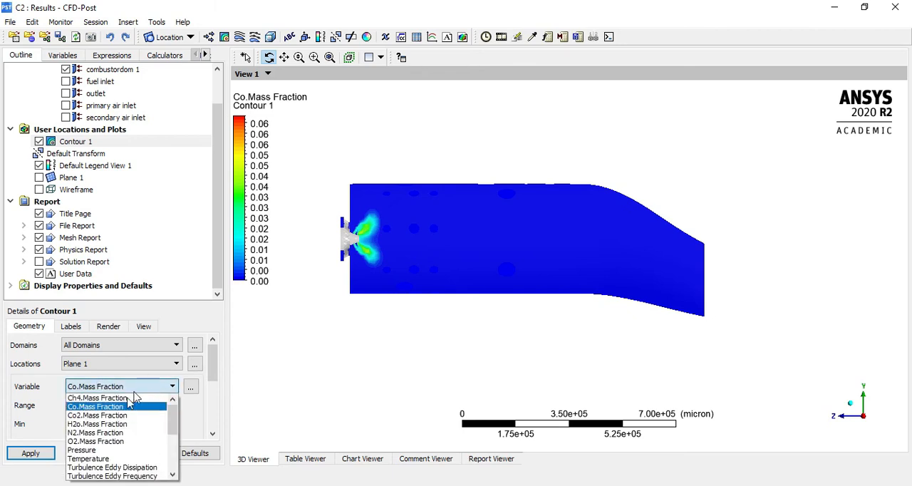
click(127, 403)
click(33, 451)
right_drag(359, 181, 489, 311)
scroll(384, 239, down, 5)
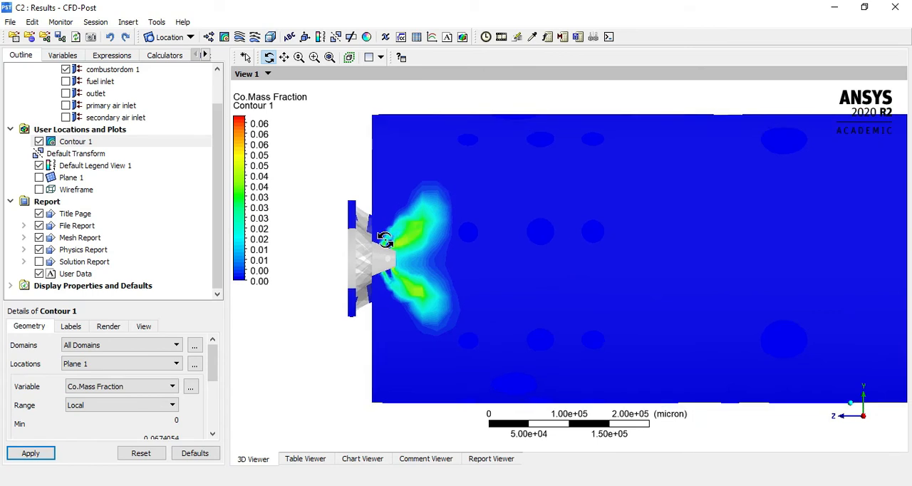
scroll(413, 296, down, 6)
mouse_move(745, 248)
mouse_down()
mouse_move(686, 259)
mouse_move(731, 252)
mouse_up()
Change Contour 1's plotted variable to H2o.Mass Fraction and view the contour along the whole combustor
click(141, 388)
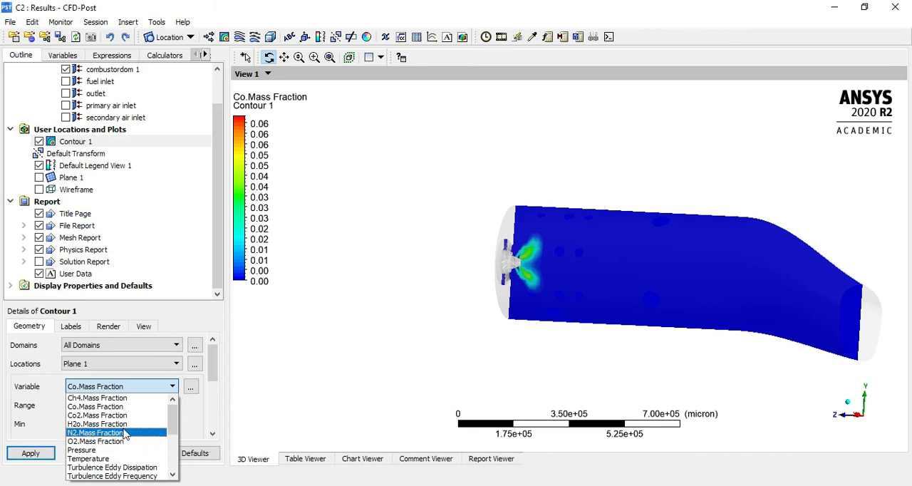
click(100, 424)
click(28, 453)
drag(524, 336, 590, 305)
right_drag(463, 122, 890, 380)
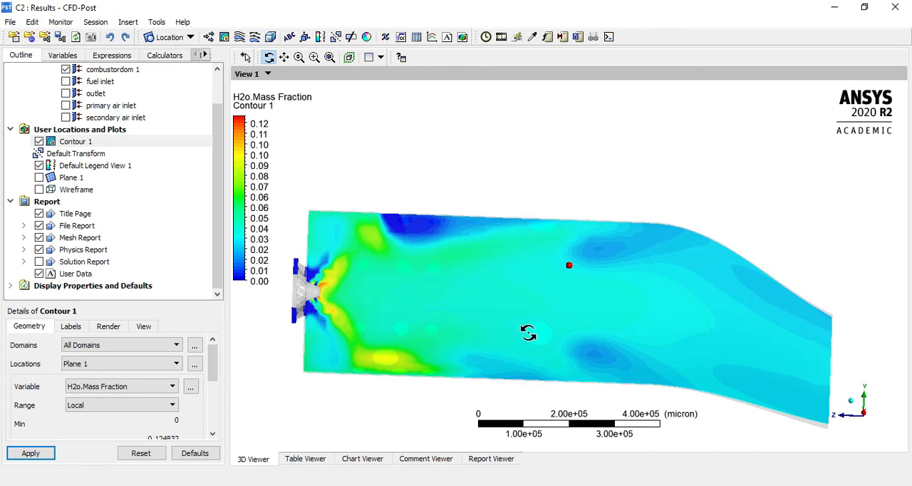
click(125, 386)
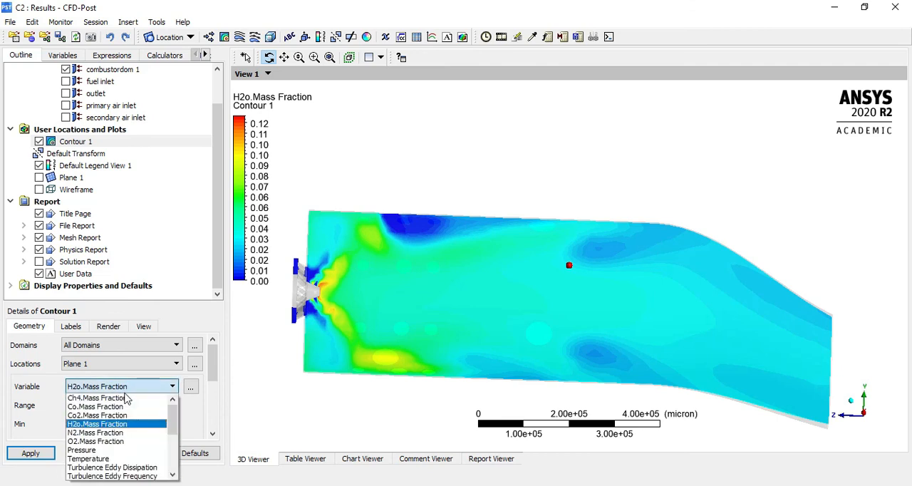
scroll(127, 436, down, 4)
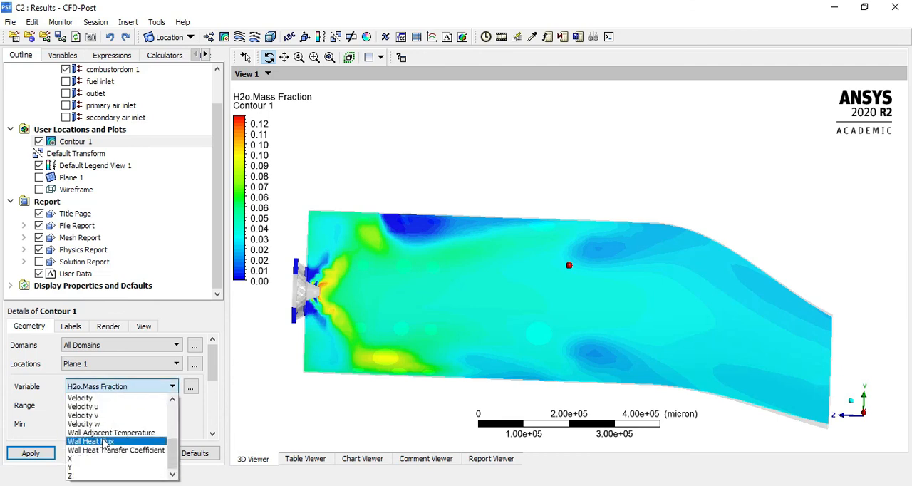
scroll(127, 436, up, 4)
click(25, 448)
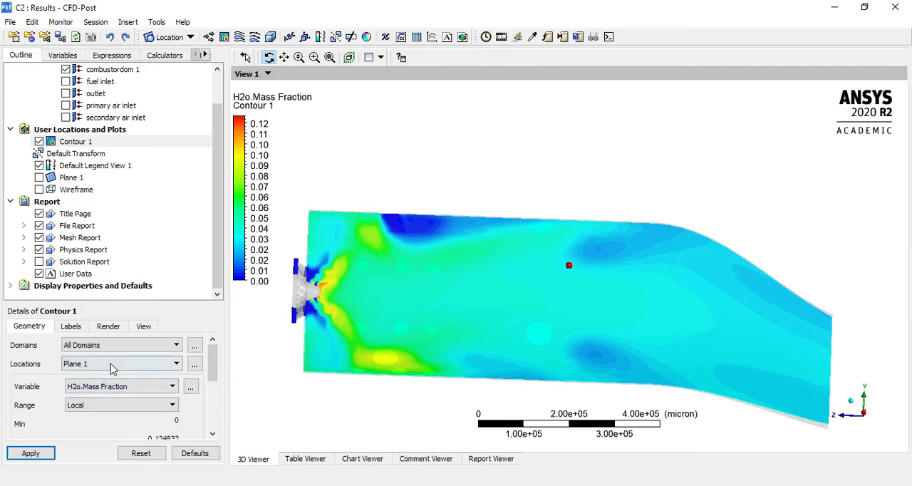
Open the Function Calculator and set it up with the areaAve function at the outlet location
click(163, 57)
double_click(71, 93)
drag(683, 309, 698, 350)
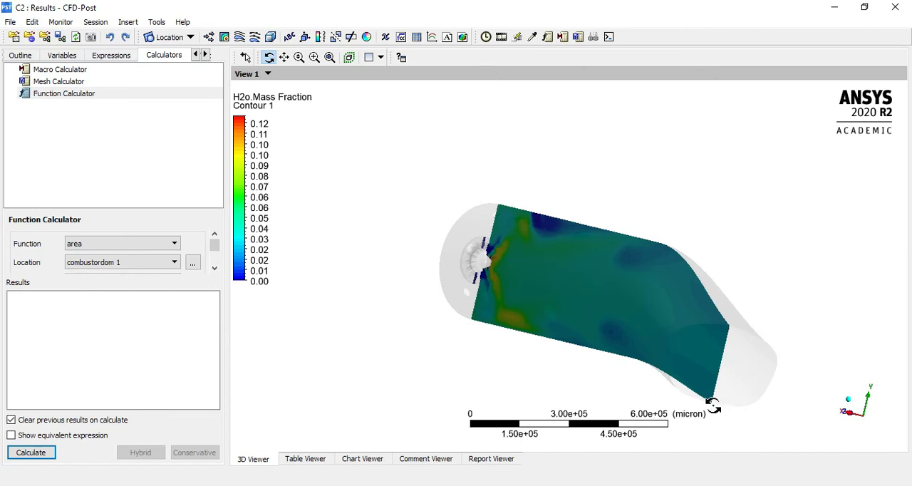
click(118, 242)
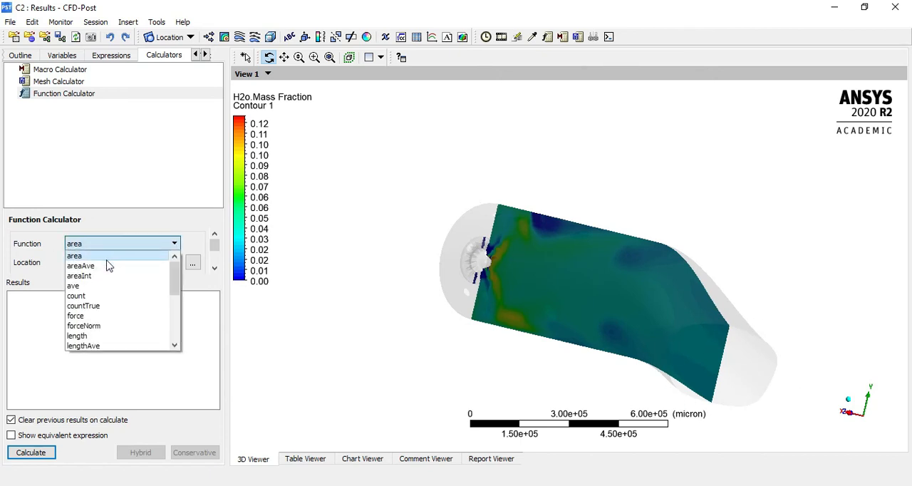
click(109, 265)
click(110, 264)
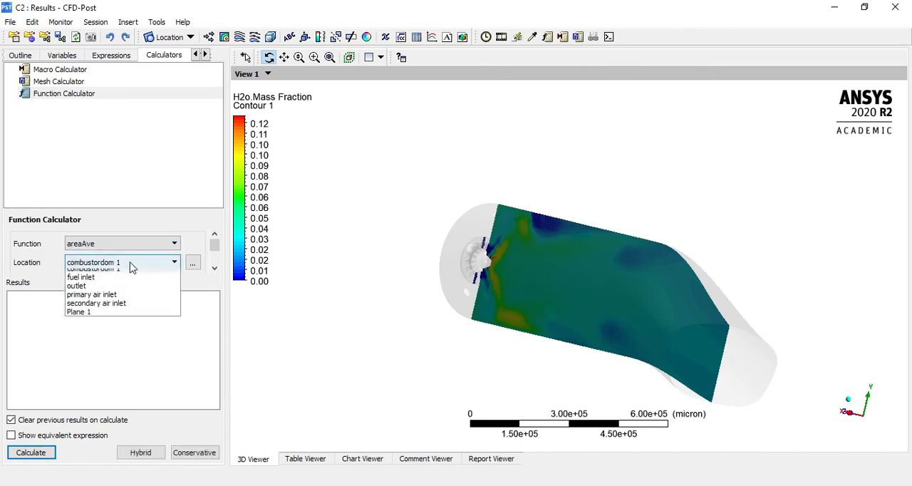
click(92, 291)
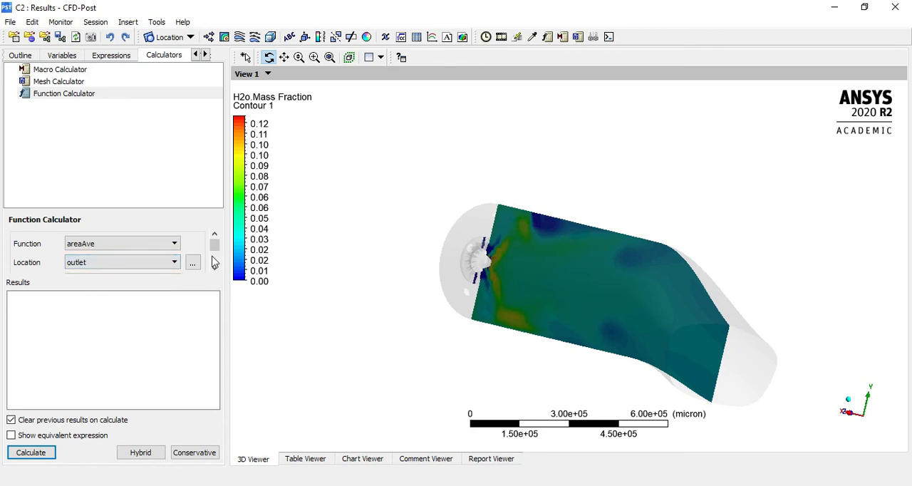
Calculate the area average of O2.Mass Fraction on the outlet
click(213, 257)
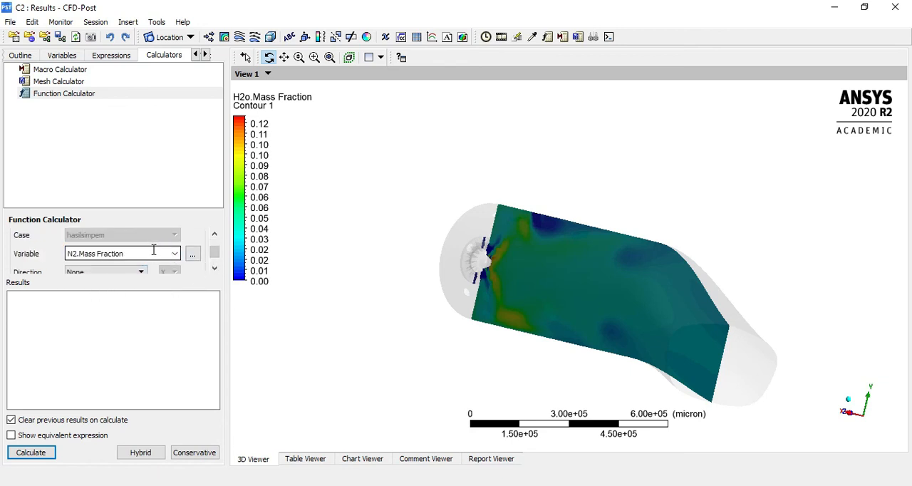
click(175, 255)
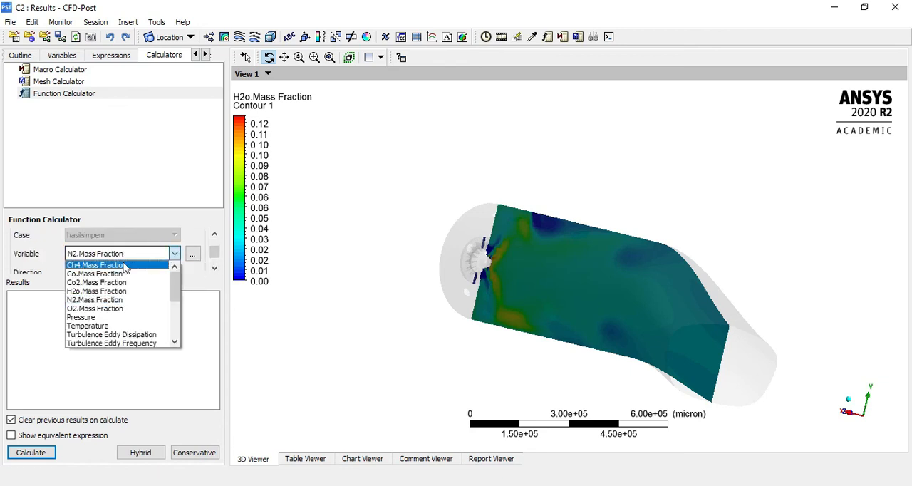
click(85, 310)
click(36, 453)
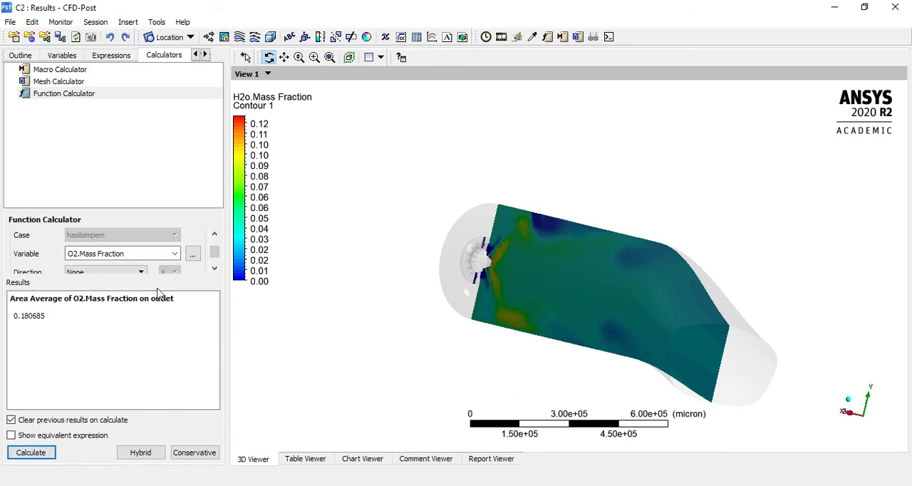
mouse_move(741, 268)
mouse_down()
mouse_move(737, 223)
mouse_move(731, 269)
mouse_up()
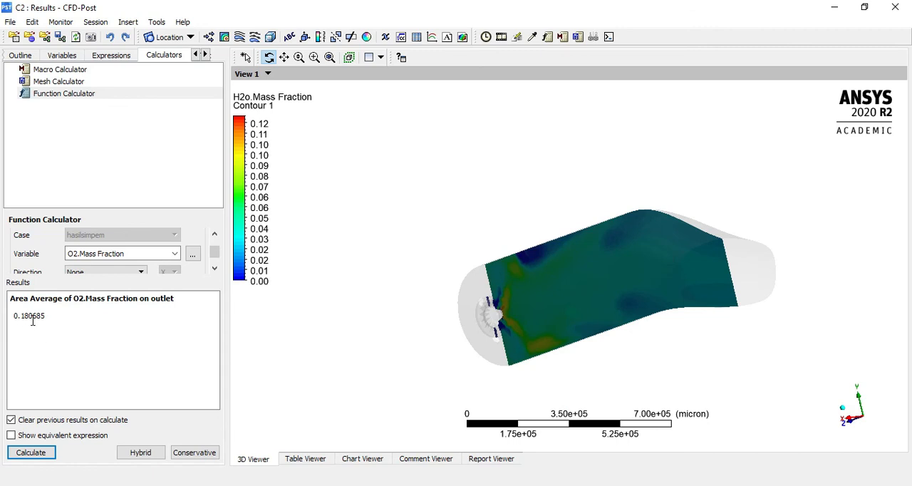
drag(421, 192, 431, 209)
scroll(431, 209, down, 2)
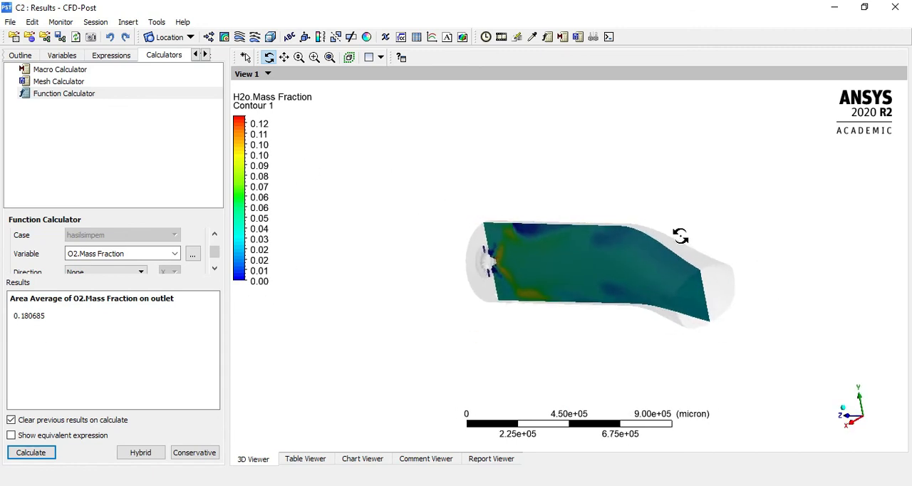
drag(680, 239, 678, 239)
right_drag(470, 202, 792, 336)
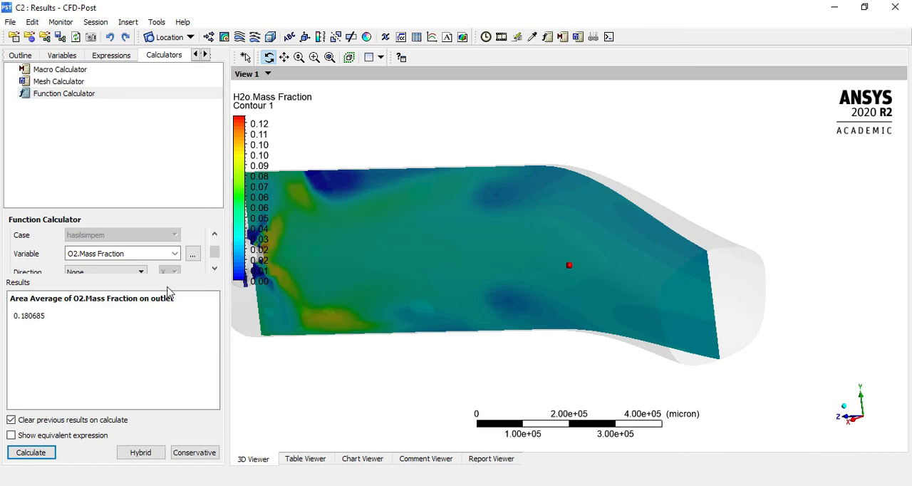
Calculate the area average of Co.Mass Fraction on the outlet
click(174, 254)
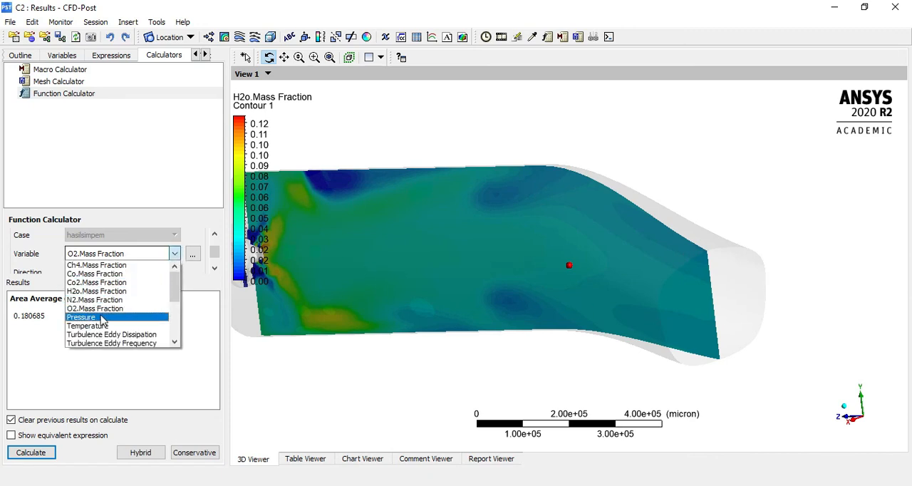
click(90, 273)
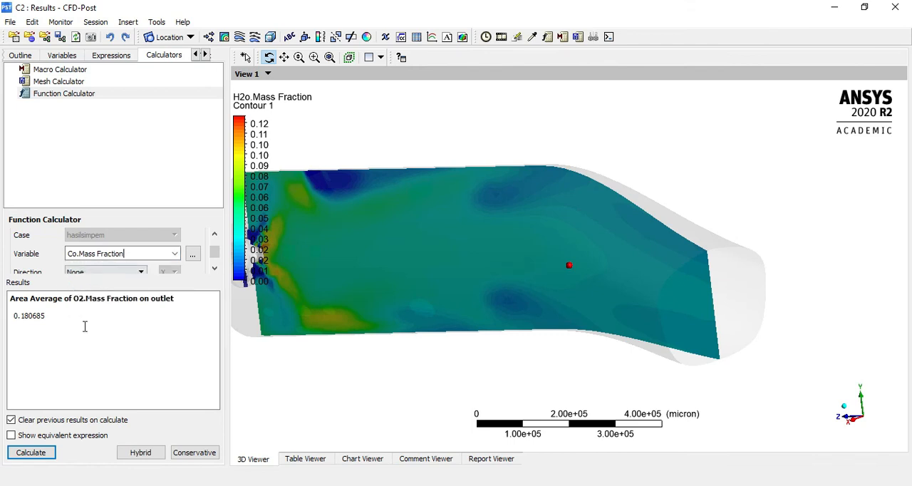
click(32, 452)
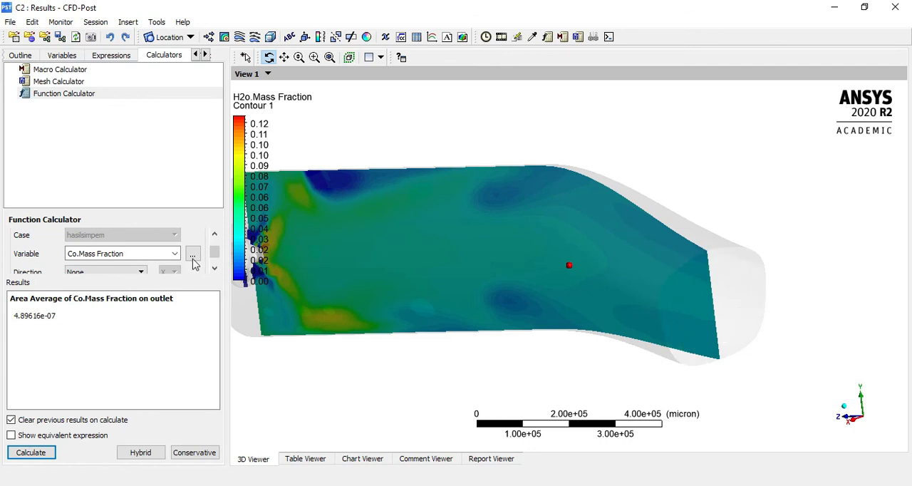
scroll(218, 256, down, 1)
scroll(218, 259, up, 1)
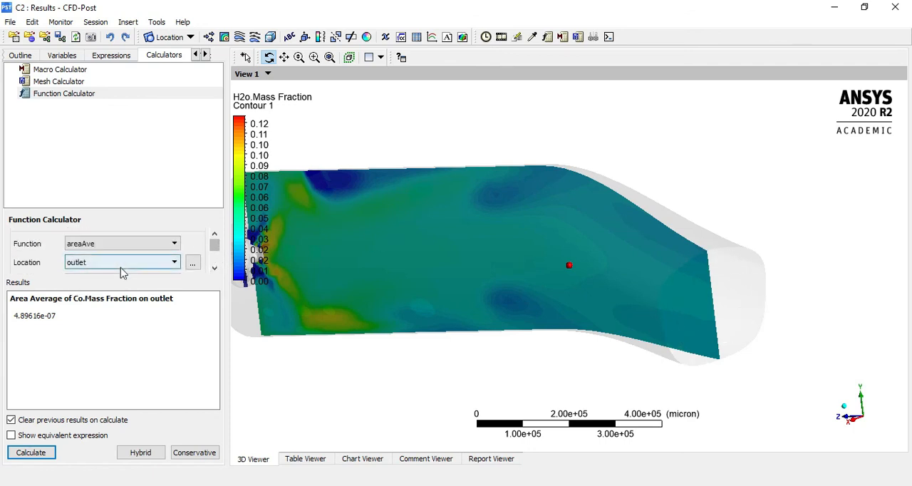
scroll(31, 268, down, 1)
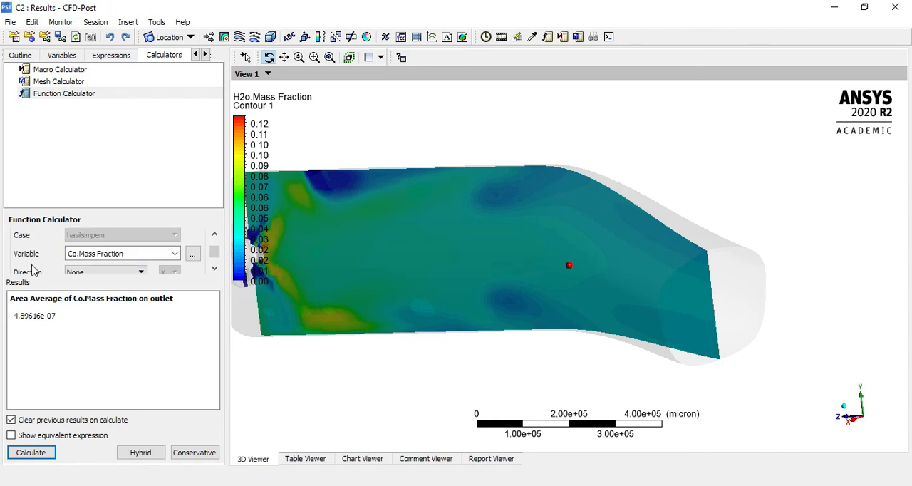
drag(59, 311, 13, 312)
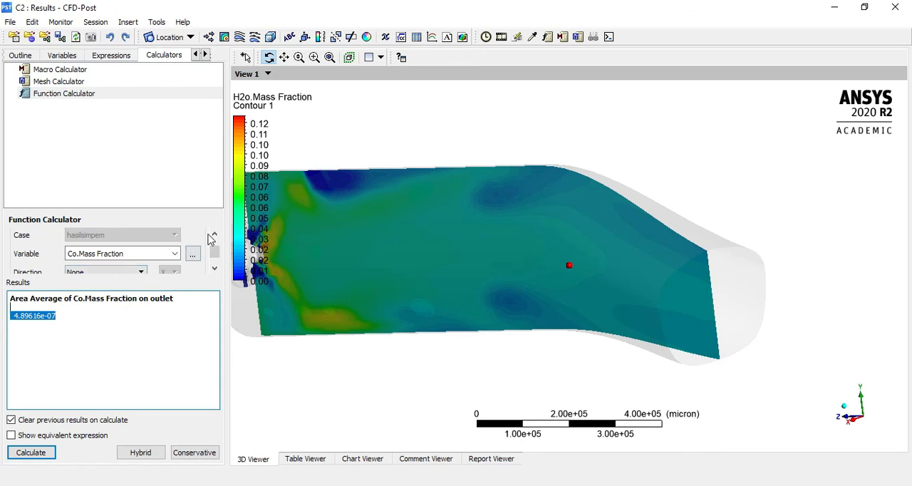
Calculate the area average of Co2.Mass Fraction on the outlet
click(174, 253)
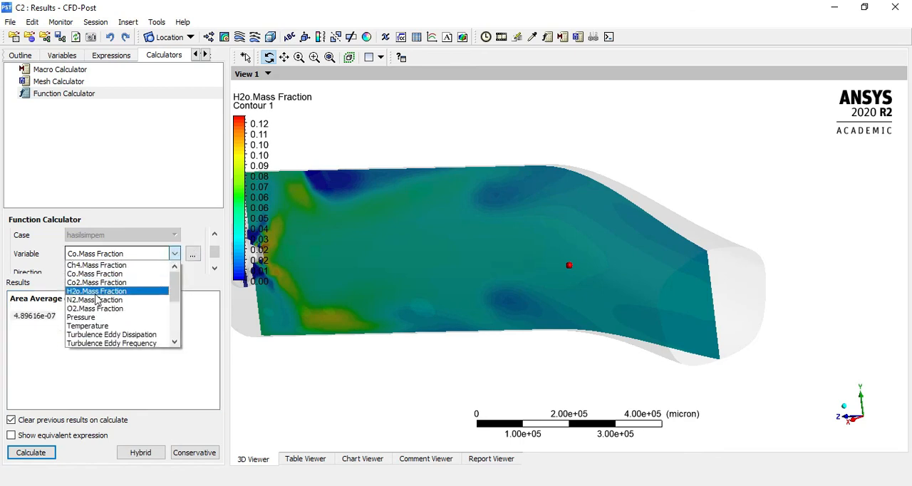
click(89, 282)
click(26, 453)
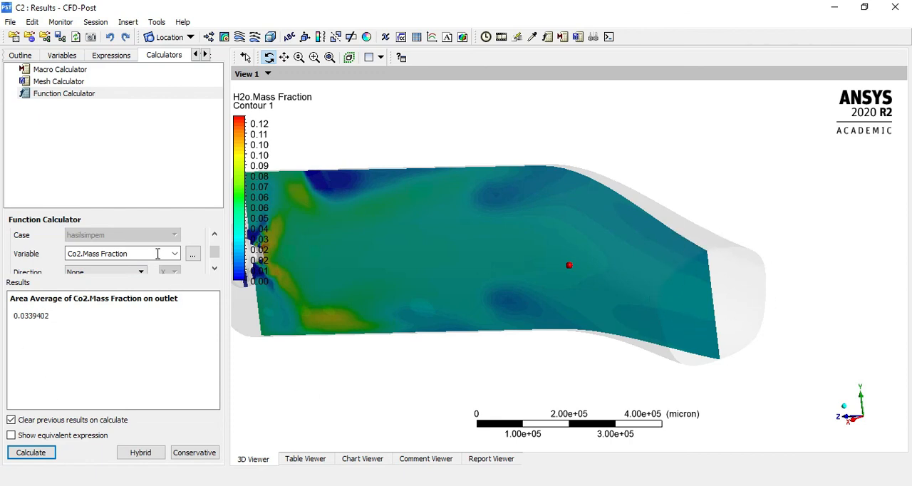
Calculate the area average of H2o.Mass Fraction on the outlet
click(215, 235)
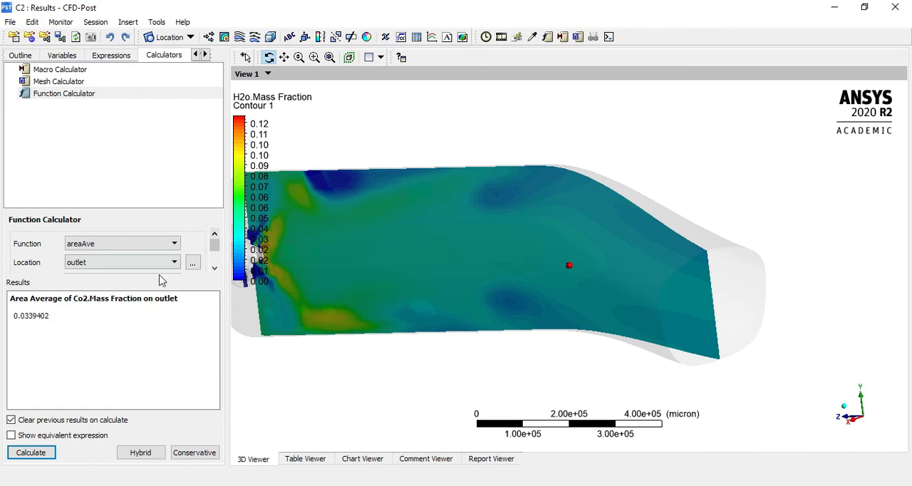
scroll(161, 280, down, 3)
scroll(155, 267, up, 1)
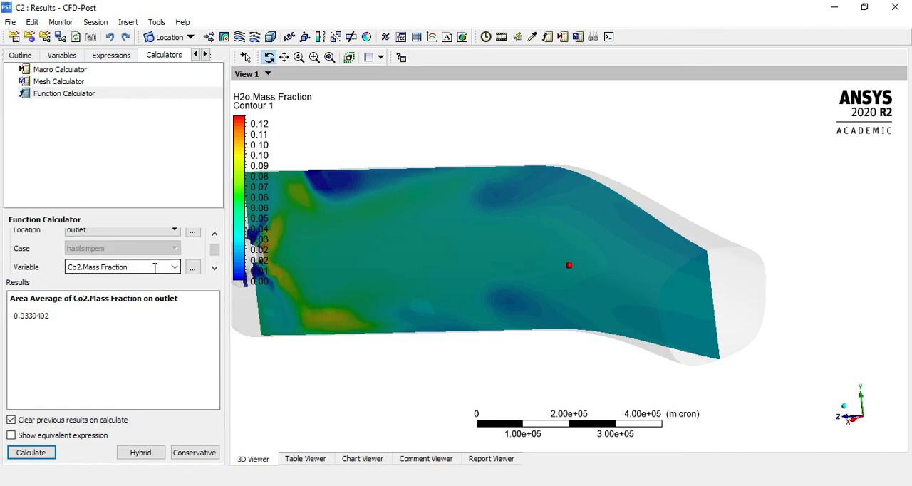
click(171, 267)
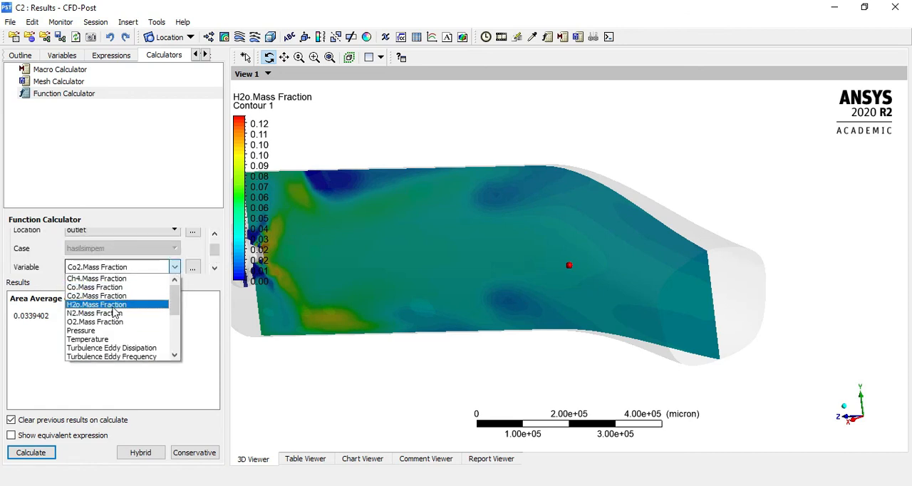
click(108, 316)
click(30, 452)
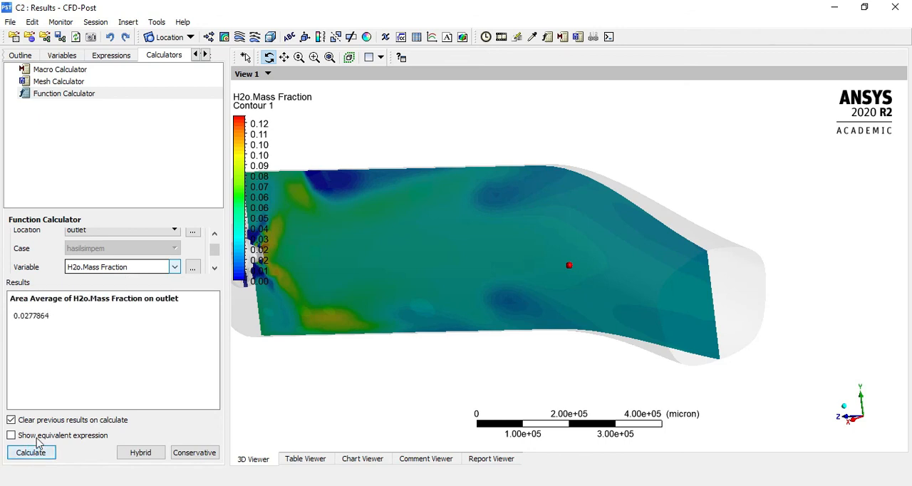
drag(642, 282, 541, 281)
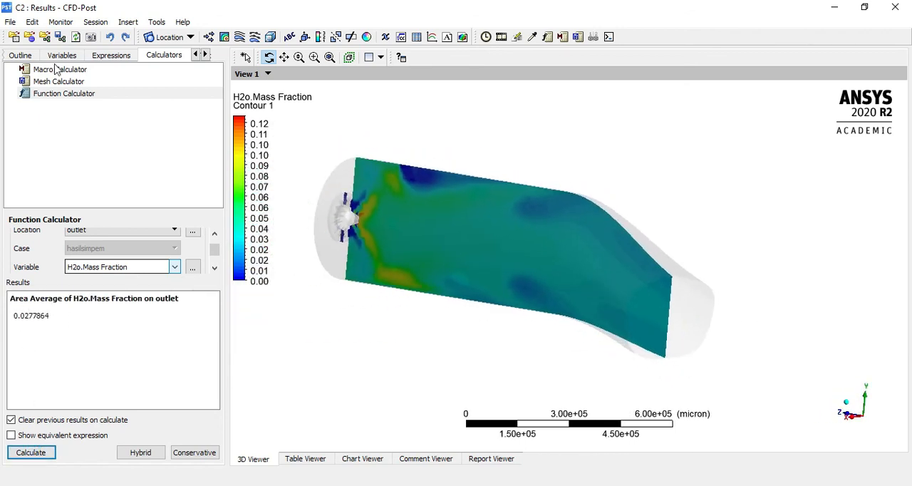
click(110, 55)
click(63, 55)
click(164, 55)
drag(627, 315, 654, 243)
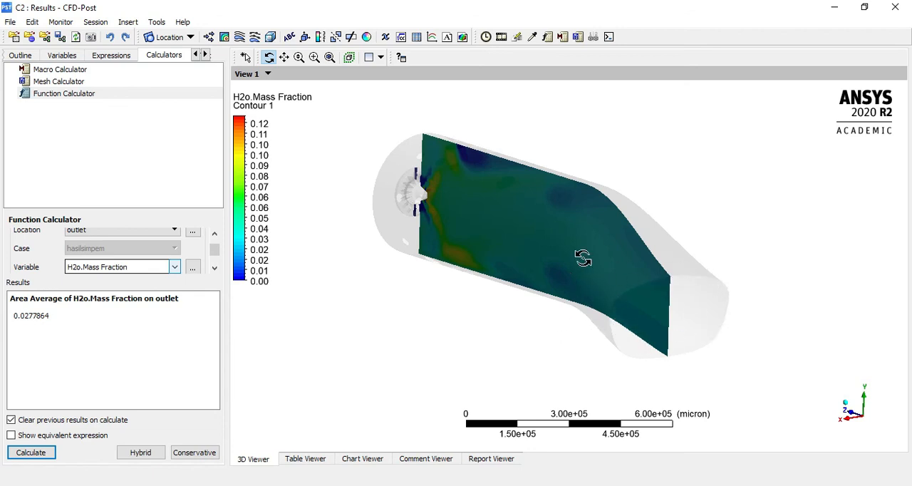
drag(436, 332, 667, 333)
Hide Contour 1 and insert a new streamline plot named Streamline 1
click(20, 56)
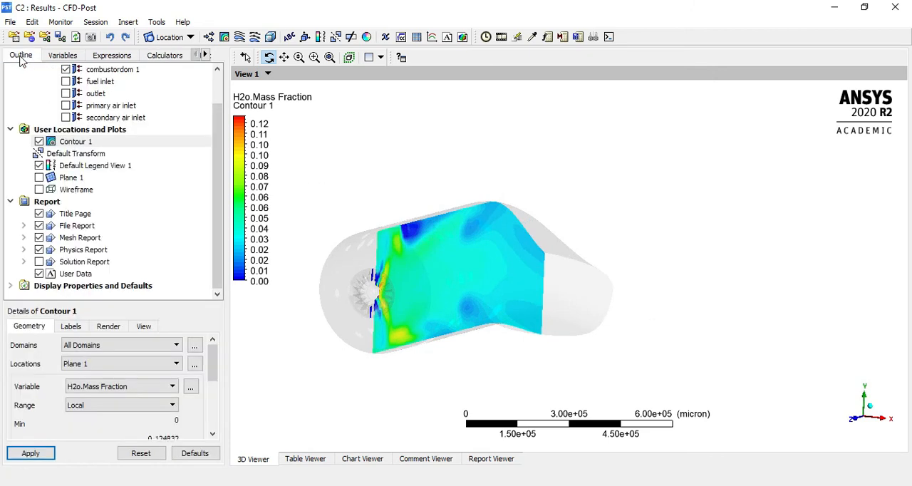
click(39, 141)
drag(510, 223, 499, 237)
click(240, 36)
click(268, 92)
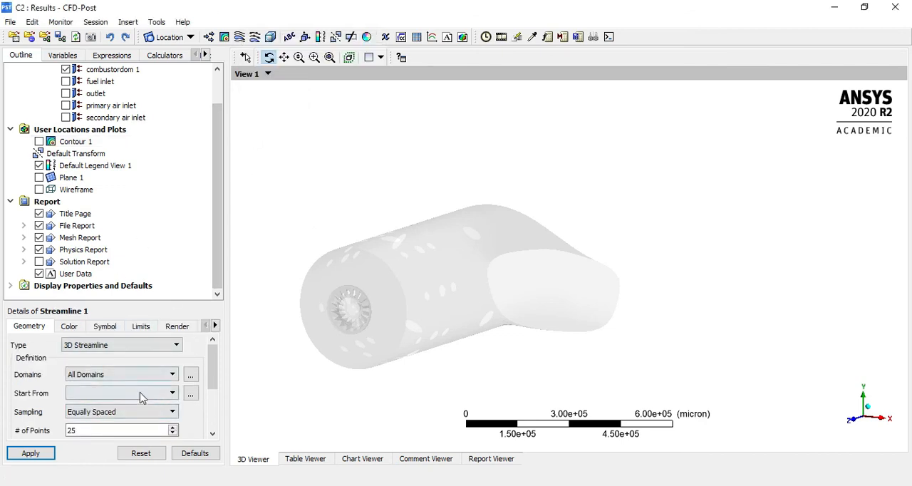
Generate Streamline 1 as 3D streamlines starting from the fuel inlet and view the swirling paths through the combustor
click(114, 393)
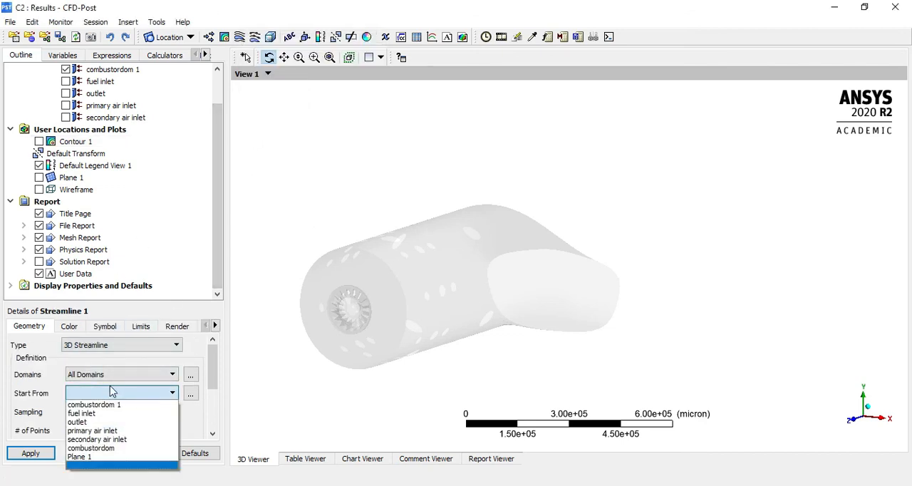
click(86, 413)
click(31, 453)
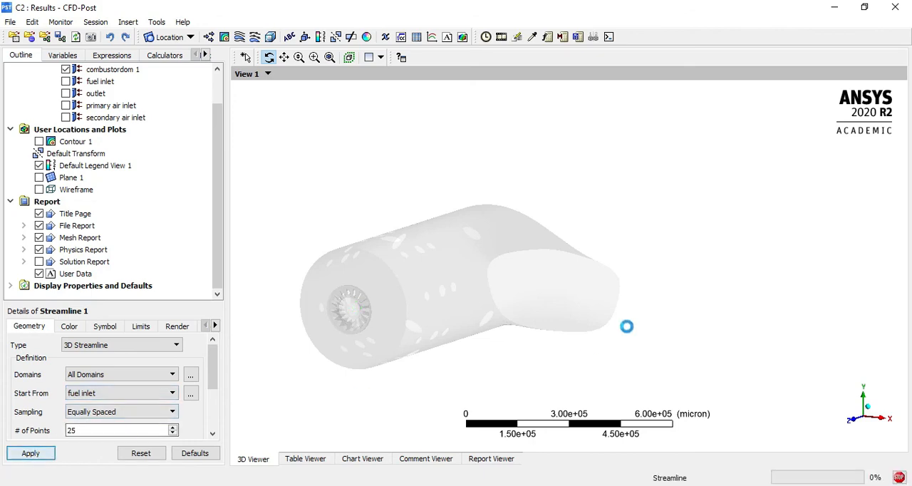
drag(569, 288, 475, 282)
scroll(506, 305, down, 3)
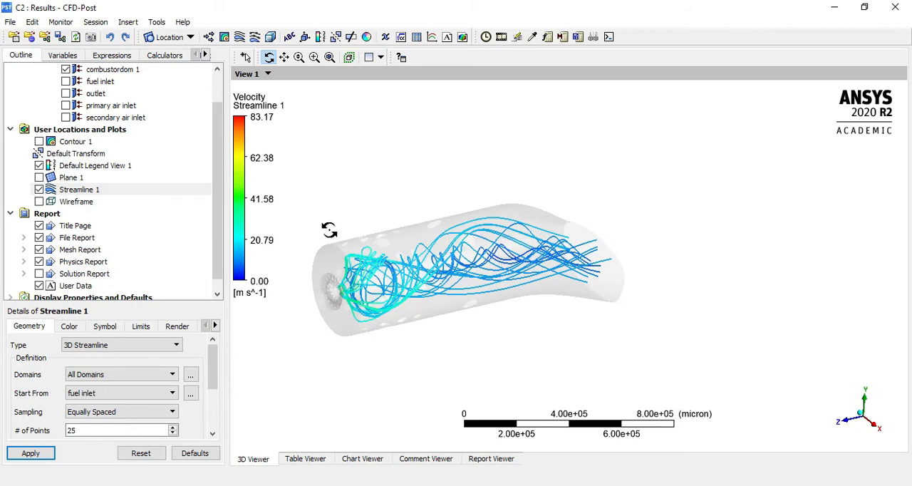
right_drag(329, 230, 509, 365)
scroll(508, 364, down, 5)
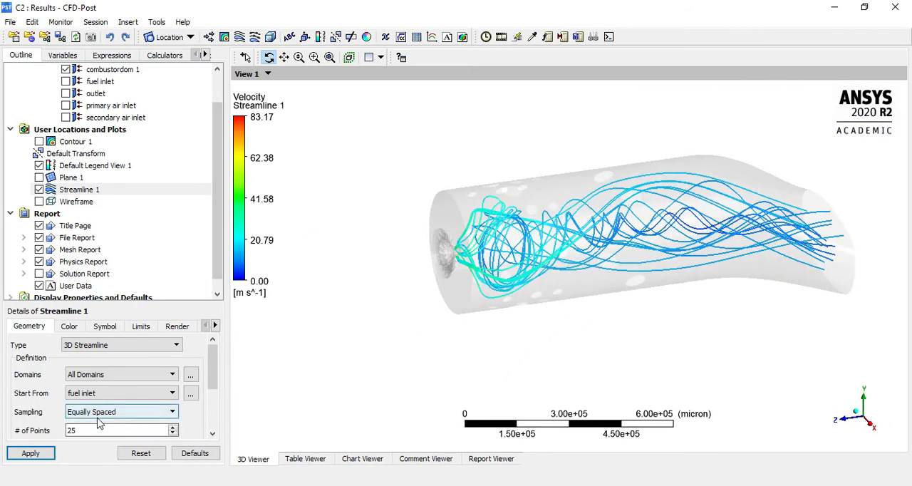
Change Streamline 1's colour mode to Constant with black as the colour
click(177, 327)
click(69, 327)
click(121, 346)
click(107, 356)
click(100, 371)
click(99, 371)
click(99, 372)
click(99, 371)
click(100, 371)
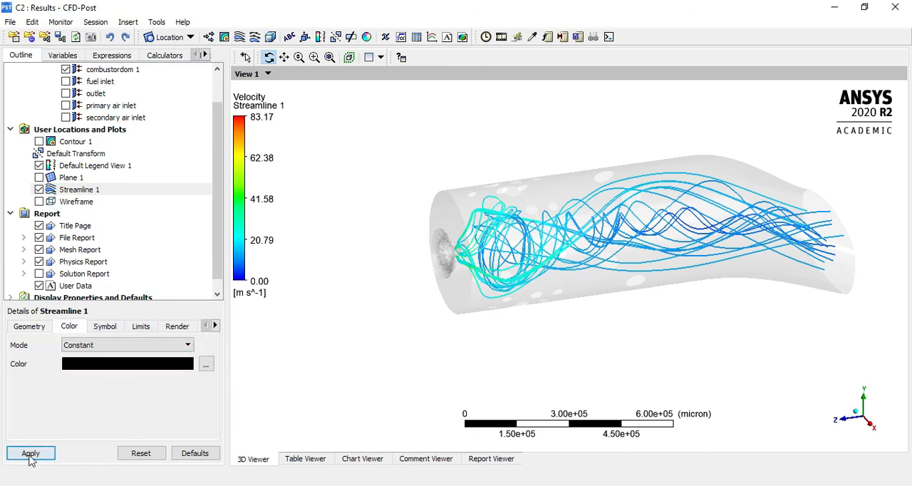
click(31, 454)
drag(466, 346, 499, 357)
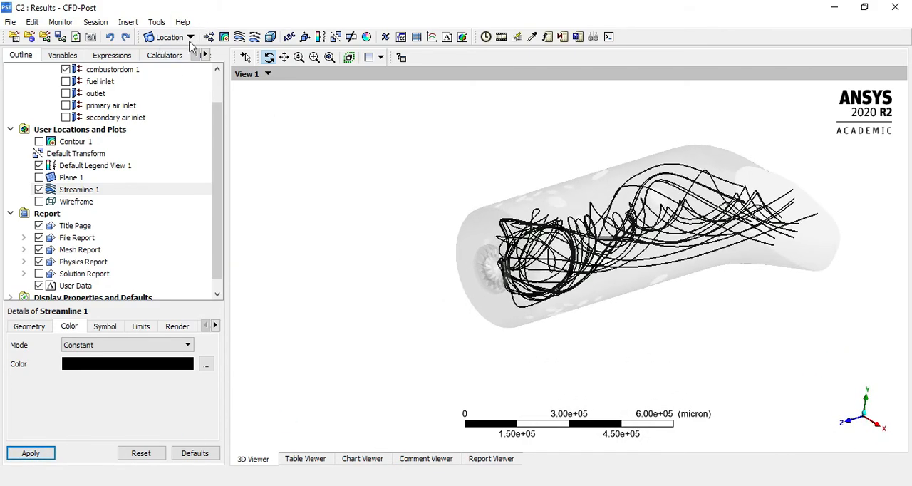
Create Isosurface 1 in all domains with Temperature as its variable and a value of 800 C
click(190, 39)
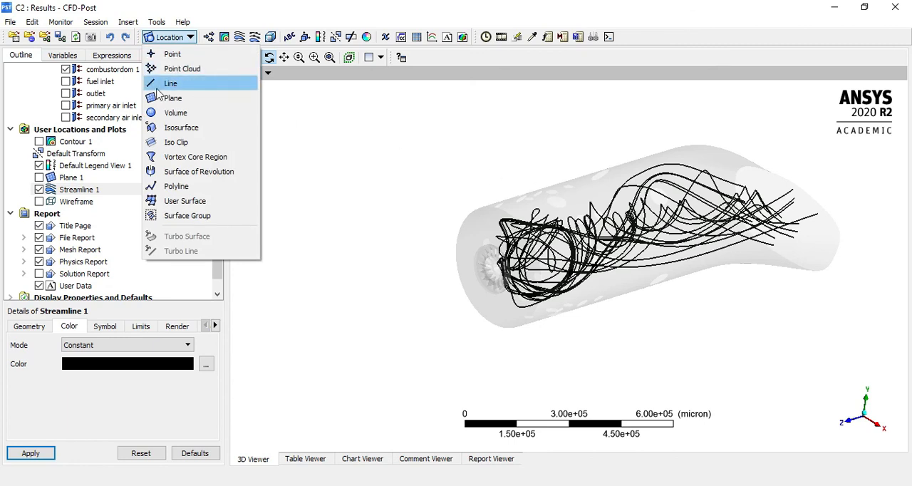
click(180, 128)
click(219, 186)
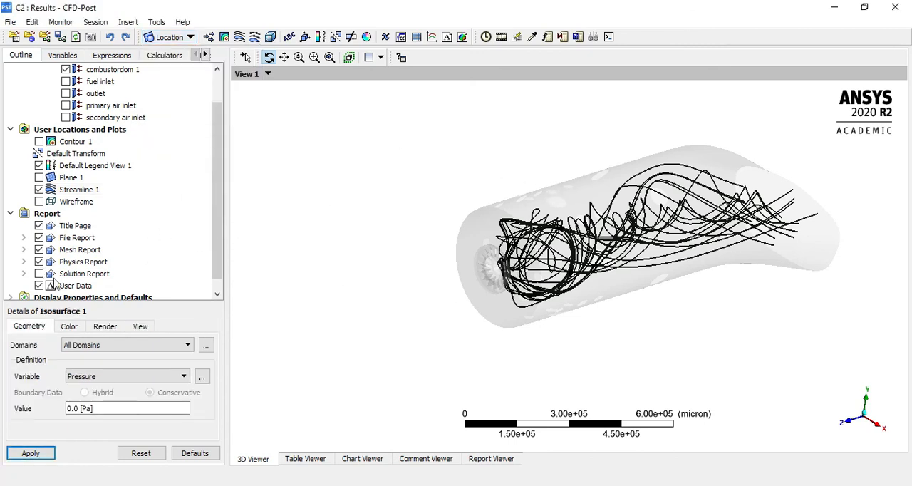
drag(176, 302, 171, 215)
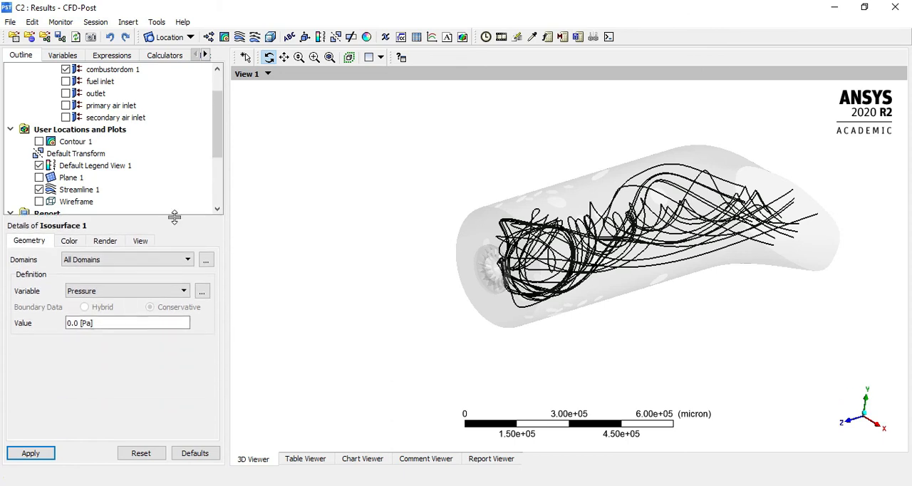
click(122, 292)
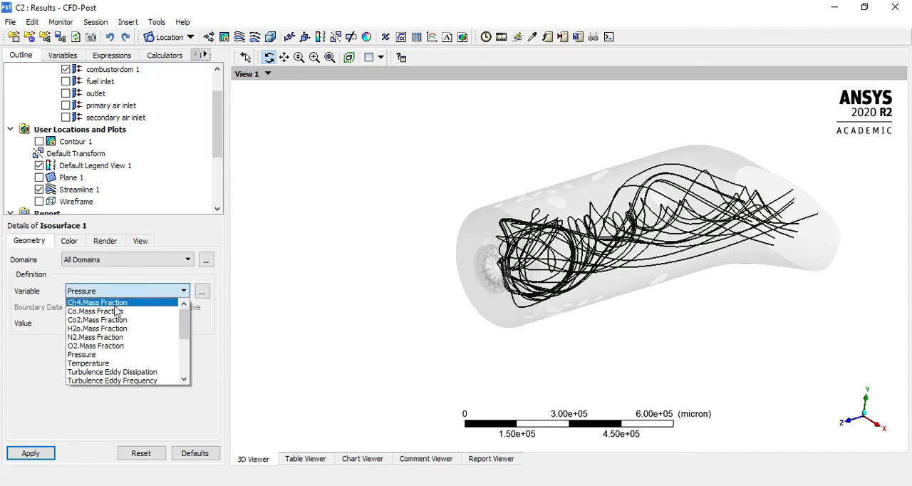
click(107, 363)
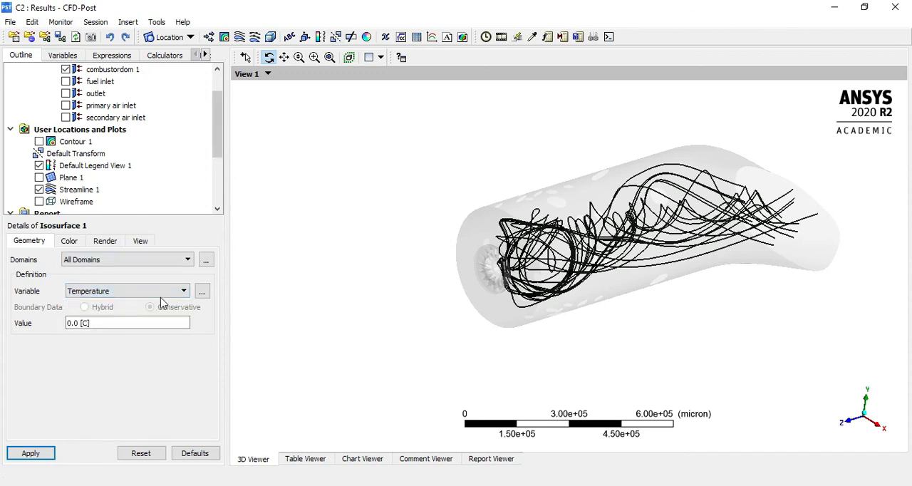
click(103, 323)
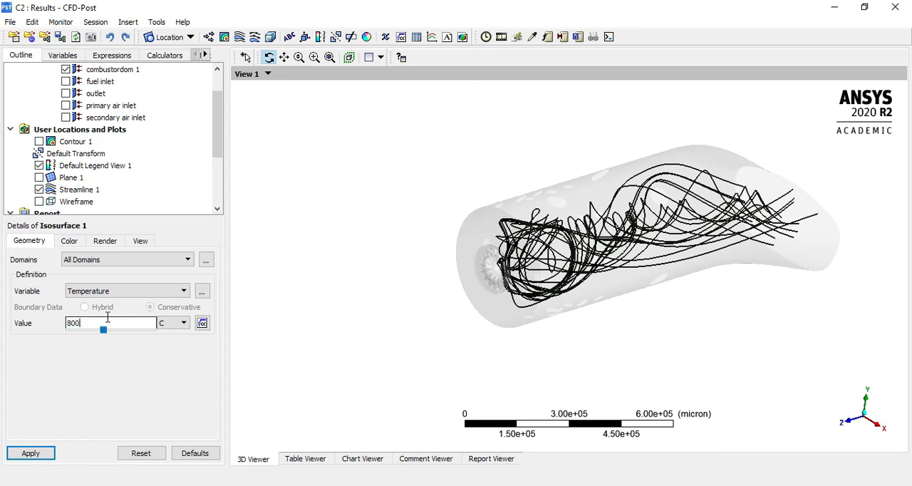
click(47, 448)
Set Isosurface 1's colour mode to Constant with red as the colour
click(69, 240)
click(92, 261)
click(93, 272)
click(106, 279)
click(107, 280)
click(107, 279)
click(107, 279)
click(107, 279)
click(30, 453)
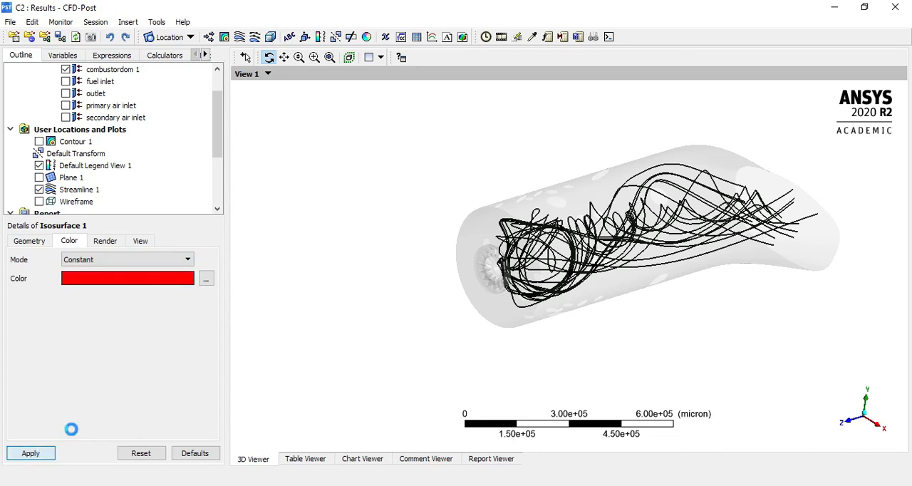
Examine the red temperature isosurface and the streamlines from several angles, toggling Isosurface 1's visibility for comparison
drag(584, 284, 662, 285)
click(43, 240)
click(67, 242)
drag(758, 293, 720, 317)
click(34, 242)
drag(632, 303, 539, 267)
right_drag(337, 118, 675, 351)
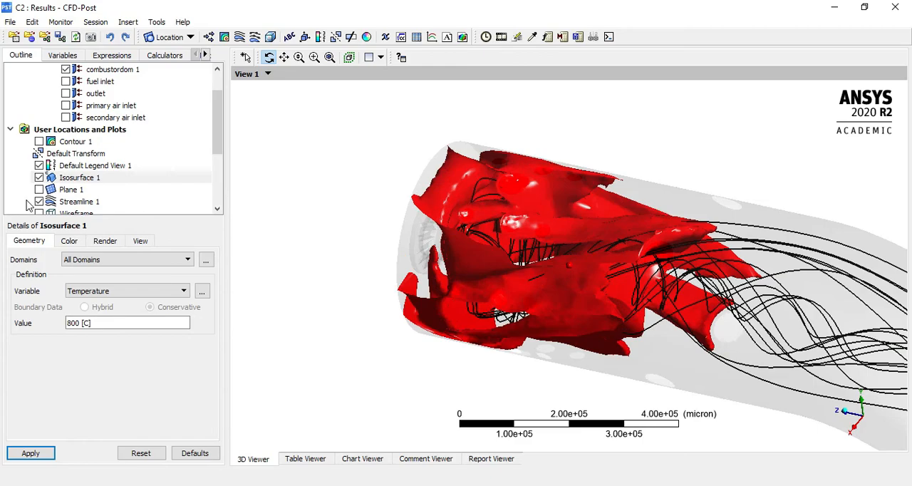
click(39, 177)
click(40, 177)
drag(424, 260, 555, 312)
drag(440, 237, 541, 267)
Duplicate Isosurface 1 as Isosurface 2
right_click(80, 179)
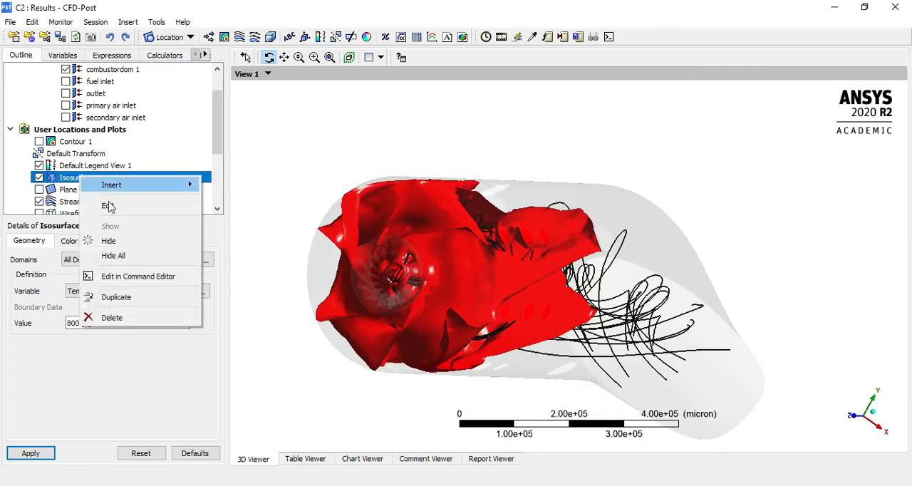
click(130, 299)
click(158, 356)
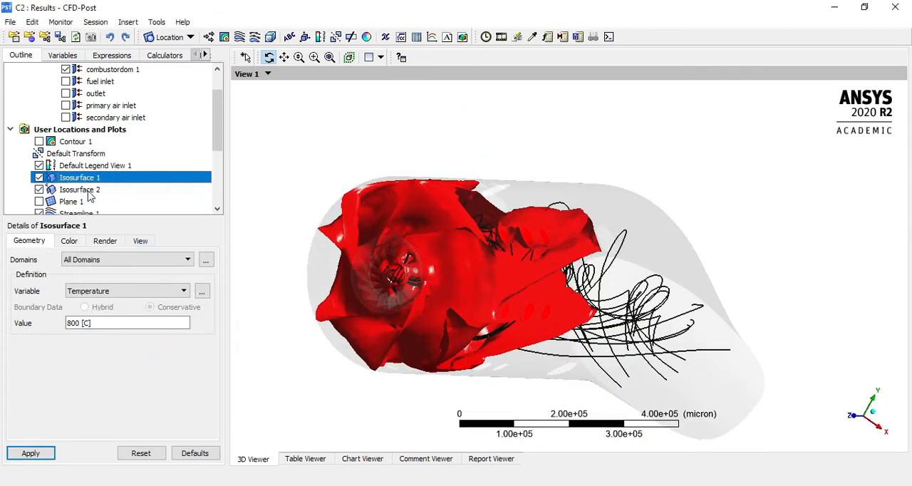
Set Isosurface 1's temperature value to 600 C and inspect the updated surface
click(86, 190)
click(88, 178)
click(72, 323)
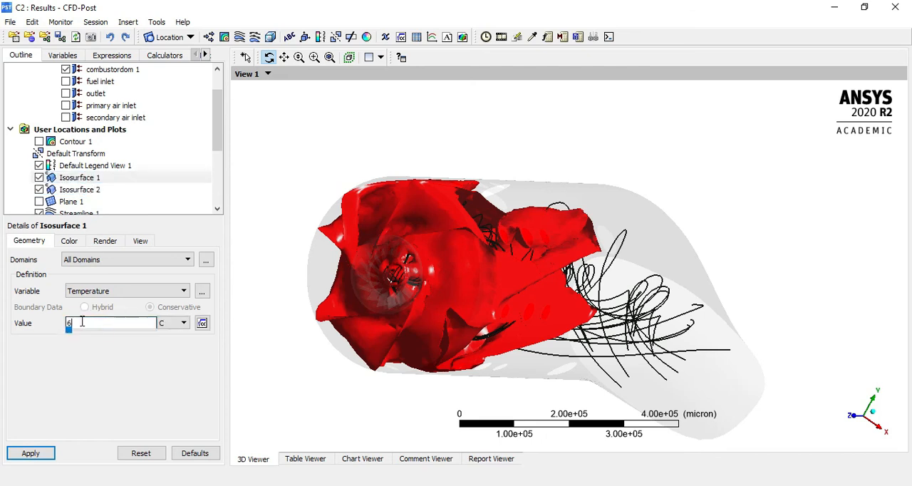
click(46, 453)
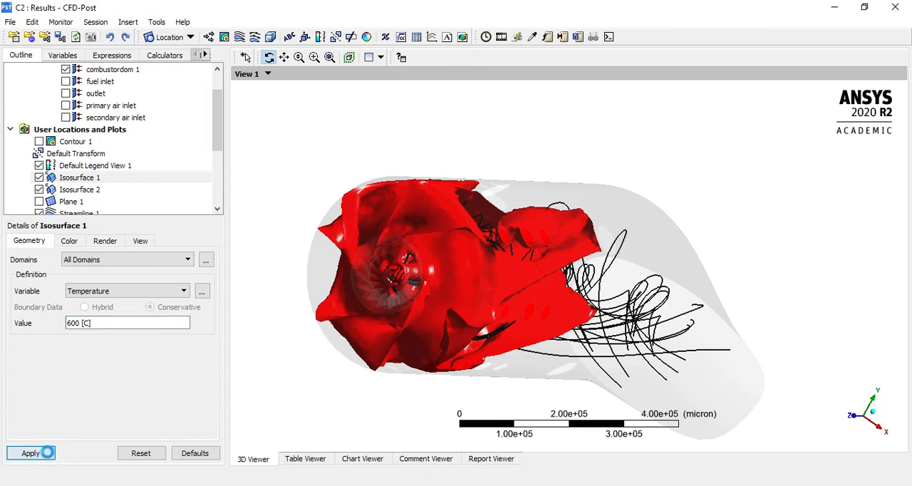
drag(592, 291, 523, 221)
Set Isosurface 2's temperature value to 1000 C and inspect the updated surface
click(67, 189)
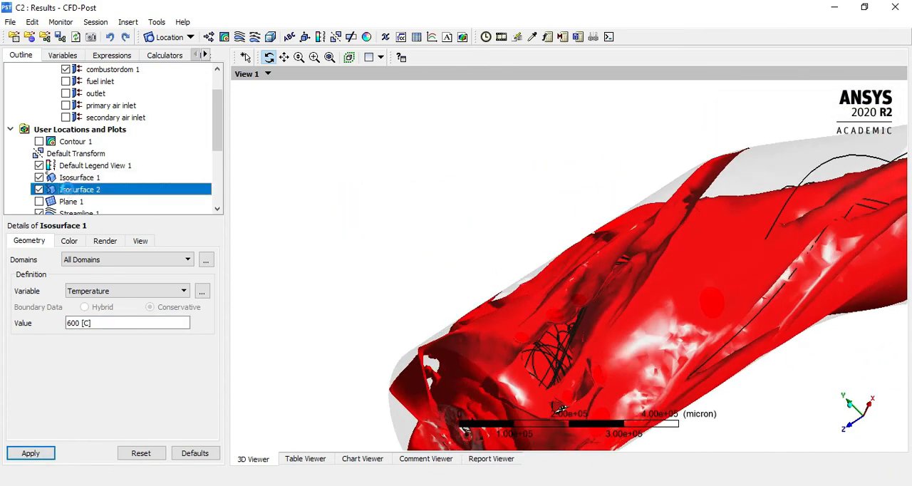
click(95, 324)
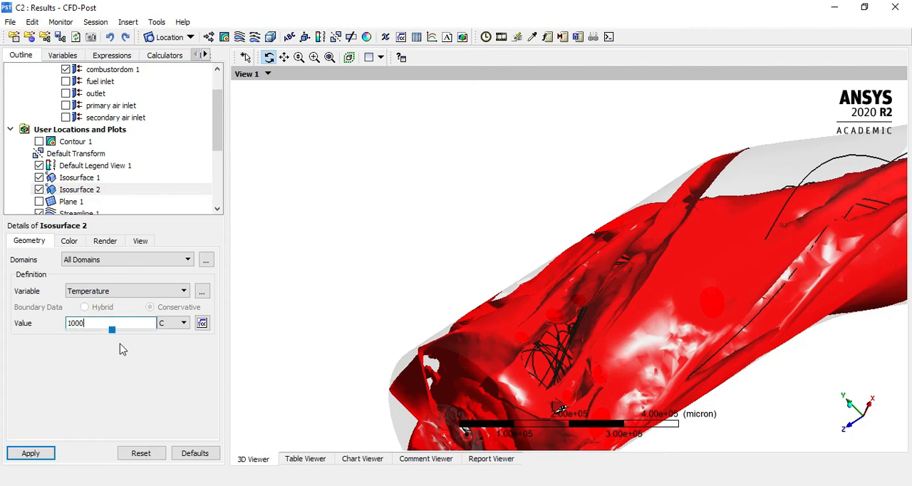
click(37, 456)
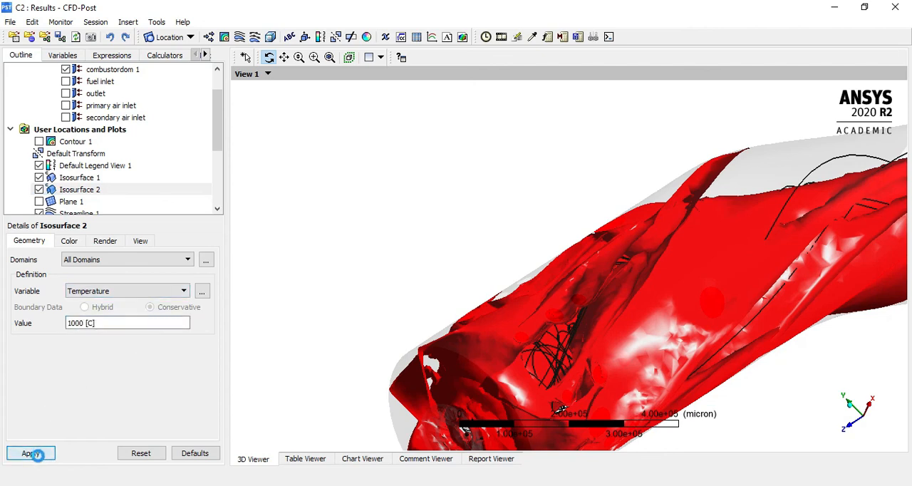
drag(438, 300, 157, 226)
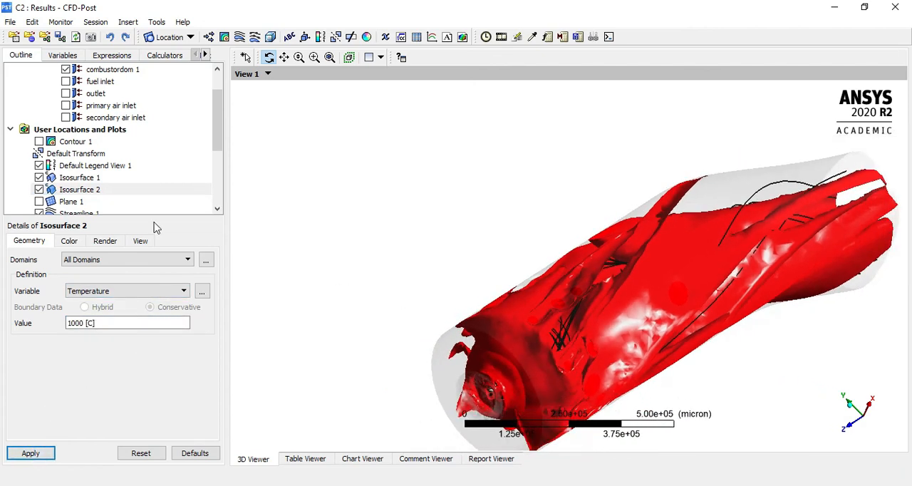
Change Isosurface 2's constant colour to orange and view the result from the side
click(100, 244)
click(70, 242)
click(205, 280)
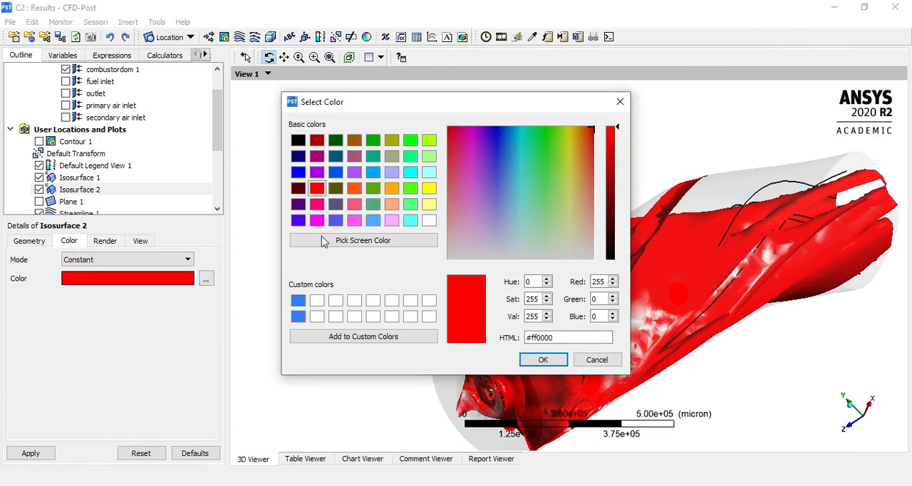
click(391, 188)
click(543, 358)
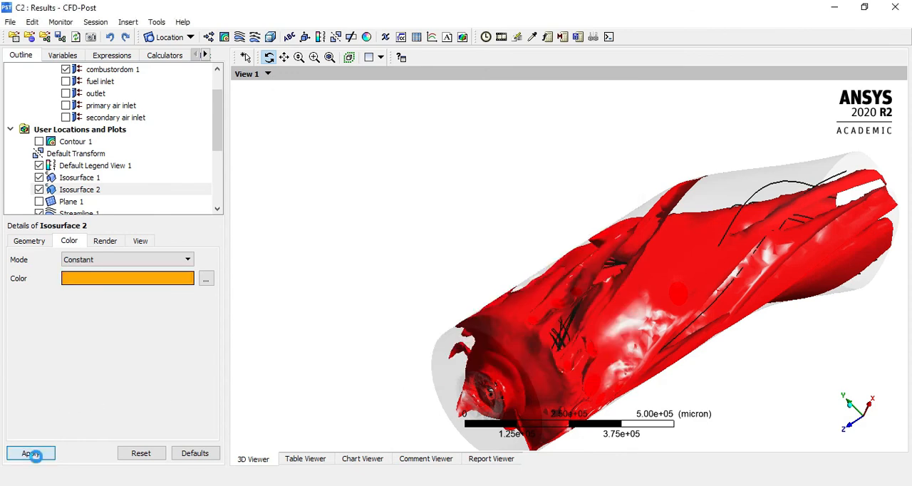
drag(661, 219, 558, 201)
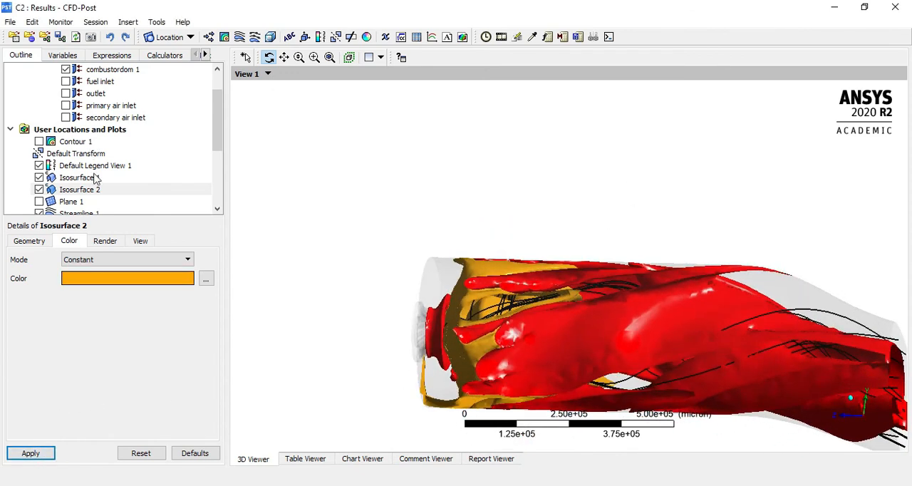
Duplicate Isosurface 2 as Isosurface 3 and set the copy's temperature value to 1400 C
right_click(88, 190)
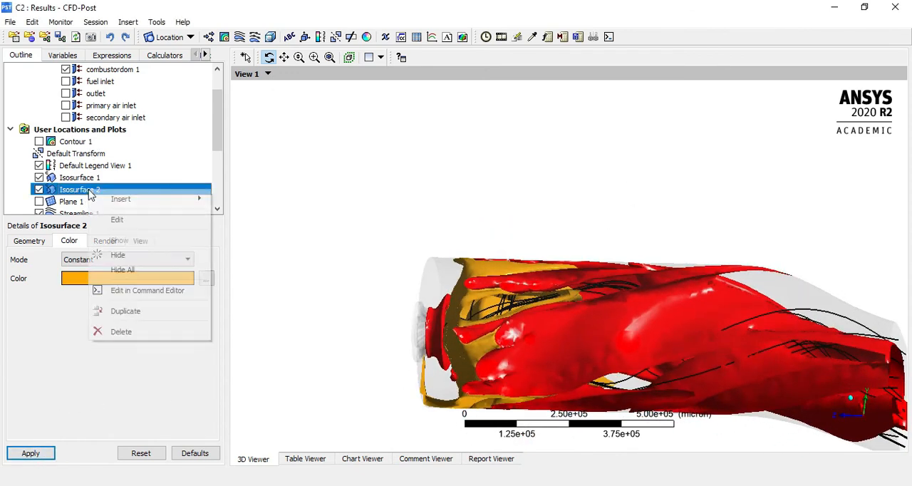
click(127, 311)
click(164, 366)
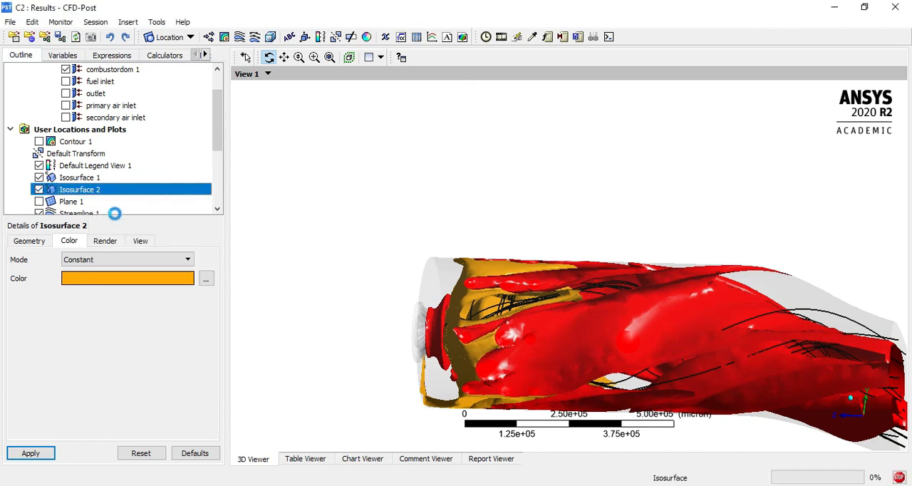
click(39, 244)
click(96, 327)
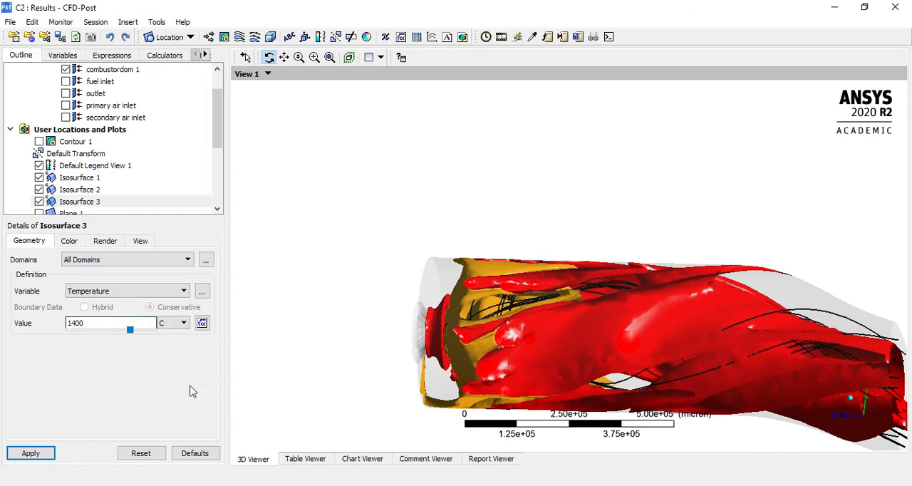
Apply a pale yellow constant colour to Isosurface 3, and replace it with bright yellow
click(70, 244)
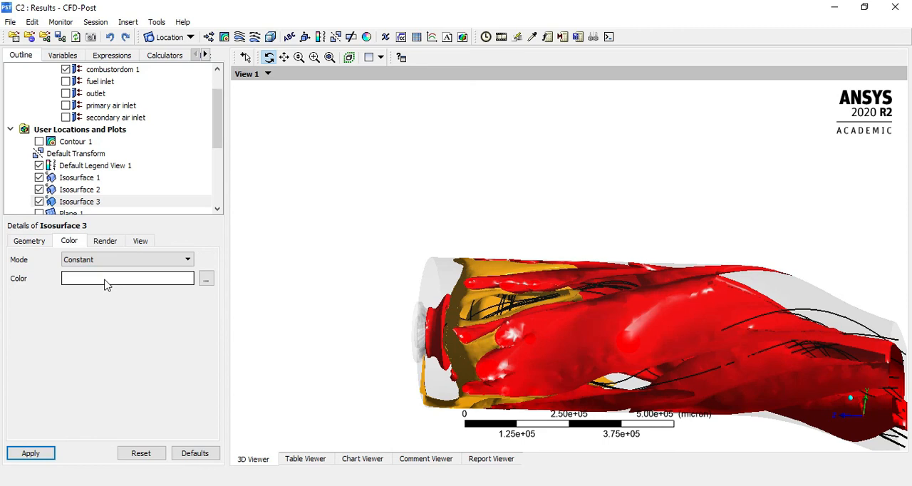
click(206, 279)
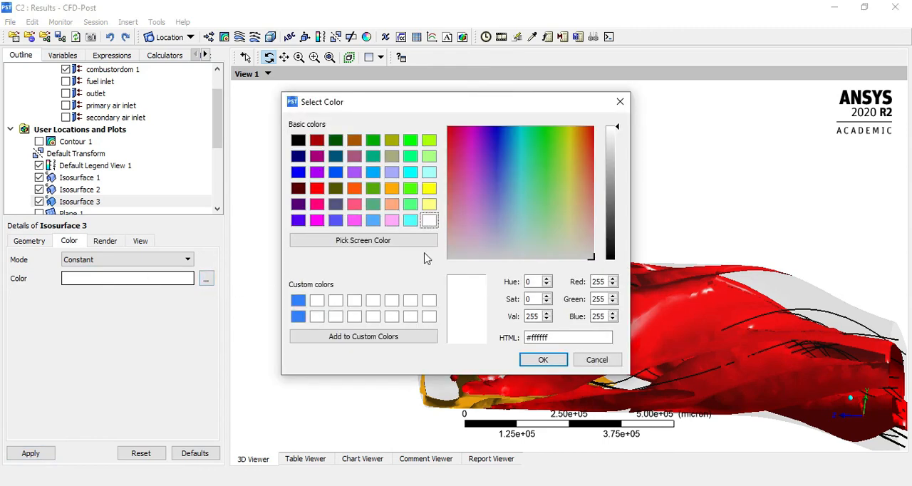
click(429, 205)
click(543, 360)
click(45, 455)
click(206, 280)
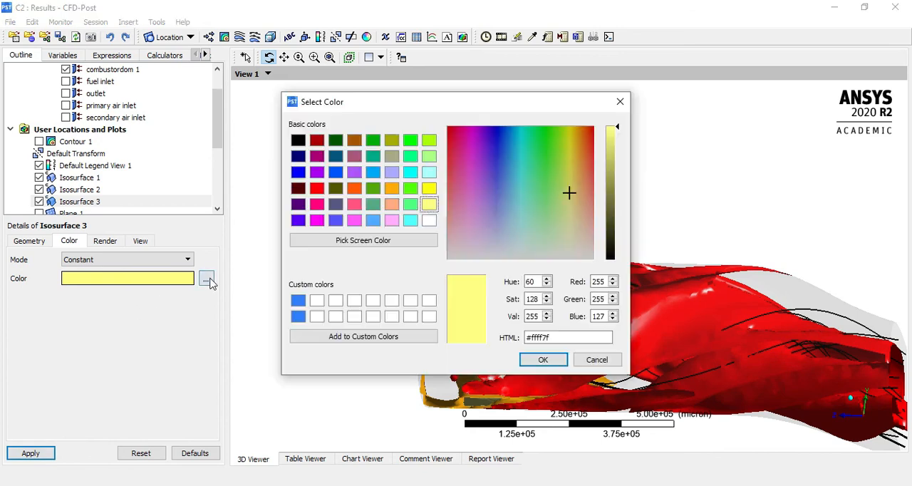
click(429, 189)
click(549, 362)
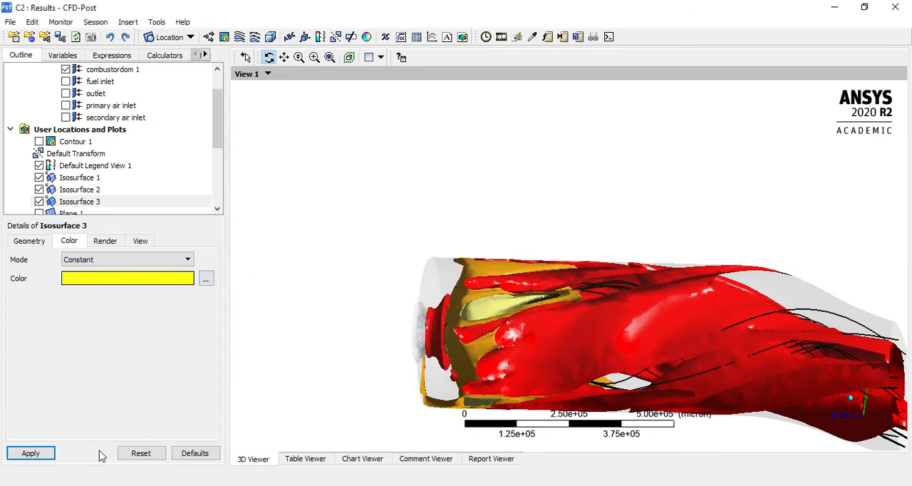
drag(534, 361, 585, 300)
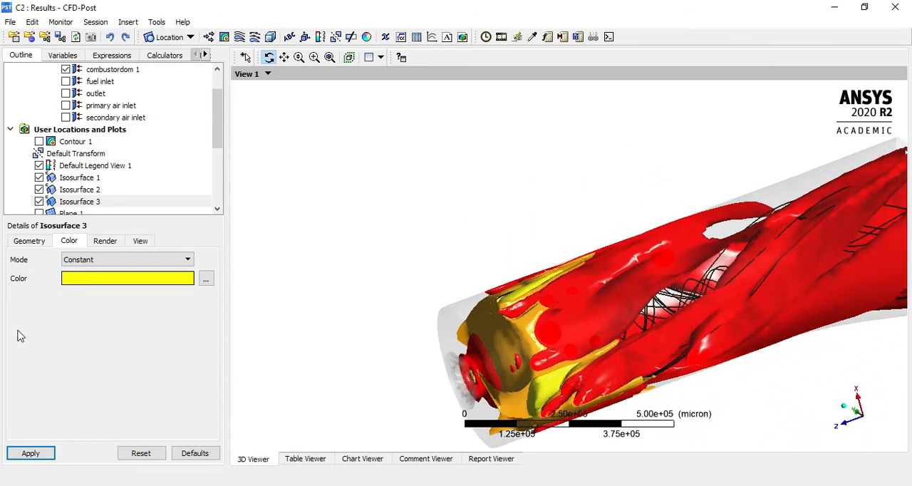
Make Isosurface 1 see-through by setting its face transparency to 0.733
click(110, 177)
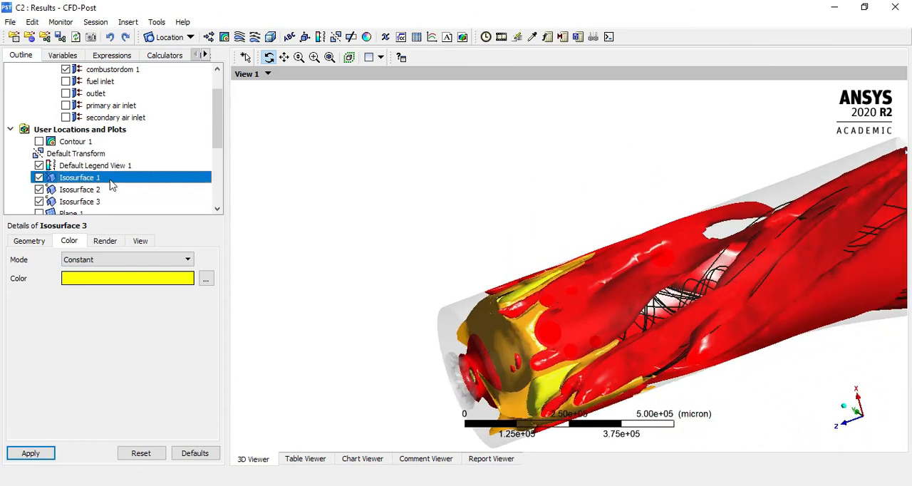
click(105, 241)
double_click(71, 273)
drag(69, 278, 96, 280)
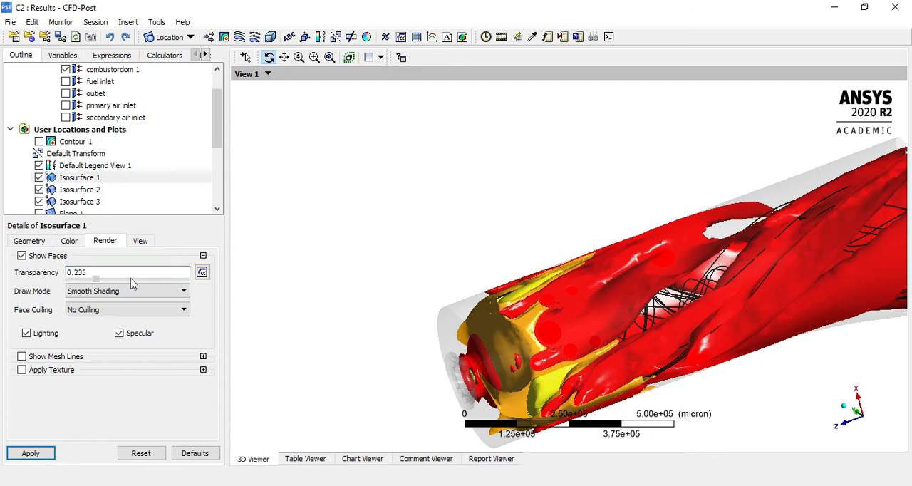
click(30, 454)
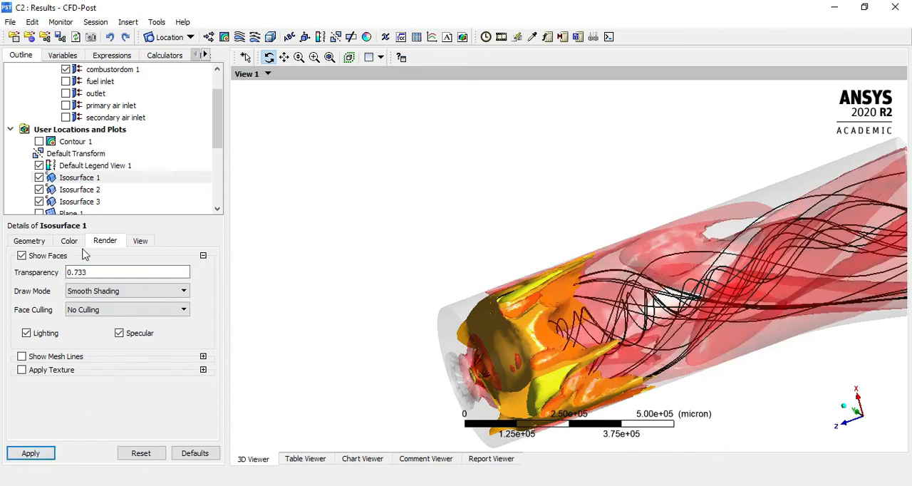
Set the face transparency of Isosurface 2 to 0.67
click(97, 190)
double_click(104, 273)
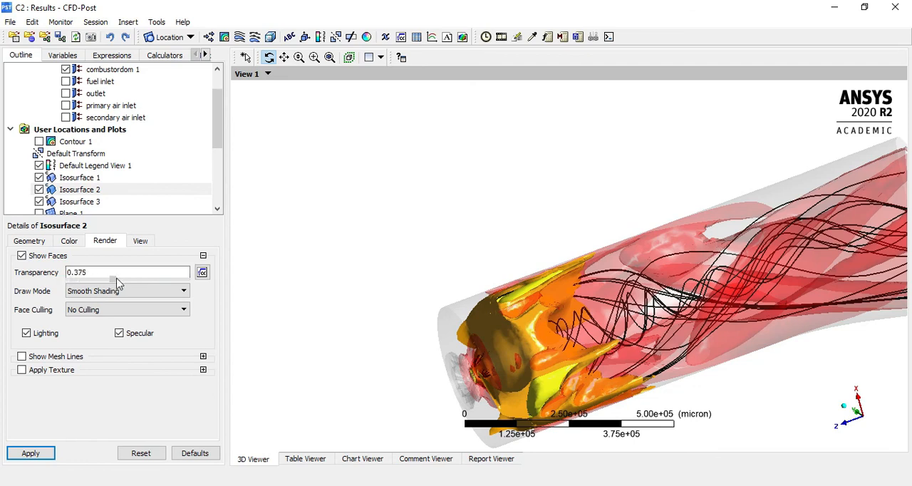
click(47, 455)
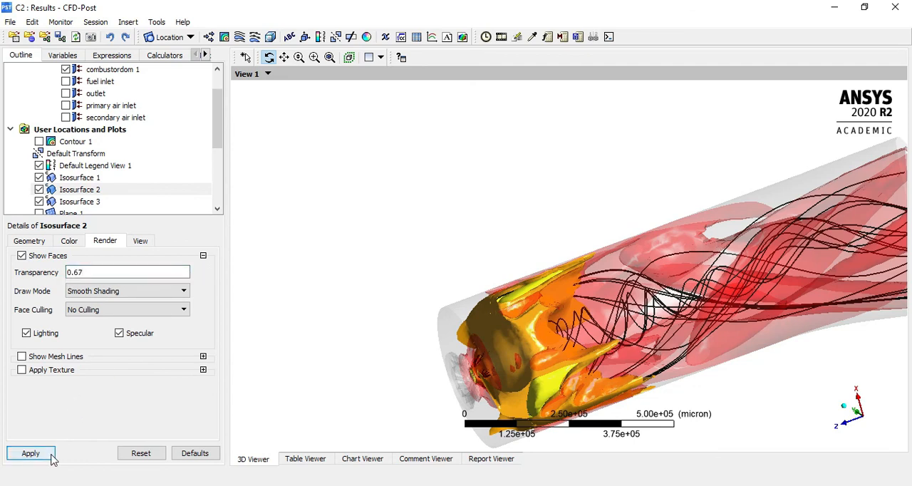
Set the face transparency of Isosurface 3 to 0.756
click(104, 202)
double_click(100, 273)
drag(69, 281, 155, 285)
click(31, 453)
Examine the three transparent temperature isosurfaces together with the fuel inlet streamlines from several angles
drag(677, 299, 711, 88)
scroll(643, 178, down, 4)
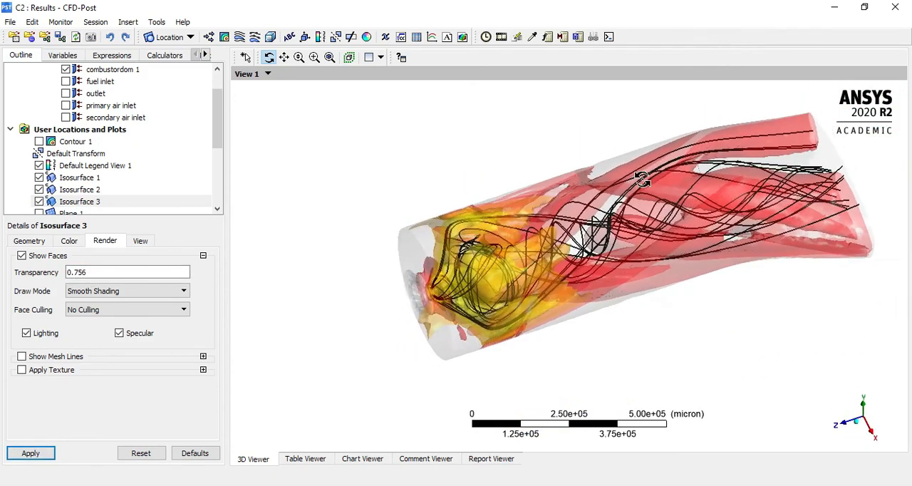
drag(692, 251, 699, 224)
right_drag(452, 196, 742, 342)
mouse_move(695, 274)
mouse_down()
mouse_move(650, 265)
mouse_move(688, 244)
mouse_move(725, 249)
mouse_move(693, 261)
mouse_up()
scroll(623, 283, down, 3)
scroll(590, 305, down, 1)
mouse_move(585, 308)
mouse_down()
mouse_move(533, 301)
mouse_move(584, 301)
mouse_up()
mouse_move(445, 261)
mouse_down()
mouse_move(467, 270)
mouse_move(455, 267)
mouse_up()
scroll(112, 152, down, 2)
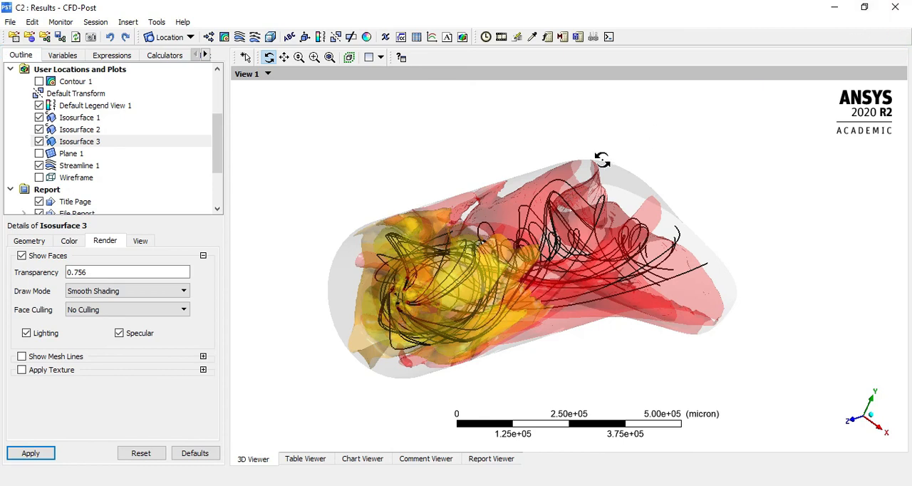
Close CFD-Post and save the project in Workbench
click(894, 7)
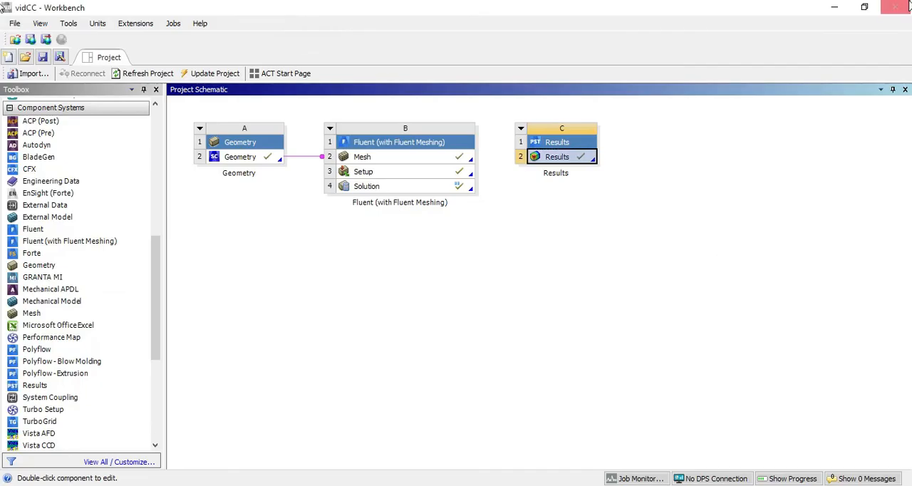
click(42, 57)
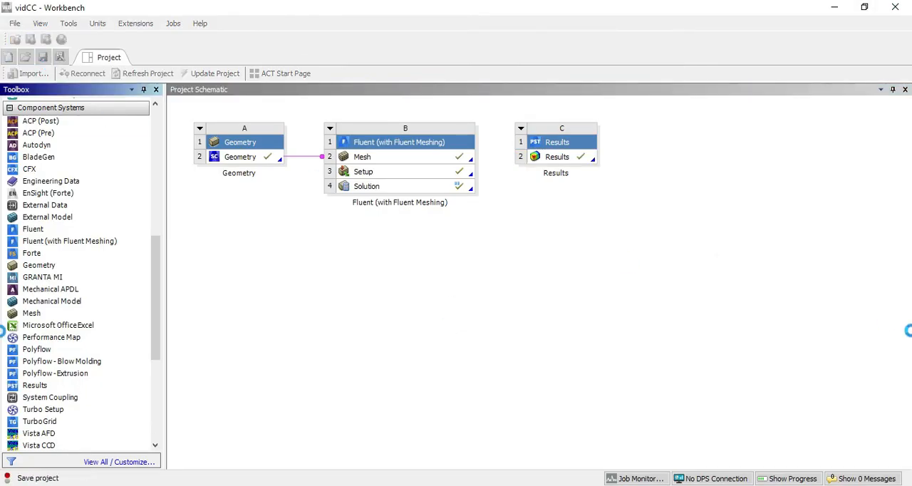